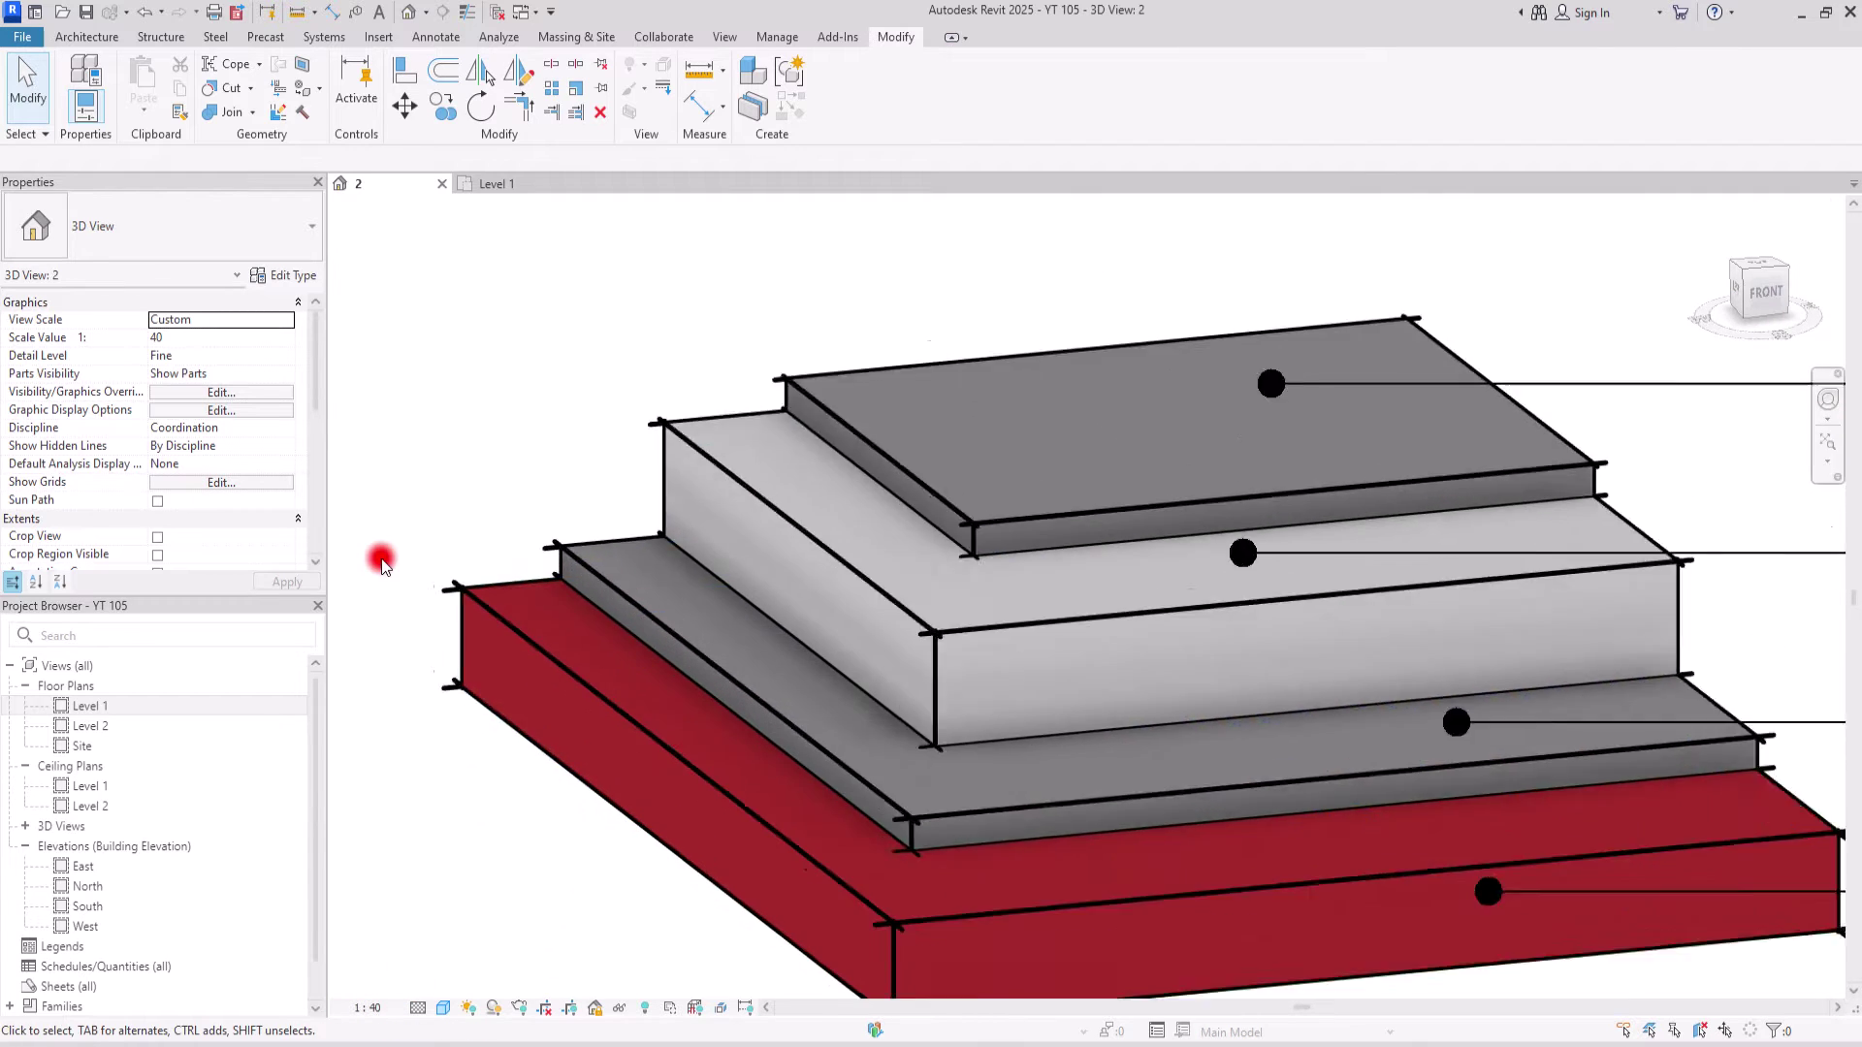
# - Examine the stepped floor layers and their material tags in the sample 3D view
pyautogui.scroll(2, 381, 560)
pyautogui.moveTo(1181, 399); pyautogui.dragTo(831, 498, button='middle')
pyautogui.moveTo(1600, 465); pyautogui.dragTo(998, 275, button='middle')
pyautogui.moveTo(1446, 714); pyautogui.dragTo(1082, 376, button='middle')
pyautogui.scroll(-2, 1387, 501)
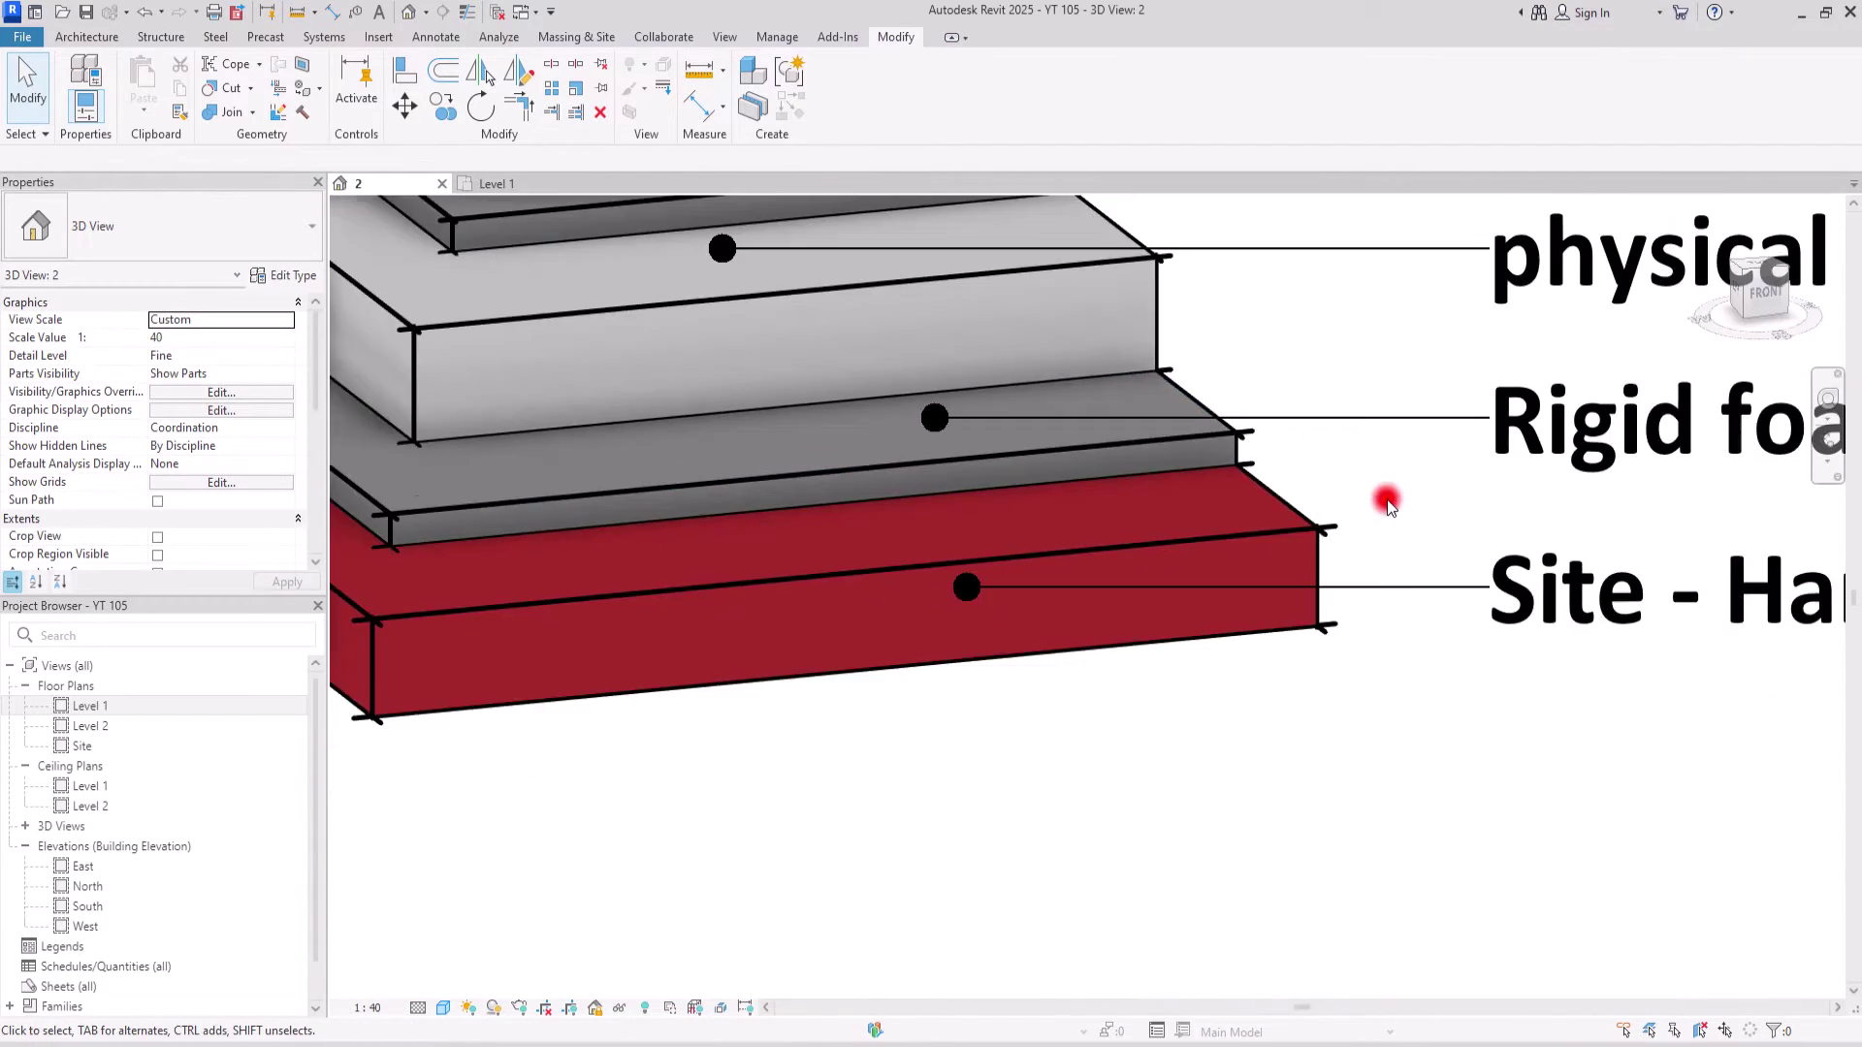
pyautogui.moveTo(1387, 501); pyautogui.dragTo(601, 762, button='middle')
pyautogui.moveTo(1181, 503); pyautogui.dragTo(1052, 480, button='middle')
pyautogui.scroll(-2, 960, 454)
pyautogui.moveTo(609, 420); pyautogui.dragTo(1426, 436, button='middle')
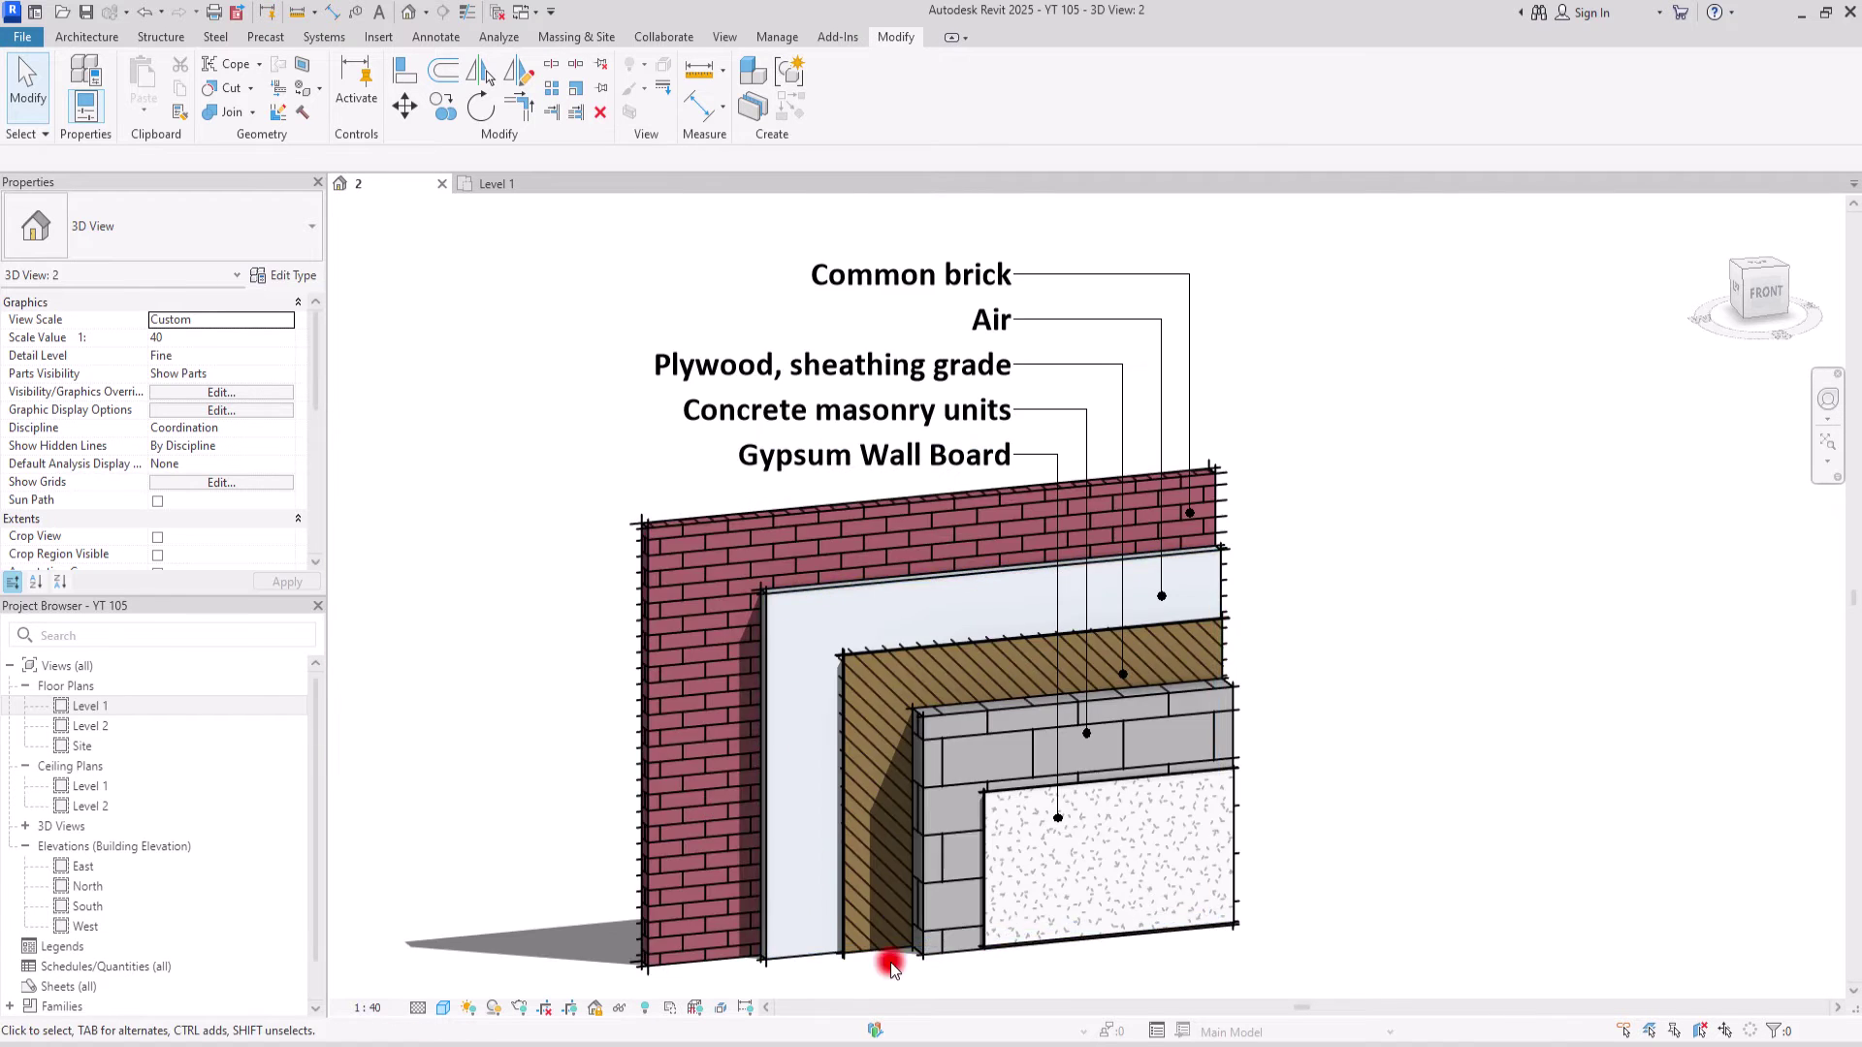
# - Examine the stepped wall layers and their material tags up close with thin lines turned on
pyautogui.scroll(6, 665, 731)
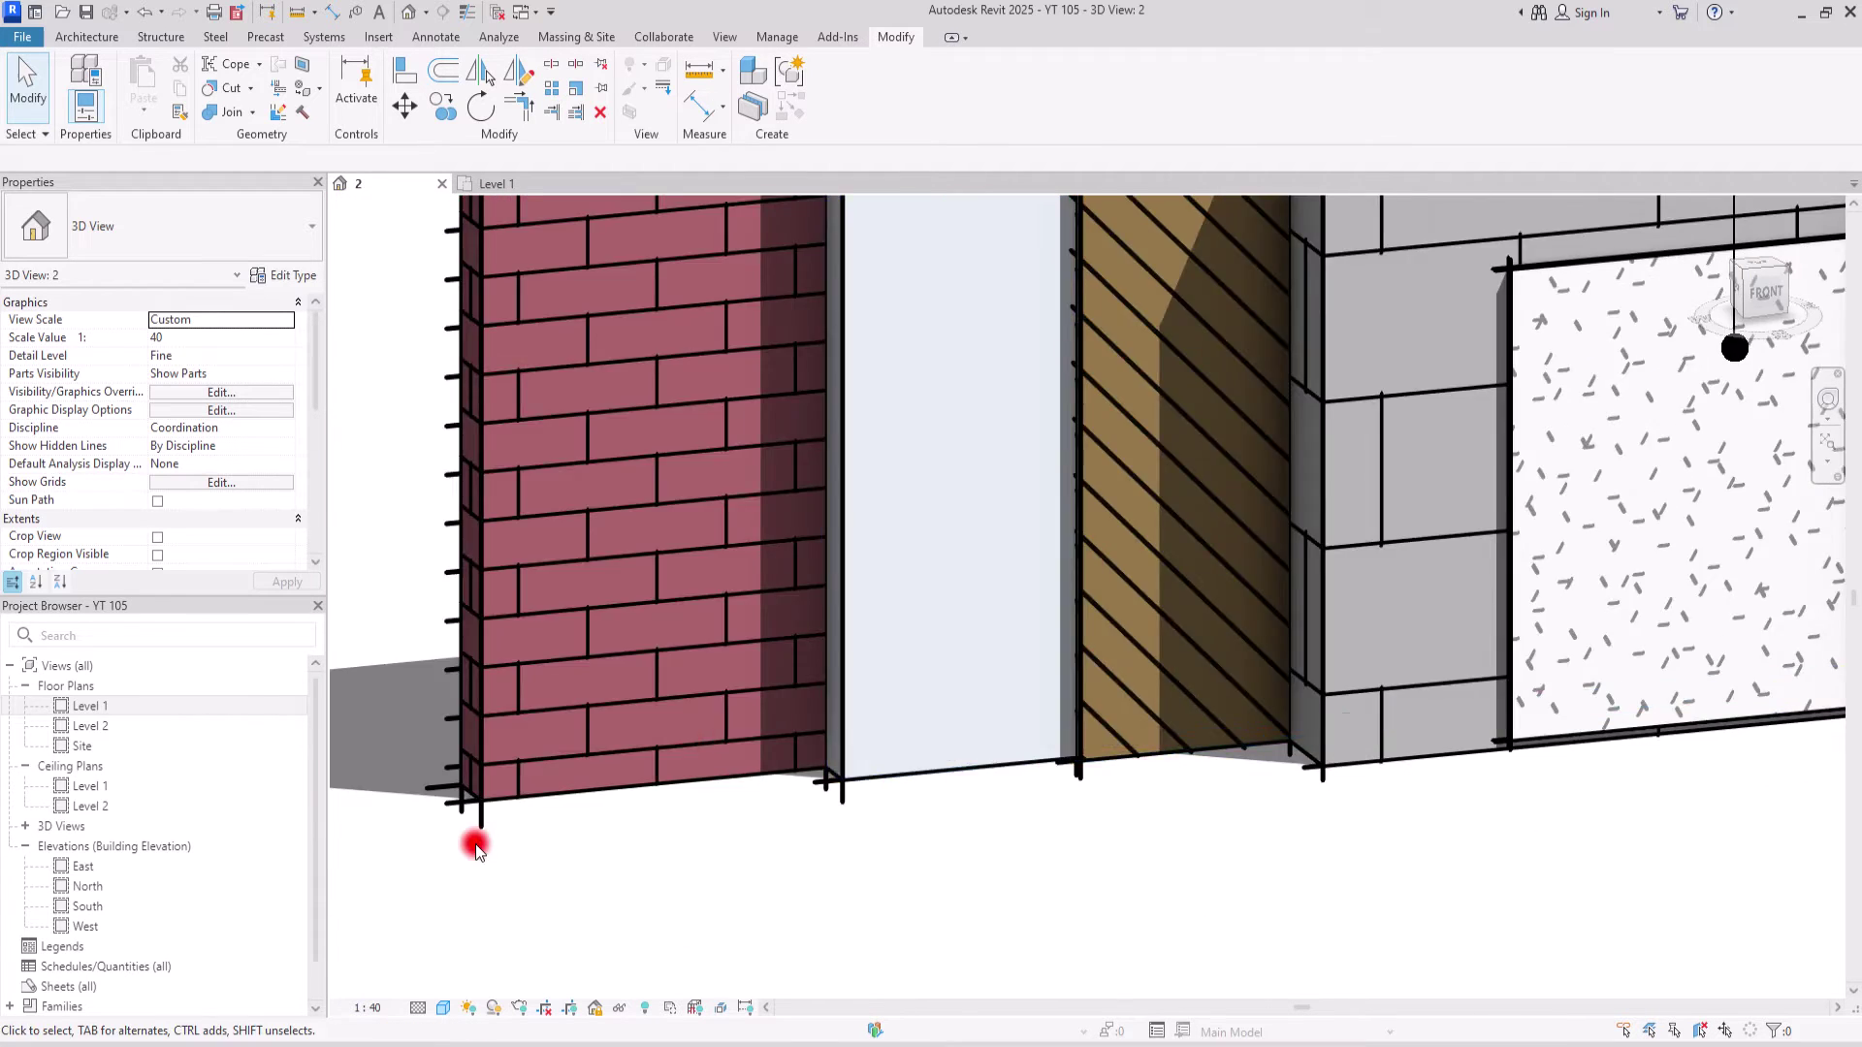
pyautogui.press('t')
pyautogui.press('l')
pyautogui.scroll(2, 1064, 834)
pyautogui.moveTo(1610, 655); pyautogui.dragTo(485, 839, button='middle')
pyautogui.moveTo(1289, 557); pyautogui.dragTo(351, 710, button='middle')
pyautogui.scroll(-1, 1113, 824)
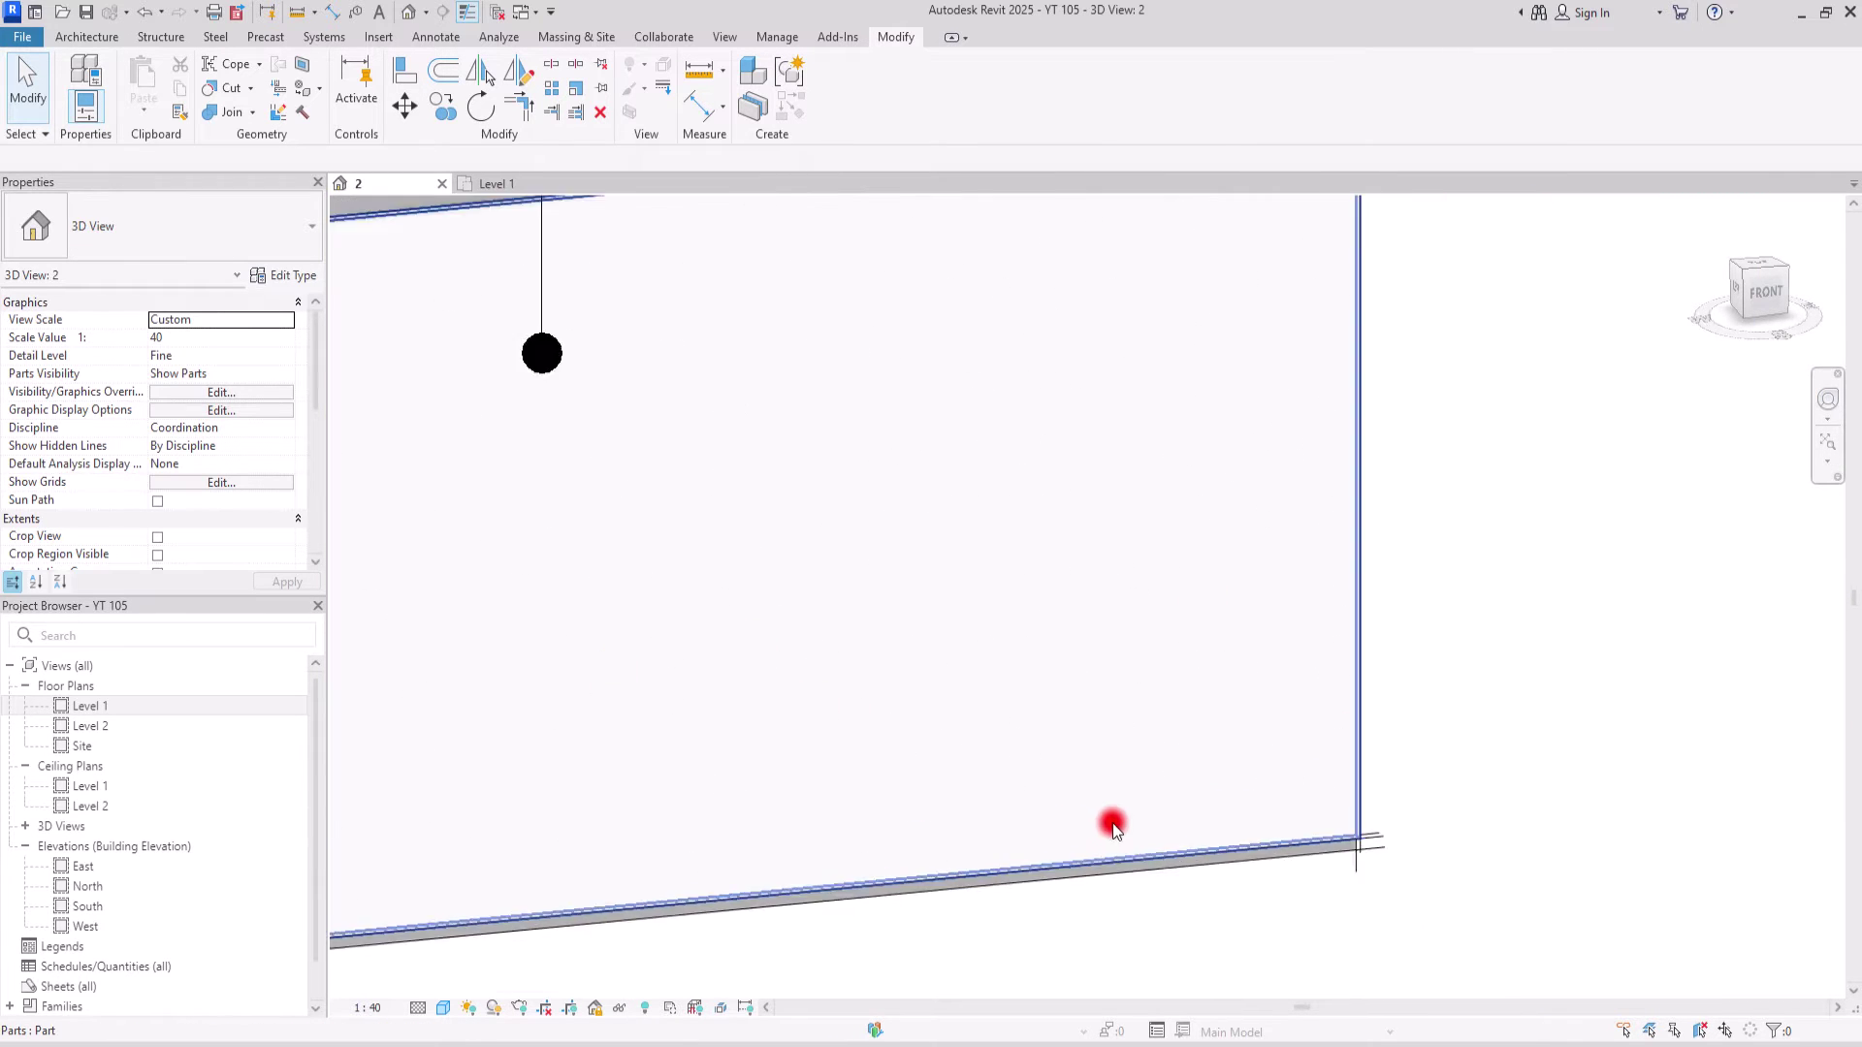
pyautogui.scroll(-2, 1112, 825)
pyautogui.moveTo(1108, 411); pyautogui.dragTo(1046, 873, button='middle')
pyautogui.moveTo(1061, 341); pyautogui.dragTo(1081, 952, button='middle')
pyautogui.moveTo(666, 407); pyautogui.dragTo(1551, 736, button='middle')
pyautogui.scroll(-2, 1551, 736)
pyautogui.scroll(-1, 819, 387)
pyautogui.moveTo(818, 387); pyautogui.dragTo(1139, 258, button='middle')
pyautogui.scroll(-3, 1138, 258)
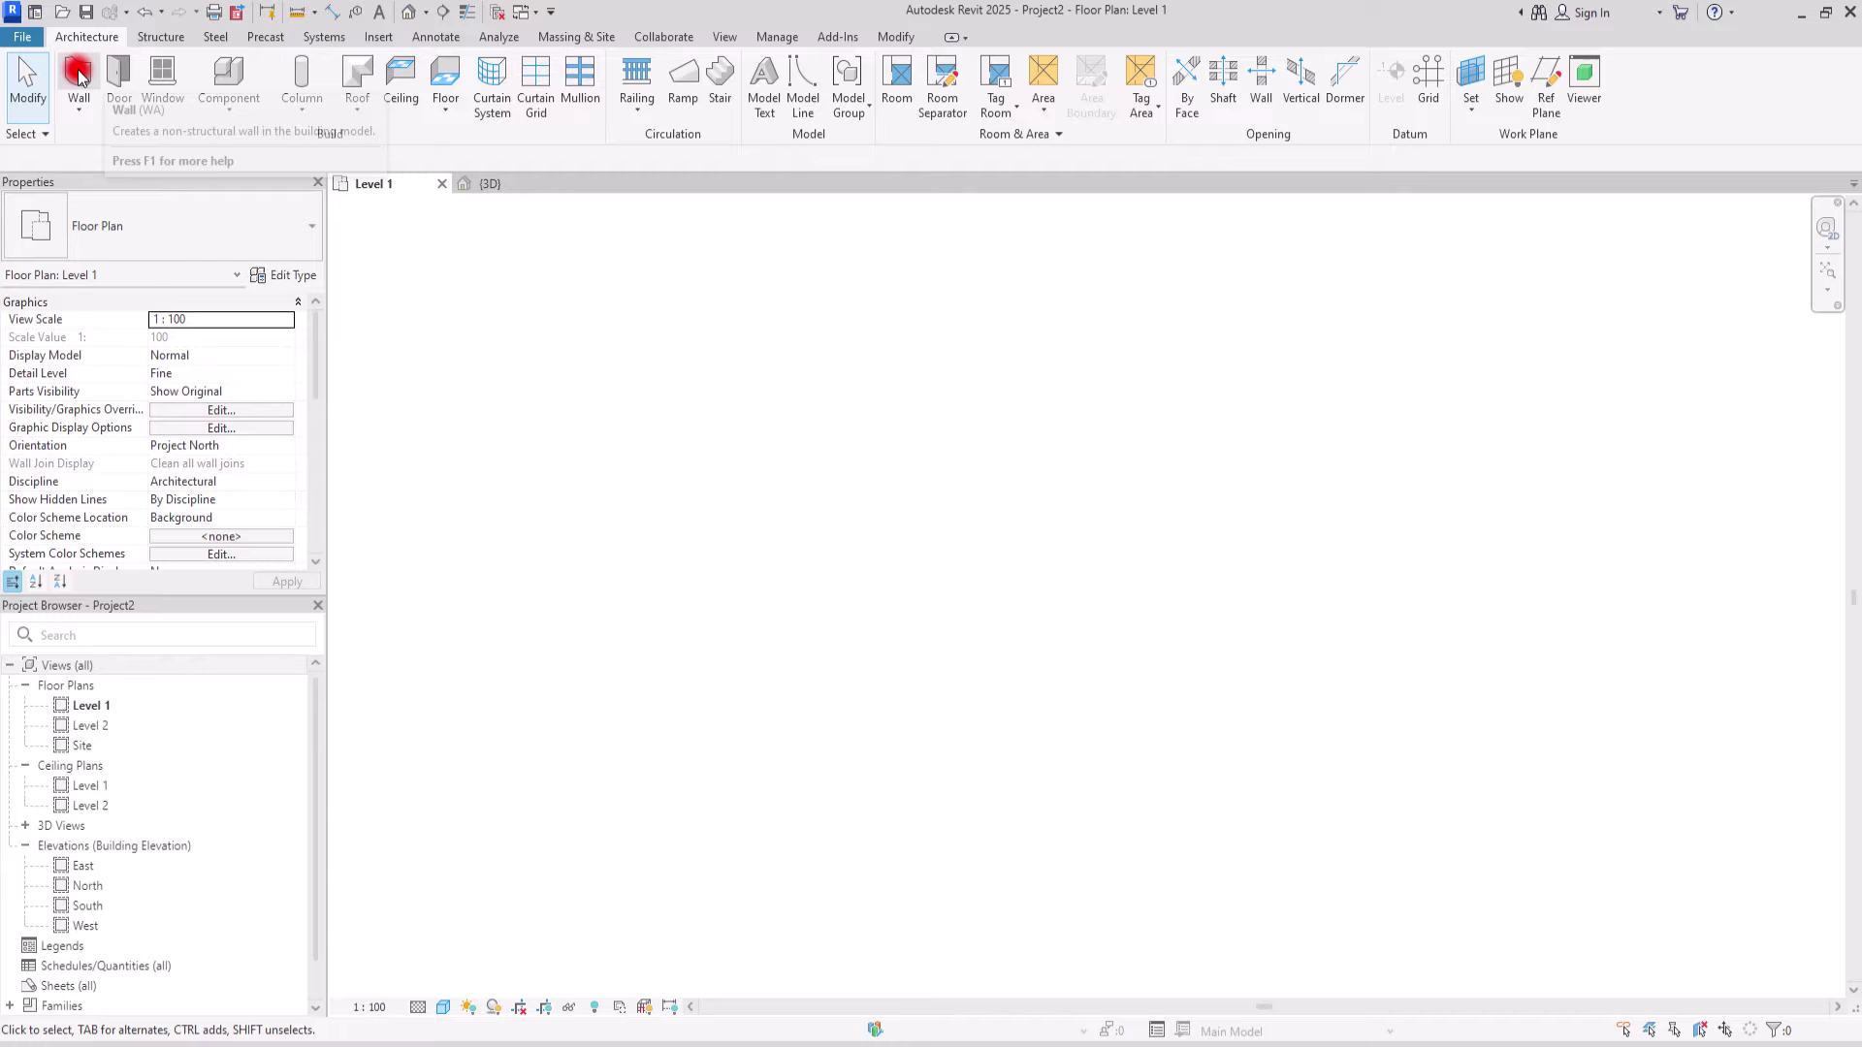
# - Start a new wall on Level 1 using the basic wall type CW 102-85-215p
pyautogui.click(78, 67)
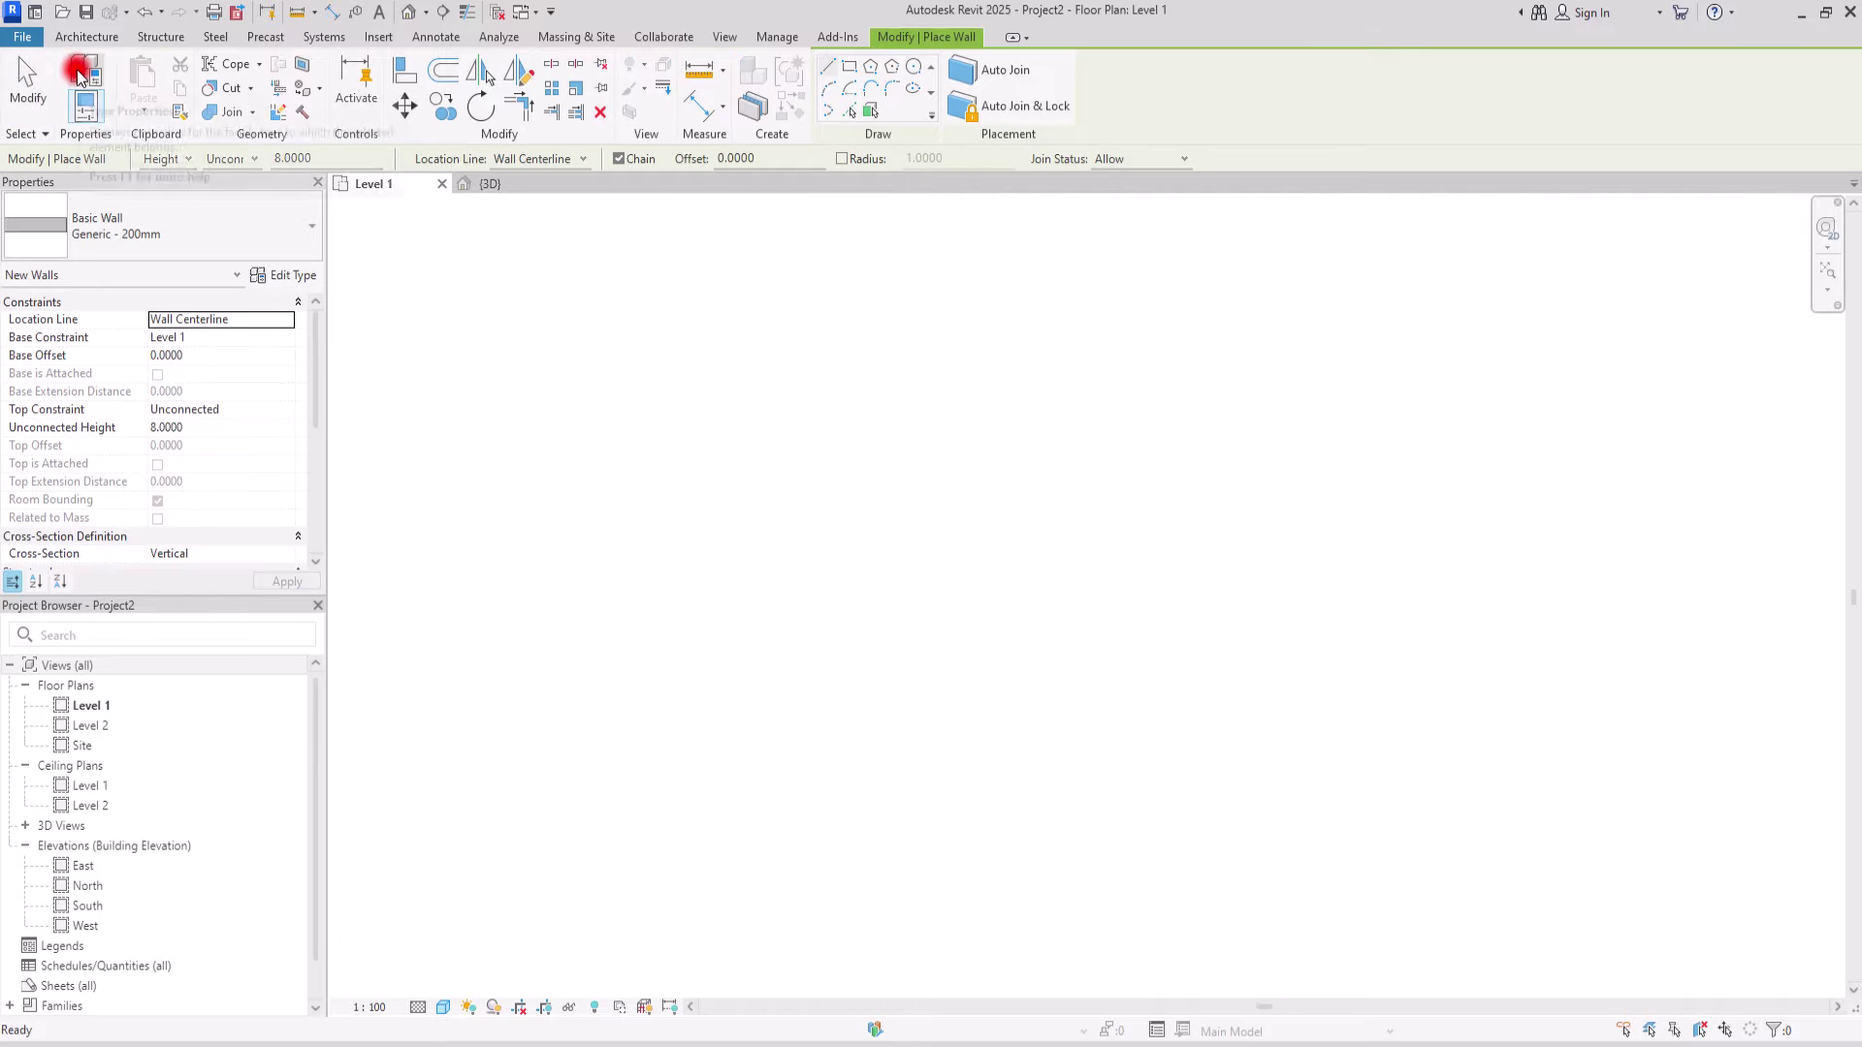
pyautogui.click(166, 231)
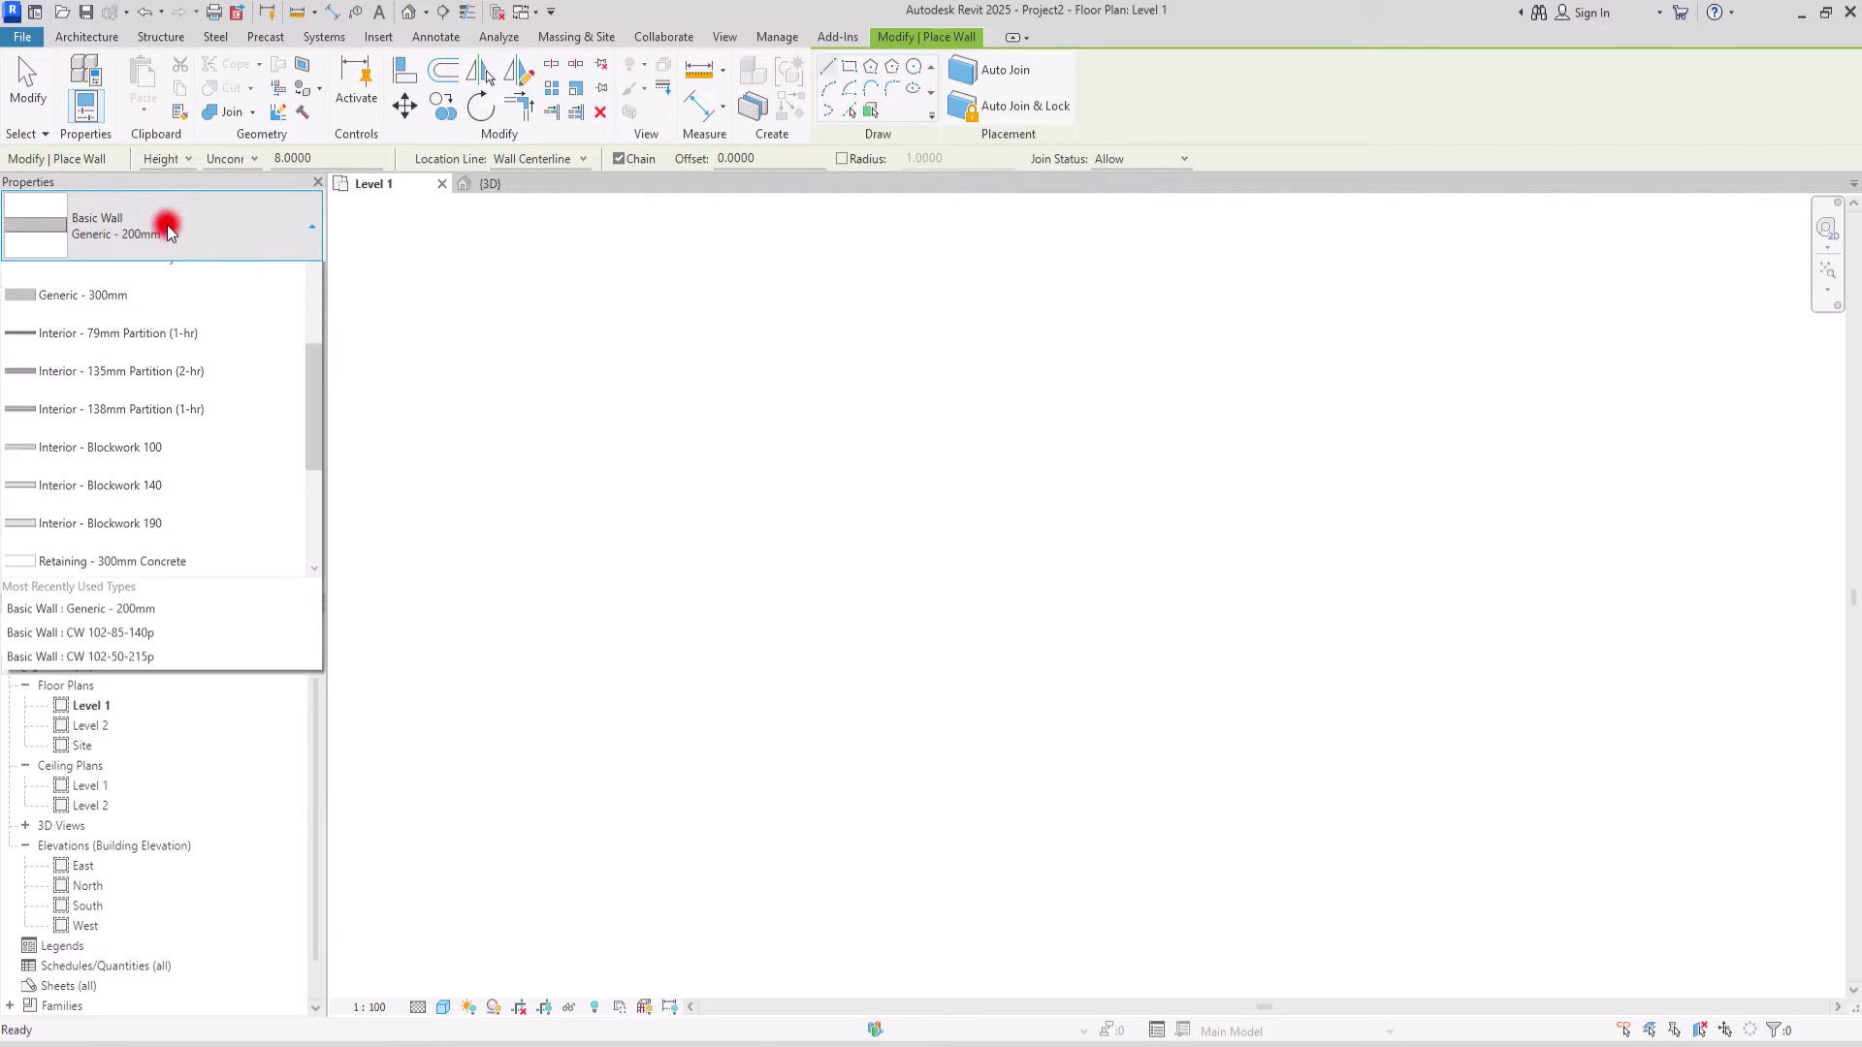
pyautogui.moveTo(306, 500); pyautogui.dragTo(320, 274)
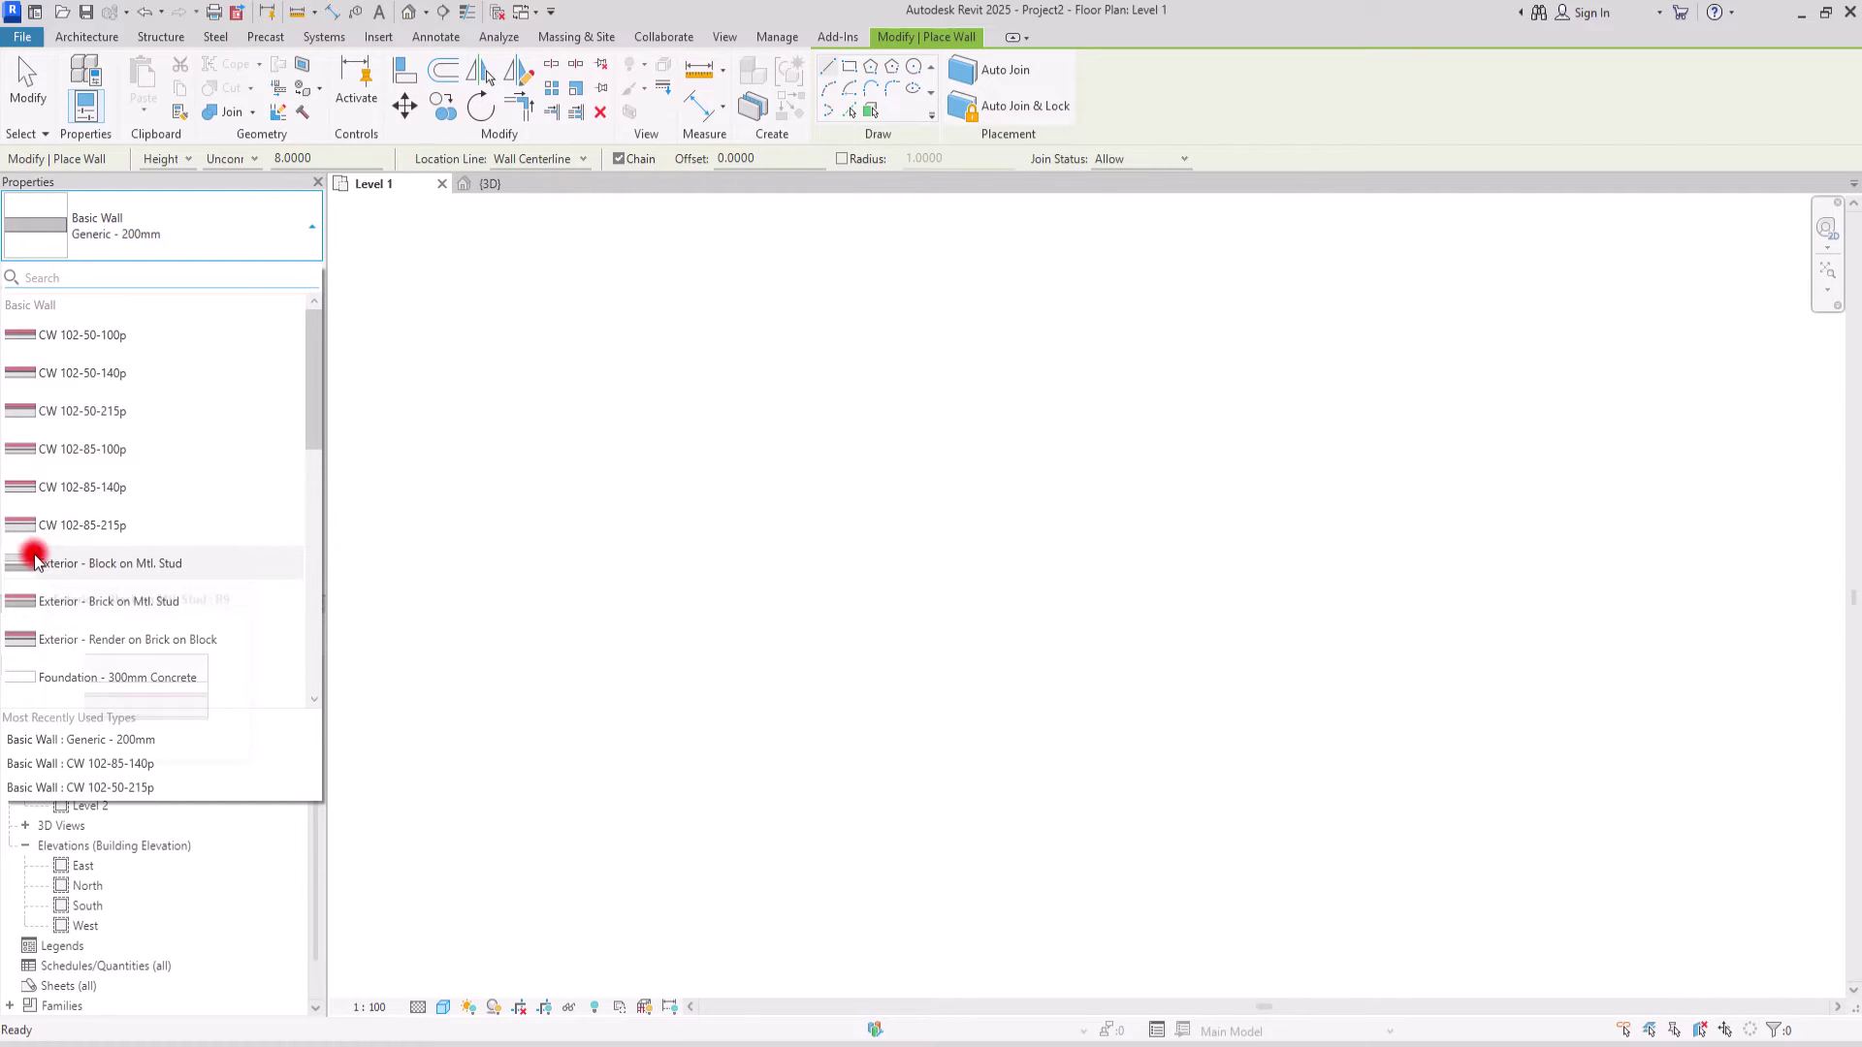
pyautogui.click(71, 522)
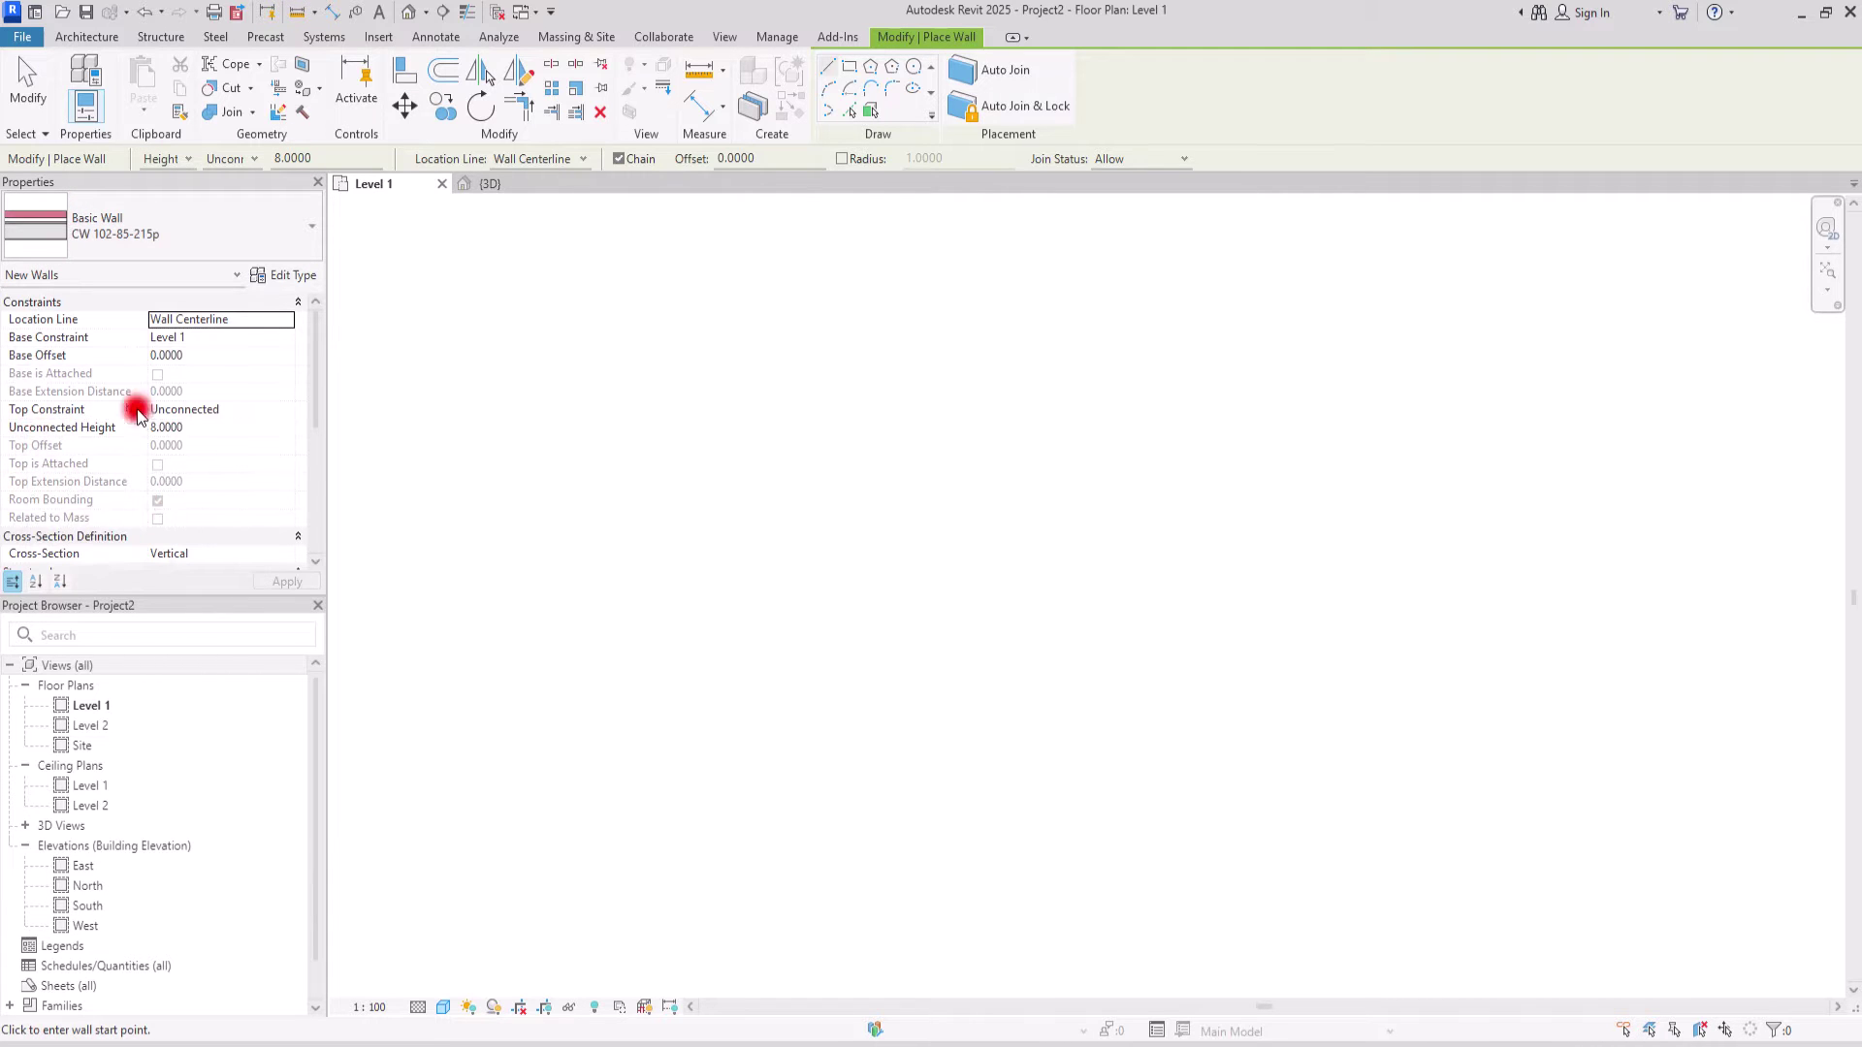
# - Set the new wall's top constraint to Up to level: Level 2
pyautogui.click(288, 410)
pyautogui.click(285, 409)
pyautogui.click(237, 443)
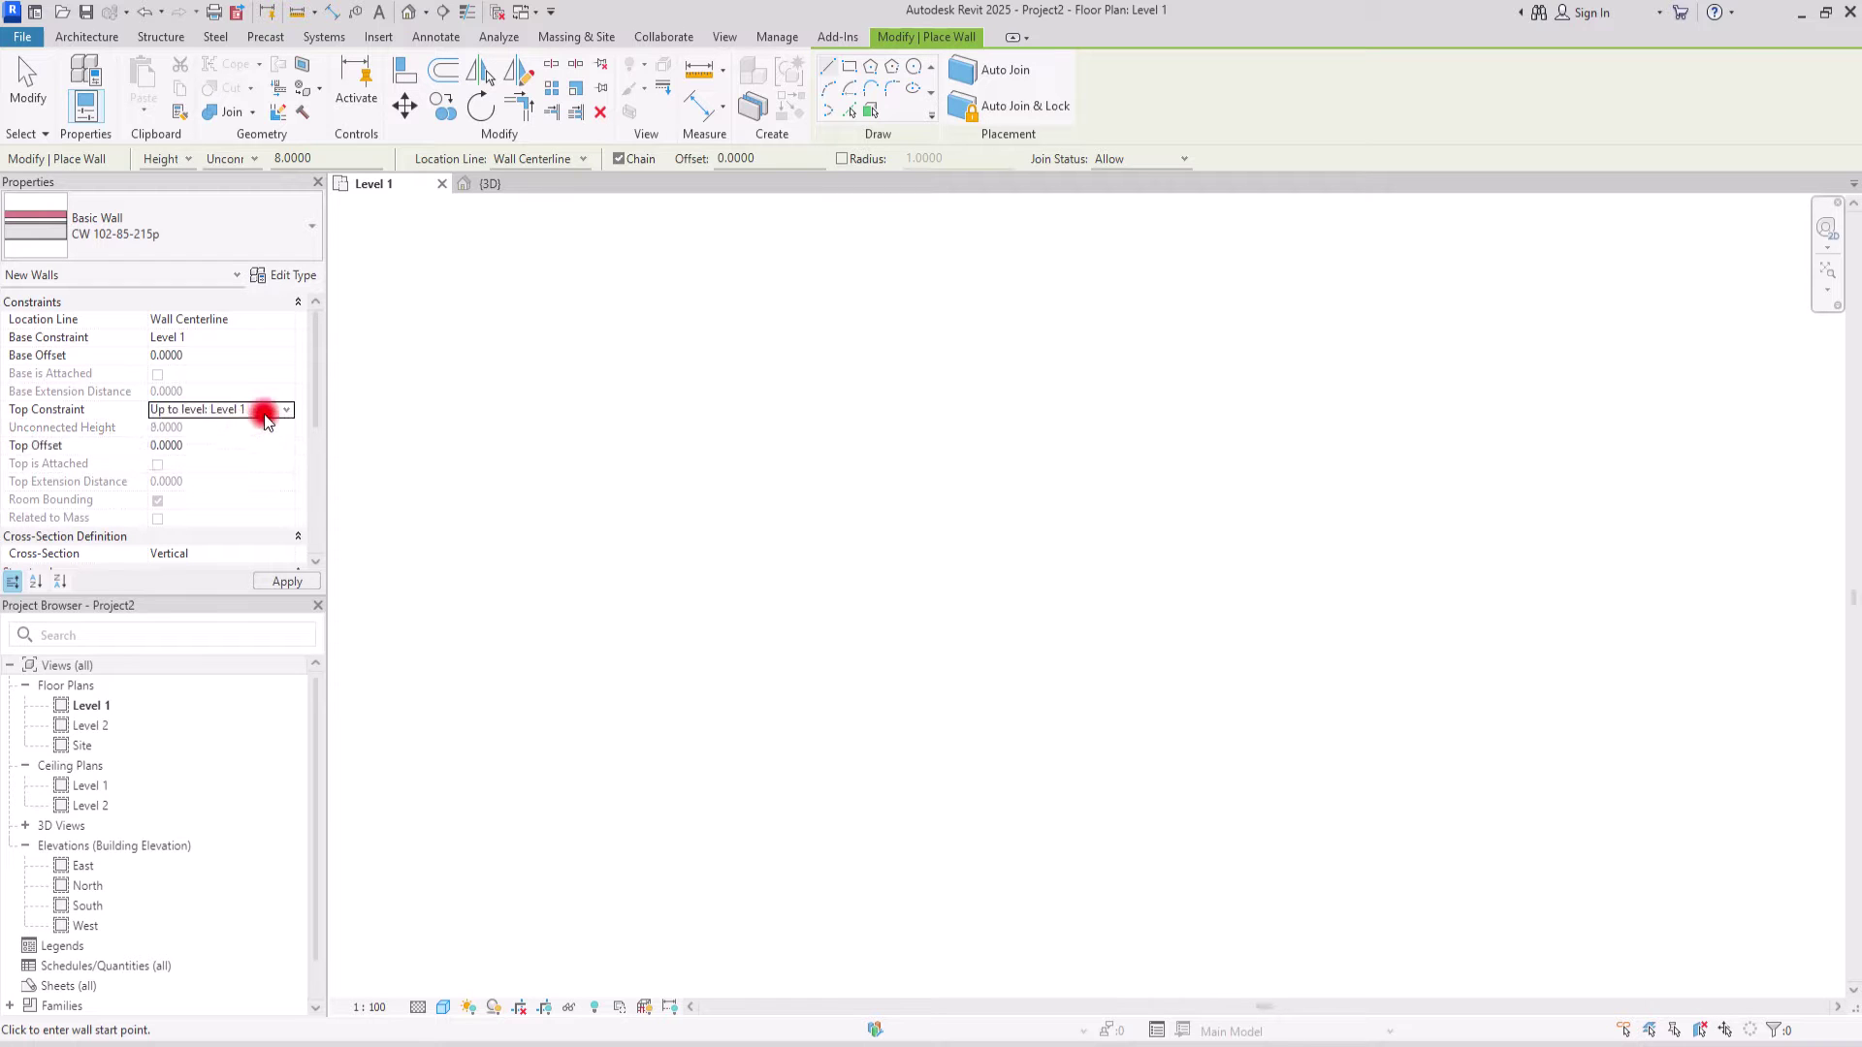
pyautogui.click(285, 409)
pyautogui.click(229, 462)
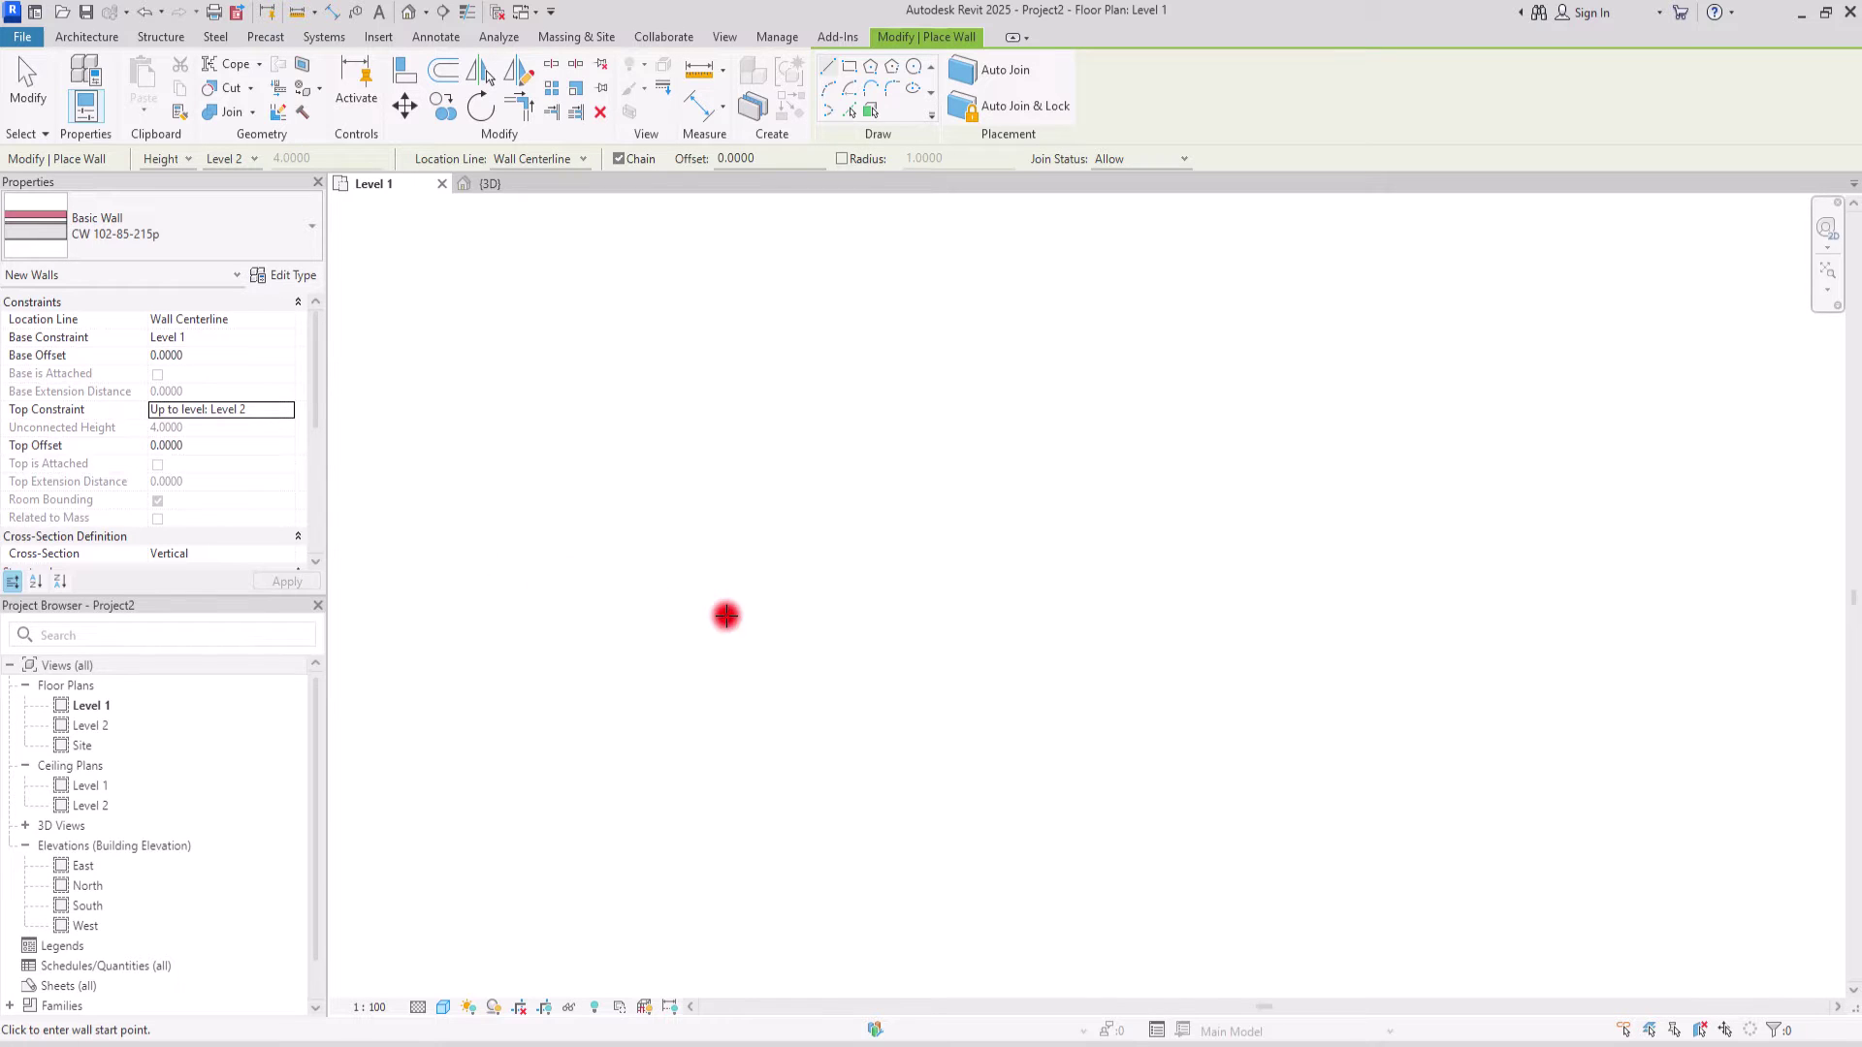
# - Draw one straight horizontal wall segment in the Level 1 plan and end the wall command
pyautogui.click(629, 437)
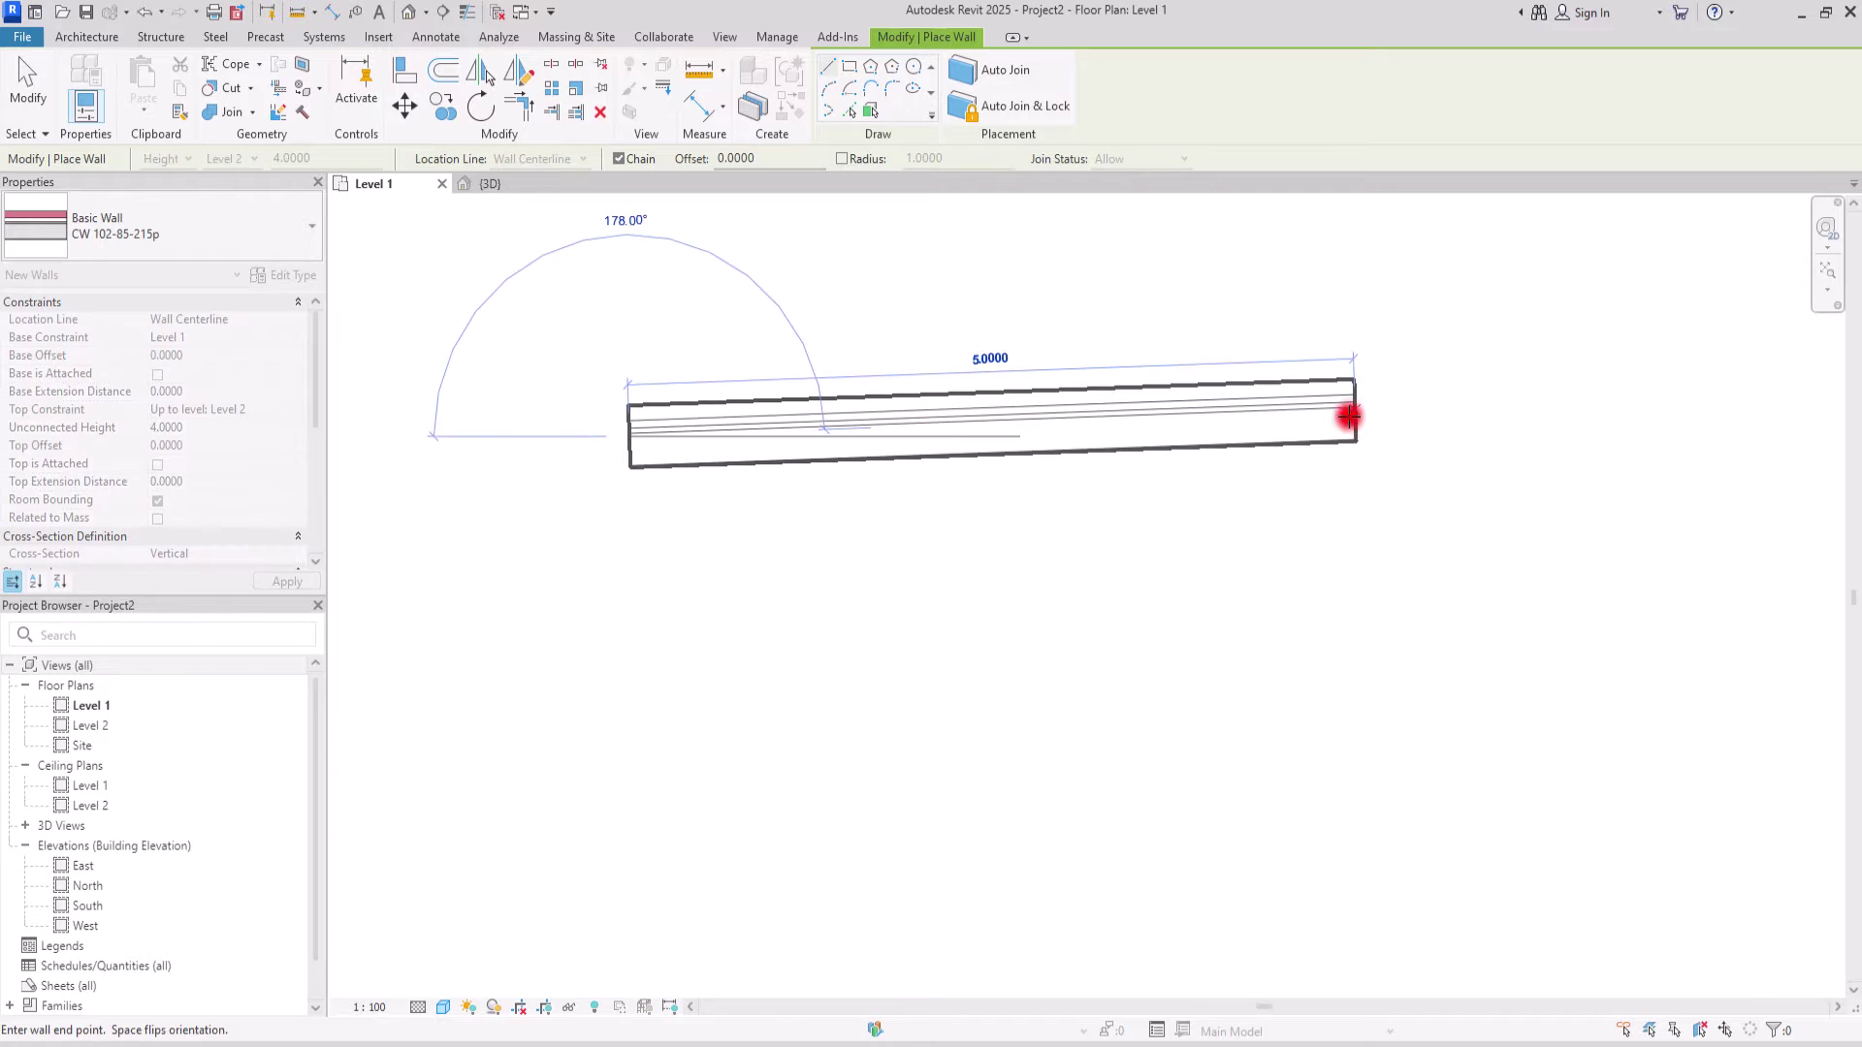
pyautogui.click(1417, 445)
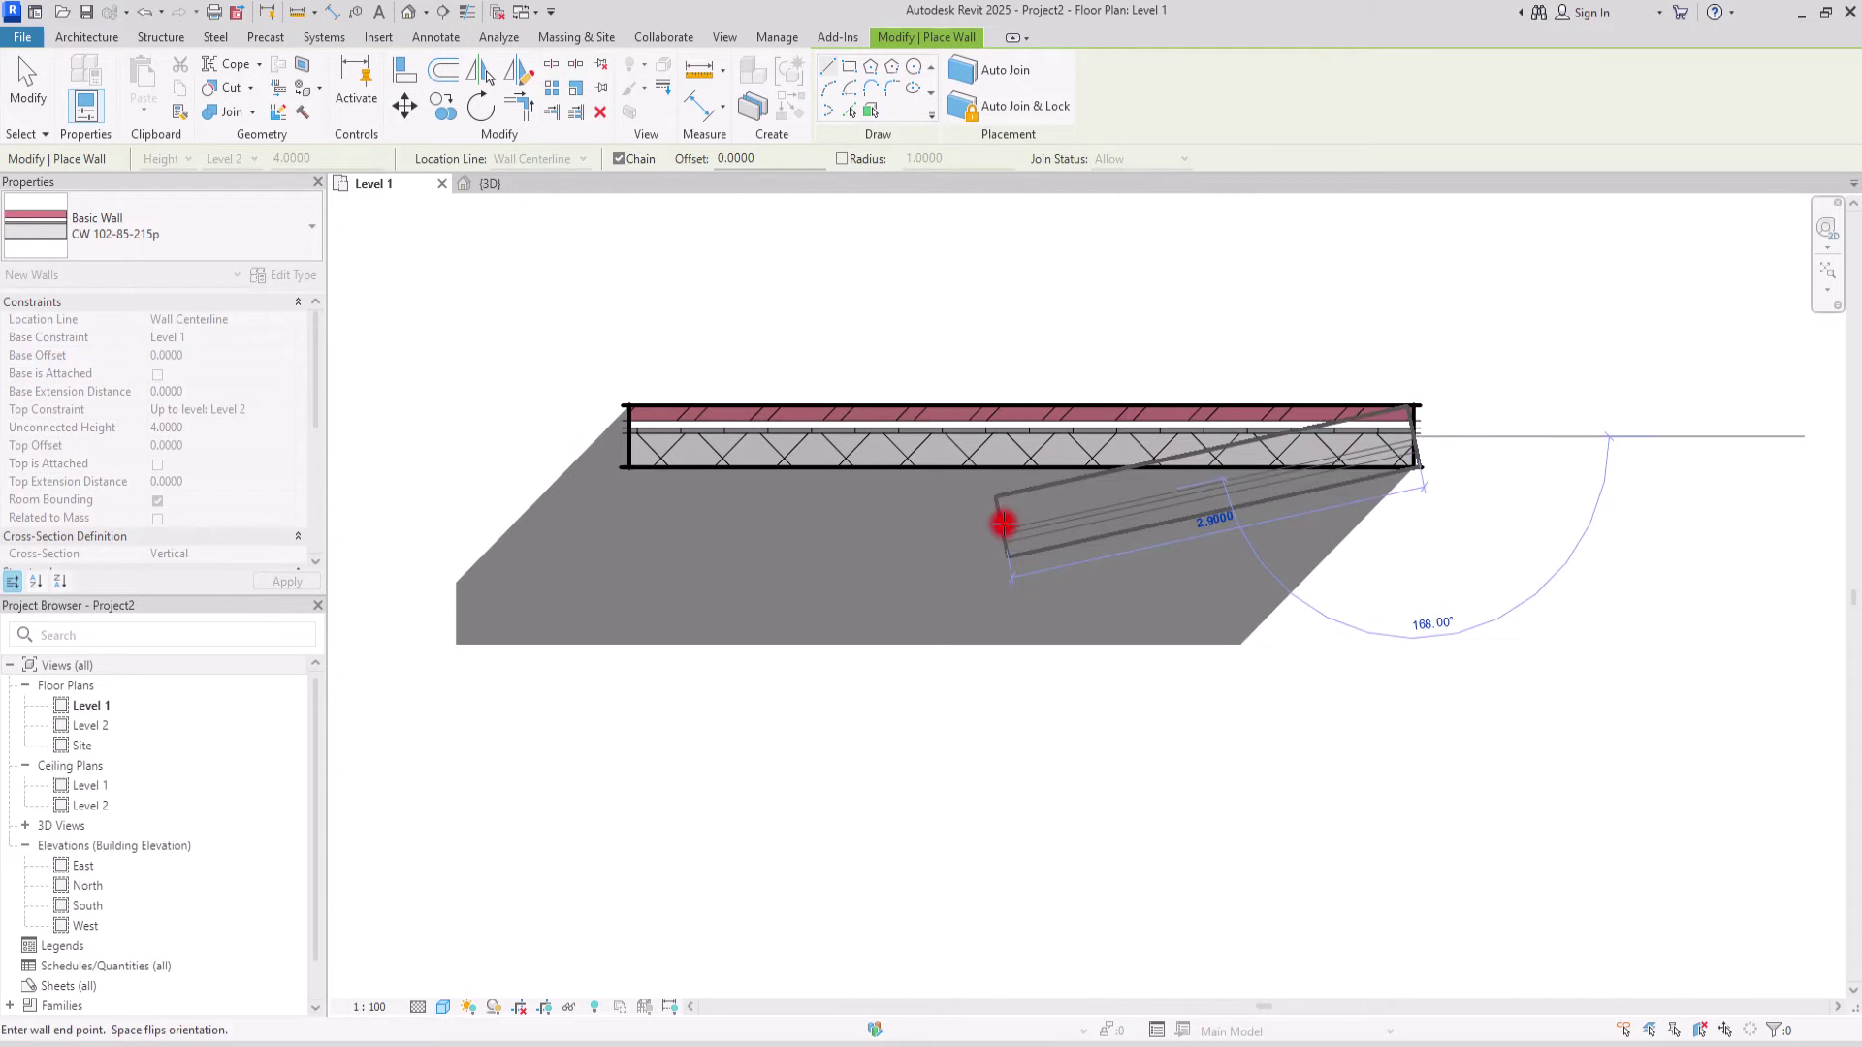
pyautogui.press('Escape')
pyautogui.press('Escape')
pyautogui.scroll(1, 887, 364)
# - Switch to the 3D view, open the type properties of the brick-faced wall, and show the layer preview
pyautogui.click(493, 179)
pyautogui.scroll(-3, 835, 532)
pyautogui.keyDown('shift'); pyautogui.moveTo(835, 533); pyautogui.dragTo(1220, 739, button='middle'); pyautogui.keyUp('shift')
pyautogui.moveTo(811, 725); pyautogui.dragTo(1222, 698, button='middle')
pyautogui.scroll(3, 1310, 468)
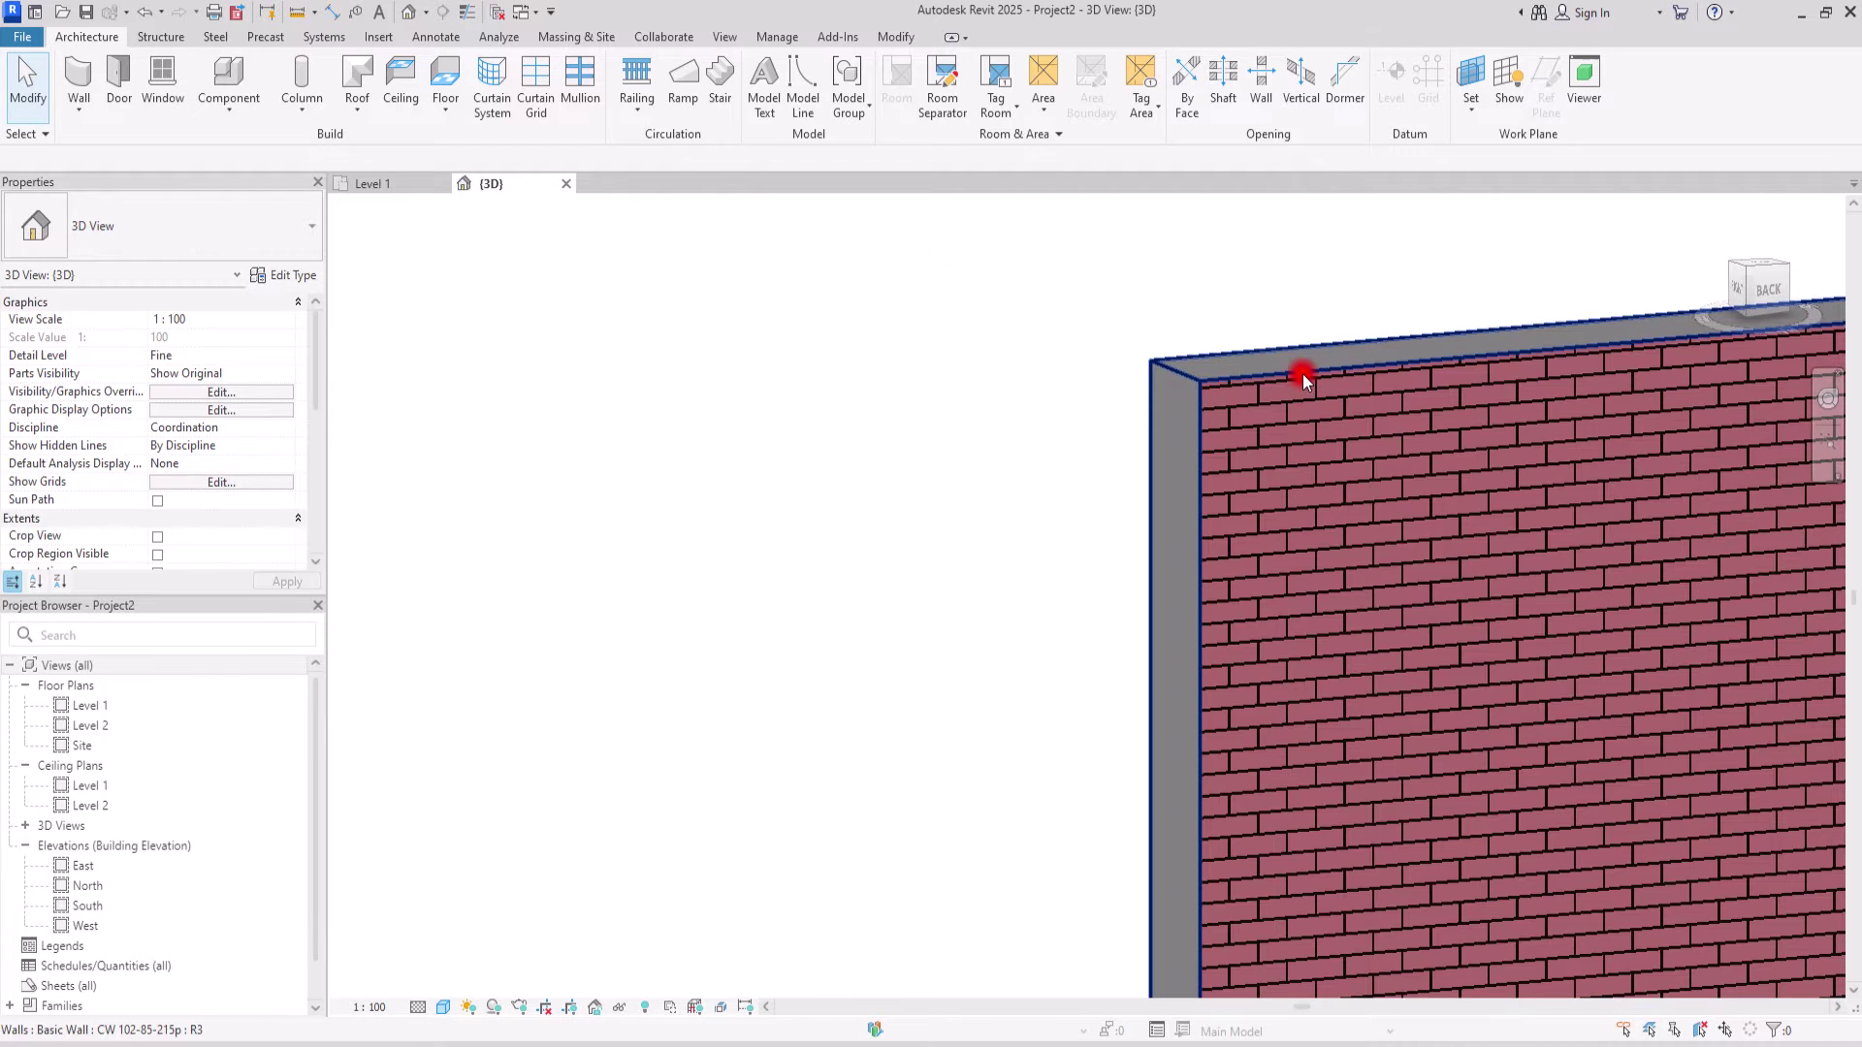
pyautogui.click(1302, 374)
pyautogui.click(290, 275)
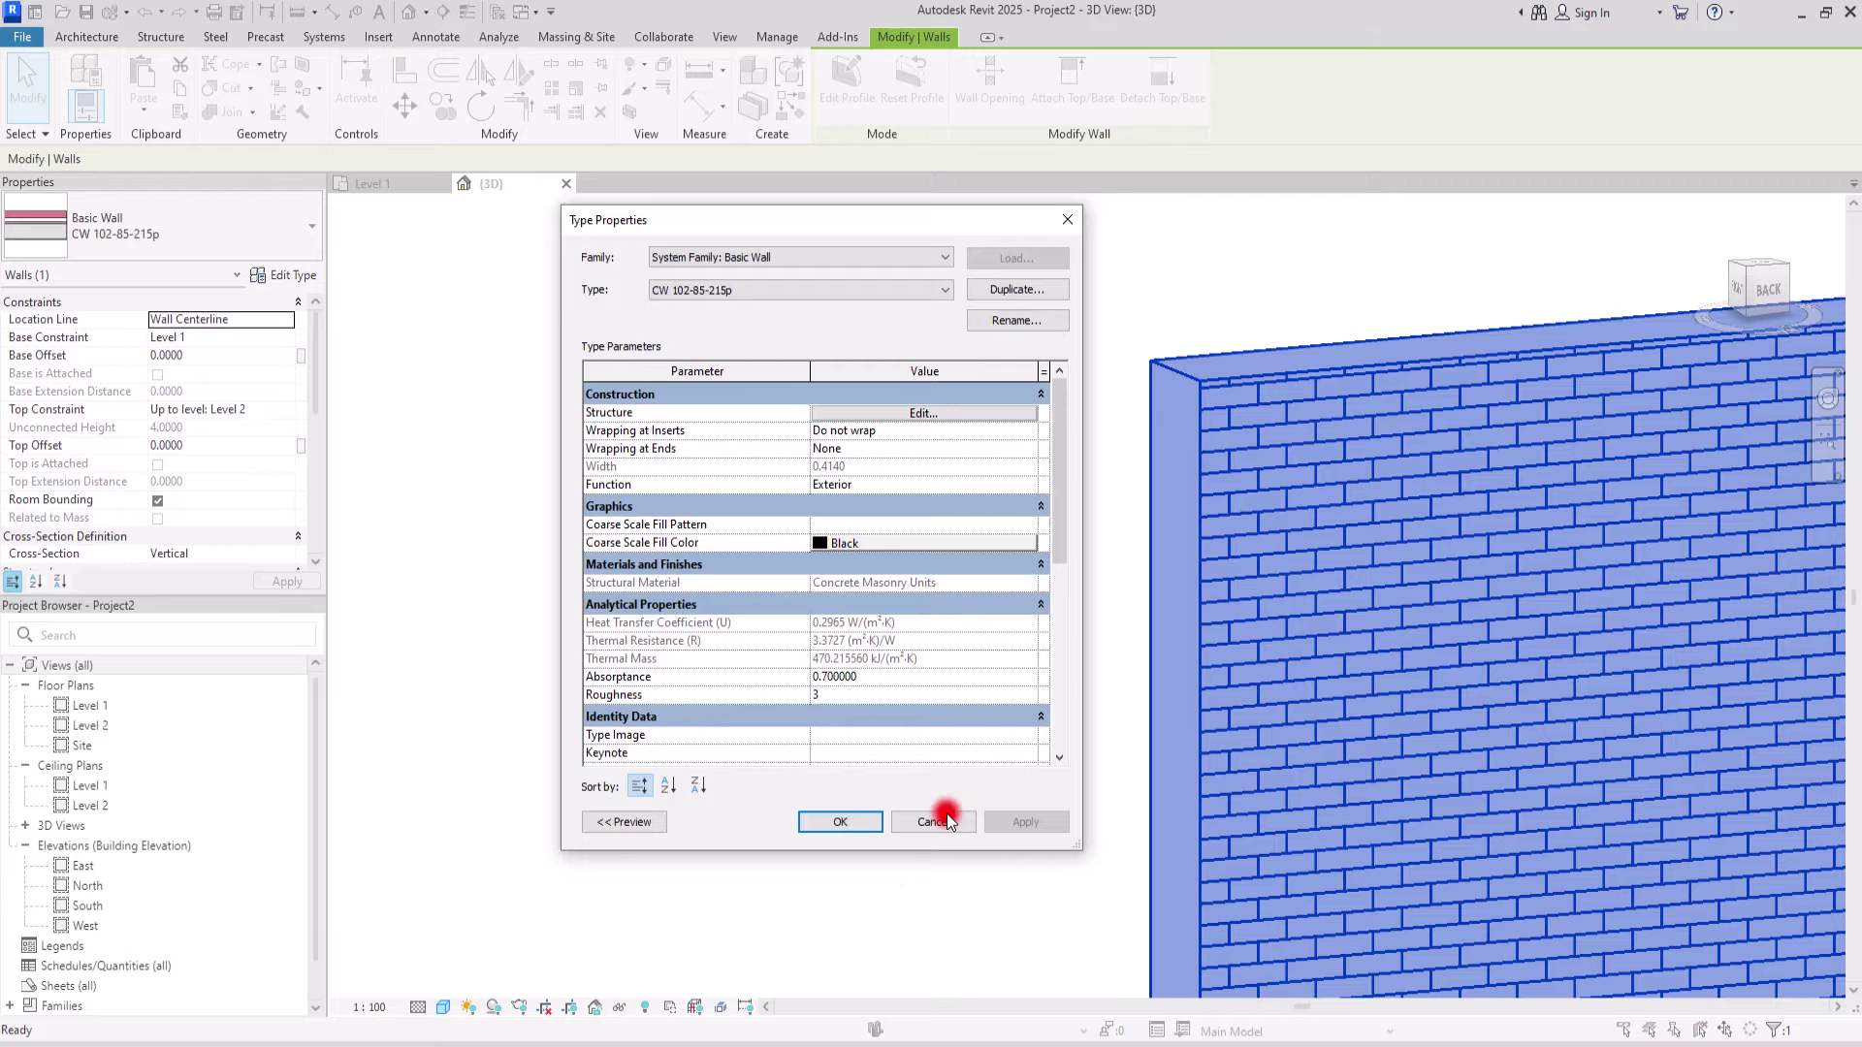
pyautogui.click(617, 822)
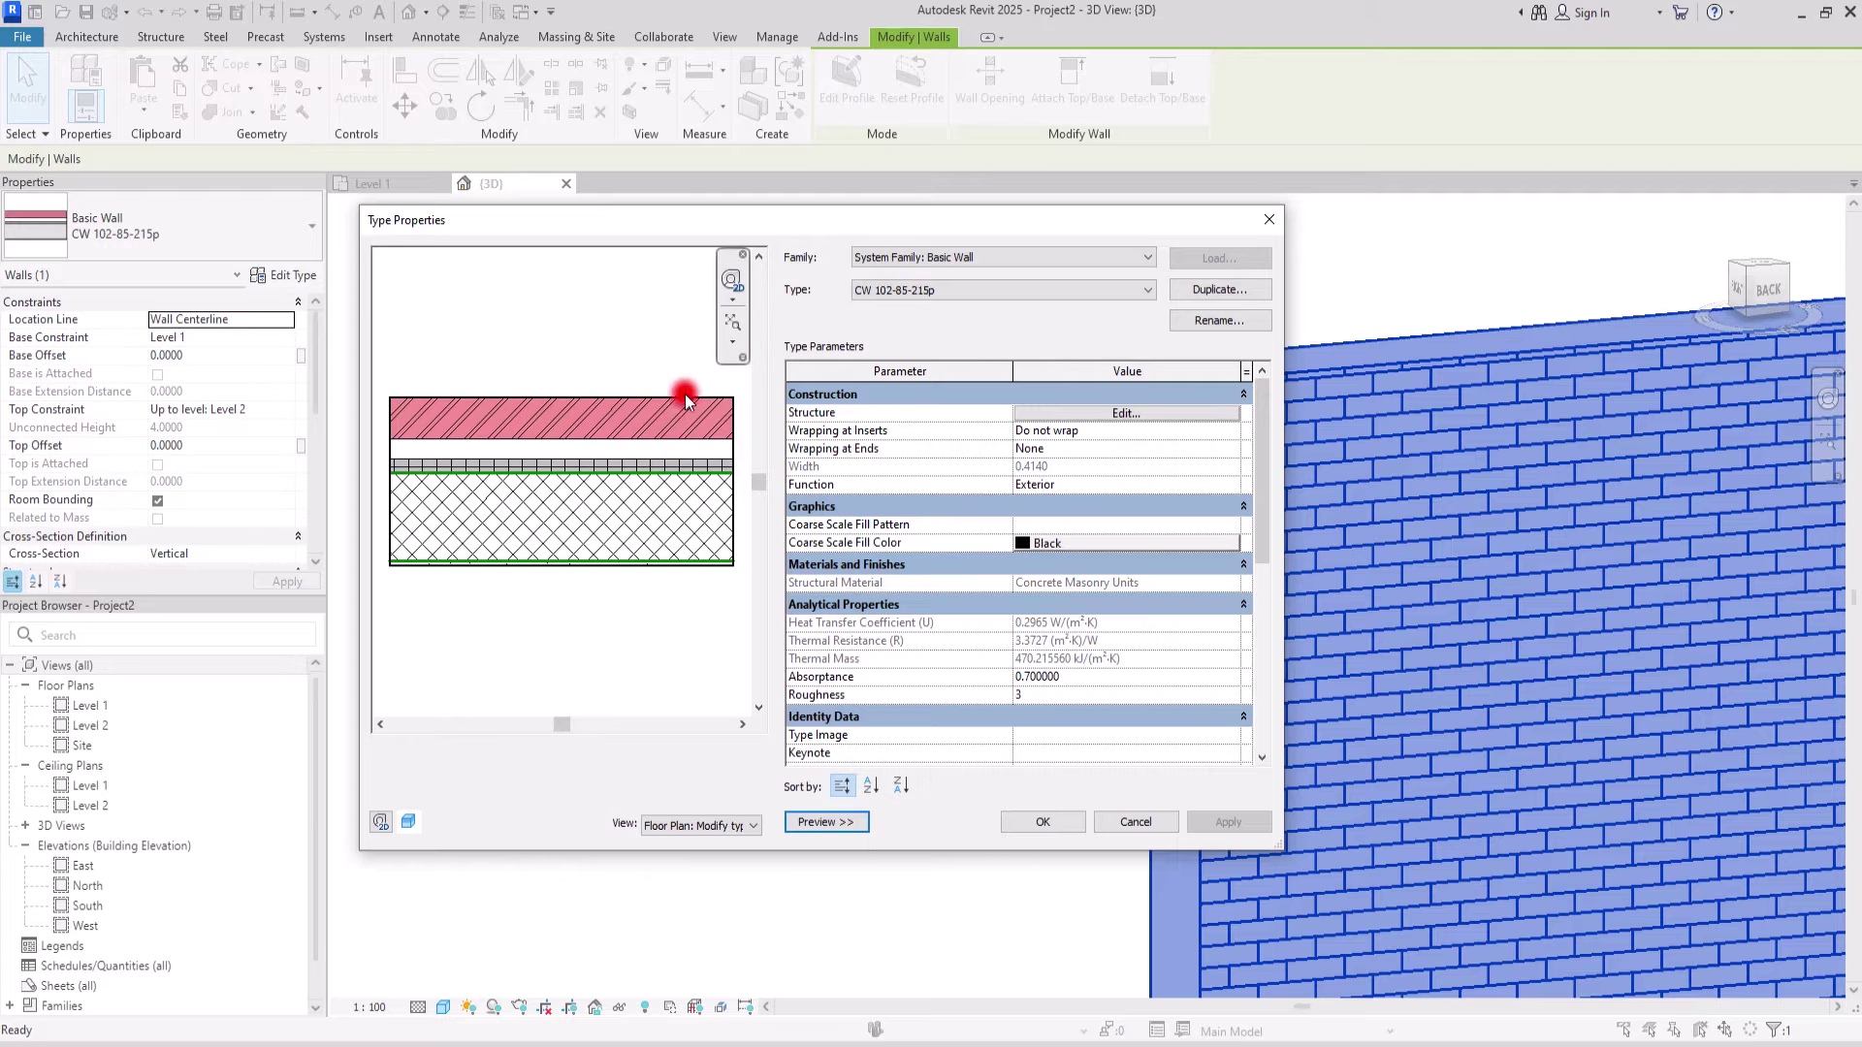
pyautogui.scroll(3, 700, 384)
pyautogui.moveTo(665, 396); pyautogui.dragTo(521, 344, button='middle')
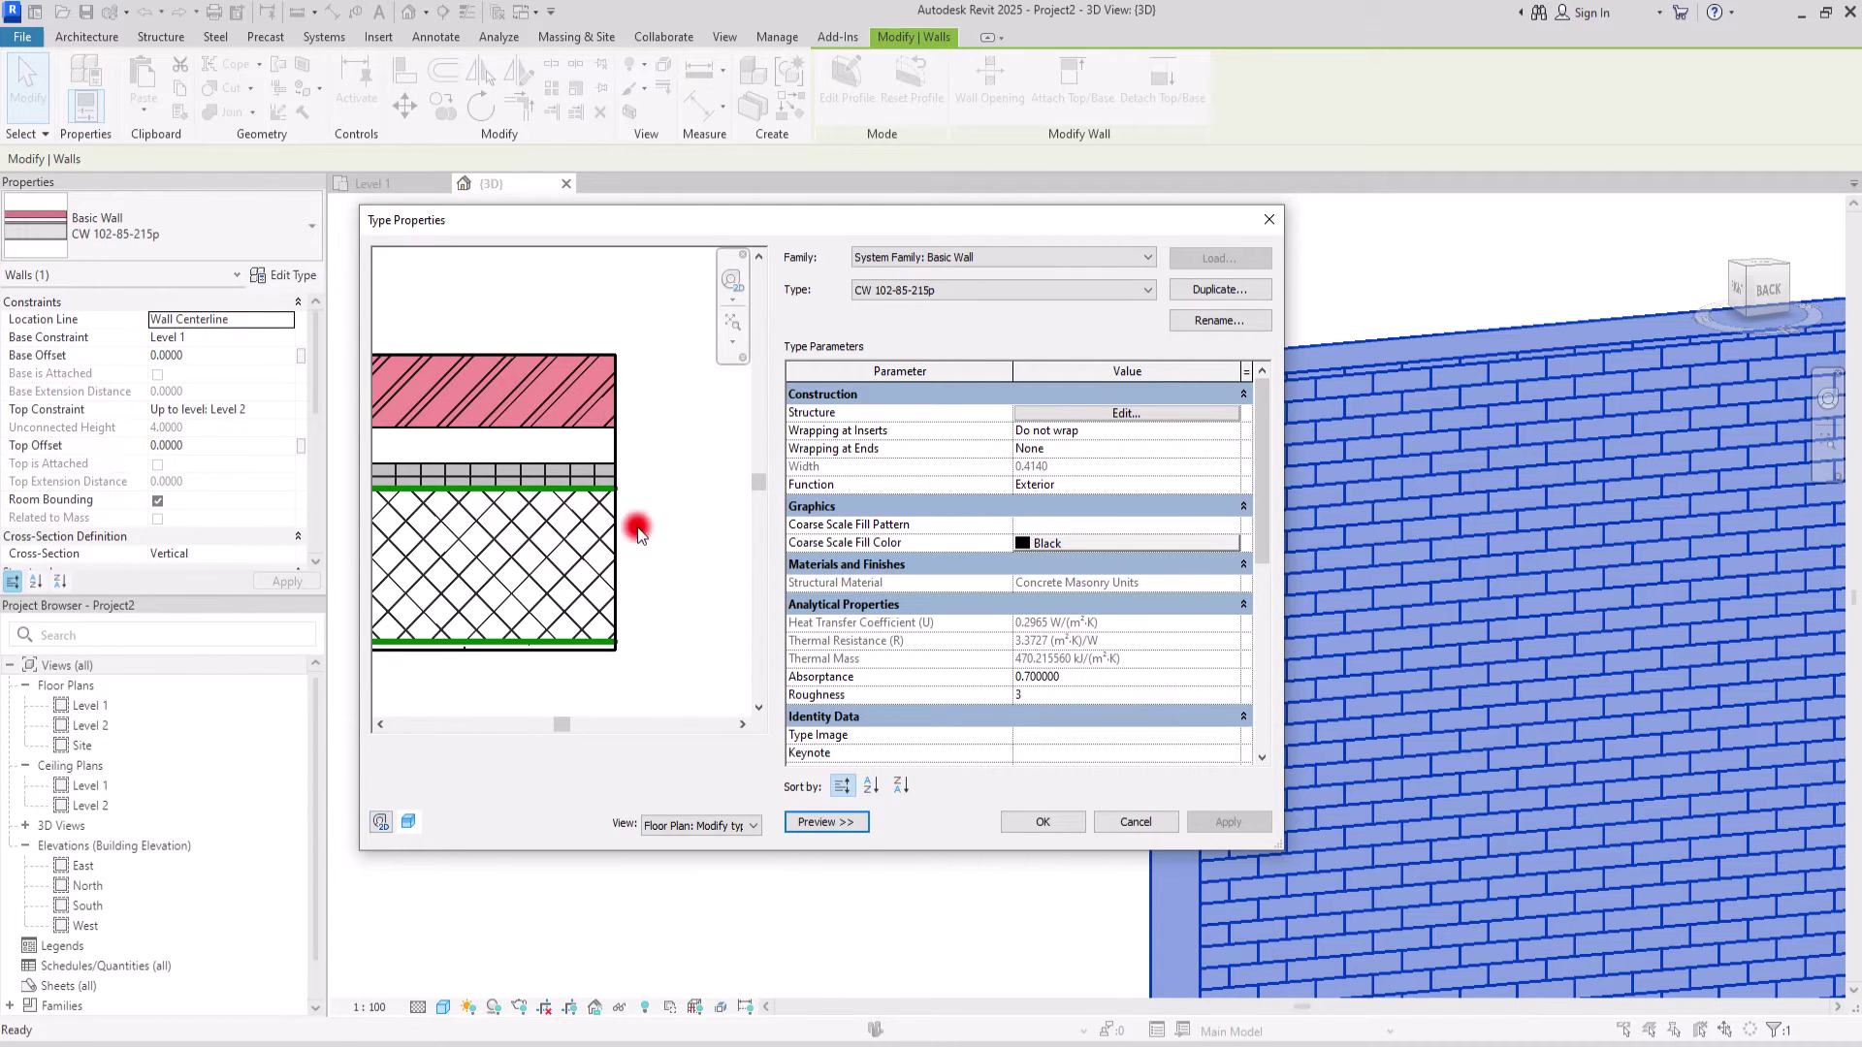
# - Open the wall type's layer structure for editing and switch its preview to the section view
pyautogui.click(1091, 415)
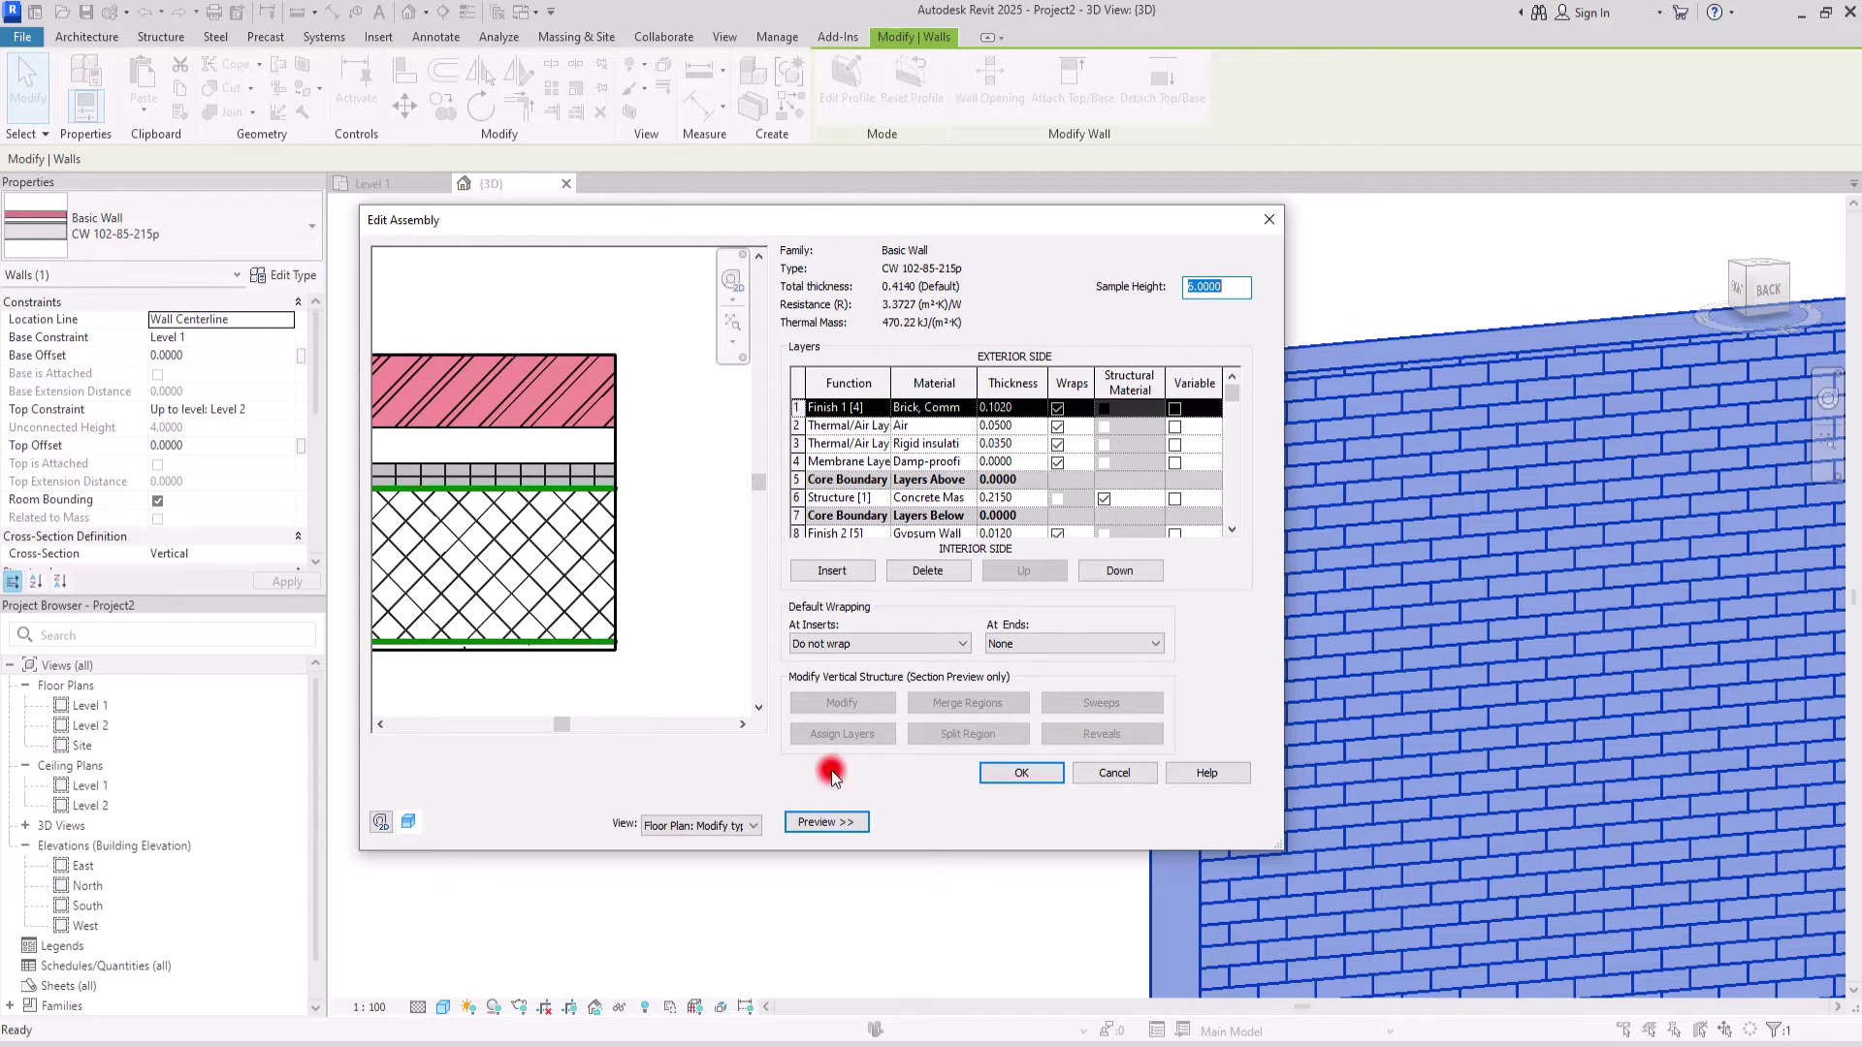
pyautogui.click(691, 829)
pyautogui.click(672, 856)
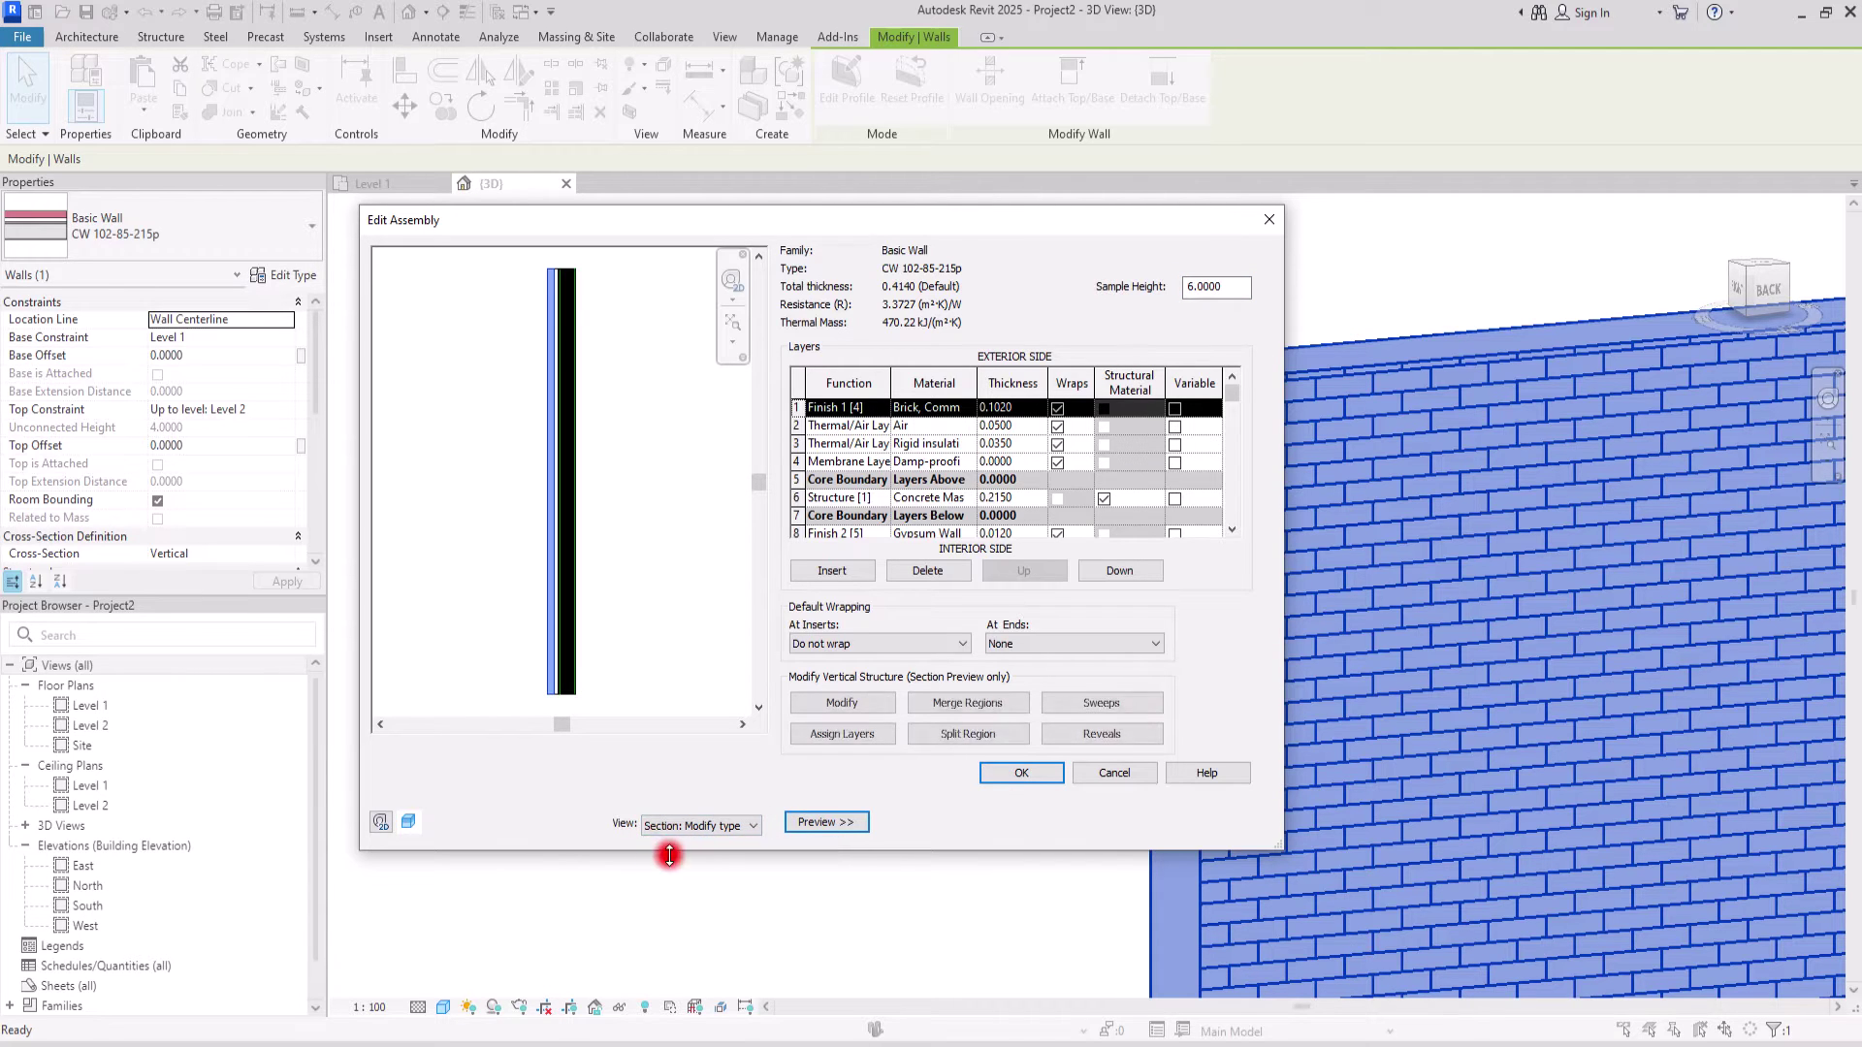
pyautogui.scroll(5, 548, 270)
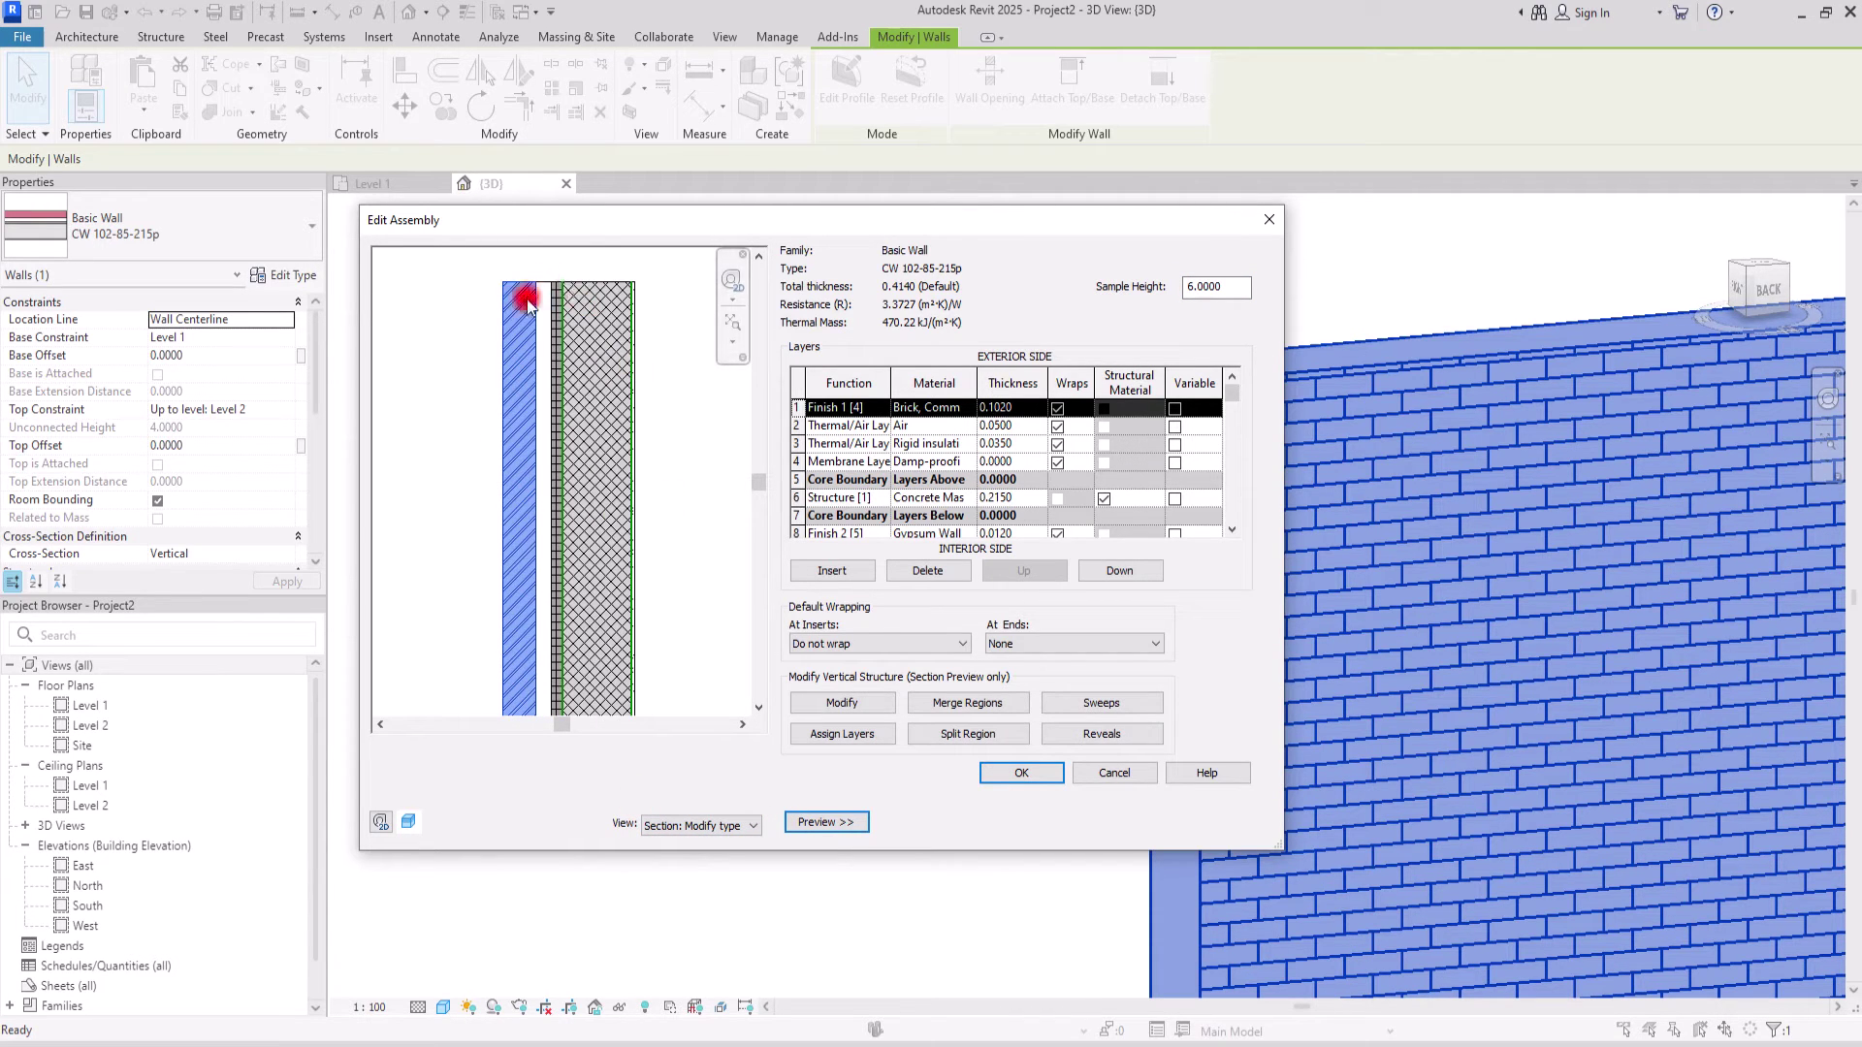
pyautogui.scroll(-3, 586, 252)
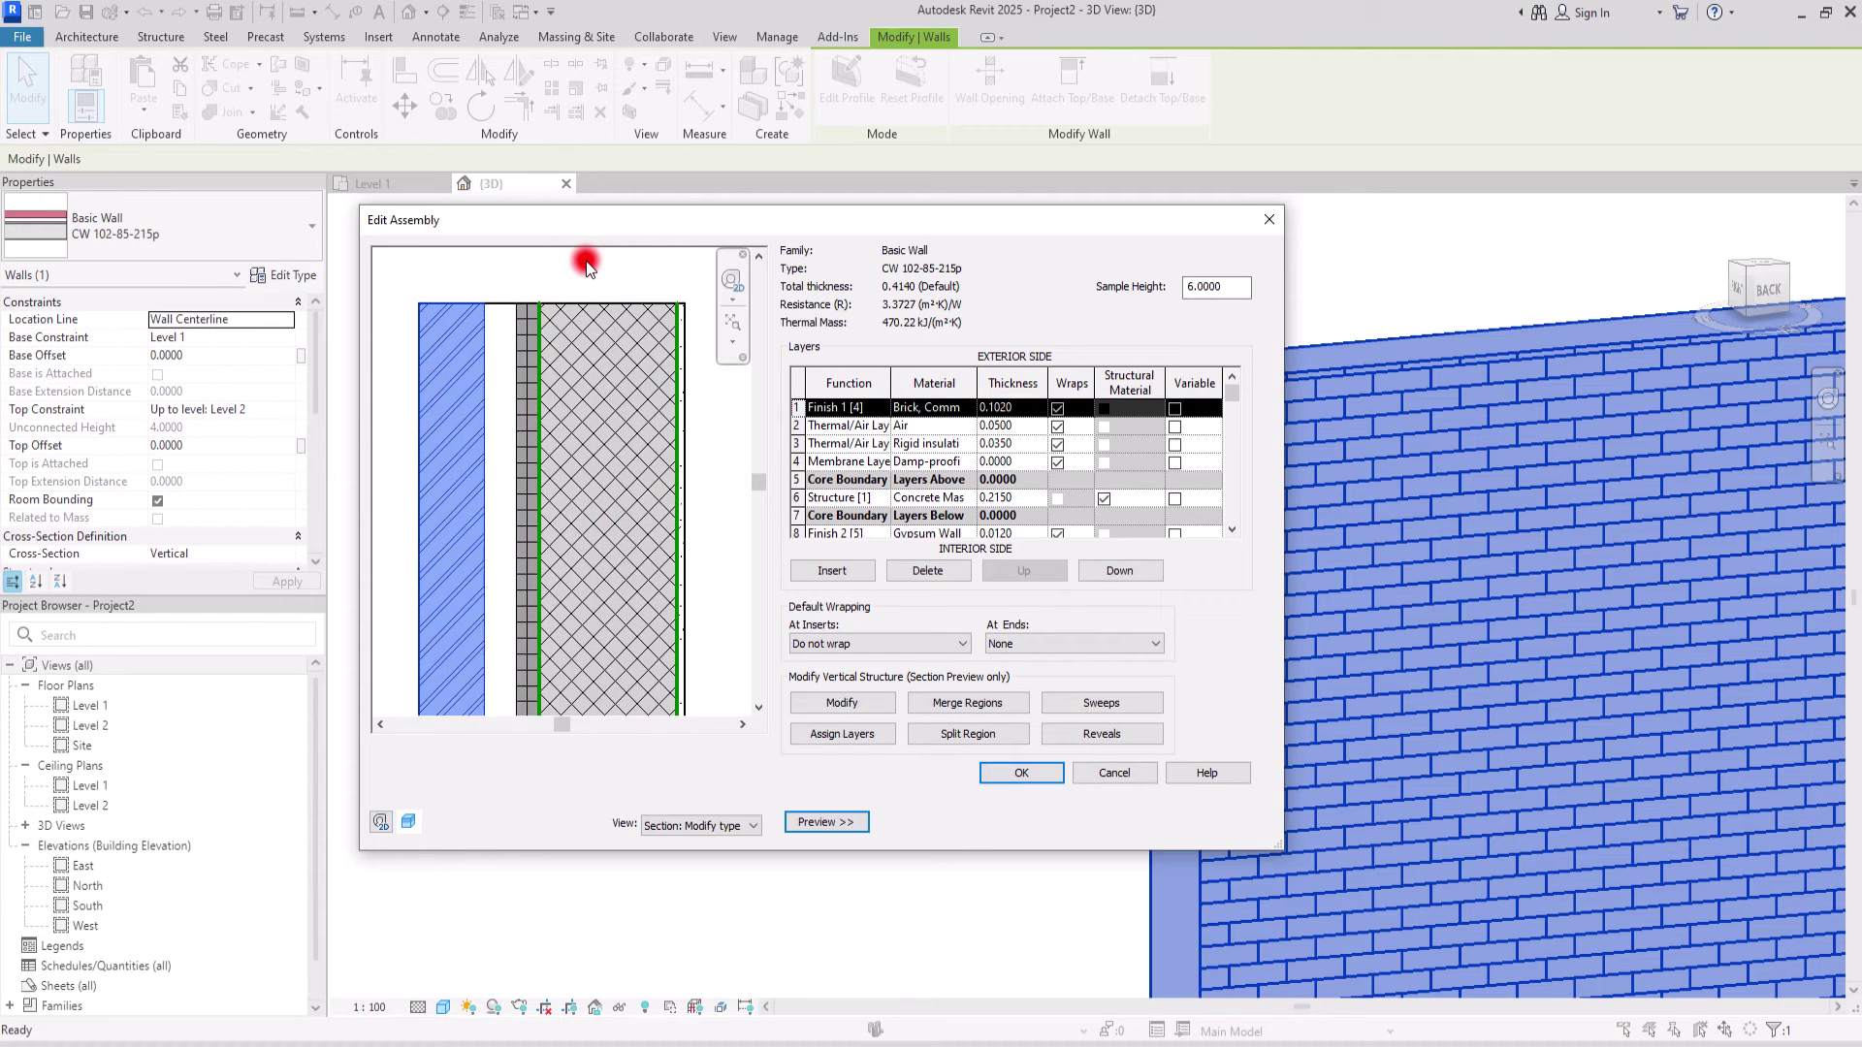
pyautogui.scroll(-2, 584, 275)
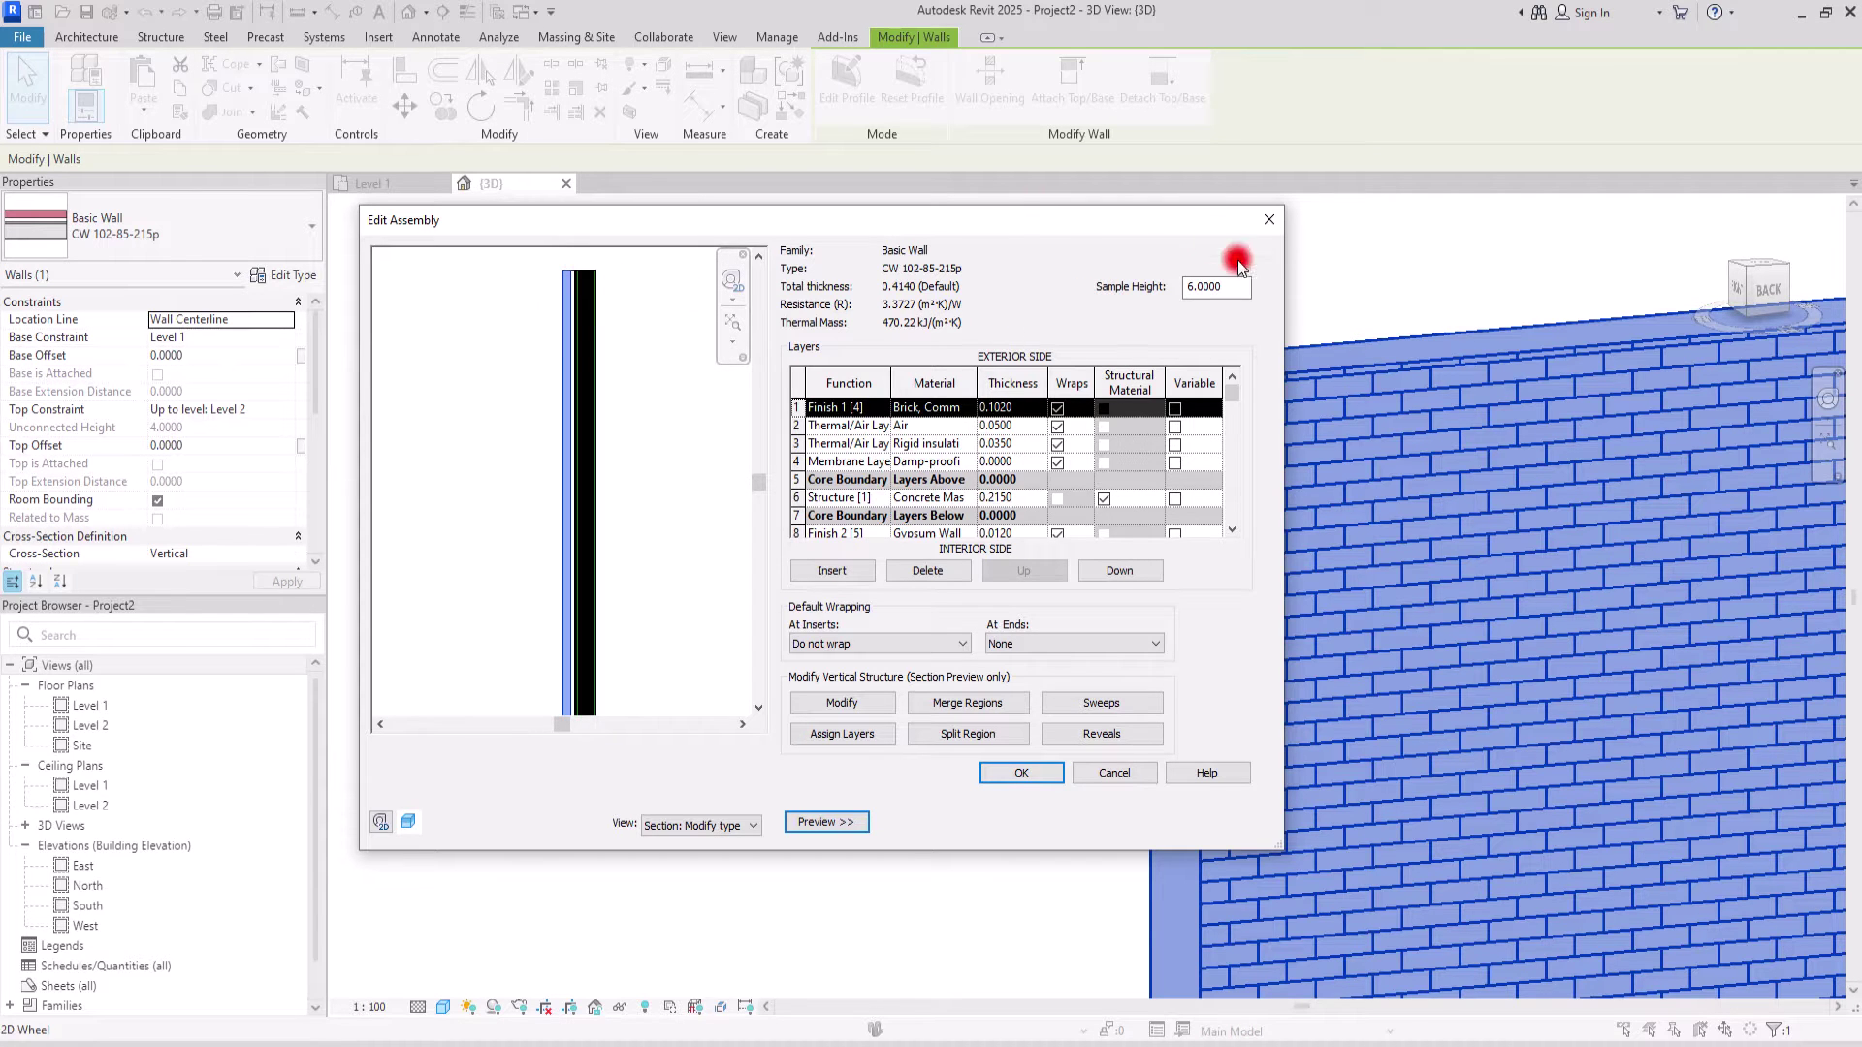
# - Set the sample height of the wall assembly preview to 1
pyautogui.moveTo(1230, 291); pyautogui.dragTo(1187, 288)
pyautogui.write('1')
pyautogui.press('Return')
pyautogui.scroll(-2, 588, 351)
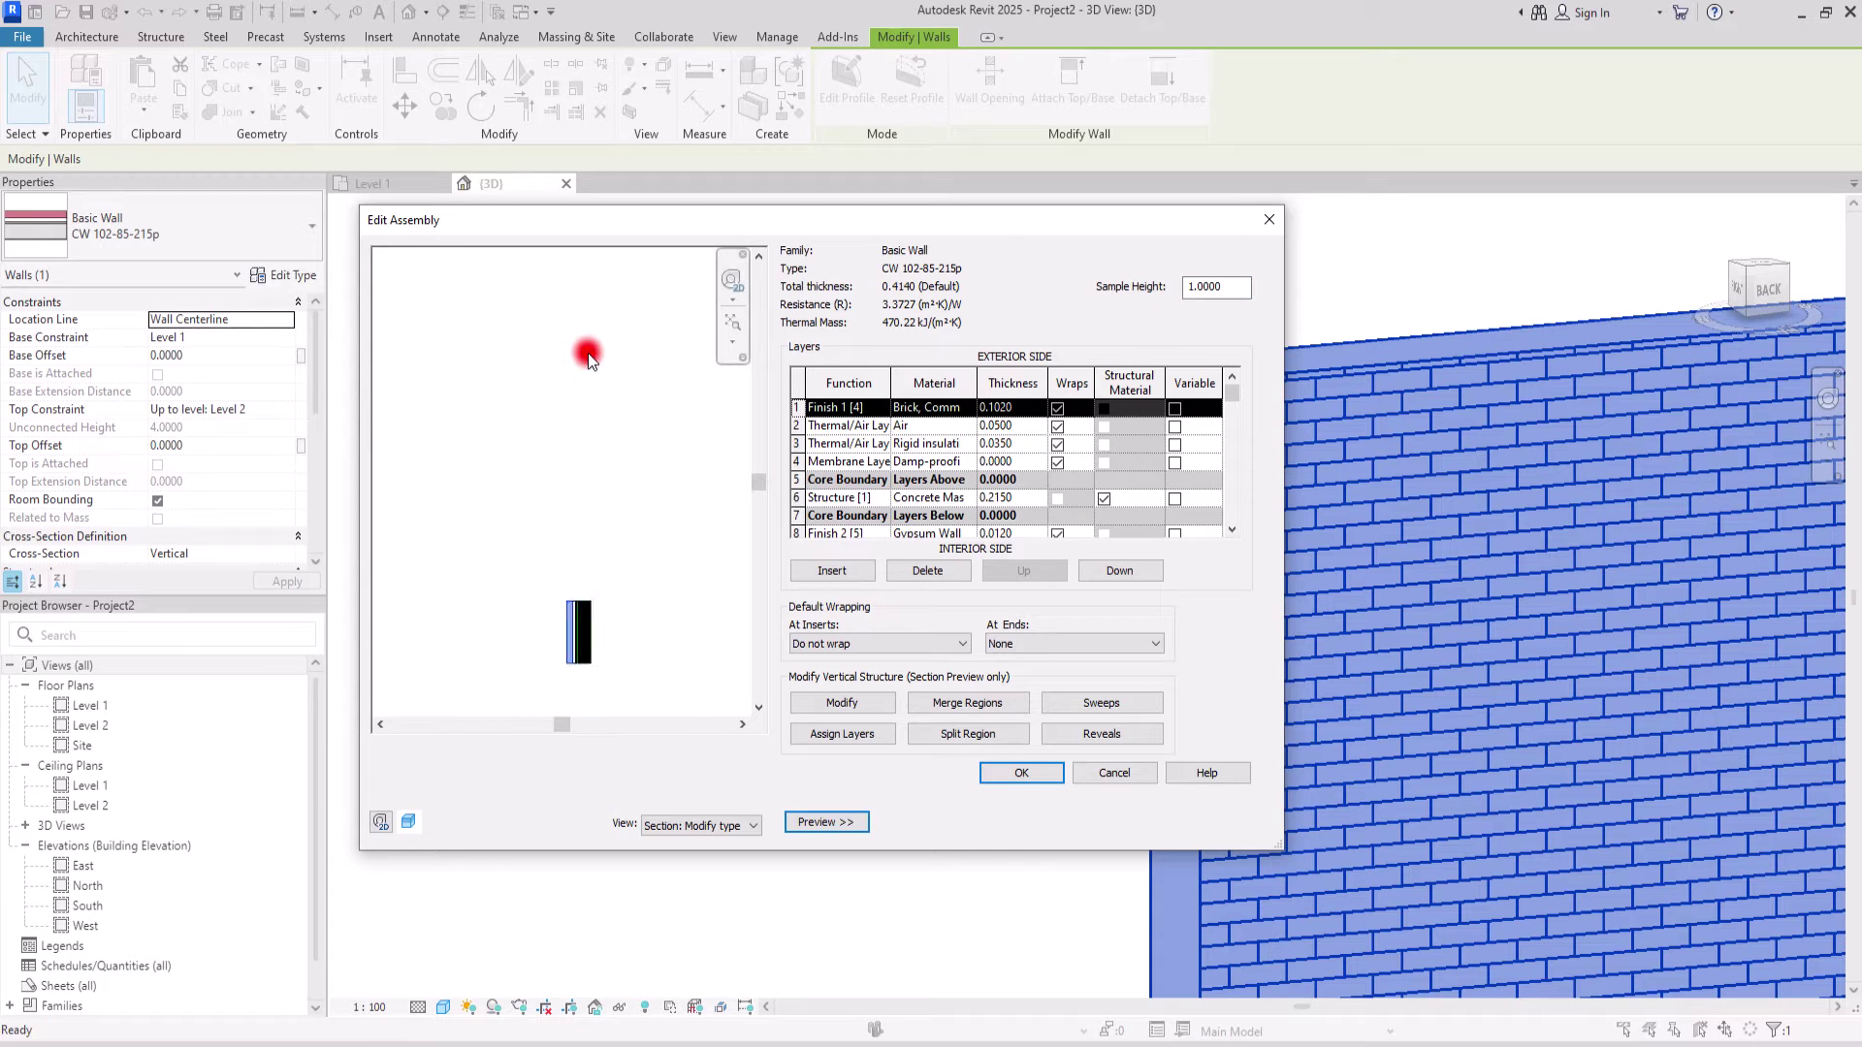
pyautogui.scroll(6, 511, 428)
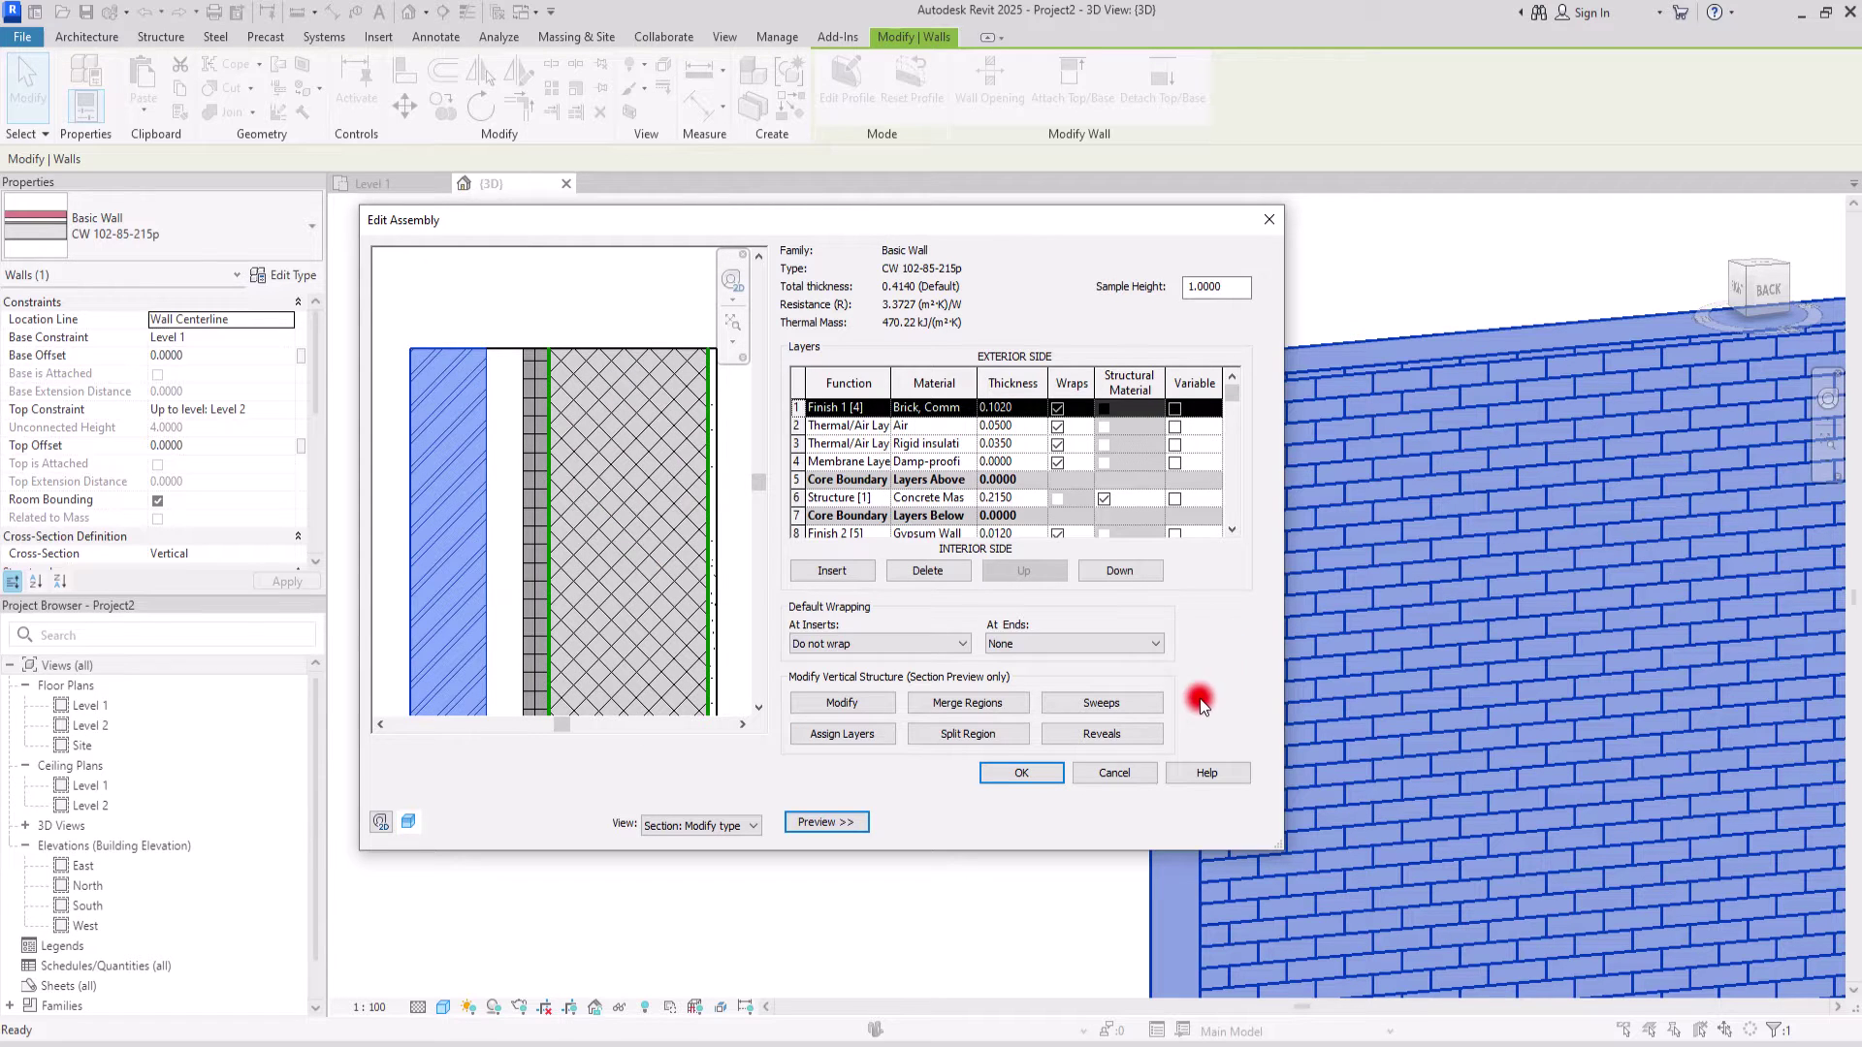
# - Highlight the rigid insulation layer and the exterior brick layer in turn to identify them in the section preview
pyautogui.click(960, 734)
pyautogui.click(822, 734)
pyautogui.scroll(-2, 438, 537)
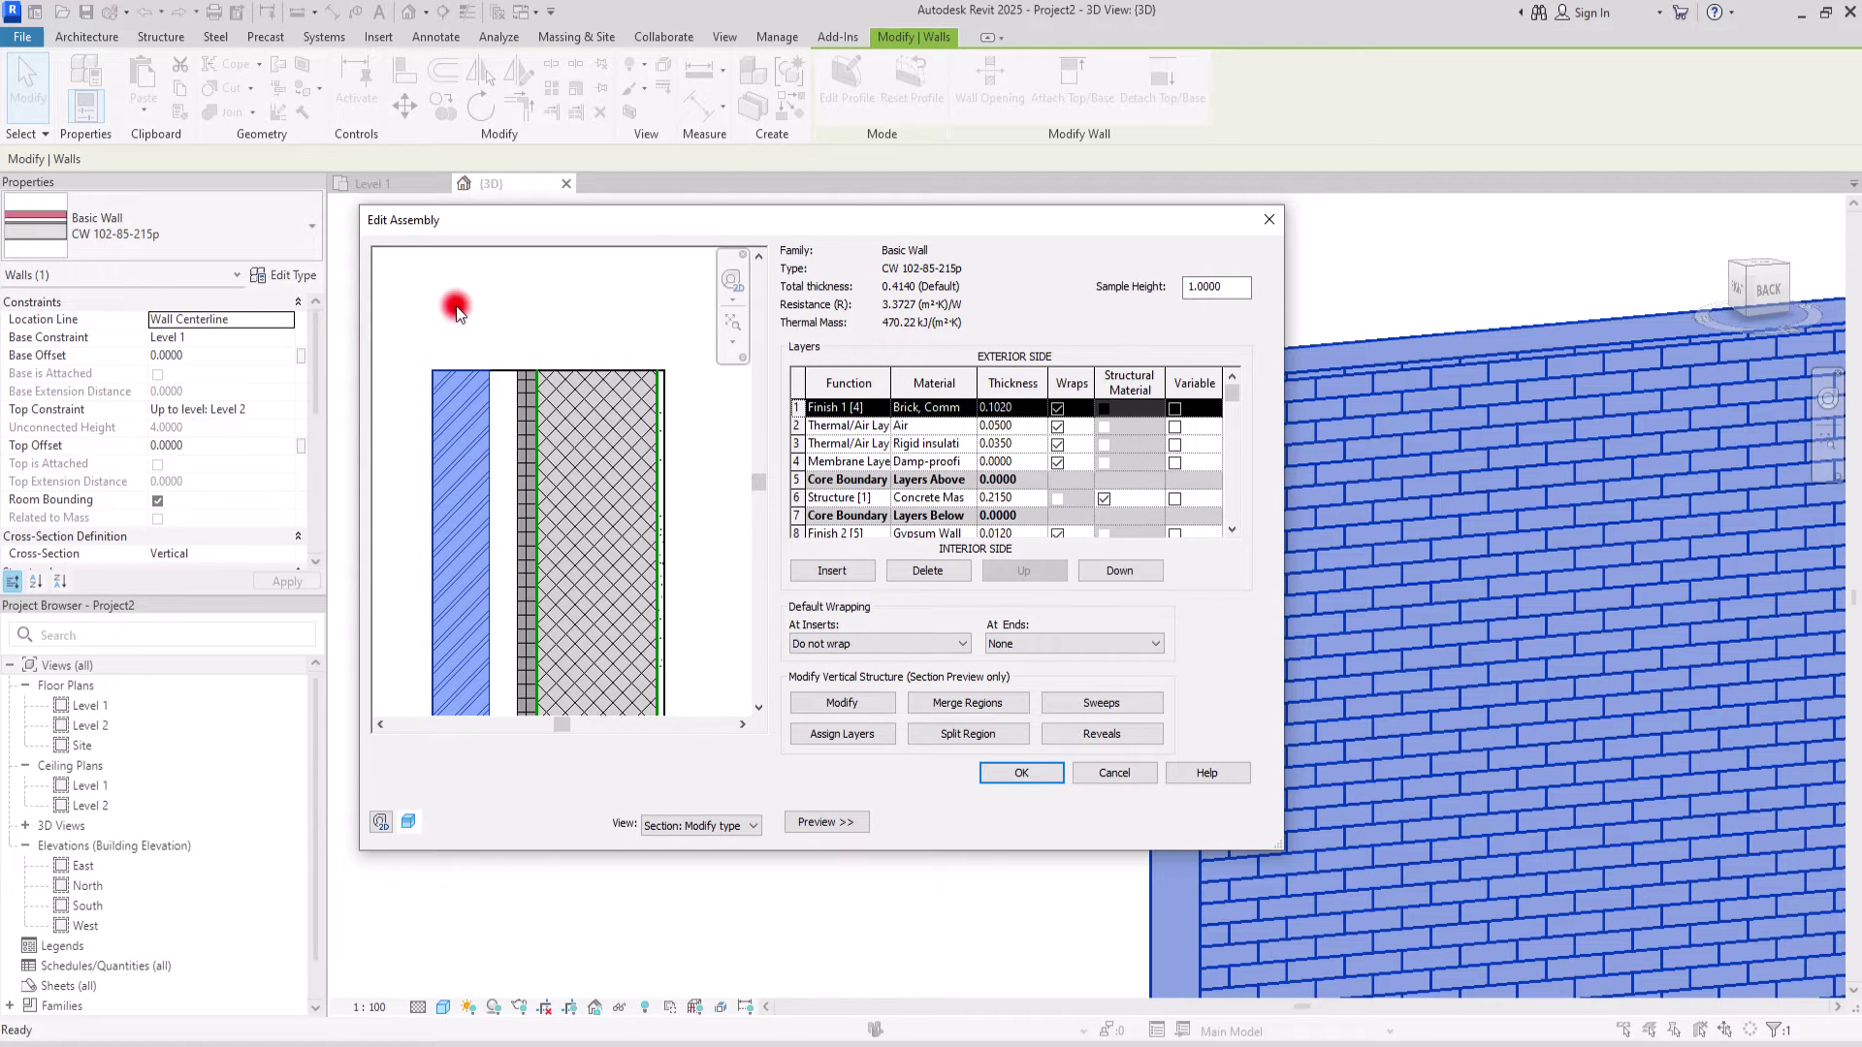
pyautogui.click(798, 445)
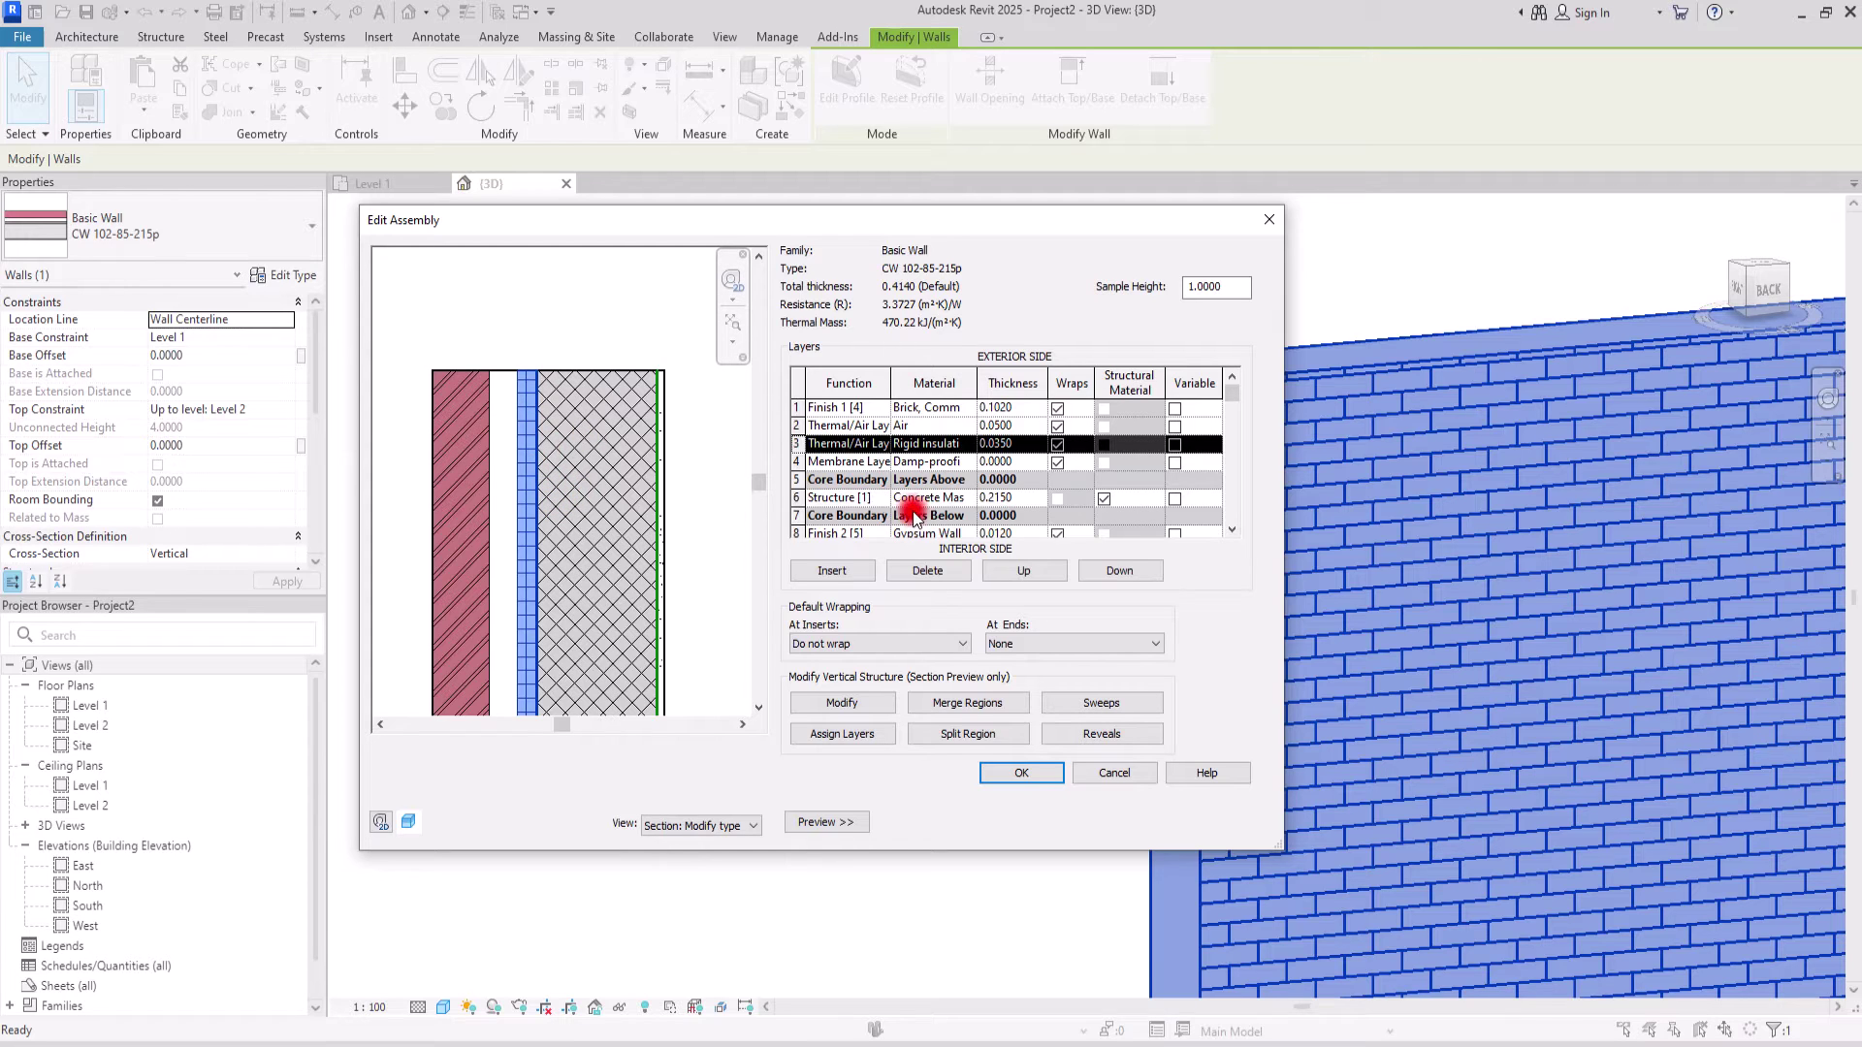
pyautogui.click(798, 408)
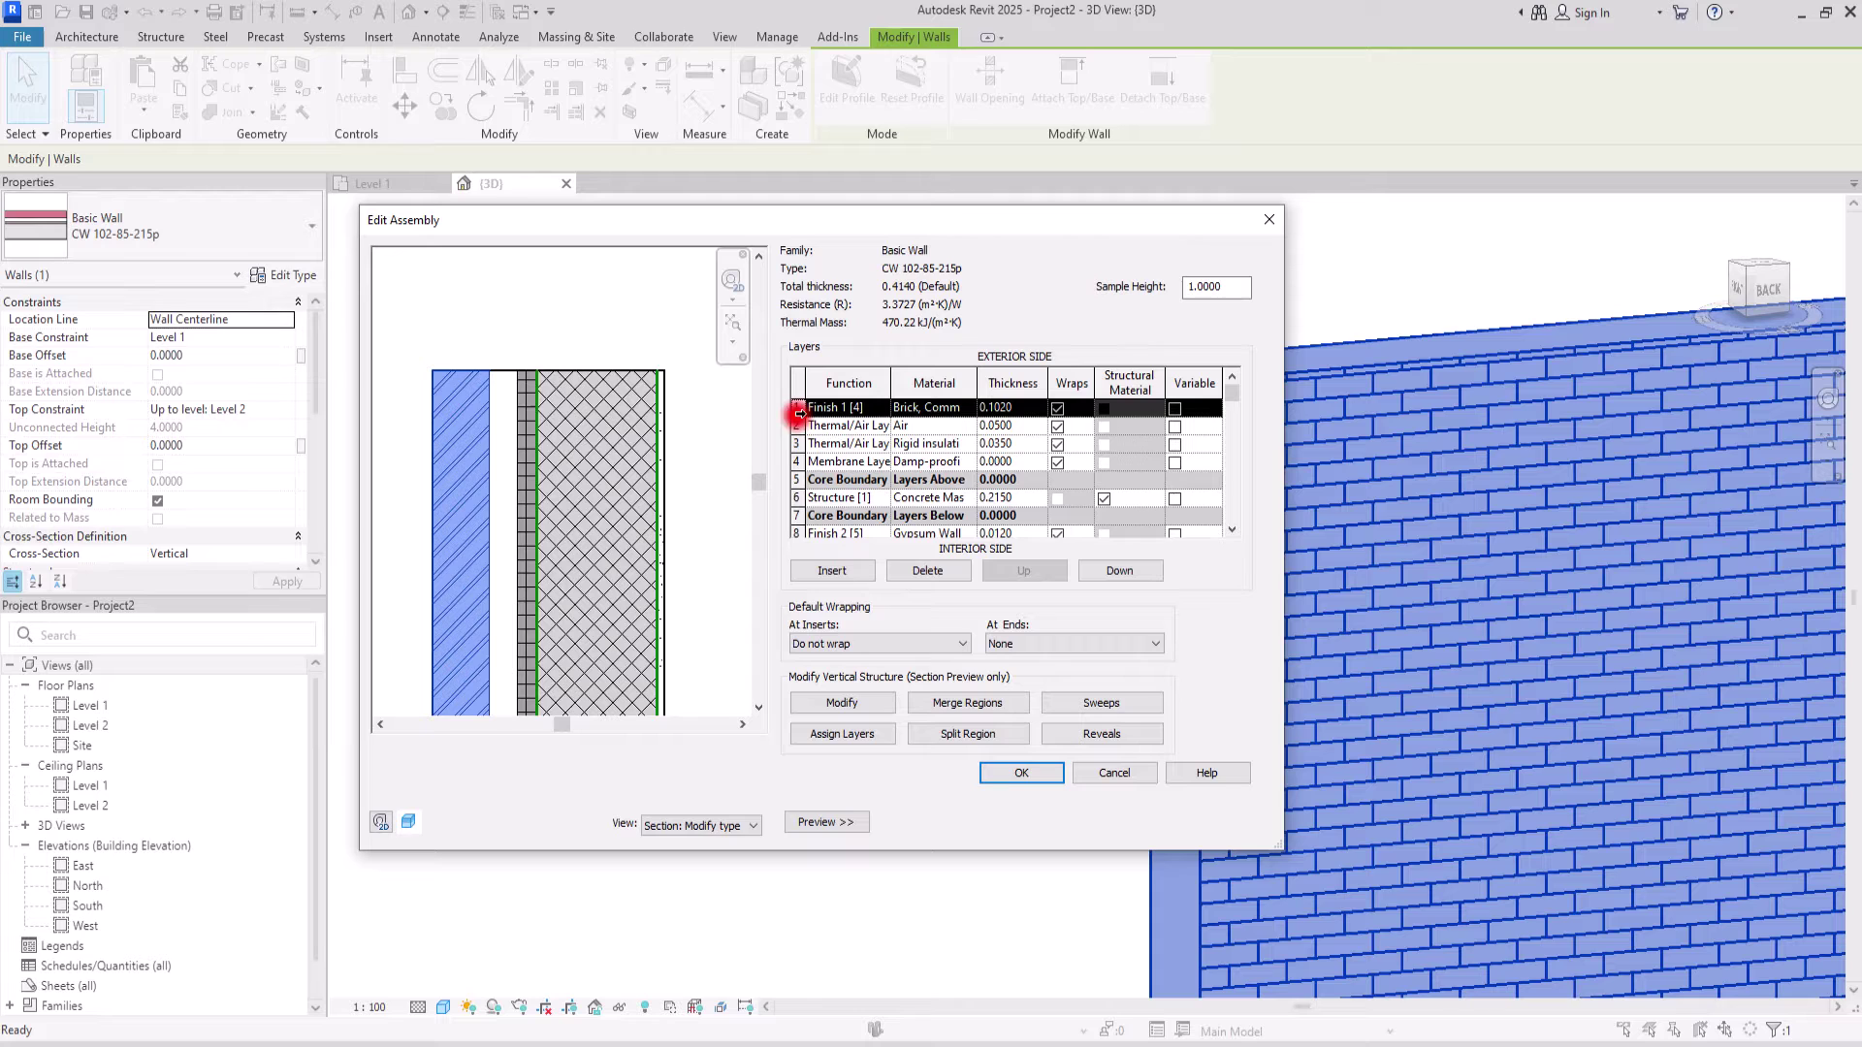
pyautogui.scroll(1, 475, 485)
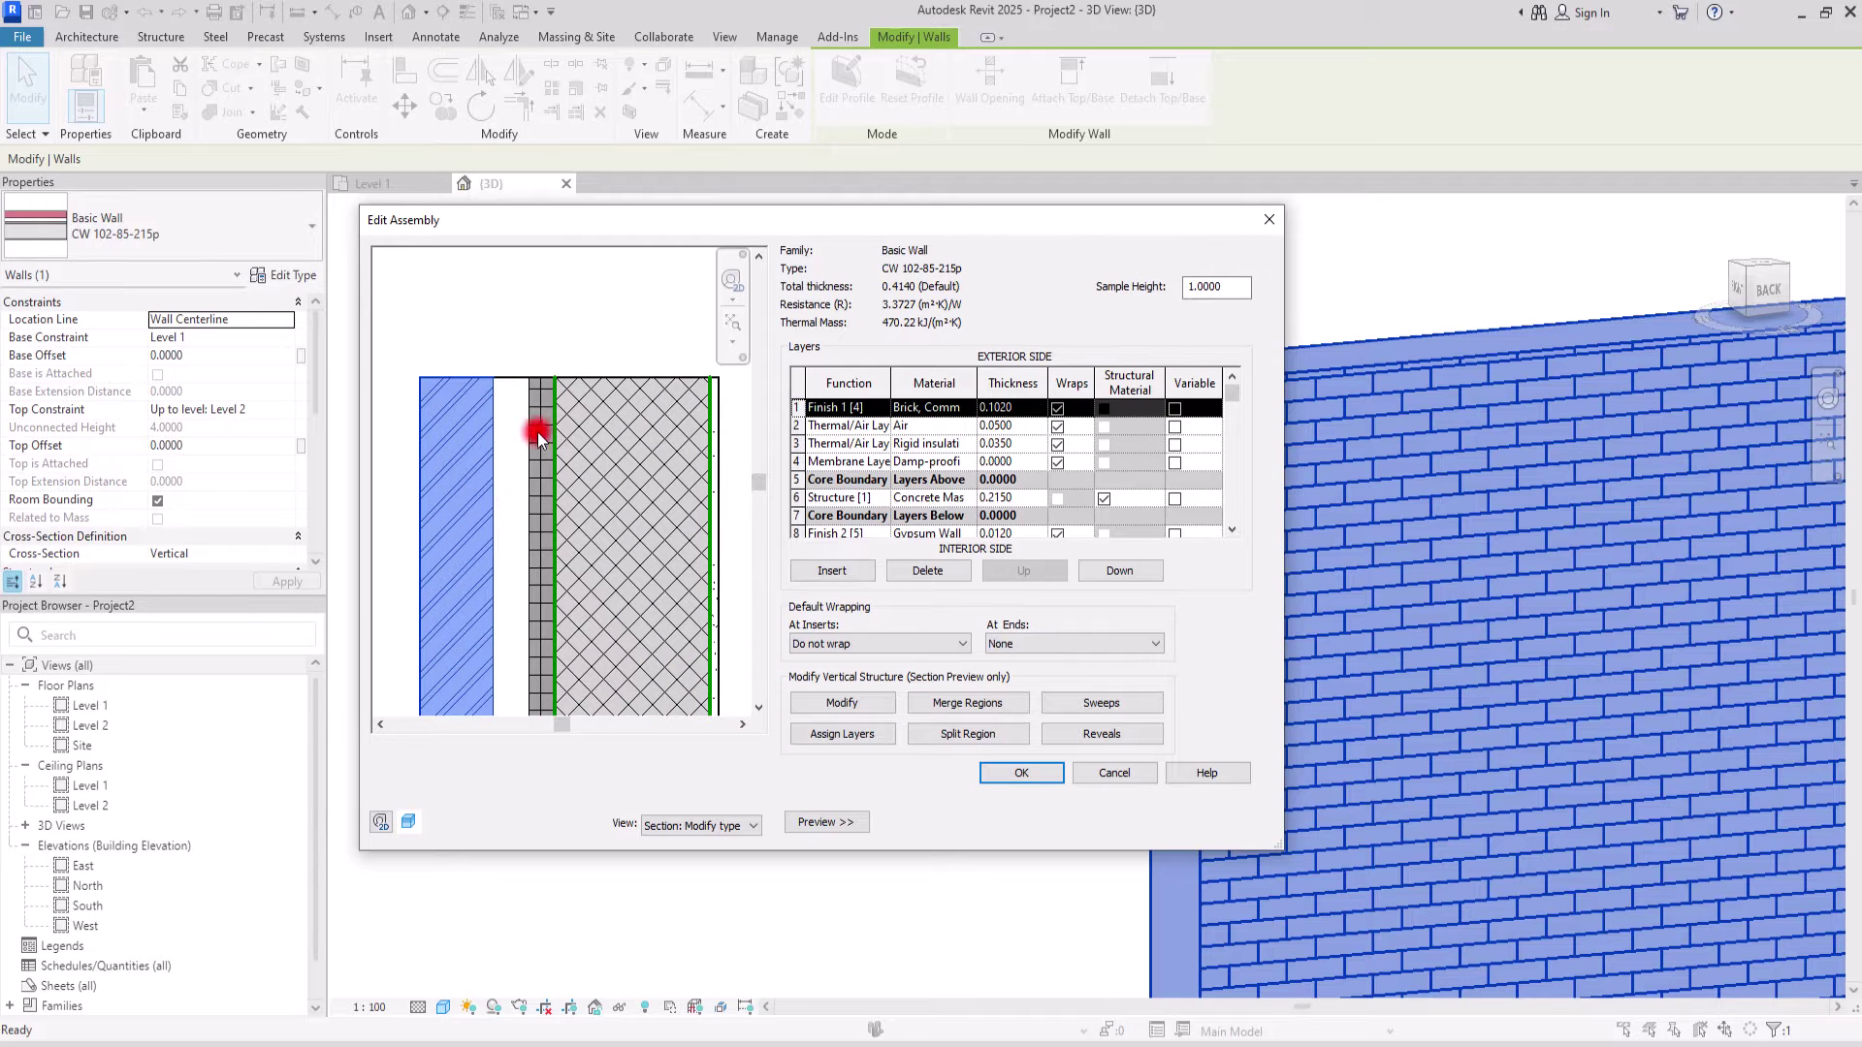
# - Modify the outer boundary of the brick layer in the section preview to set its thickness to 0.08
pyautogui.click(806, 703)
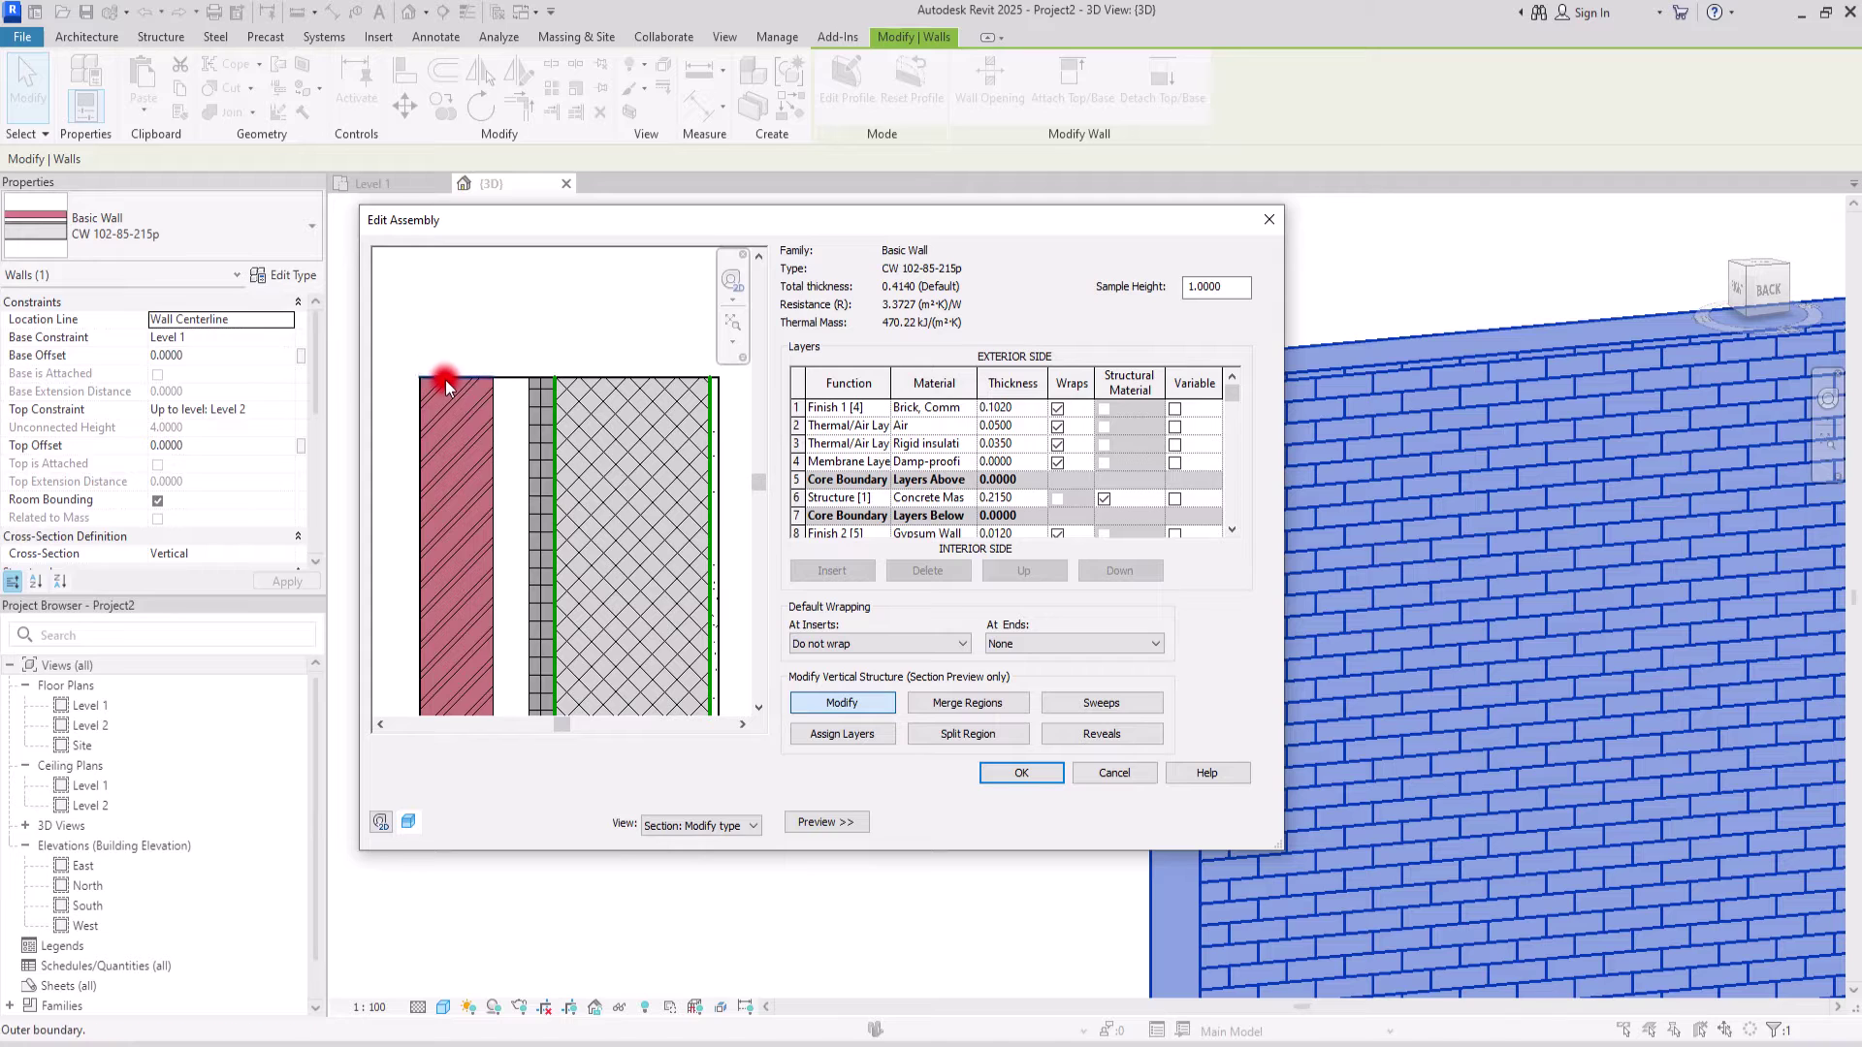
pyautogui.click(419, 435)
pyautogui.click(461, 470)
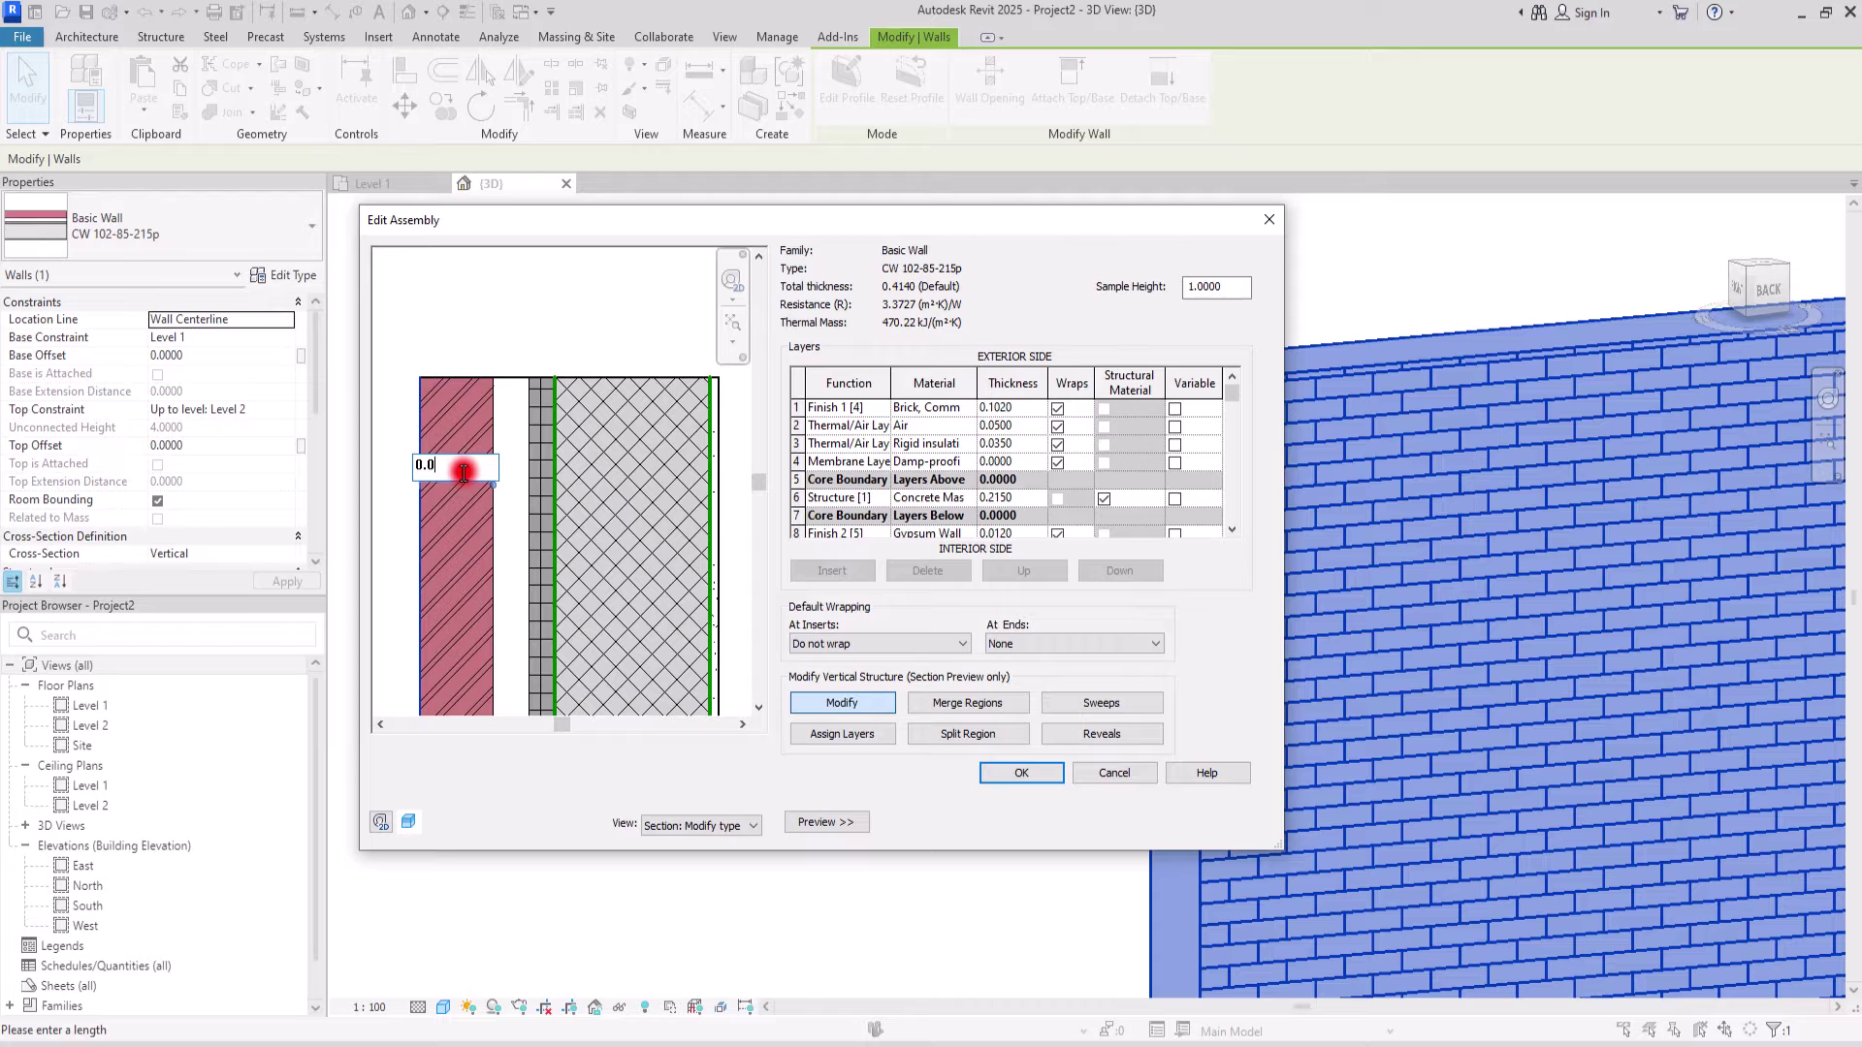
pyautogui.write('0.08')
pyautogui.press('Return')
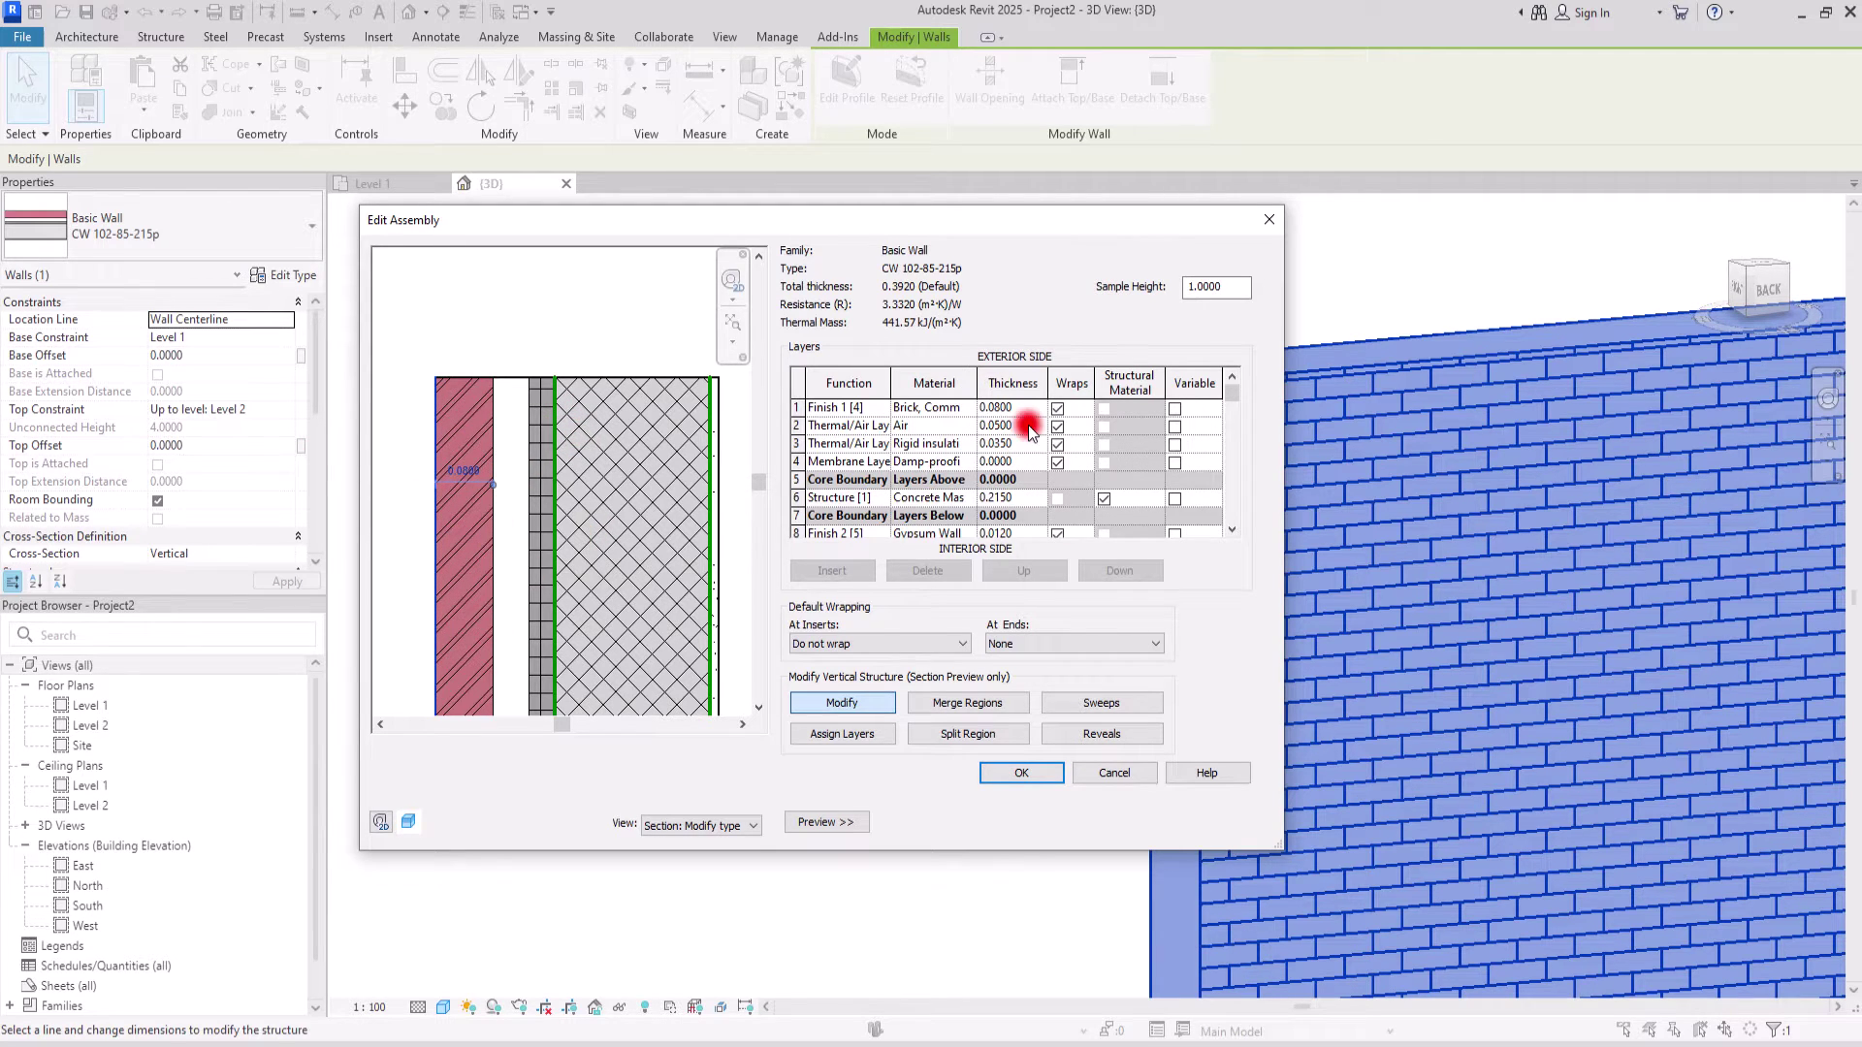
pyautogui.click(514, 302)
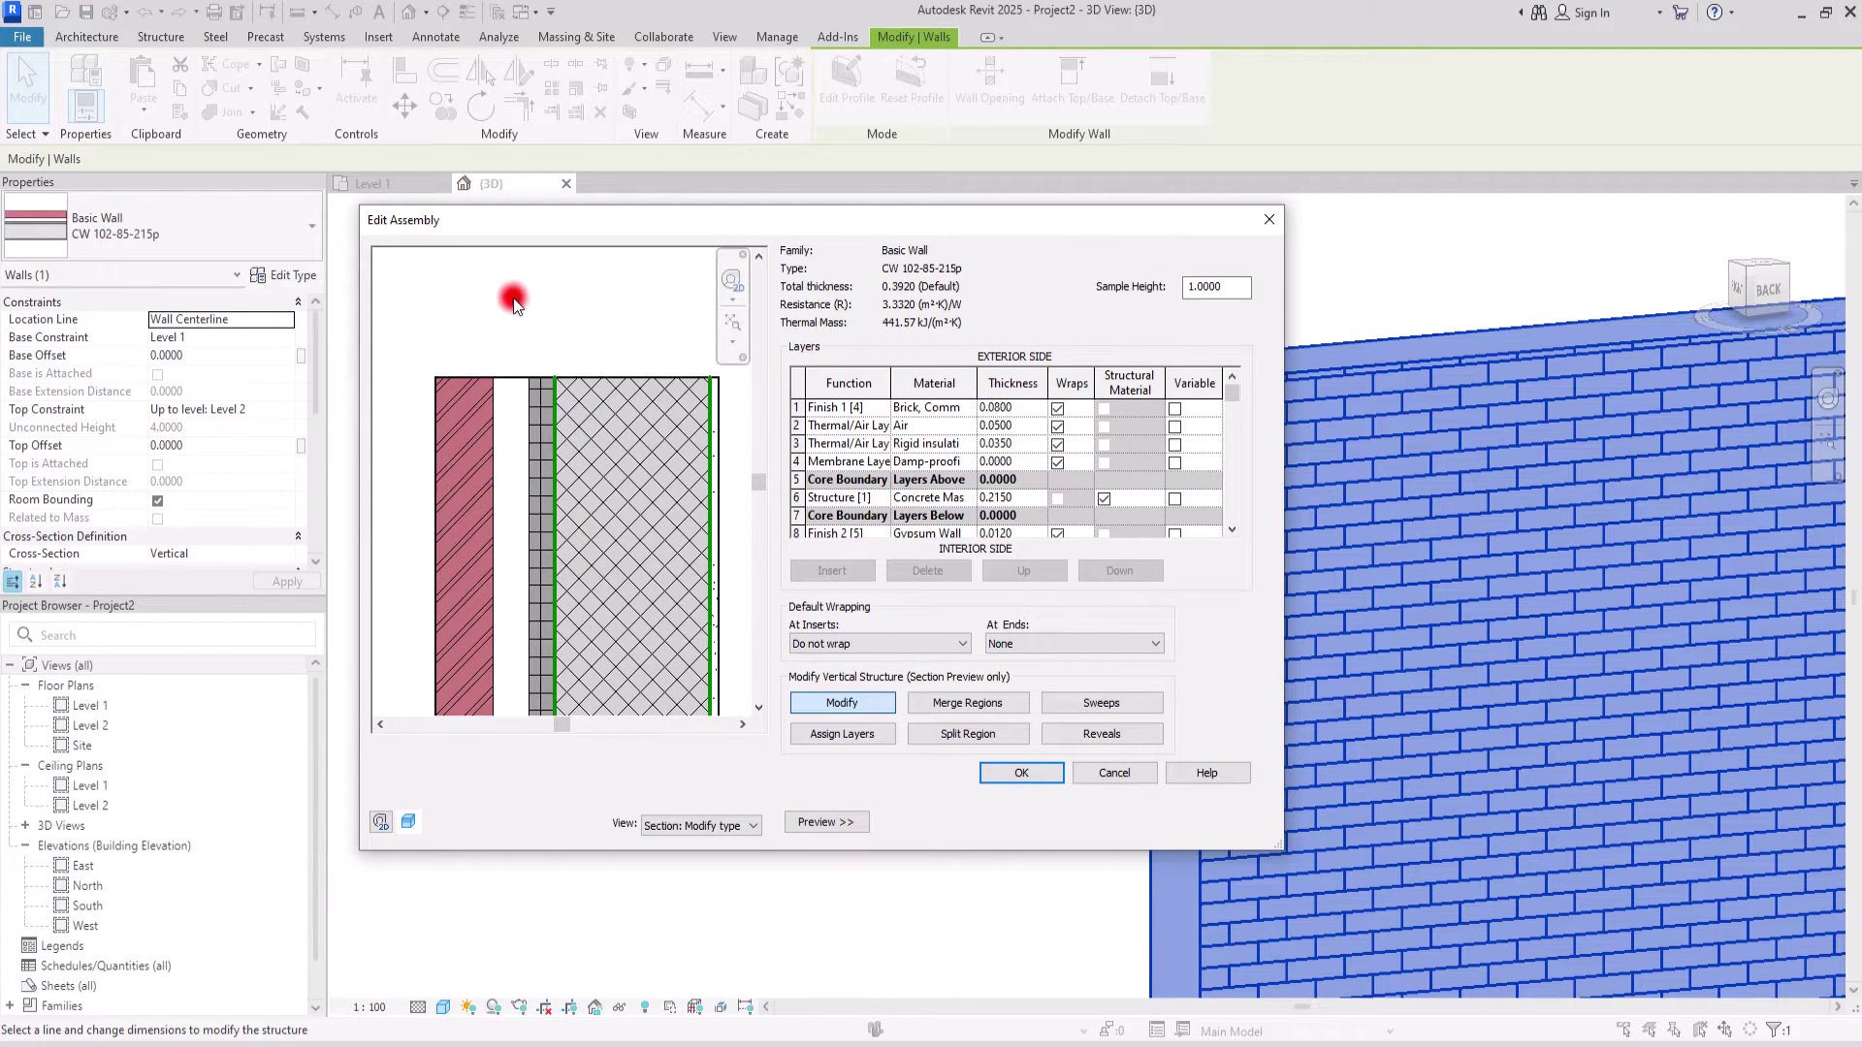
# - Unlock the top edge of the brick layer to make it extendable and accept the wall type changes
pyautogui.click(462, 376)
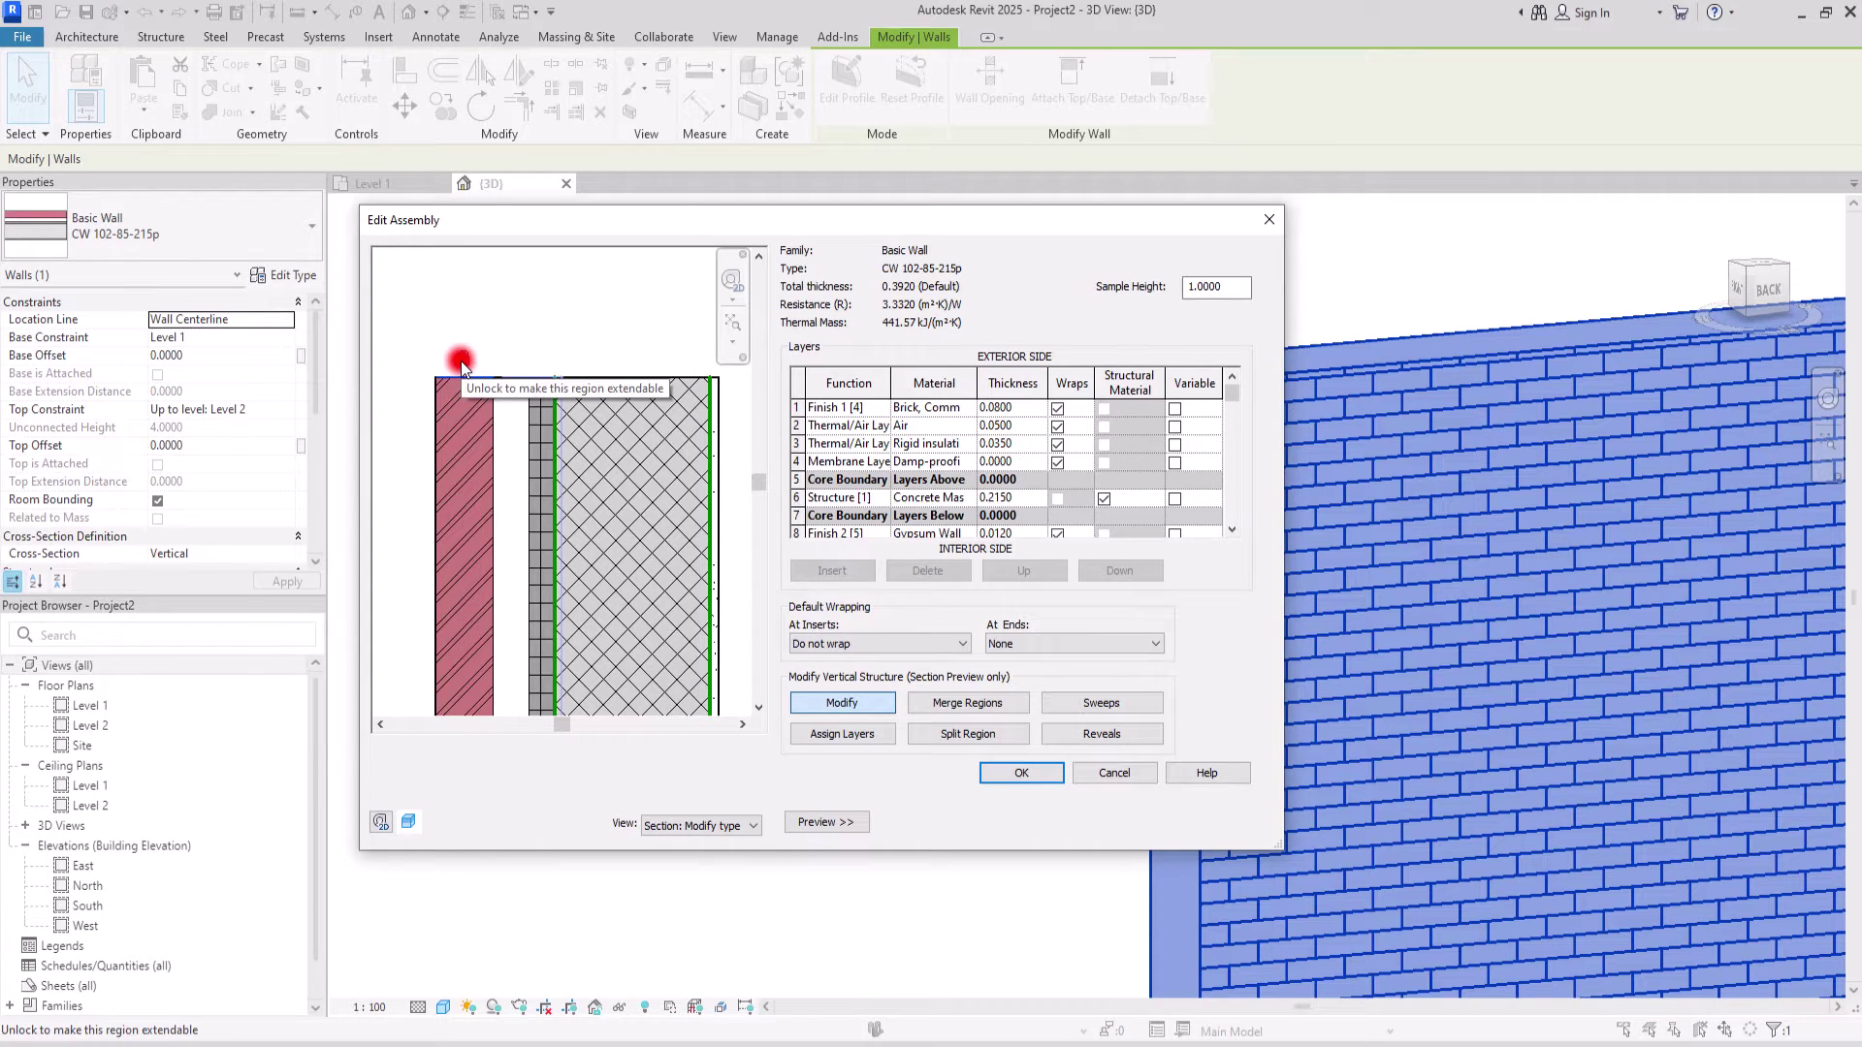
pyautogui.click(462, 364)
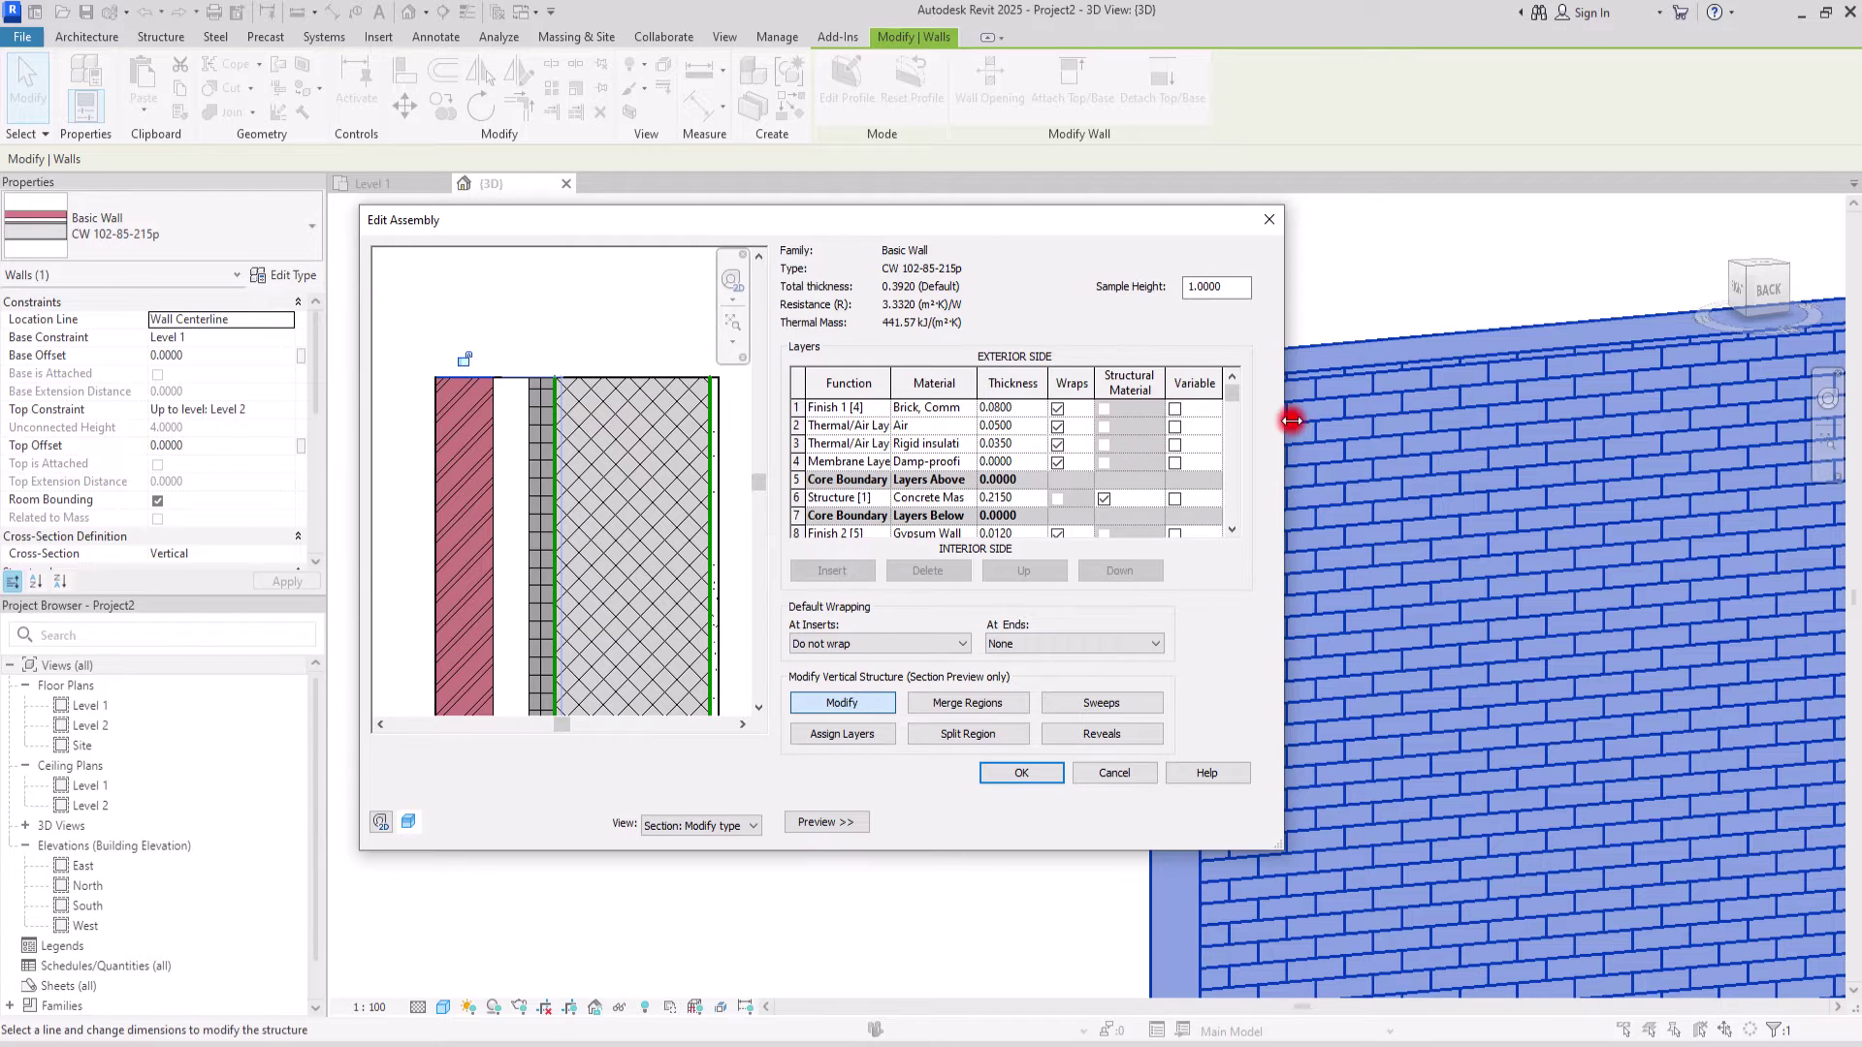
pyautogui.click(1016, 773)
pyautogui.click(1041, 821)
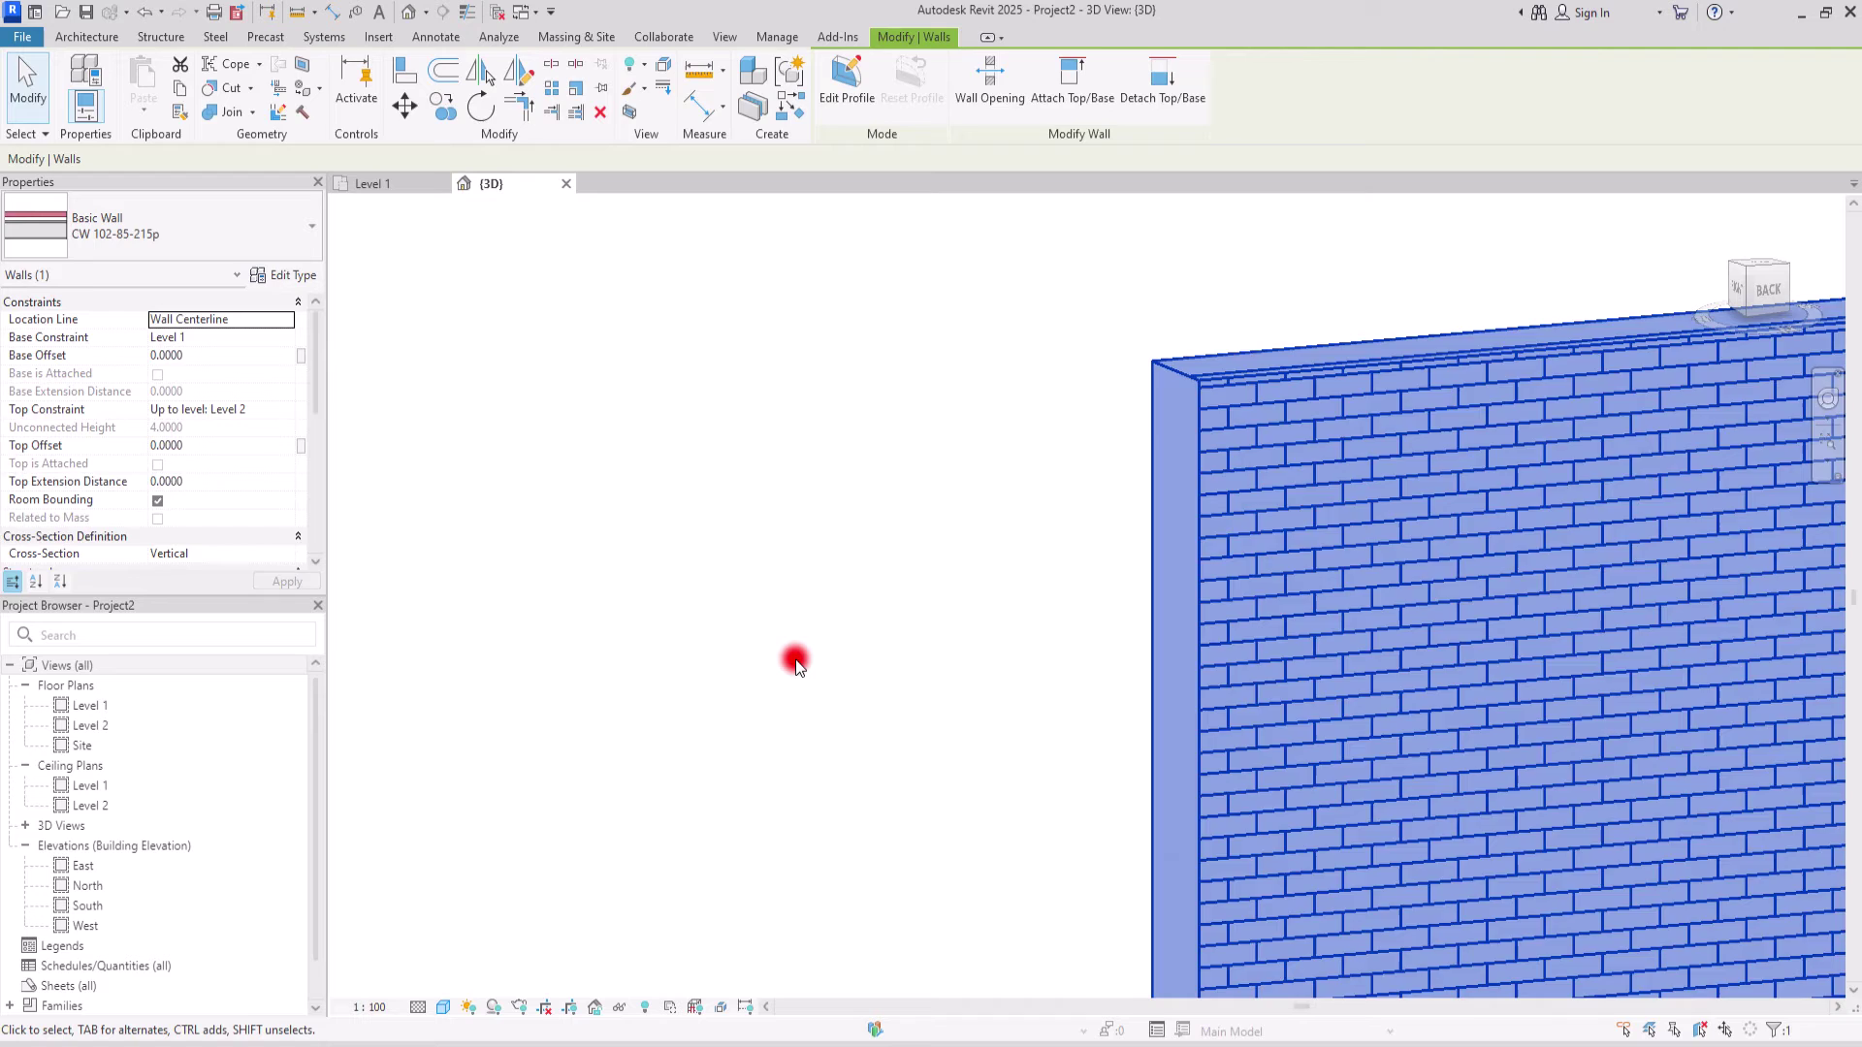
# - Pull the wall's unlocked brick layer down in the 3D view so its top edge sits about 0.91 m below the wall top
pyautogui.click(640, 269)
pyautogui.scroll(-3, 1004, 273)
pyautogui.scroll(4, 847, 413)
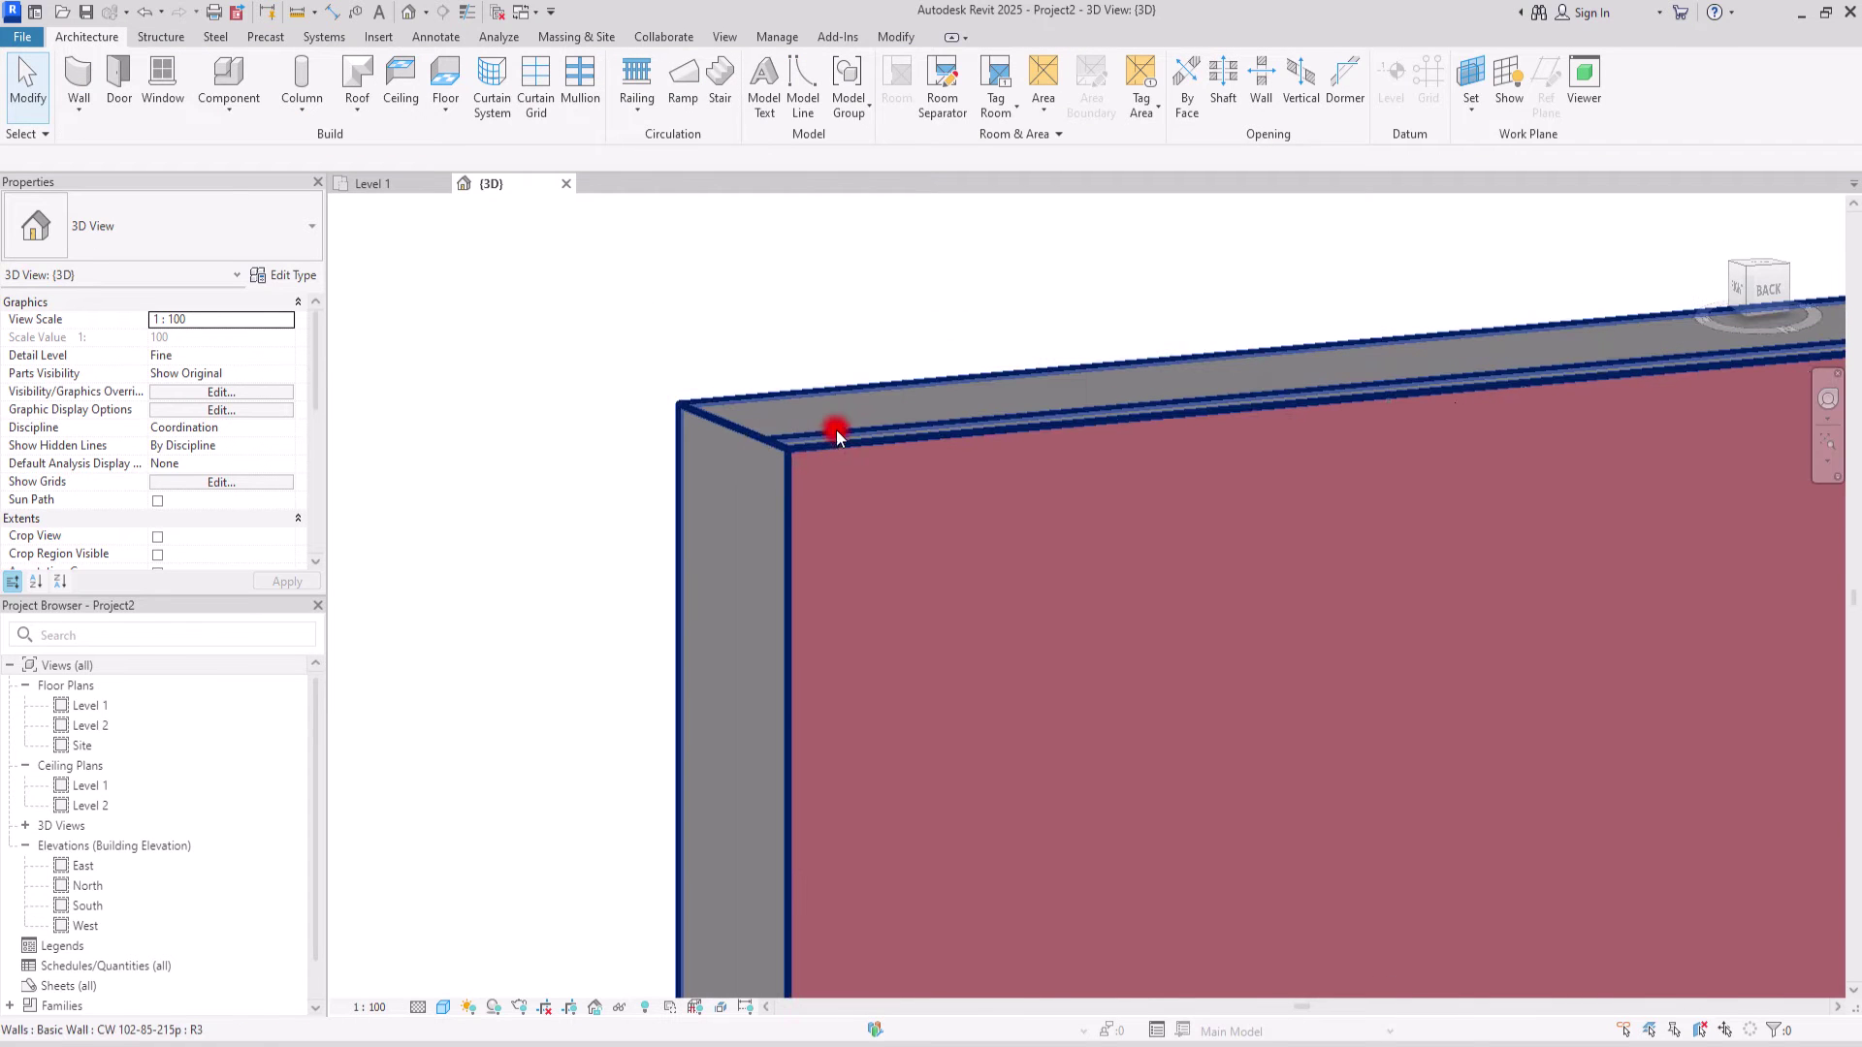
pyautogui.scroll(-4, 482, 404)
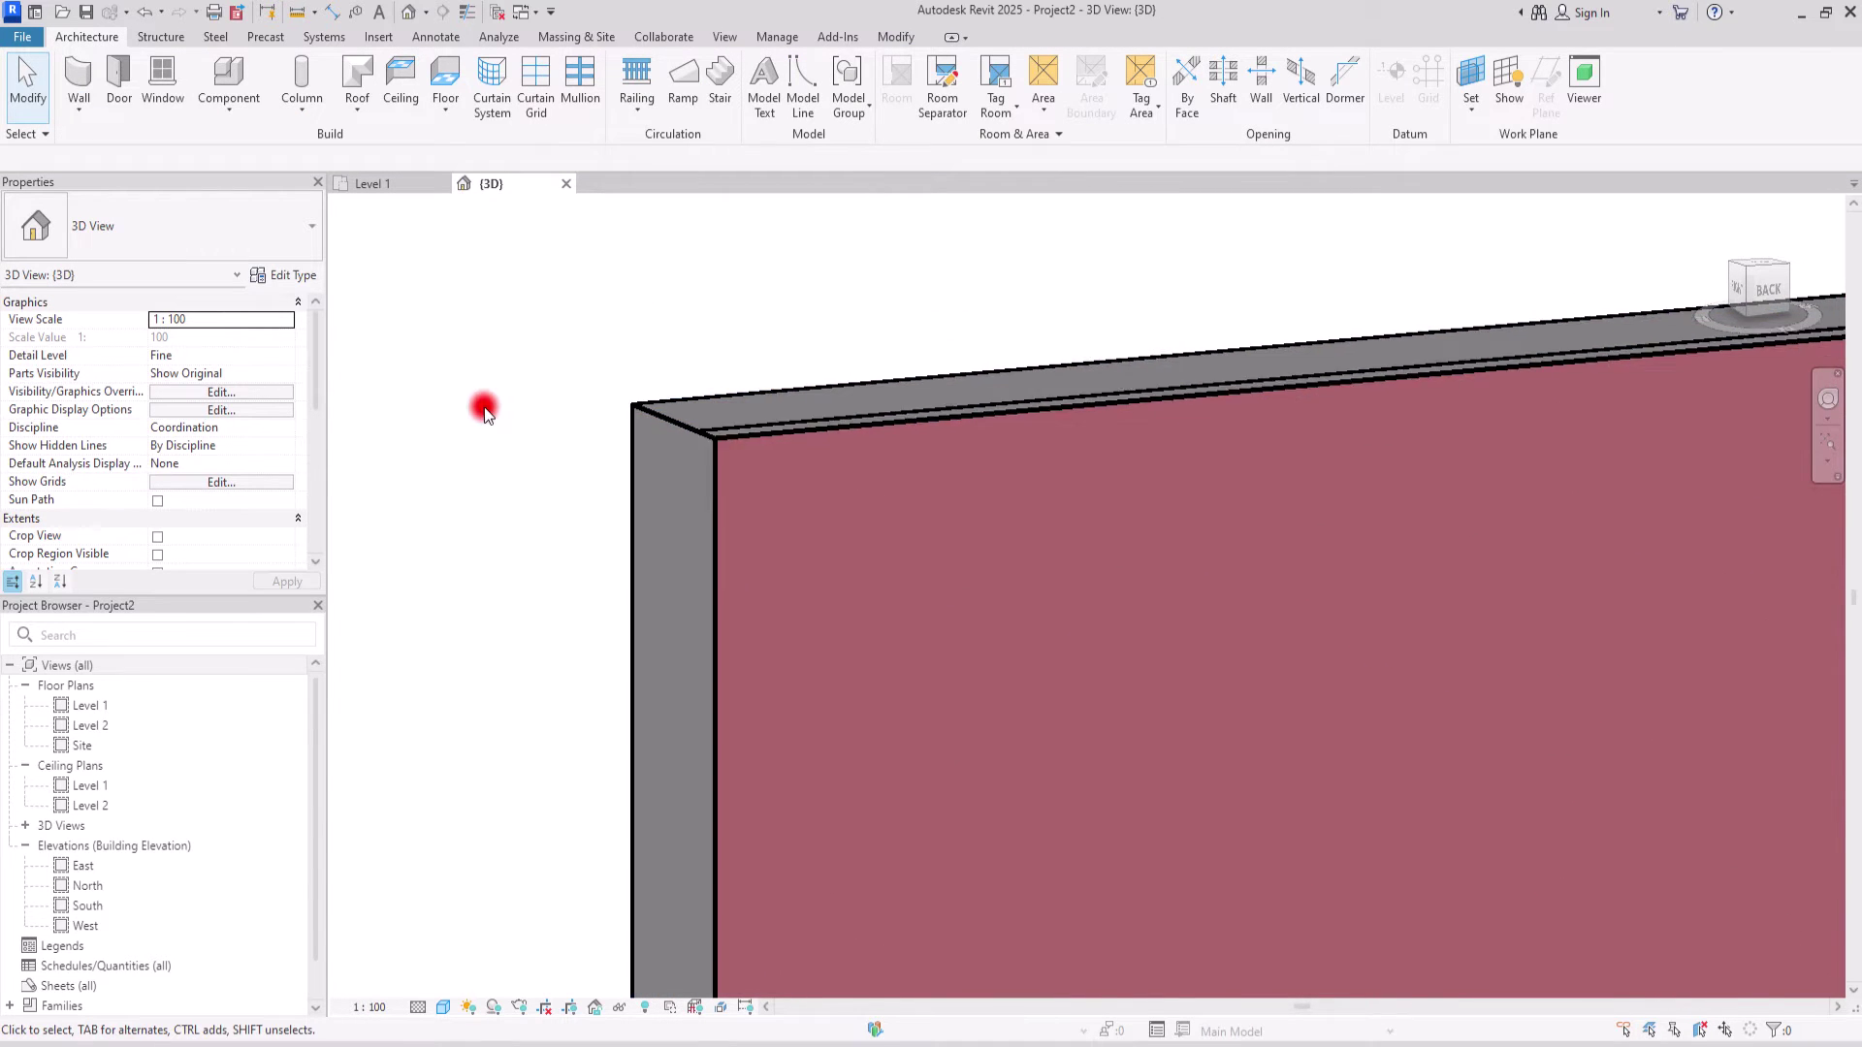
pyautogui.click(926, 376)
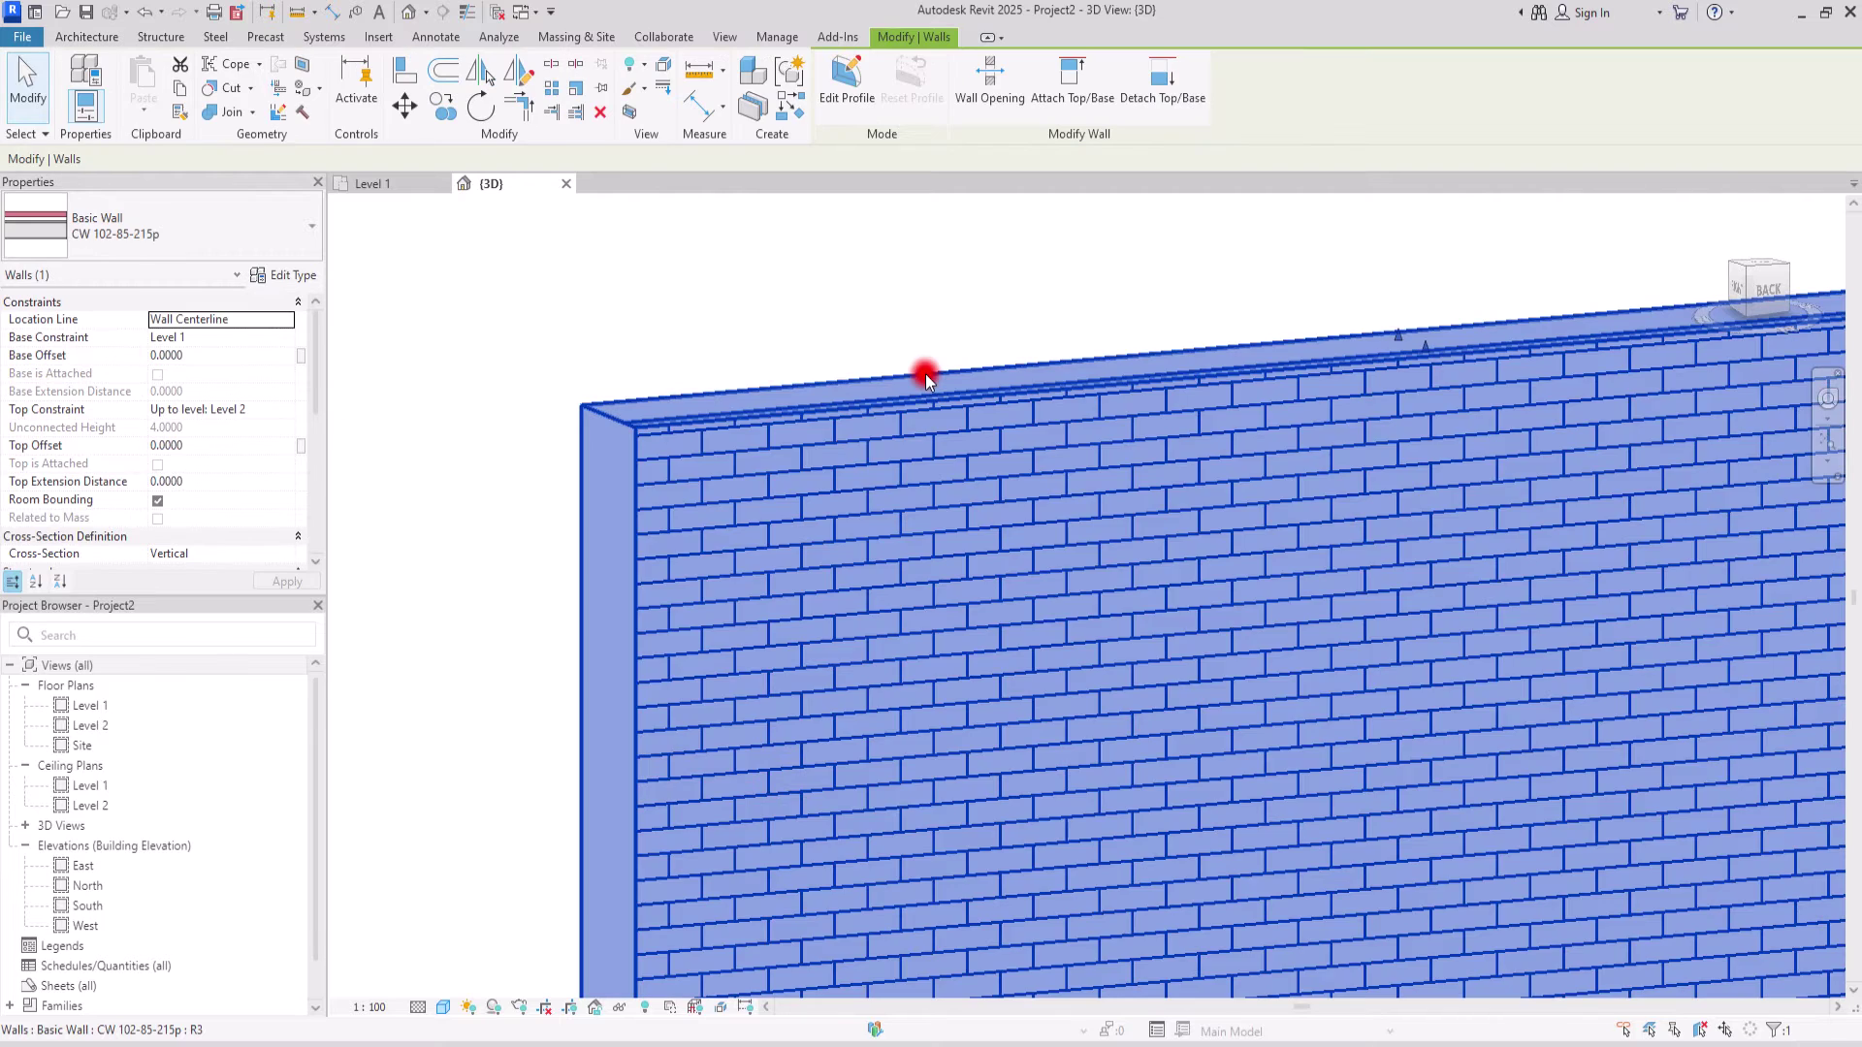
pyautogui.scroll(-2, 848, 358)
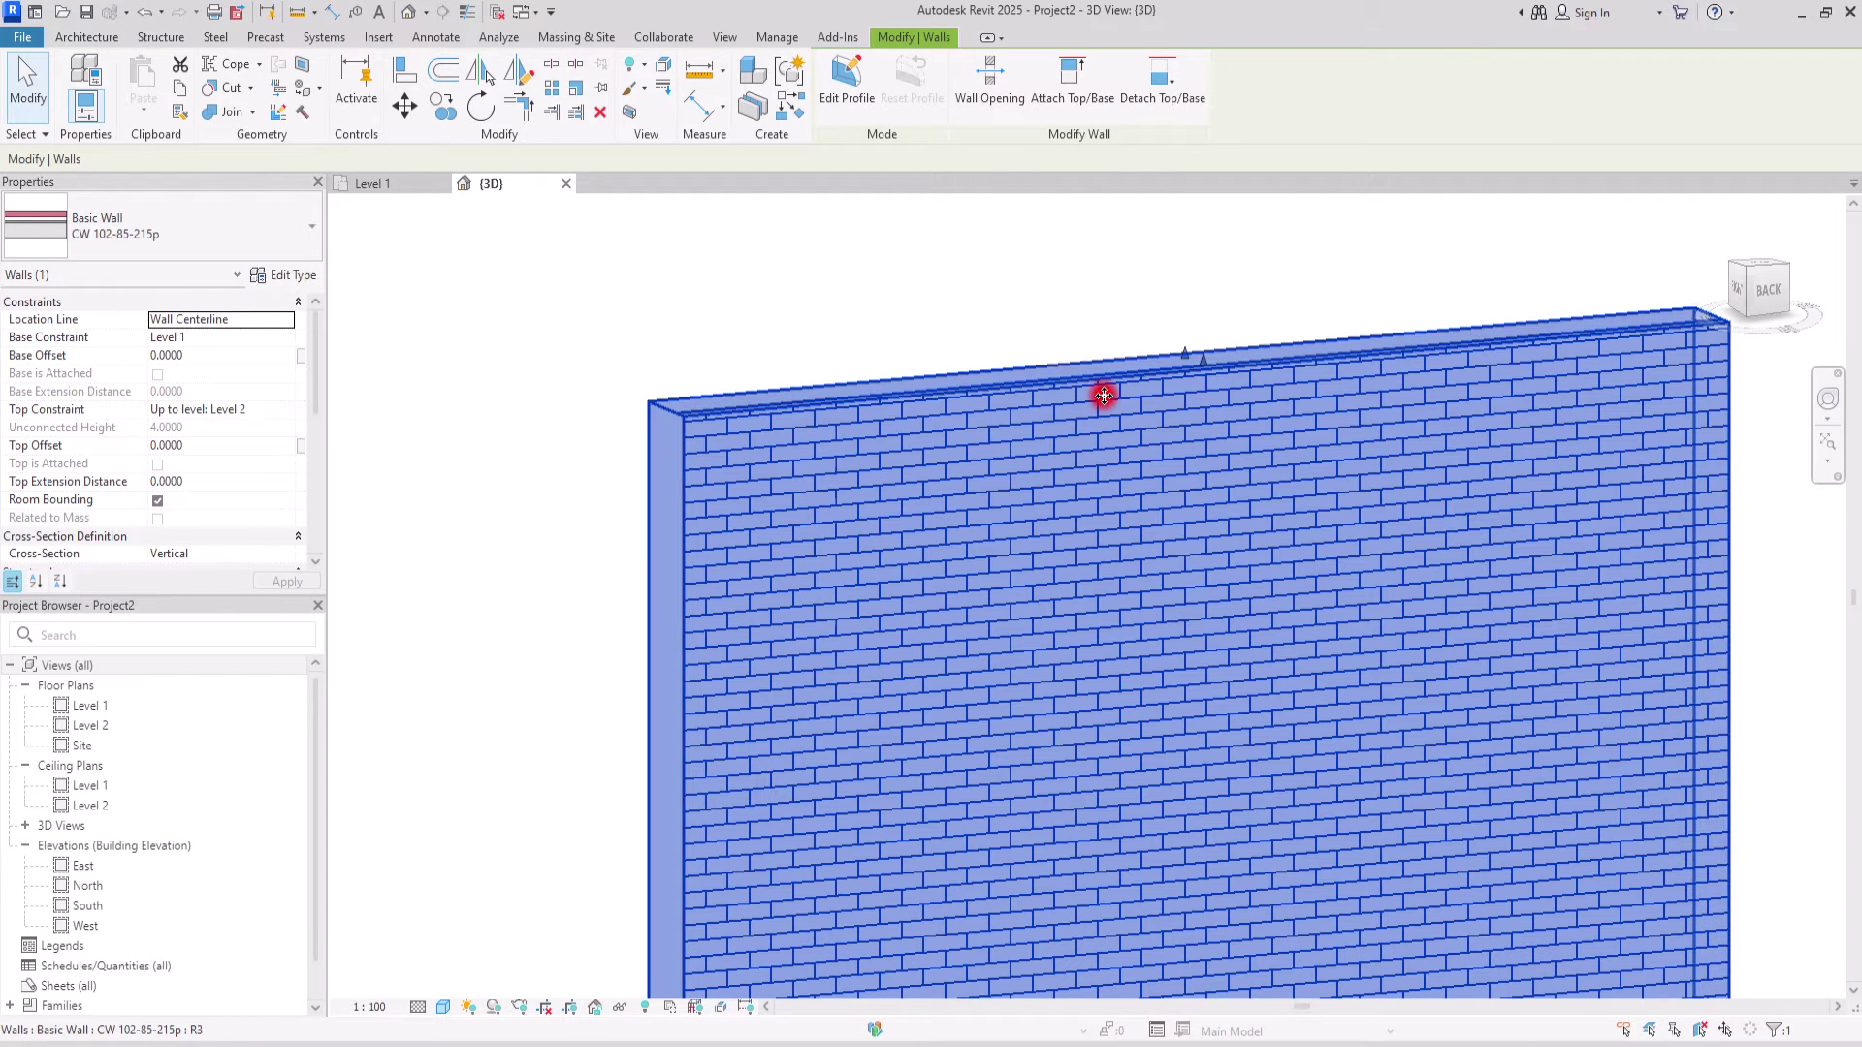
pyautogui.scroll(1, 1198, 330)
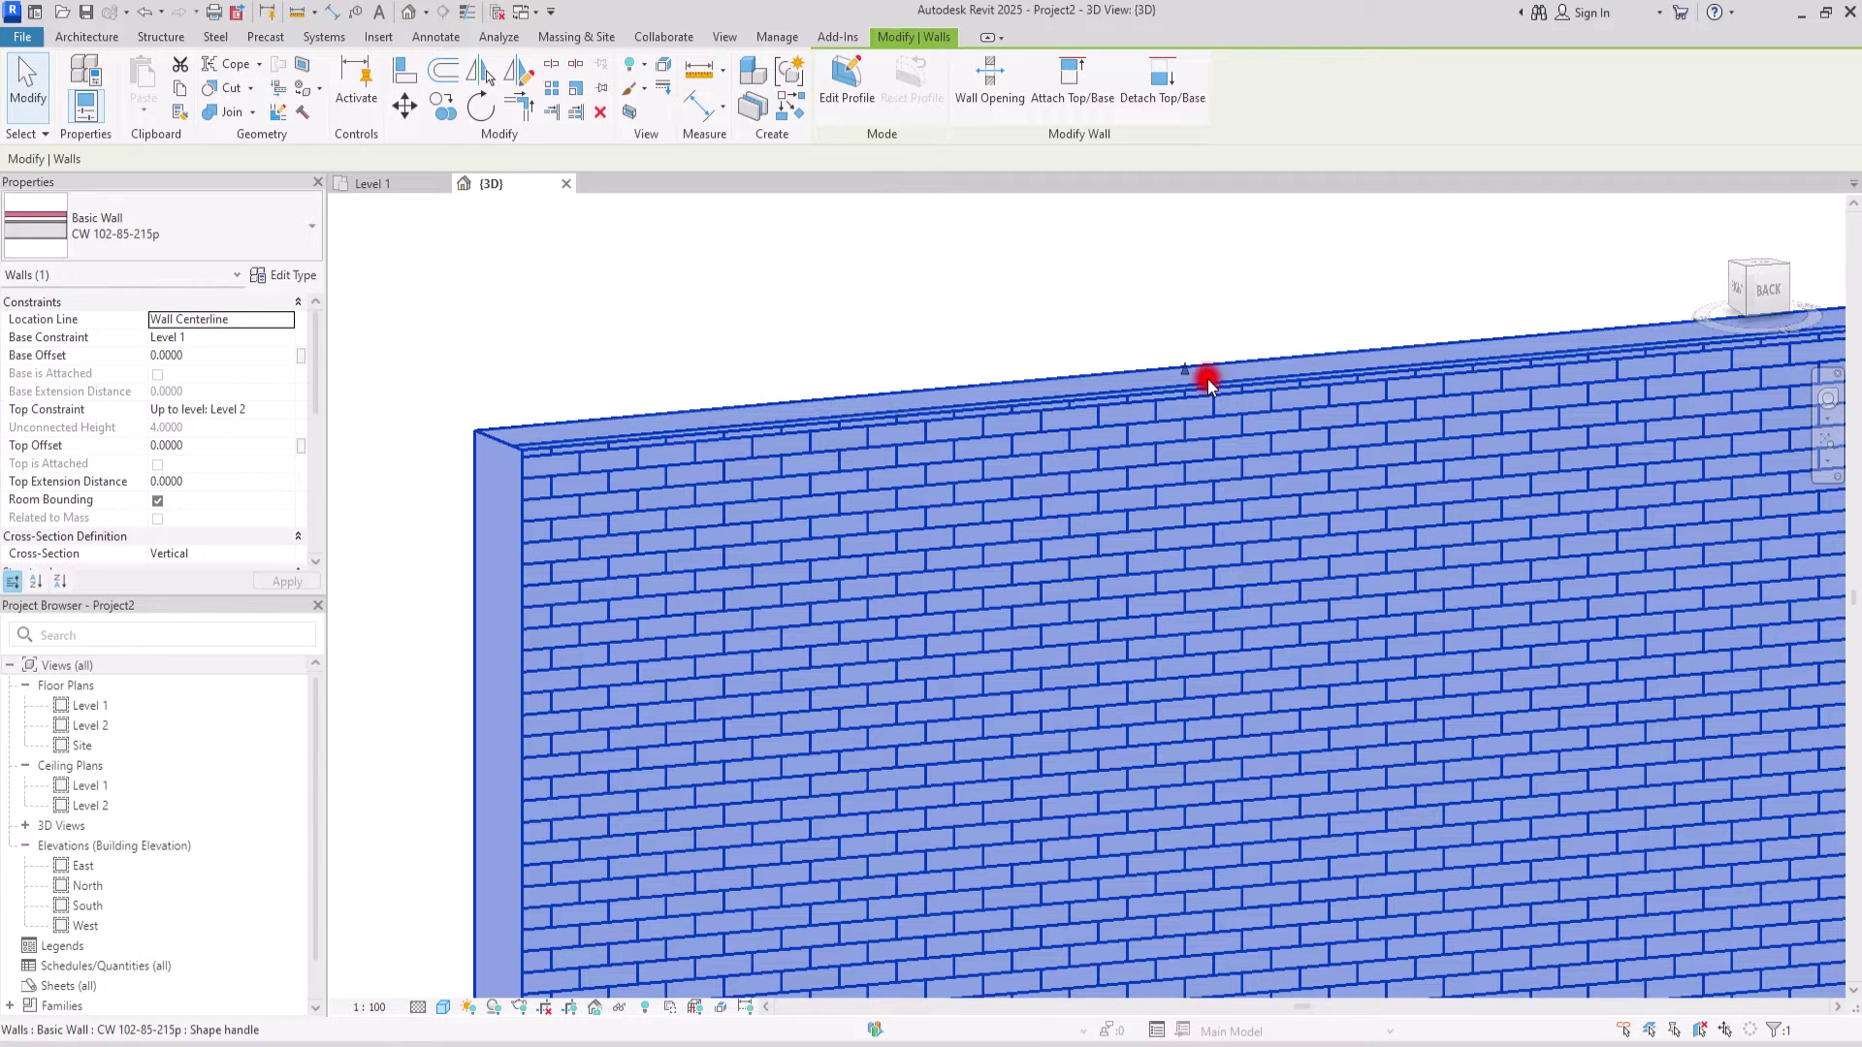
pyautogui.moveTo(1208, 383); pyautogui.dragTo(1193, 644)
pyautogui.click(1009, 296)
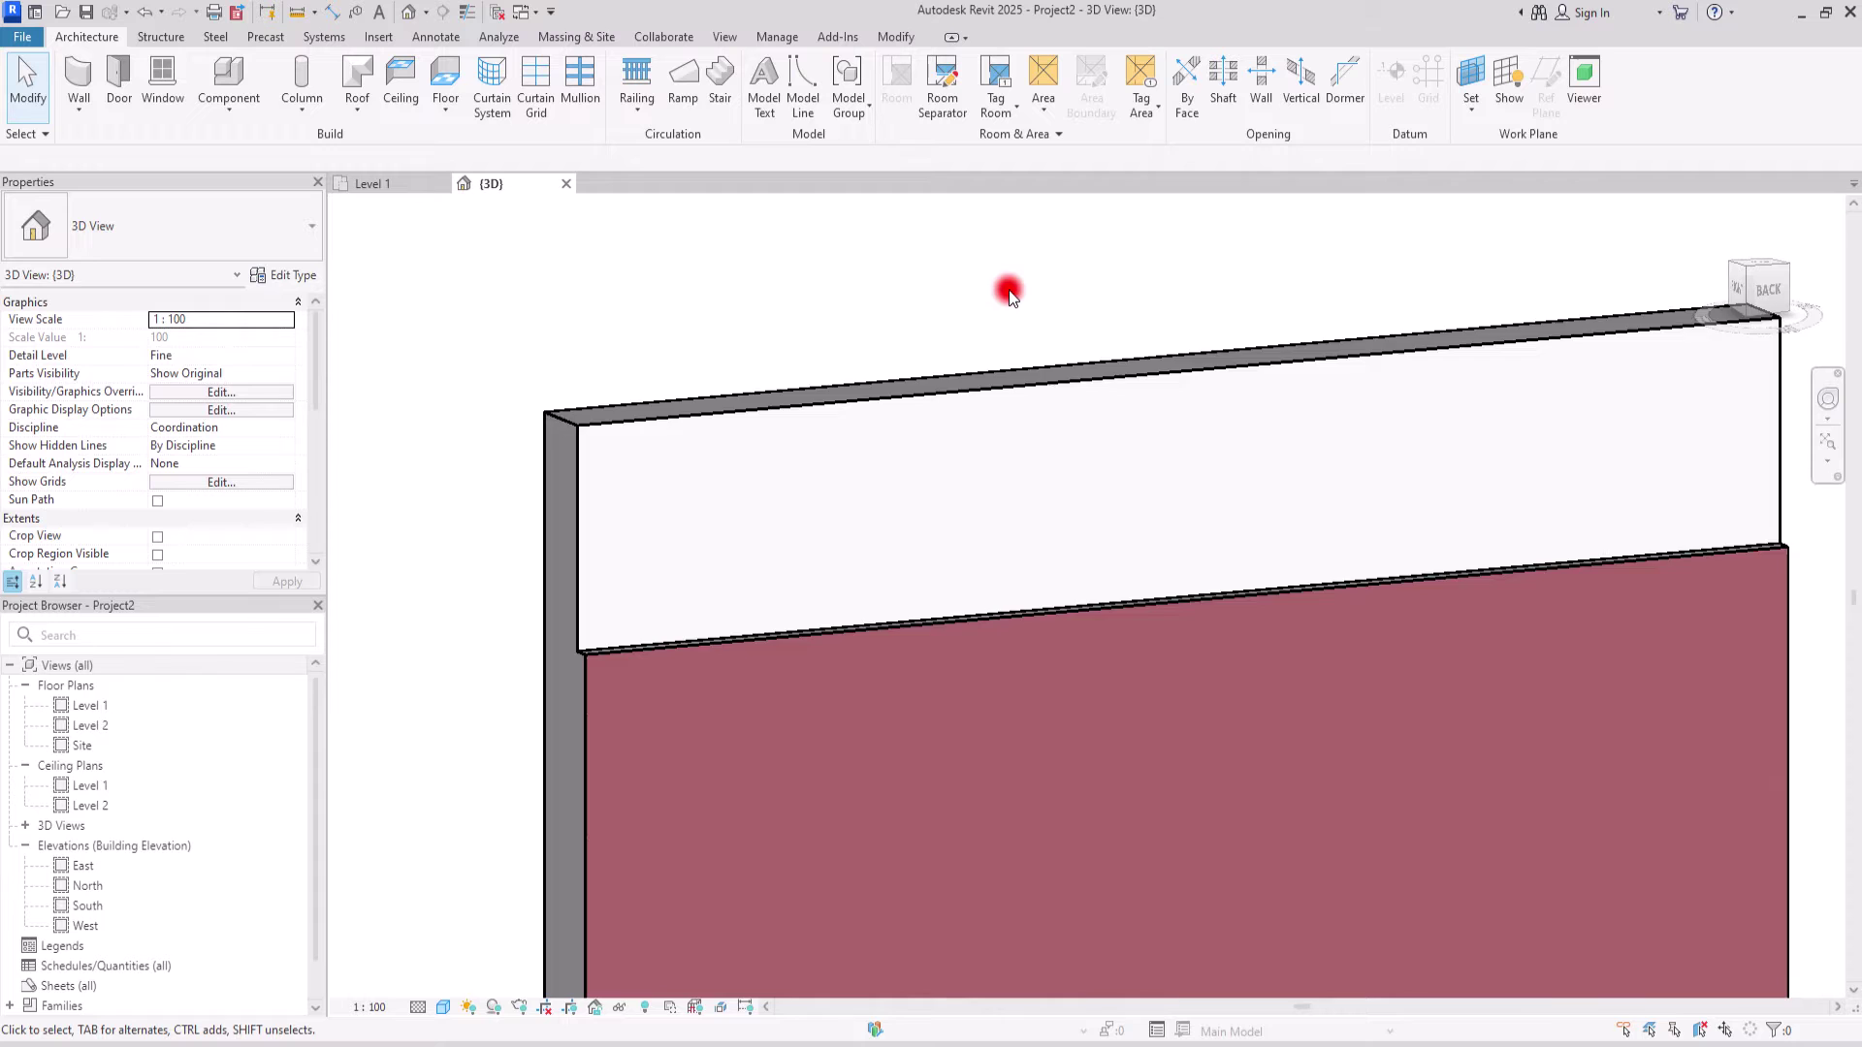
# - Raise the brick layer's top edge slightly, to a top extension distance of about -0.88 m, and inspect the stepped wall top
pyautogui.scroll(-2, 1008, 296)
pyautogui.scroll(2, 879, 525)
pyautogui.keyDown('shift'); pyautogui.moveTo(1127, 625); pyautogui.dragTo(1368, 663, button='middle'); pyautogui.keyUp('shift')
pyautogui.scroll(5, 1103, 514)
pyautogui.moveTo(1115, 429); pyautogui.dragTo(1028, 643, button='middle')
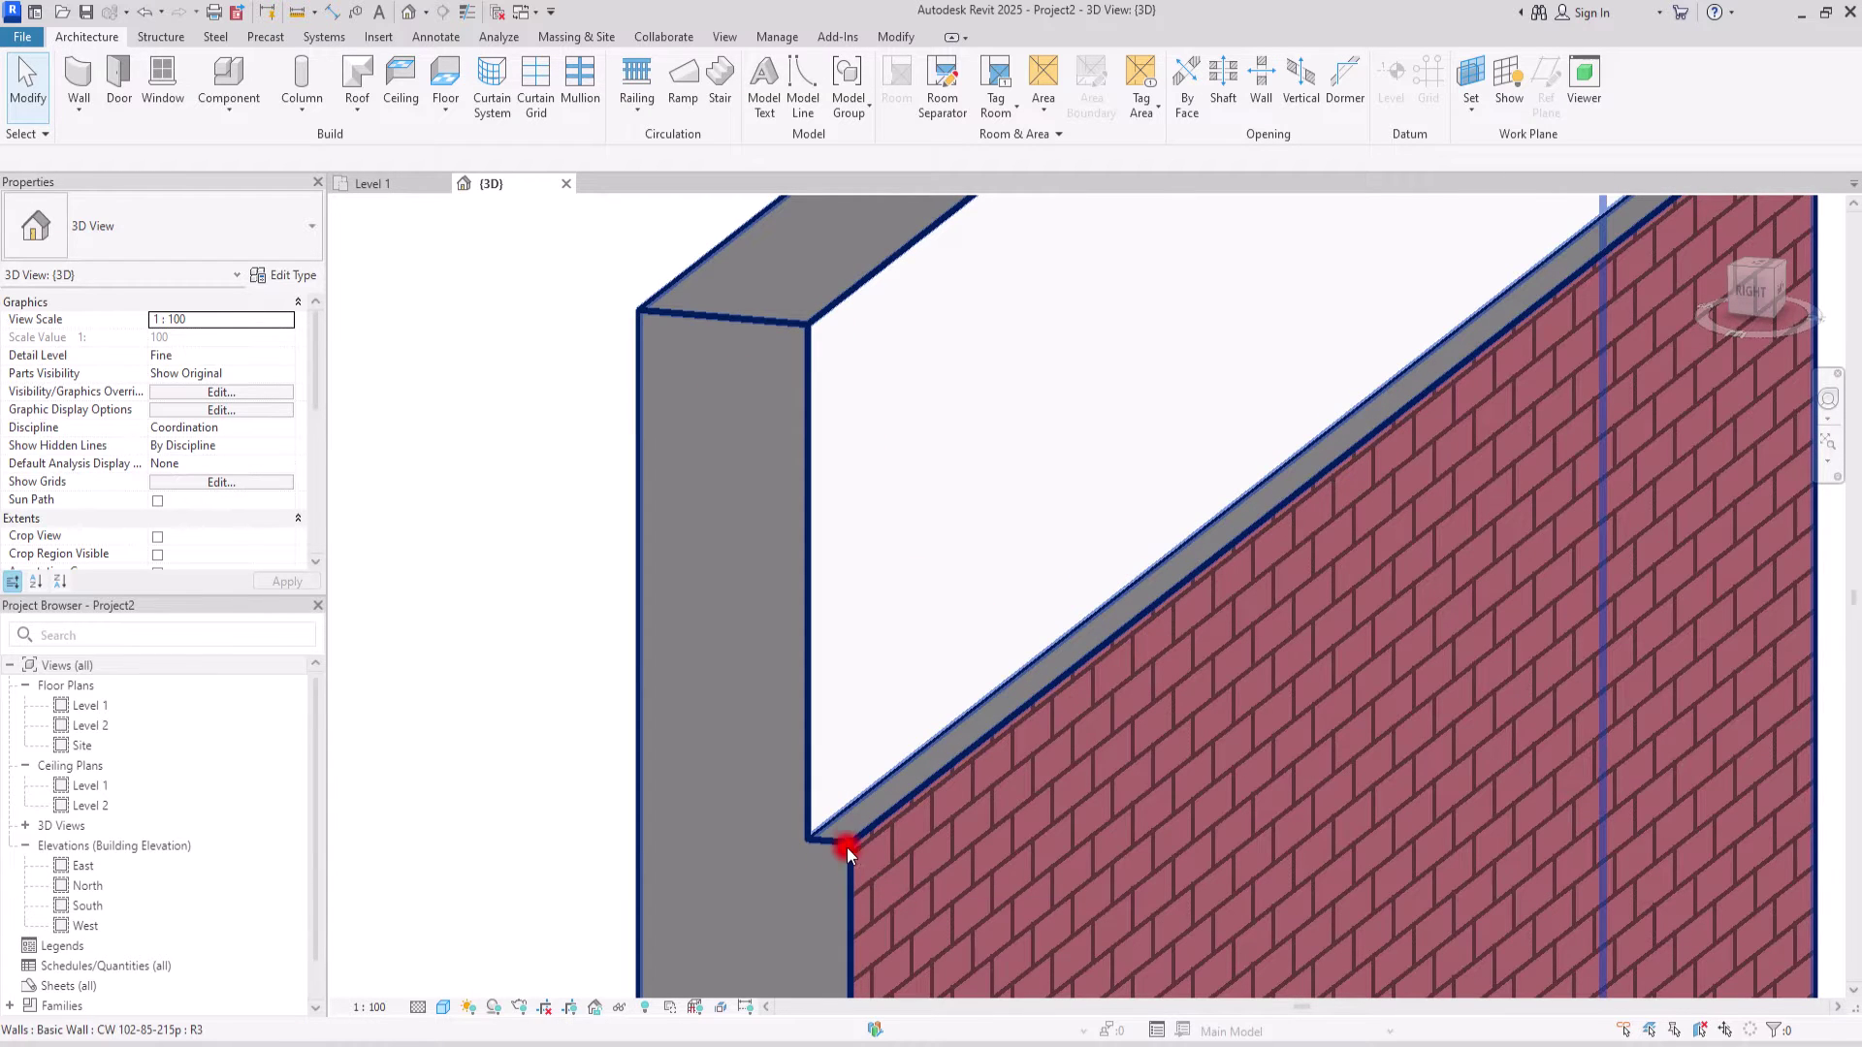
pyautogui.click(1061, 647)
pyautogui.scroll(-2, 1062, 644)
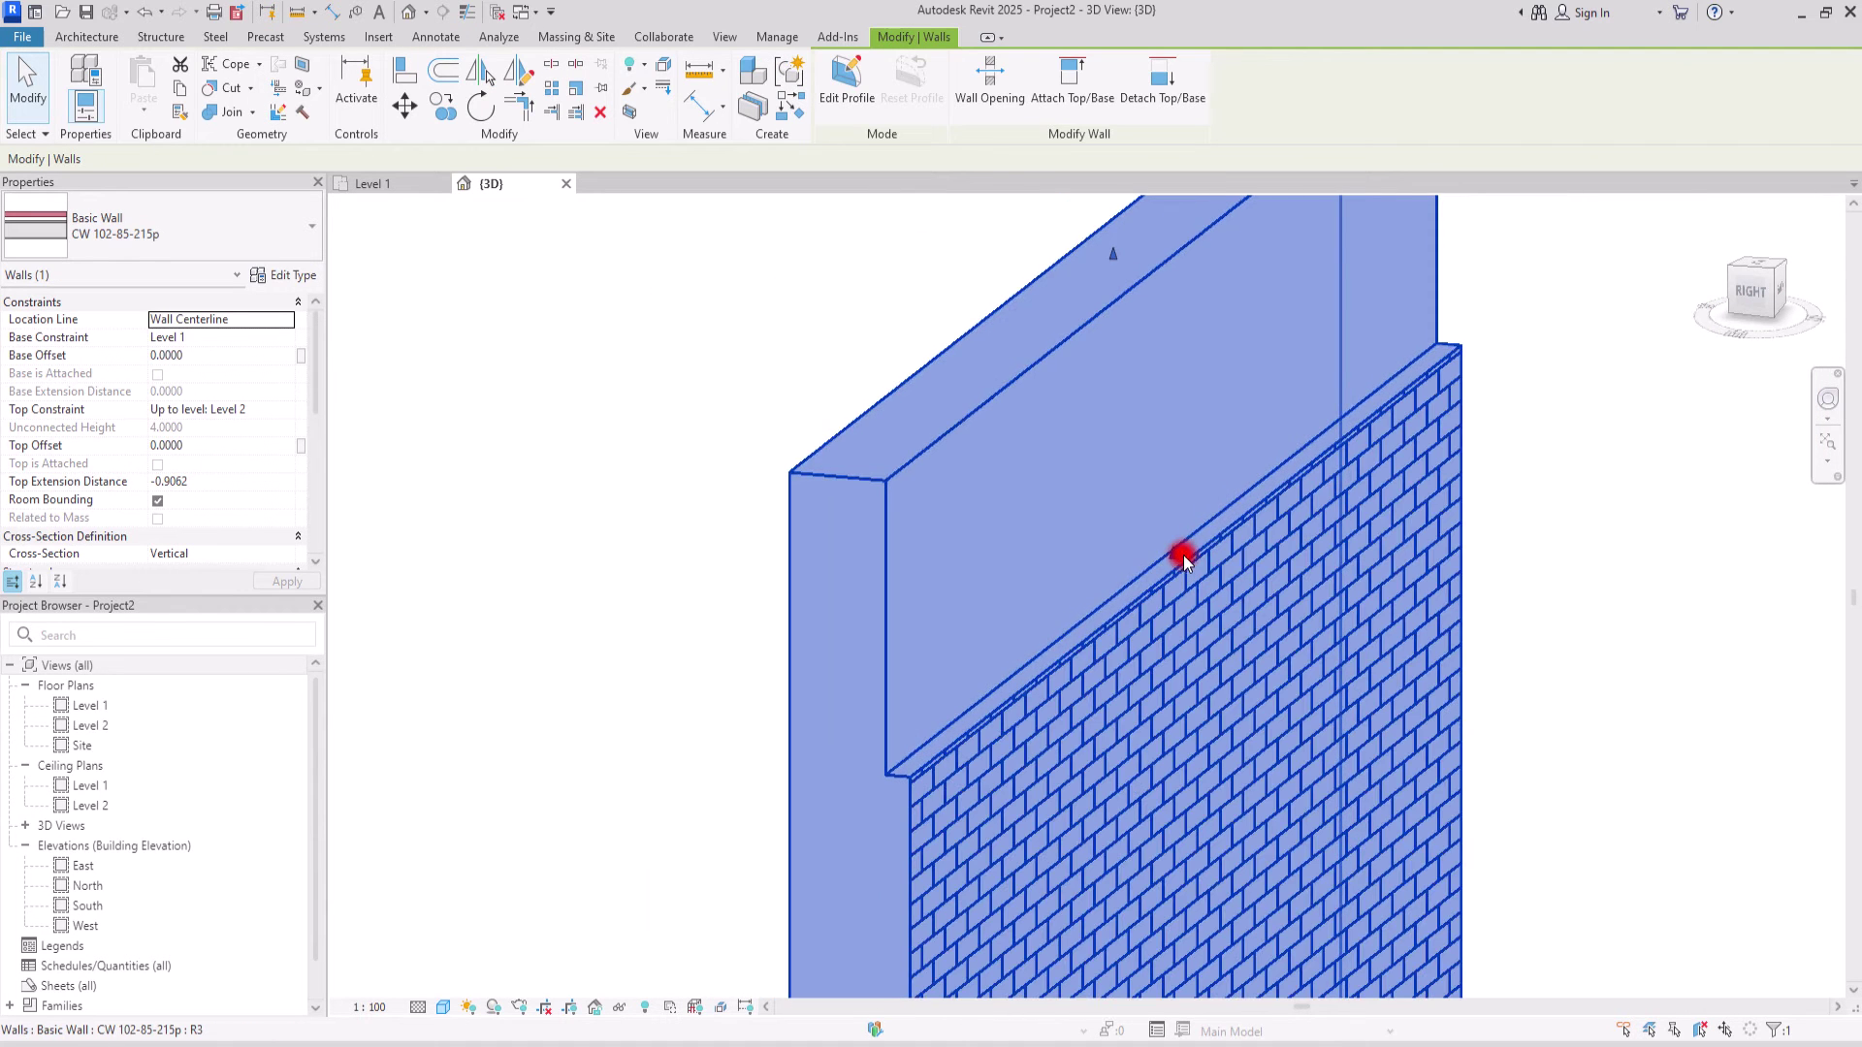
pyautogui.press('Escape')
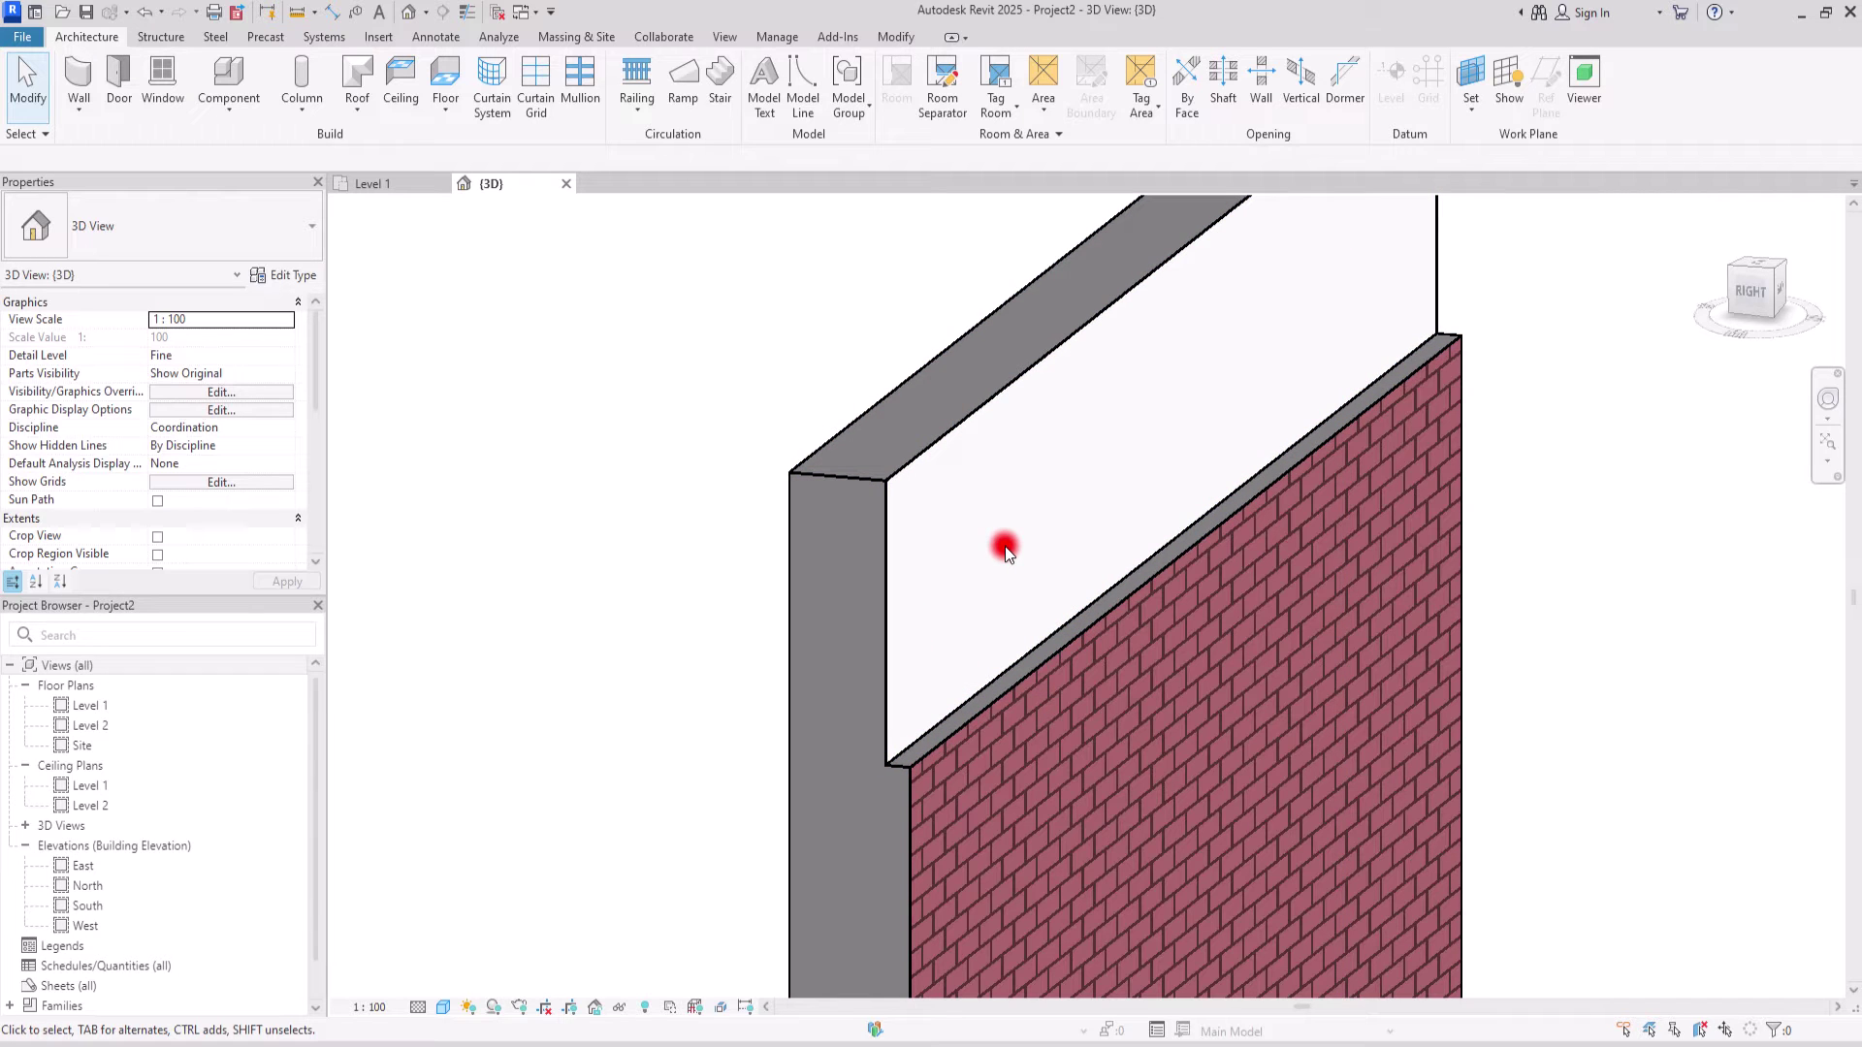
pyautogui.scroll(-2, 1059, 594)
pyautogui.keyDown('shift'); pyautogui.moveTo(1087, 584); pyautogui.dragTo(1069, 597, button='middle'); pyautogui.keyUp('shift')
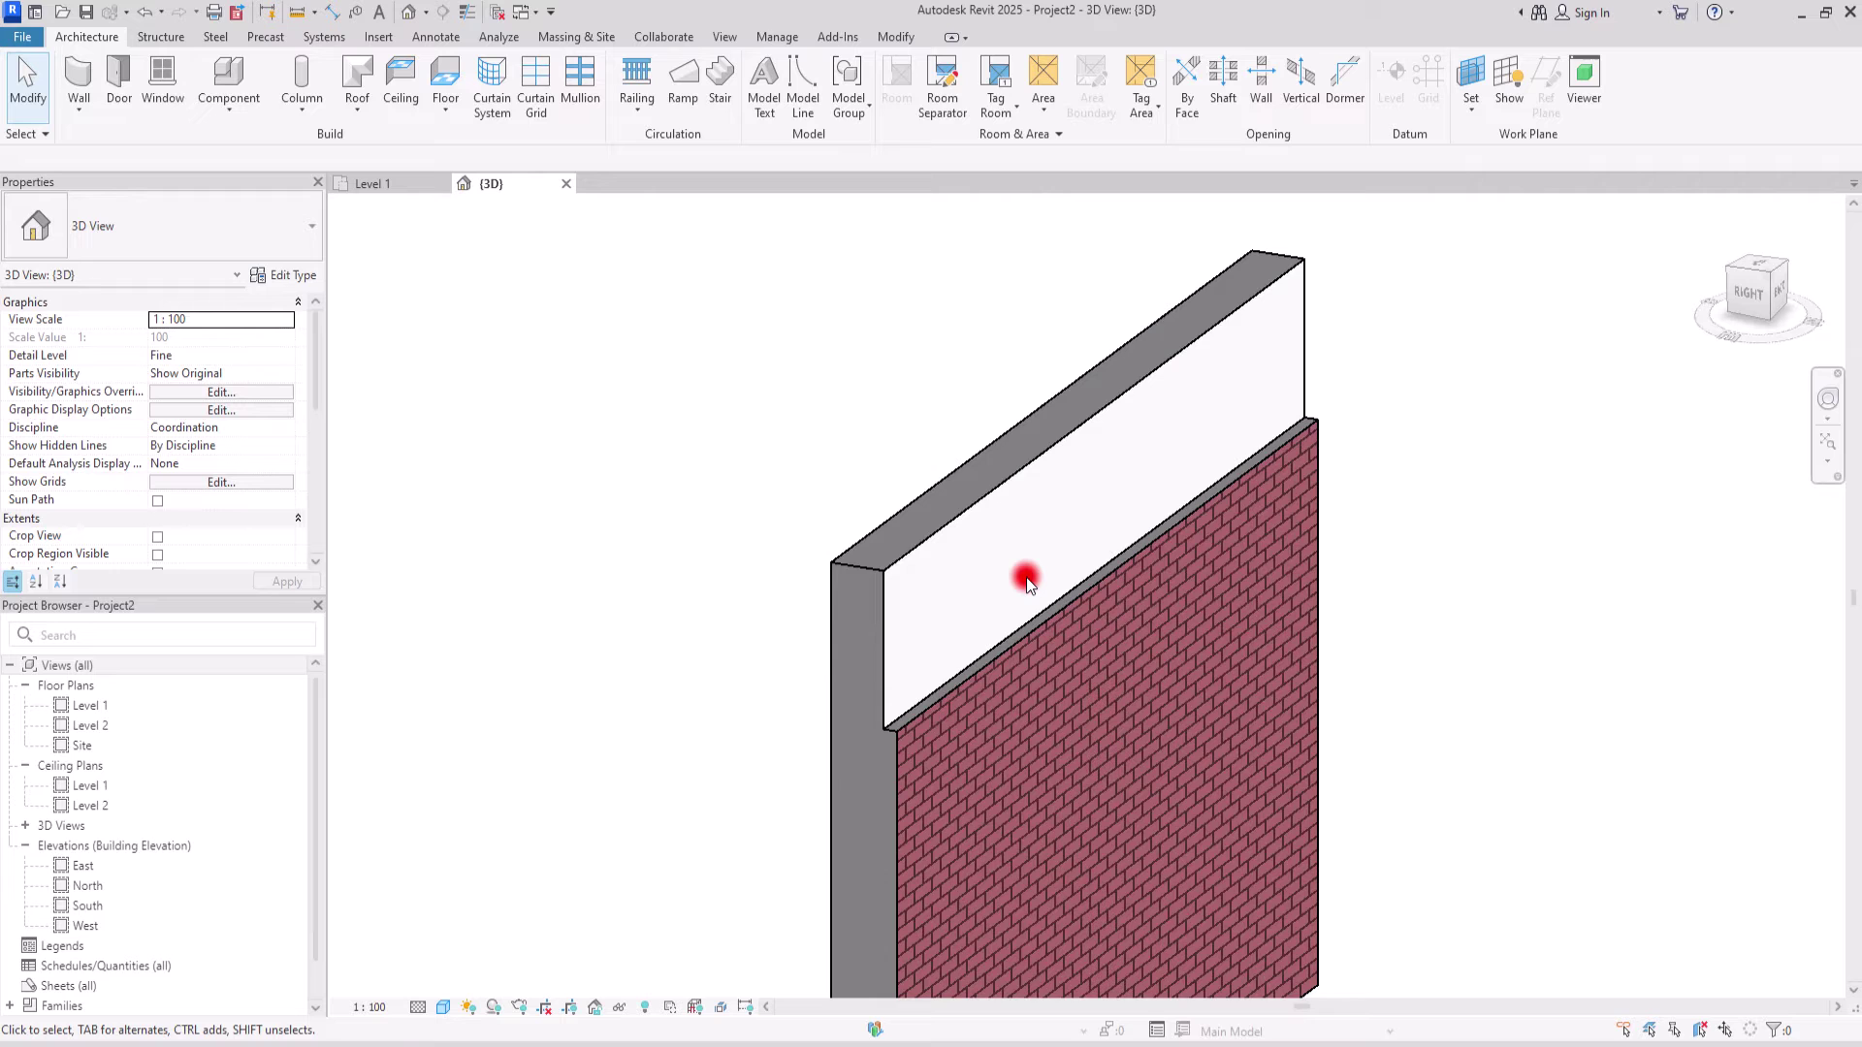
pyautogui.click(935, 520)
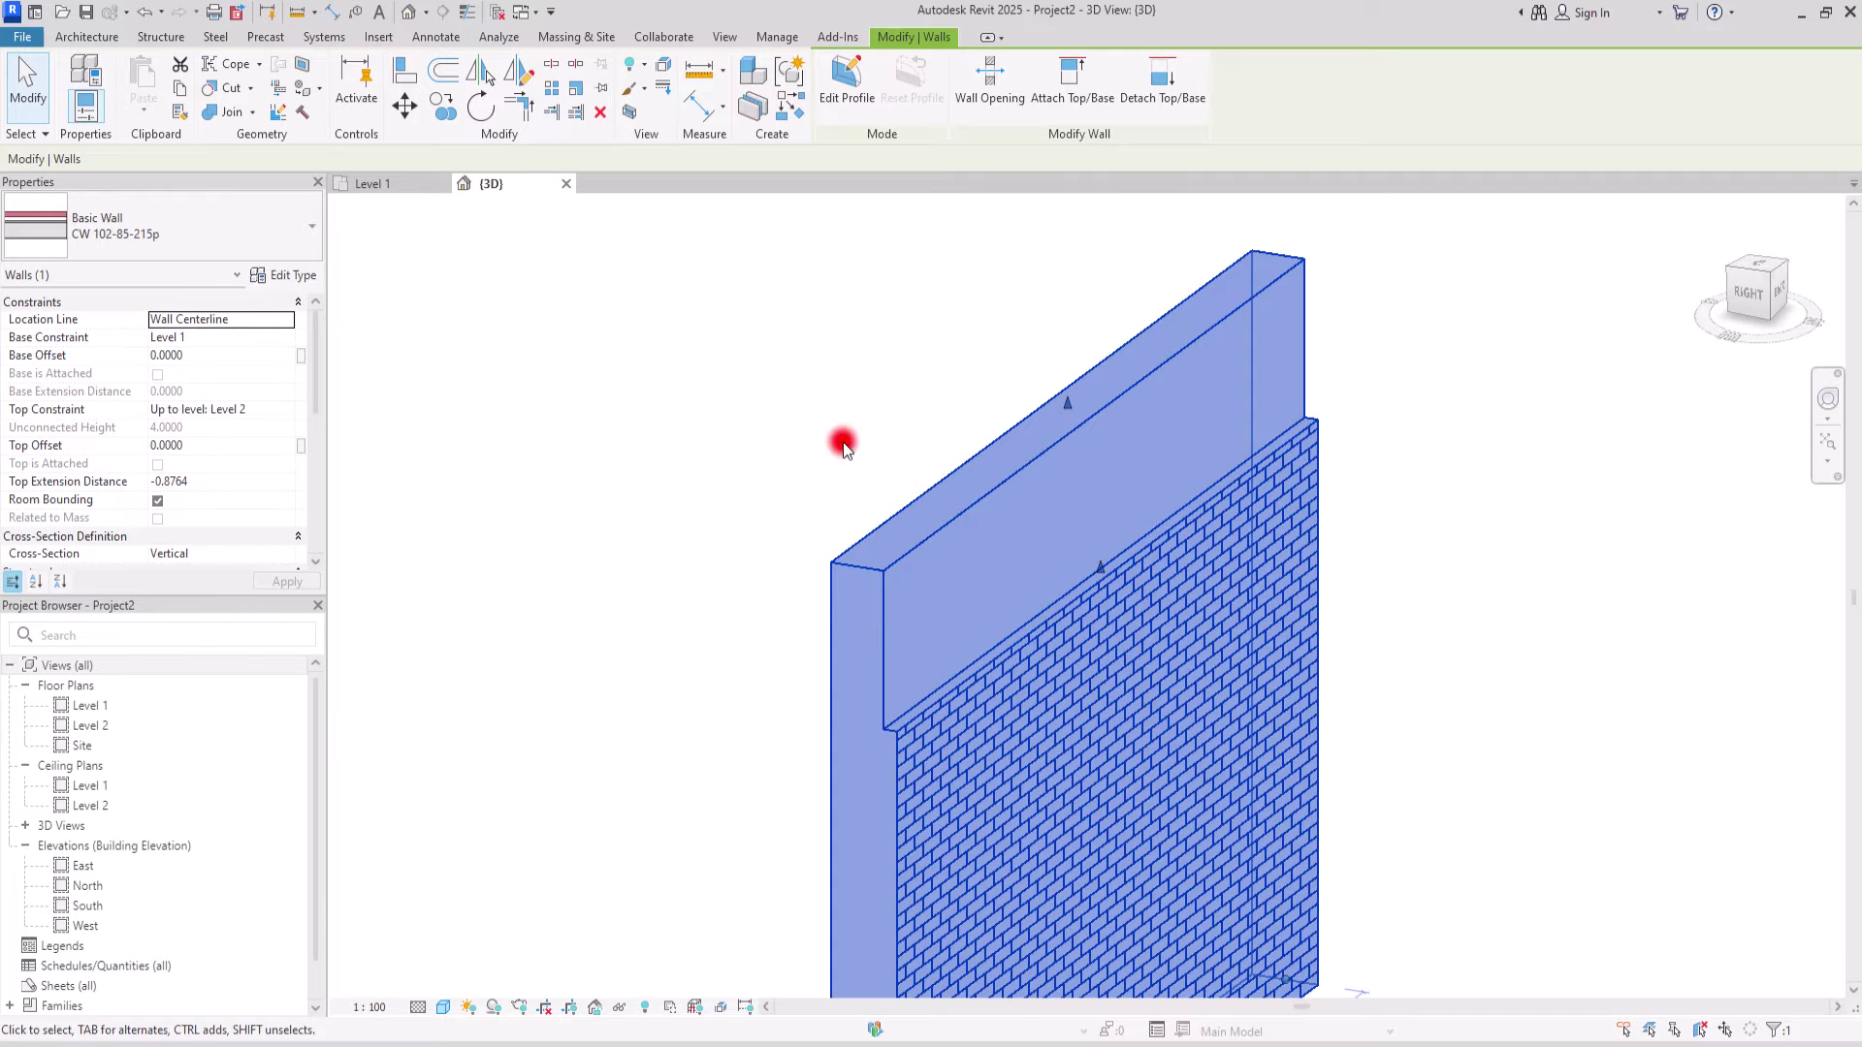
pyautogui.click(728, 354)
# - Create a Generic 150mm architectural floor in the Level 1 plan with a rectangular boundary about 6.56 by 2.04 m around the wall
pyautogui.click(376, 177)
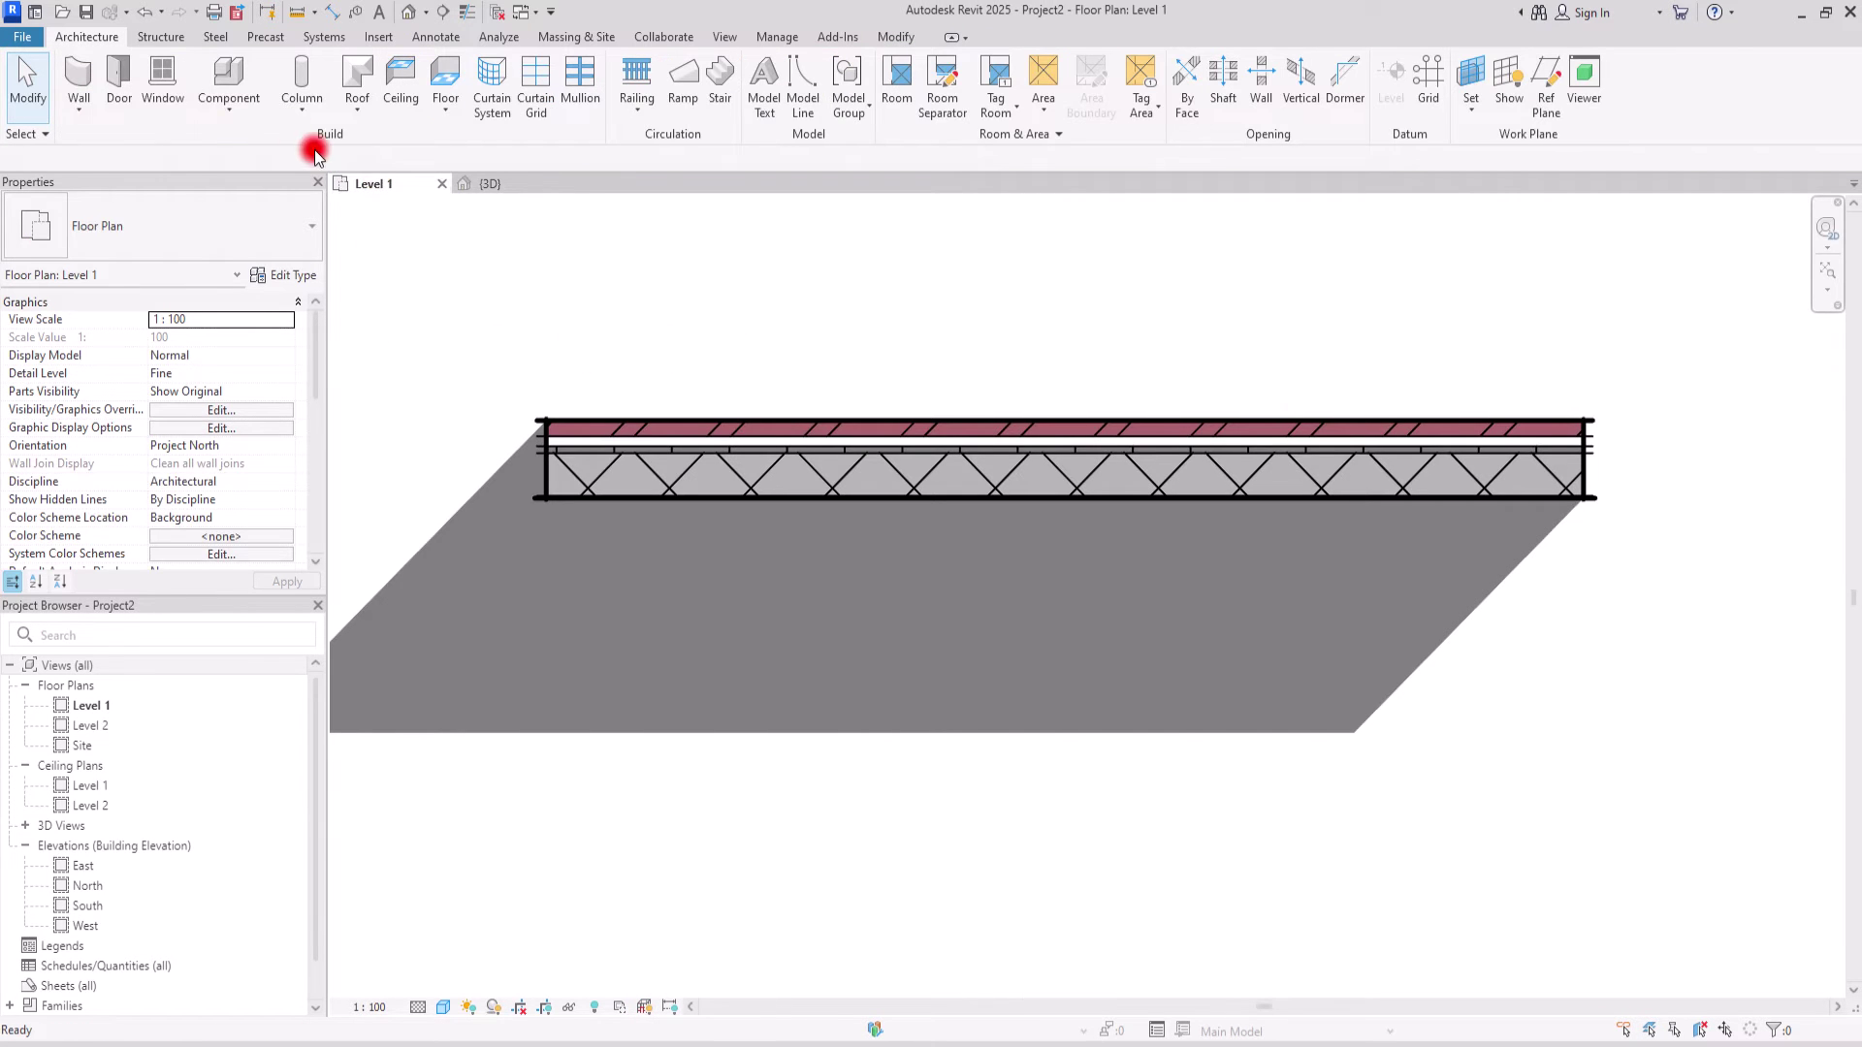
pyautogui.click(445, 107)
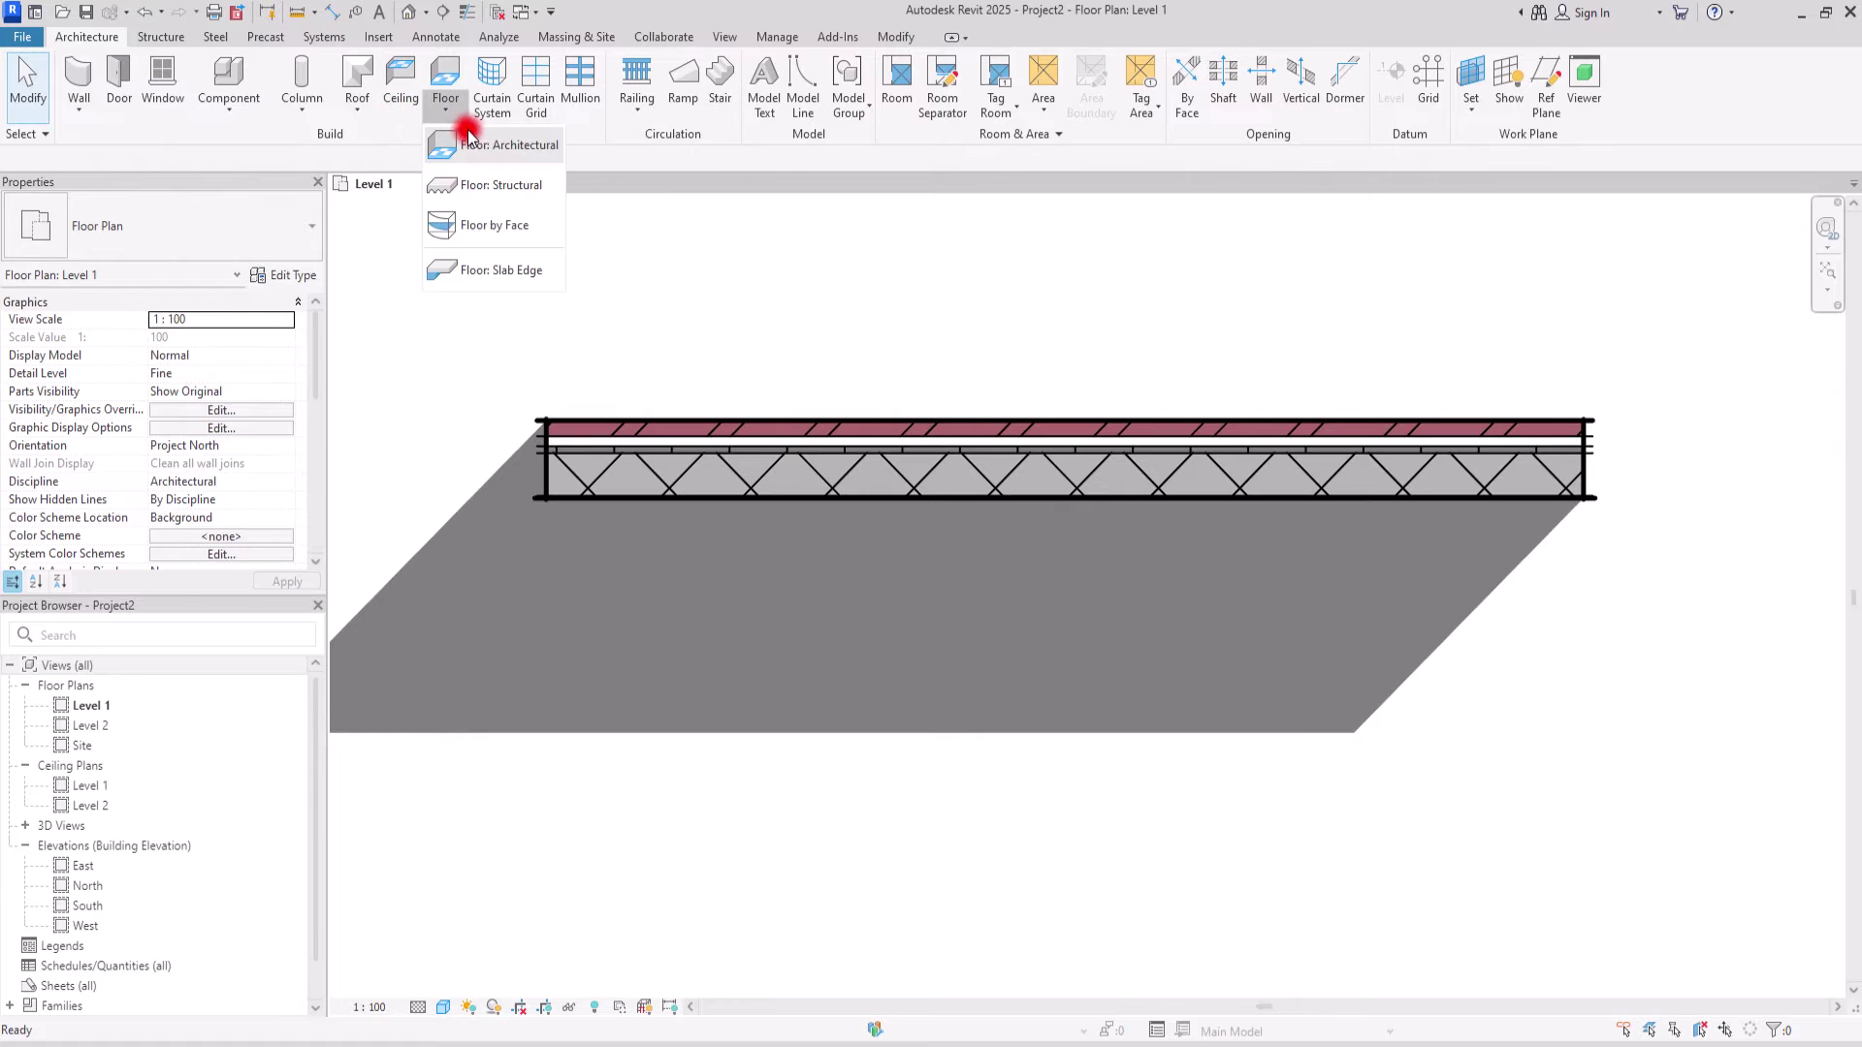
pyautogui.click(485, 140)
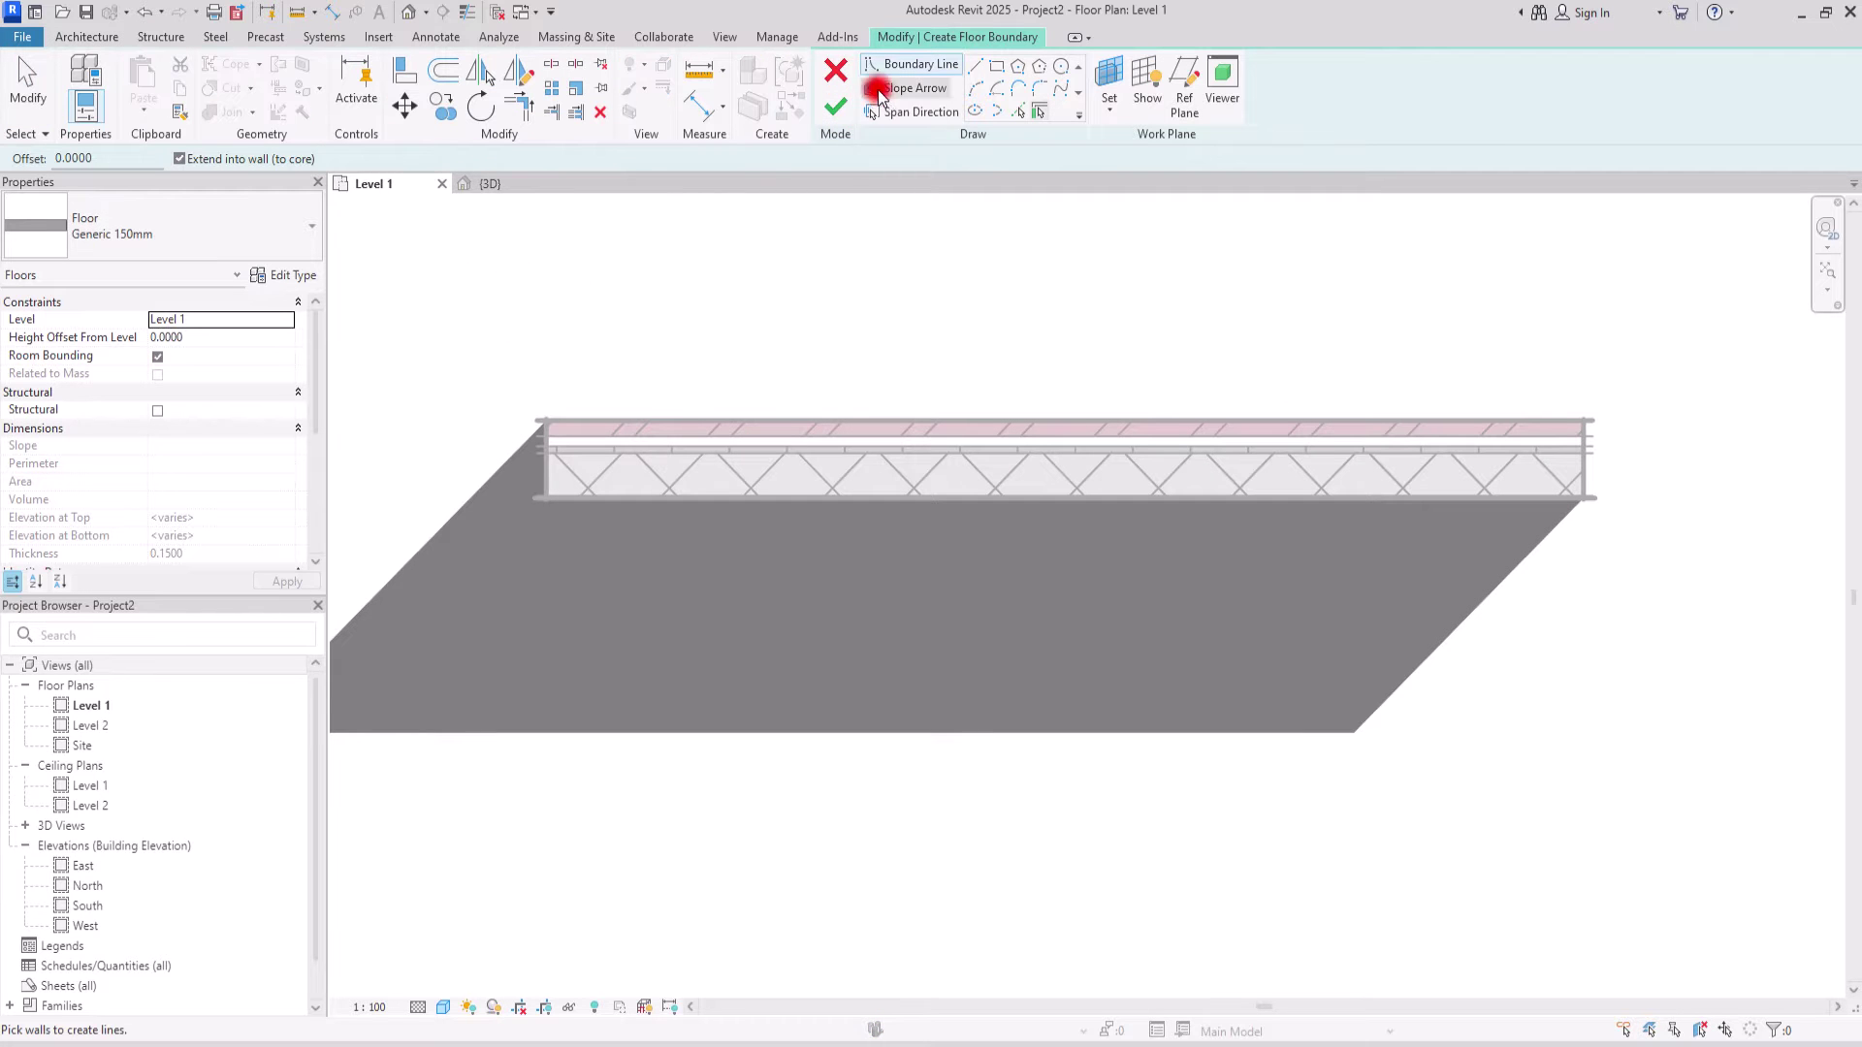
pyautogui.click(996, 65)
pyautogui.click(420, 313)
pyautogui.click(1680, 719)
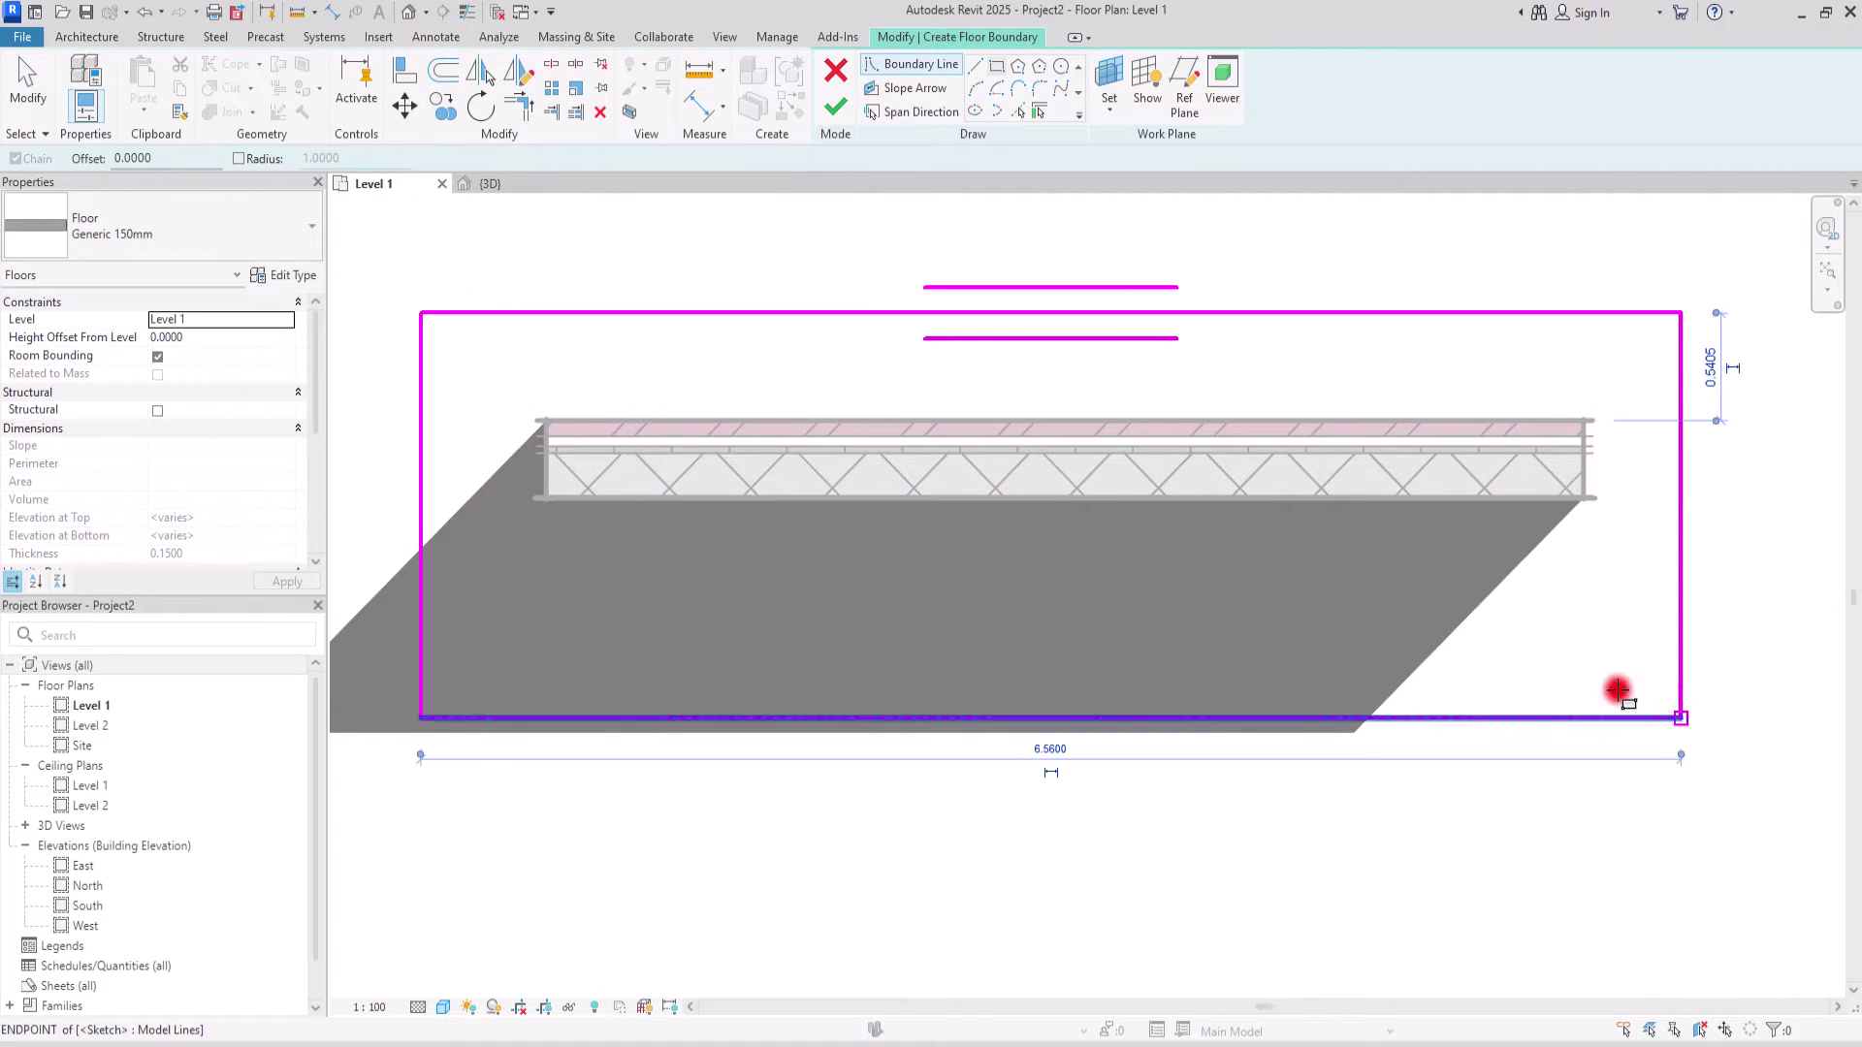
pyautogui.click(835, 106)
# - Move the new floor to Level 2 while showing the 3D view
pyautogui.click(490, 184)
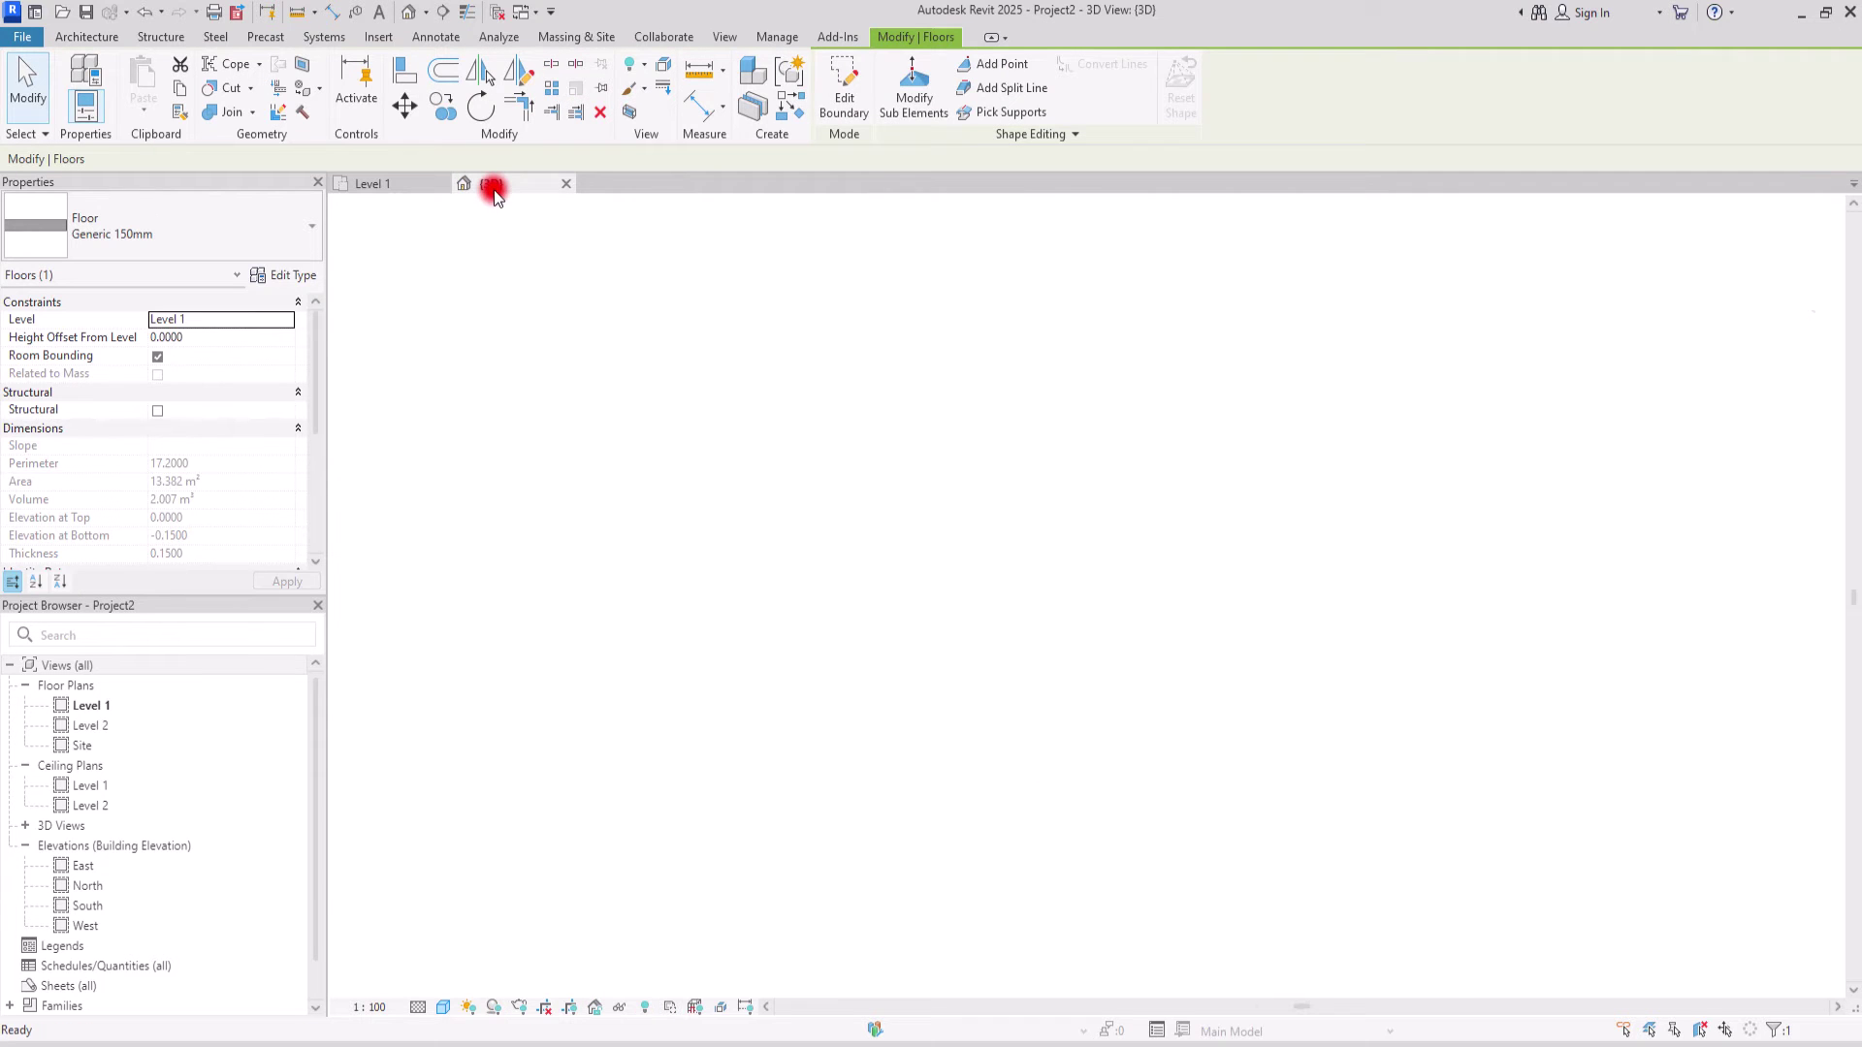
pyautogui.click(289, 323)
pyautogui.click(194, 350)
pyautogui.click(454, 392)
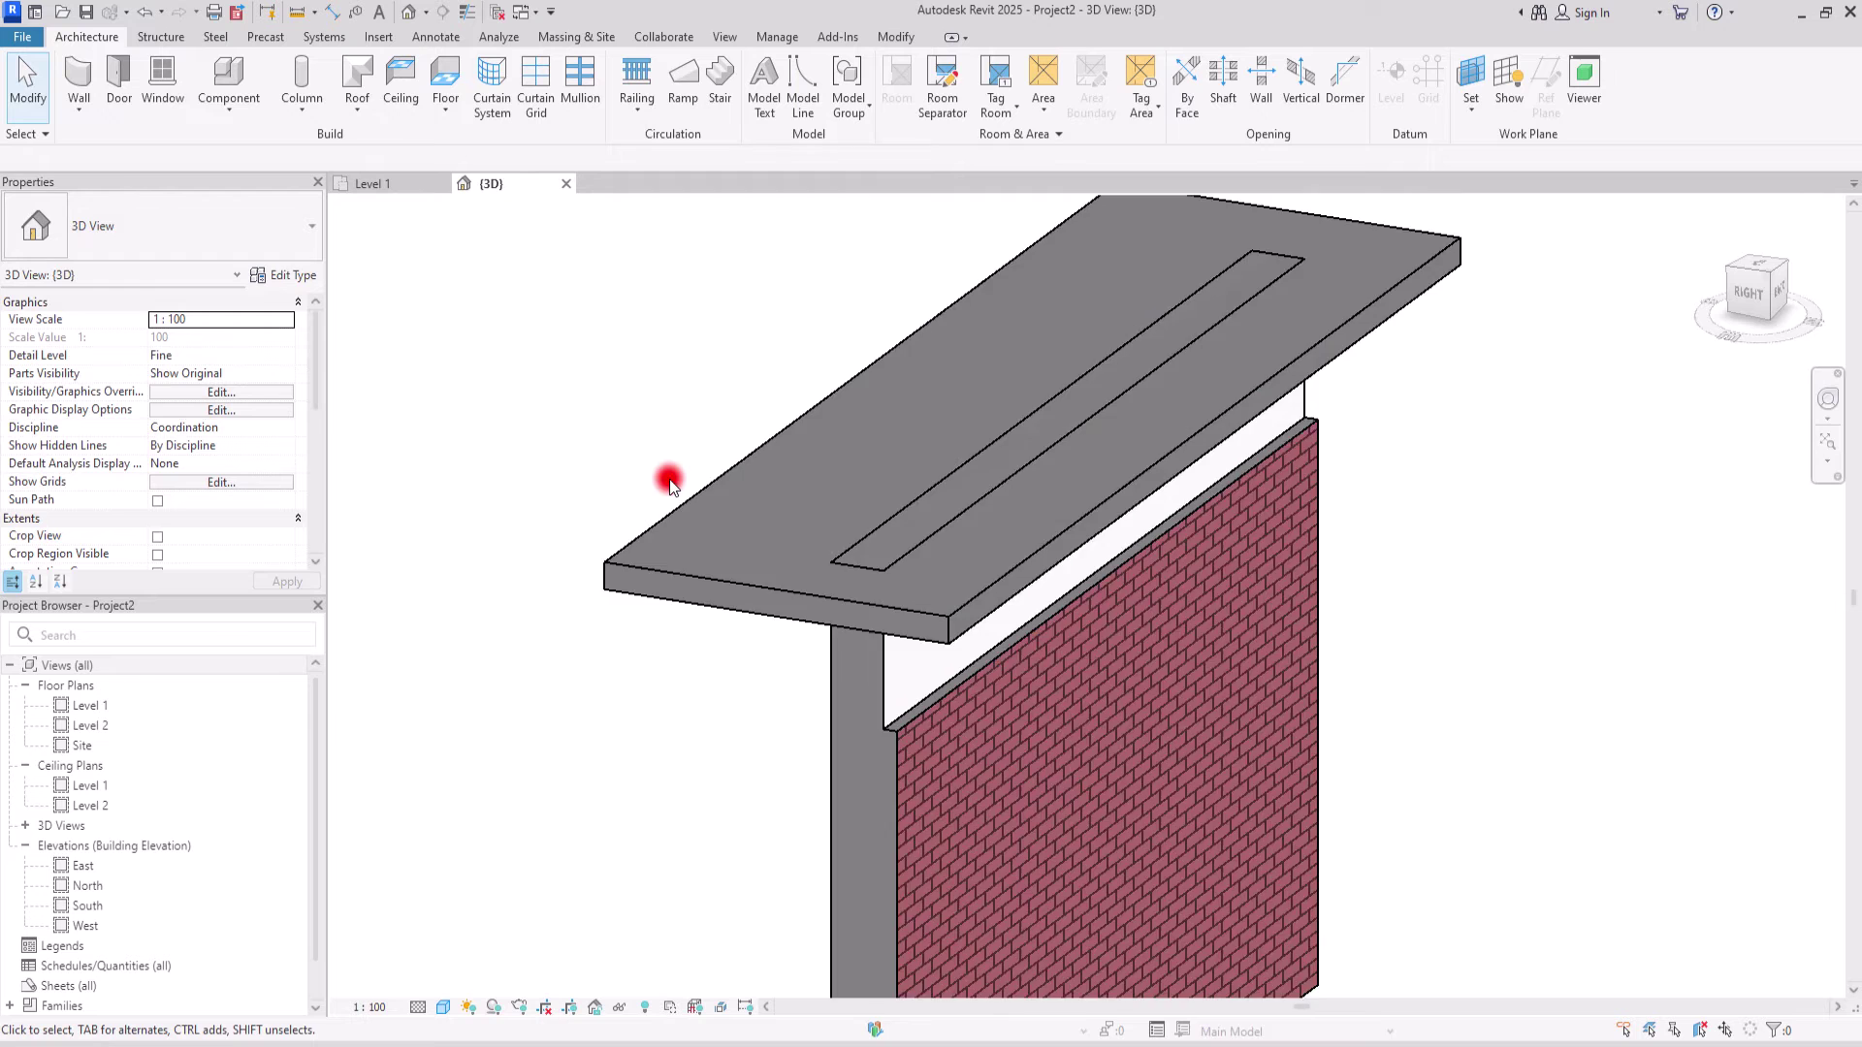
# - Attach the top of the wall to the floor slab above it and inspect the joint from below
pyautogui.scroll(-2, 669, 480)
pyautogui.keyDown('shift'); pyautogui.moveTo(970, 748); pyautogui.dragTo(786, 615, button='middle'); pyautogui.keyUp('shift')
pyautogui.click(773, 620)
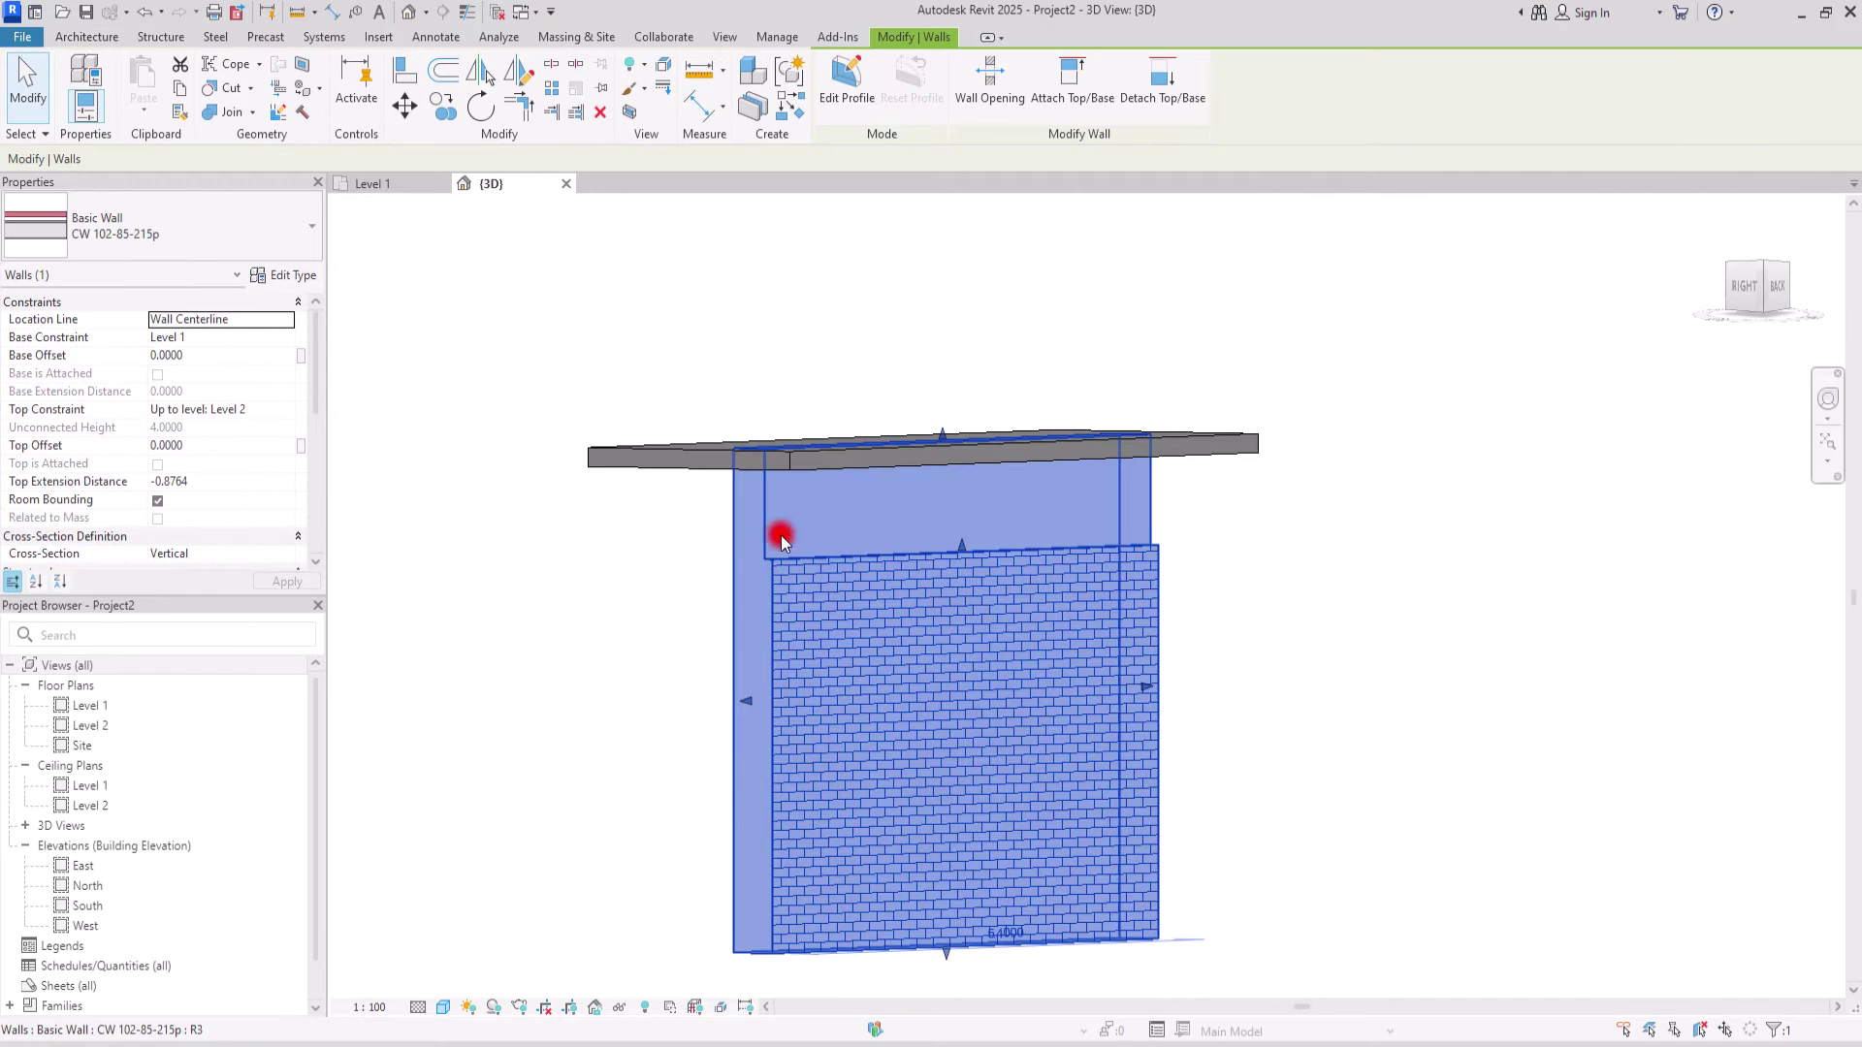
pyautogui.click(1064, 68)
pyautogui.click(624, 445)
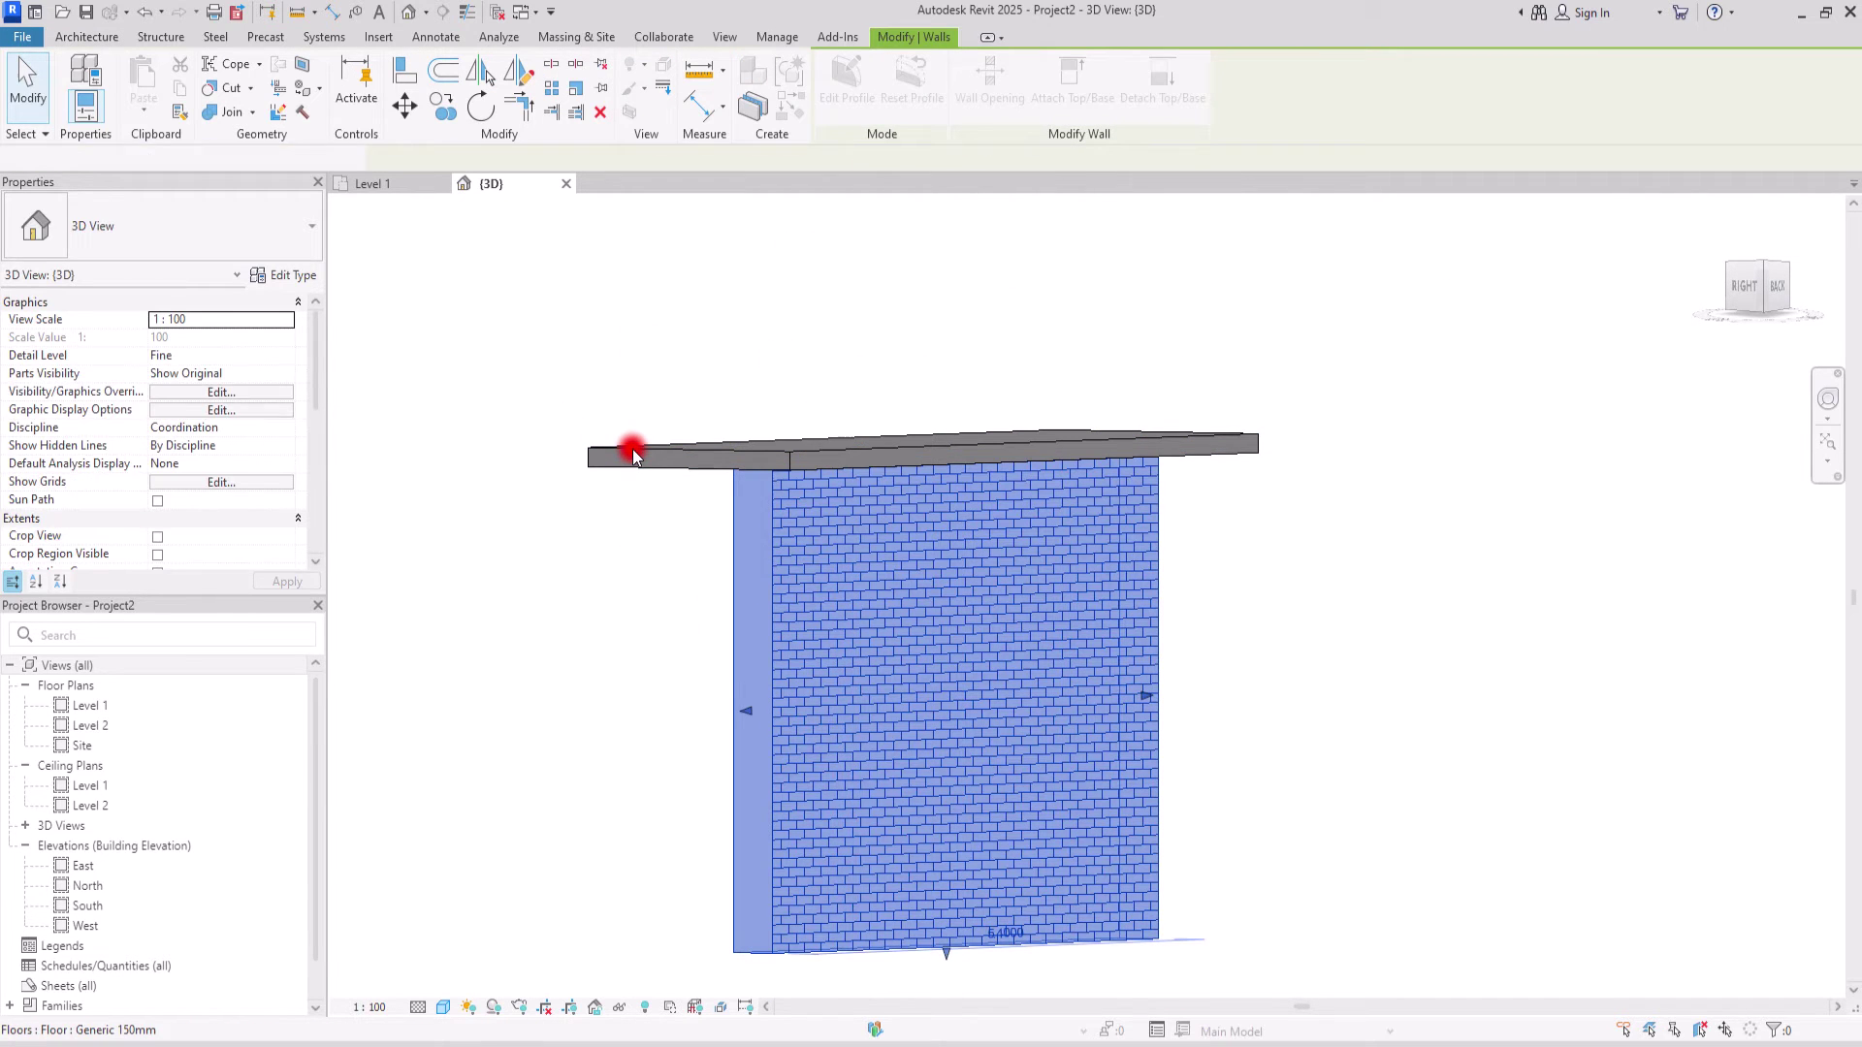
pyautogui.press('Escape')
pyautogui.press('Escape')
pyautogui.keyDown('shift'); pyautogui.moveTo(1092, 608); pyautogui.dragTo(1135, 486, button='middle'); pyautogui.keyUp('shift')
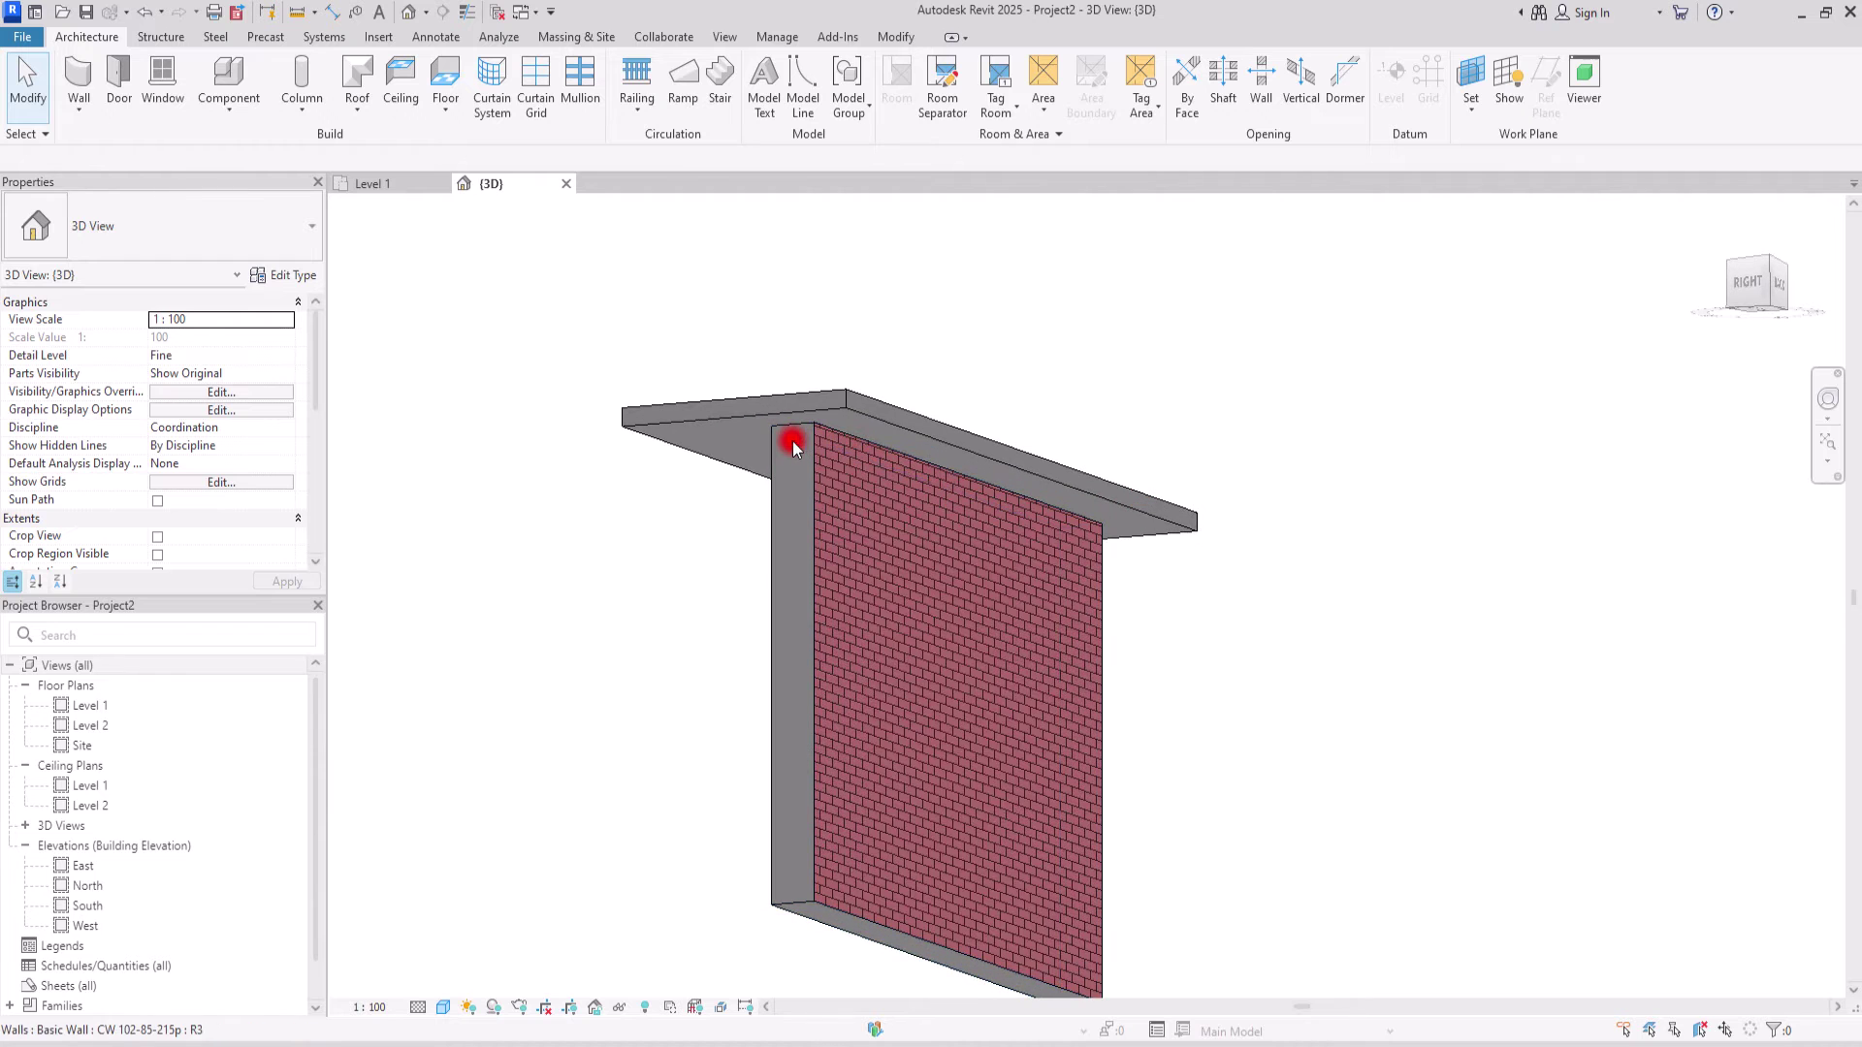
pyautogui.click(934, 473)
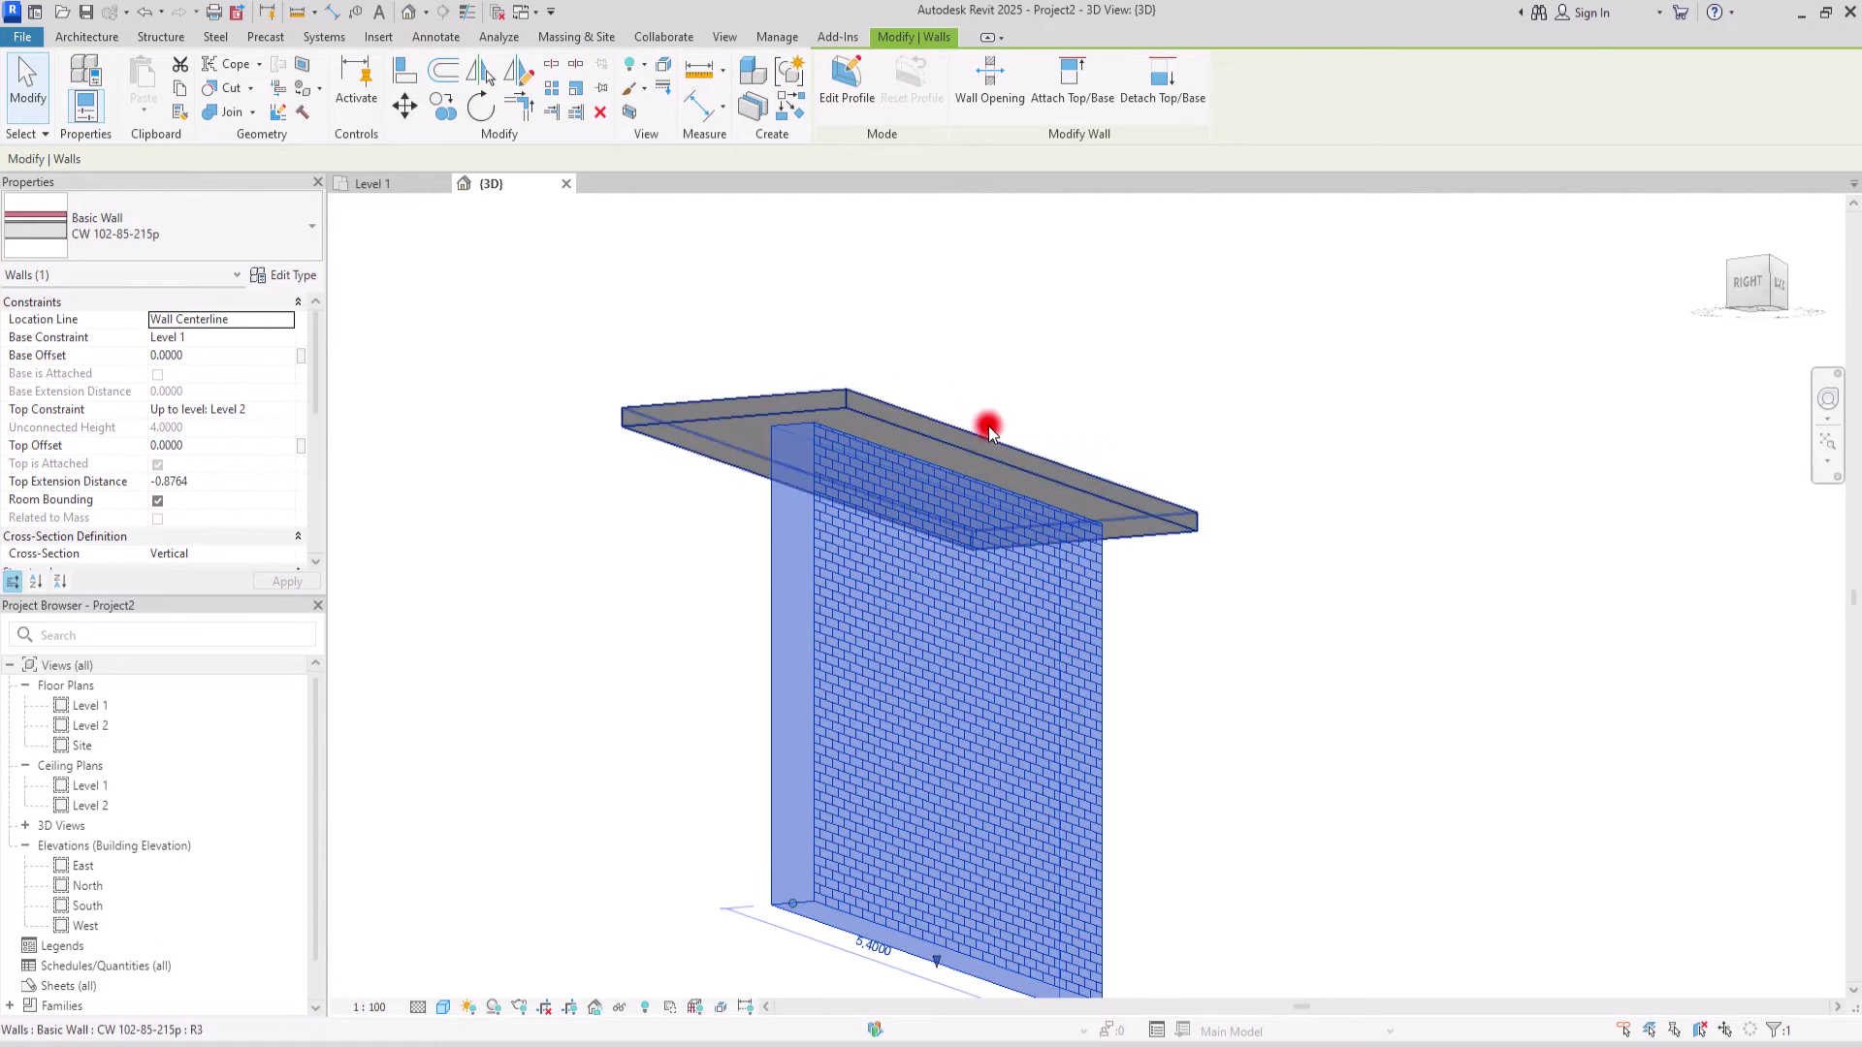
pyautogui.click(997, 395)
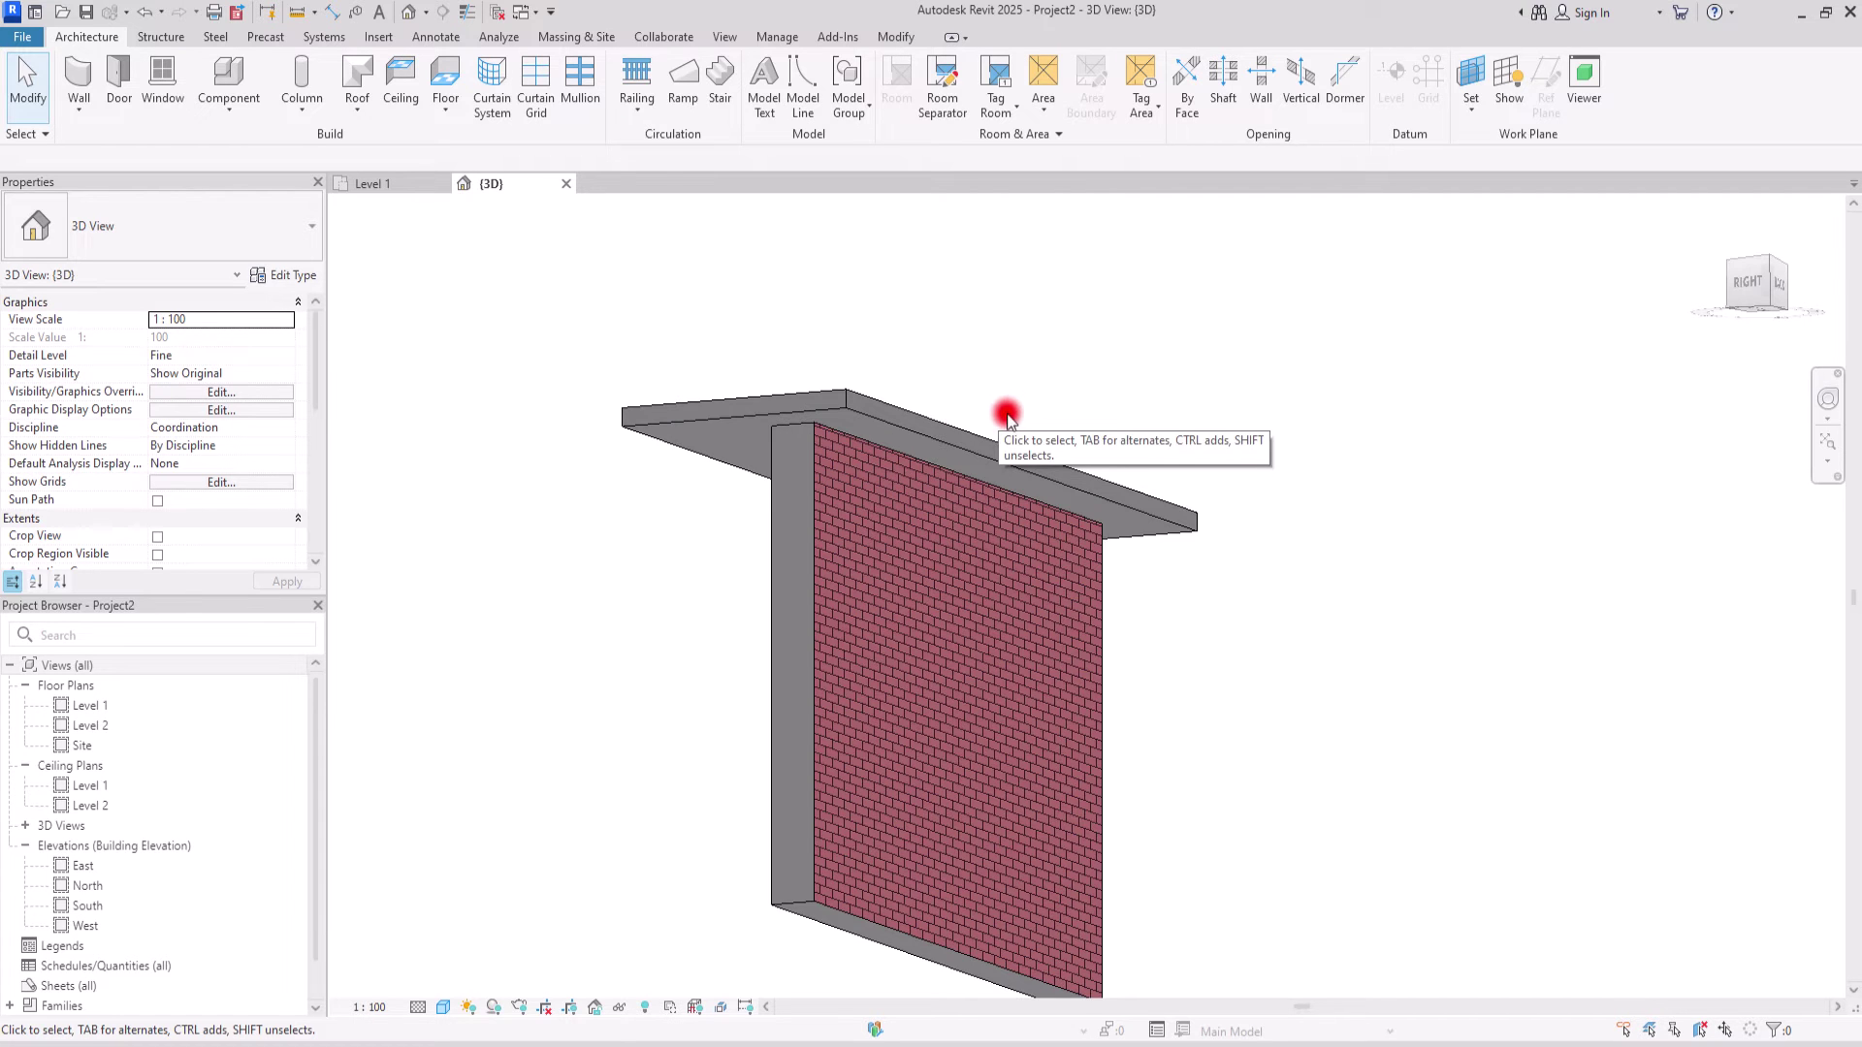
pyautogui.moveTo(1113, 406); pyautogui.dragTo(1076, 369, button='middle')
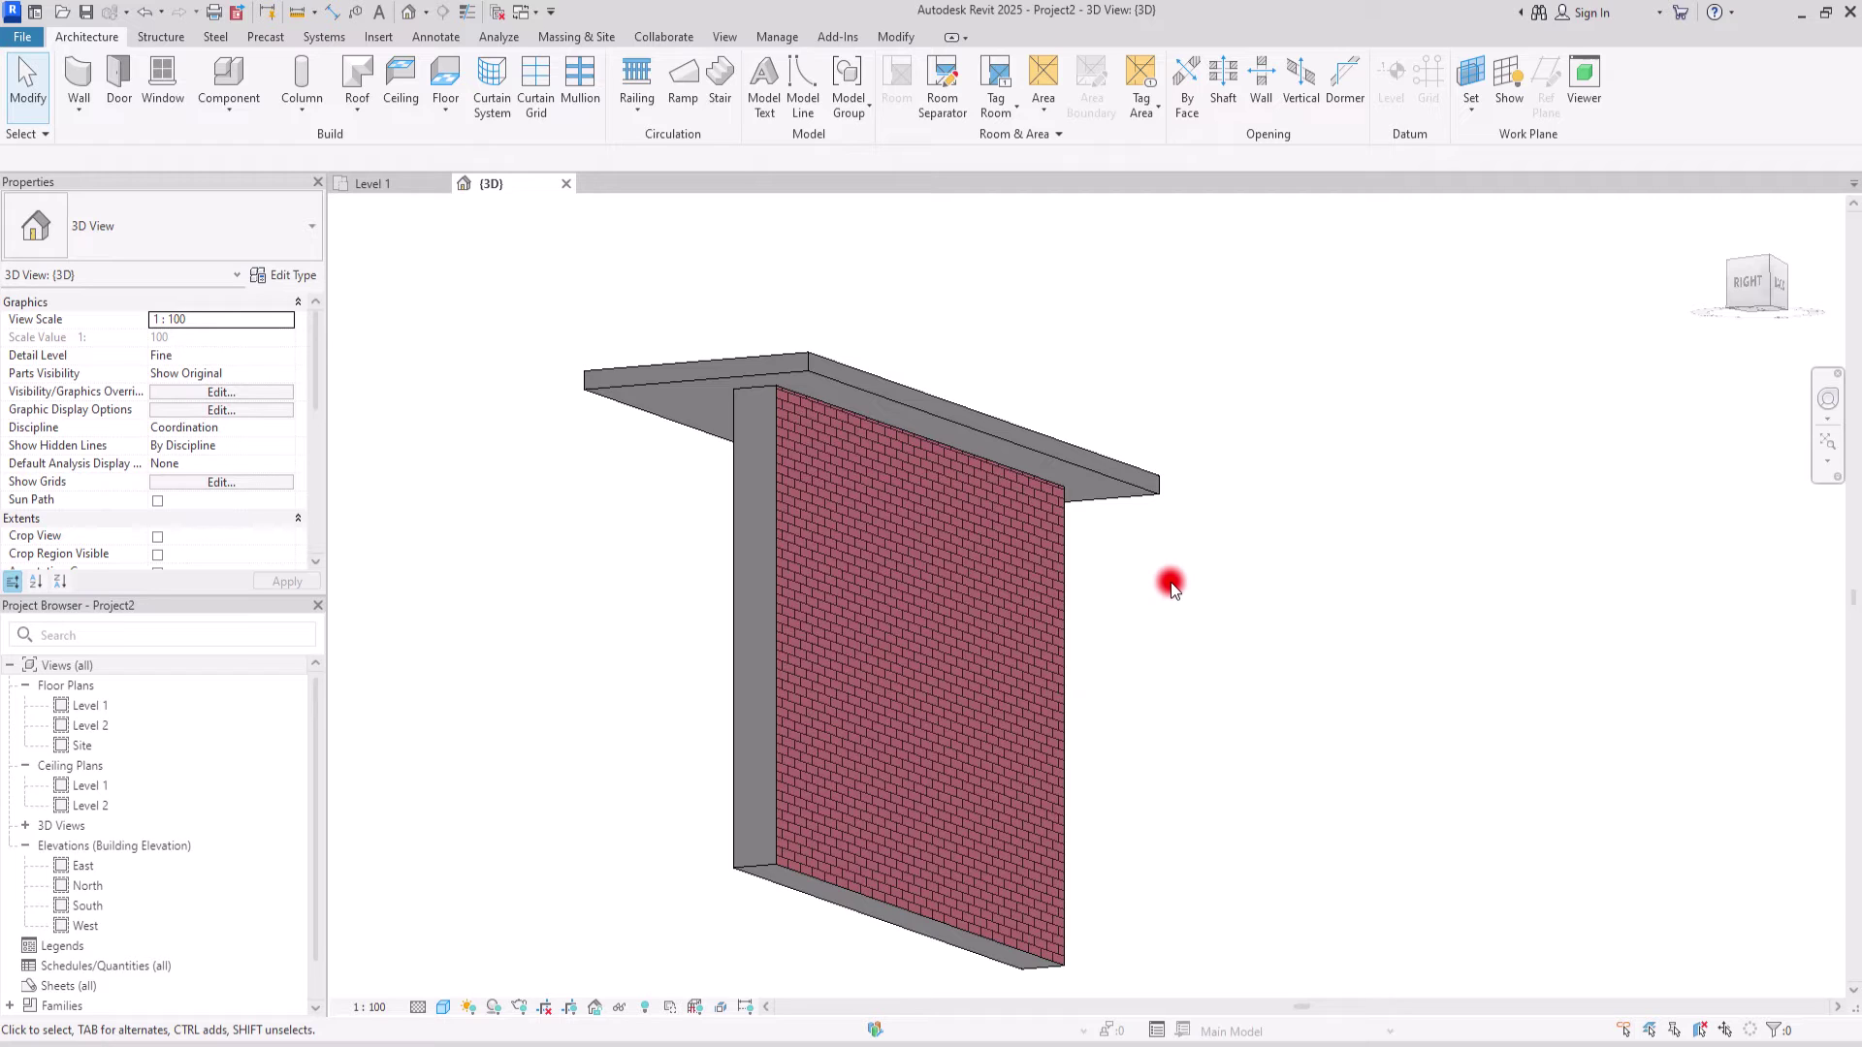
# - Draw a horizontal CW 102-50-140p wall about 3.6 m long in the Level 1 plan, in line with the first wall
pyautogui.click(378, 184)
pyautogui.moveTo(1122, 552); pyautogui.dragTo(603, 594, button='middle')
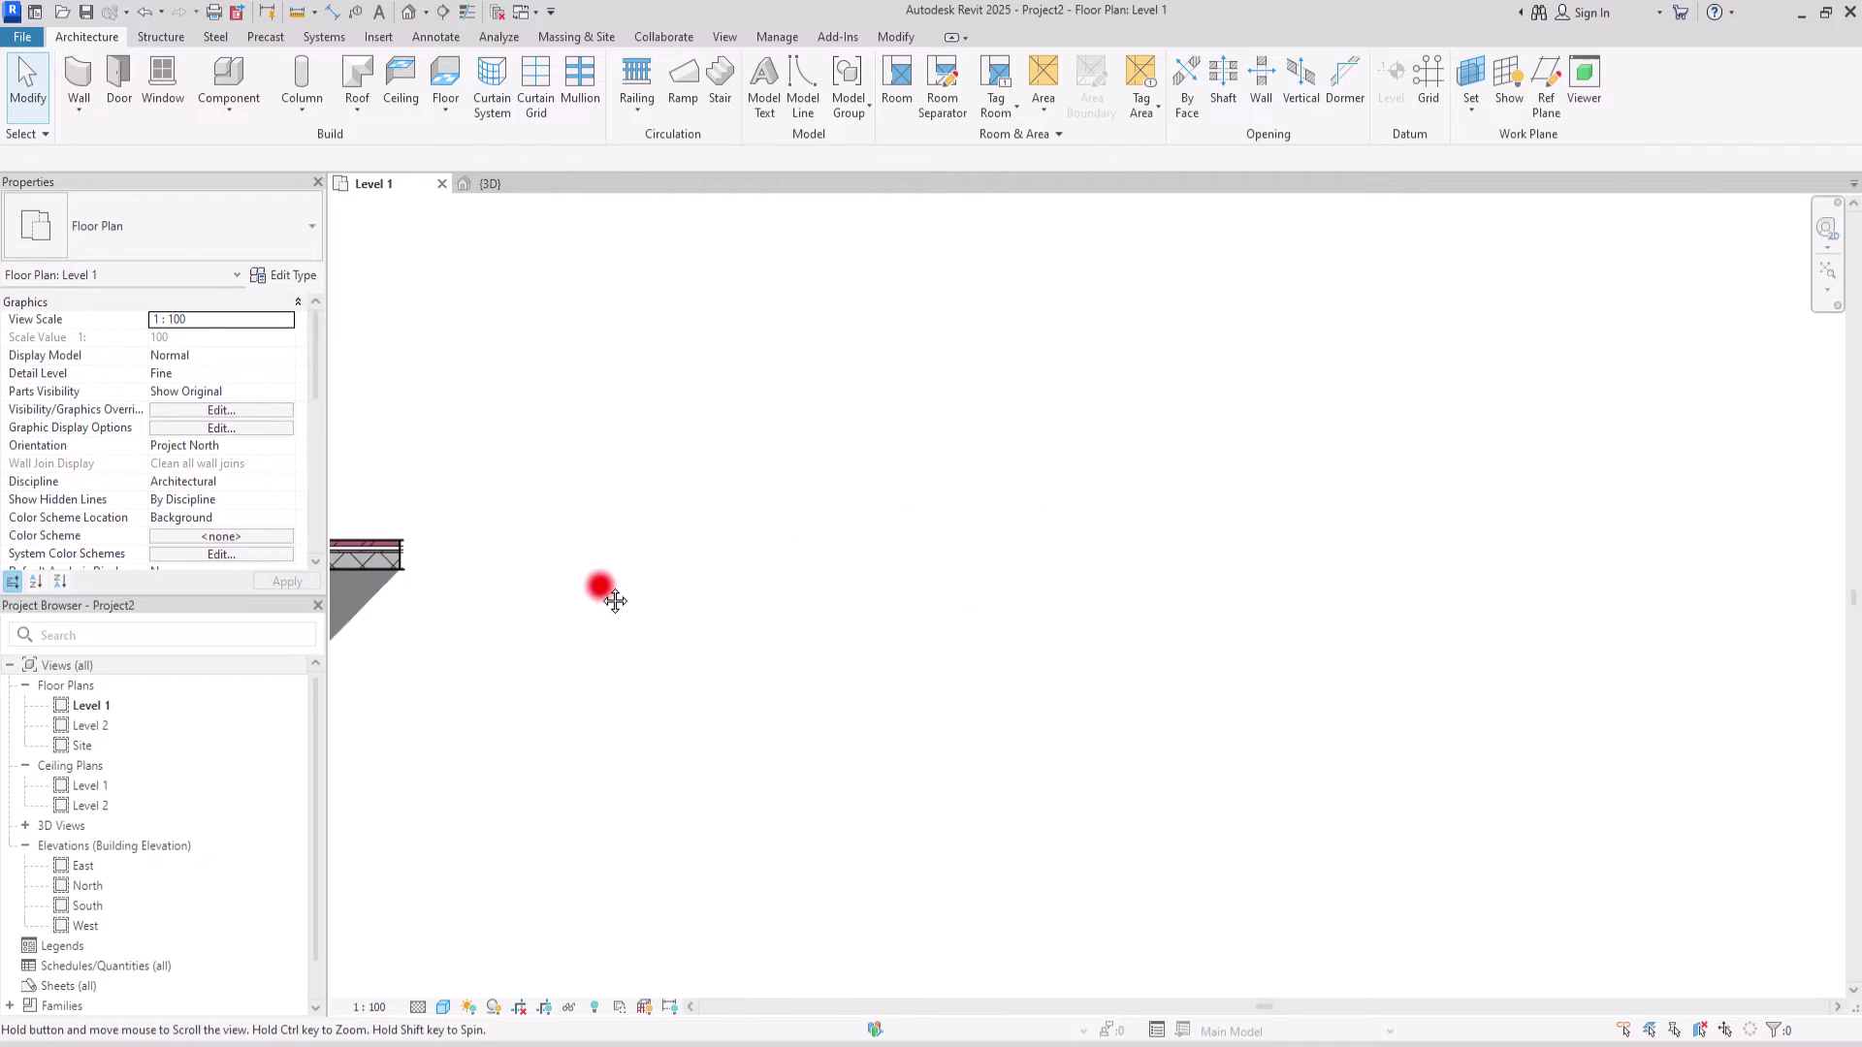
pyautogui.click(76, 73)
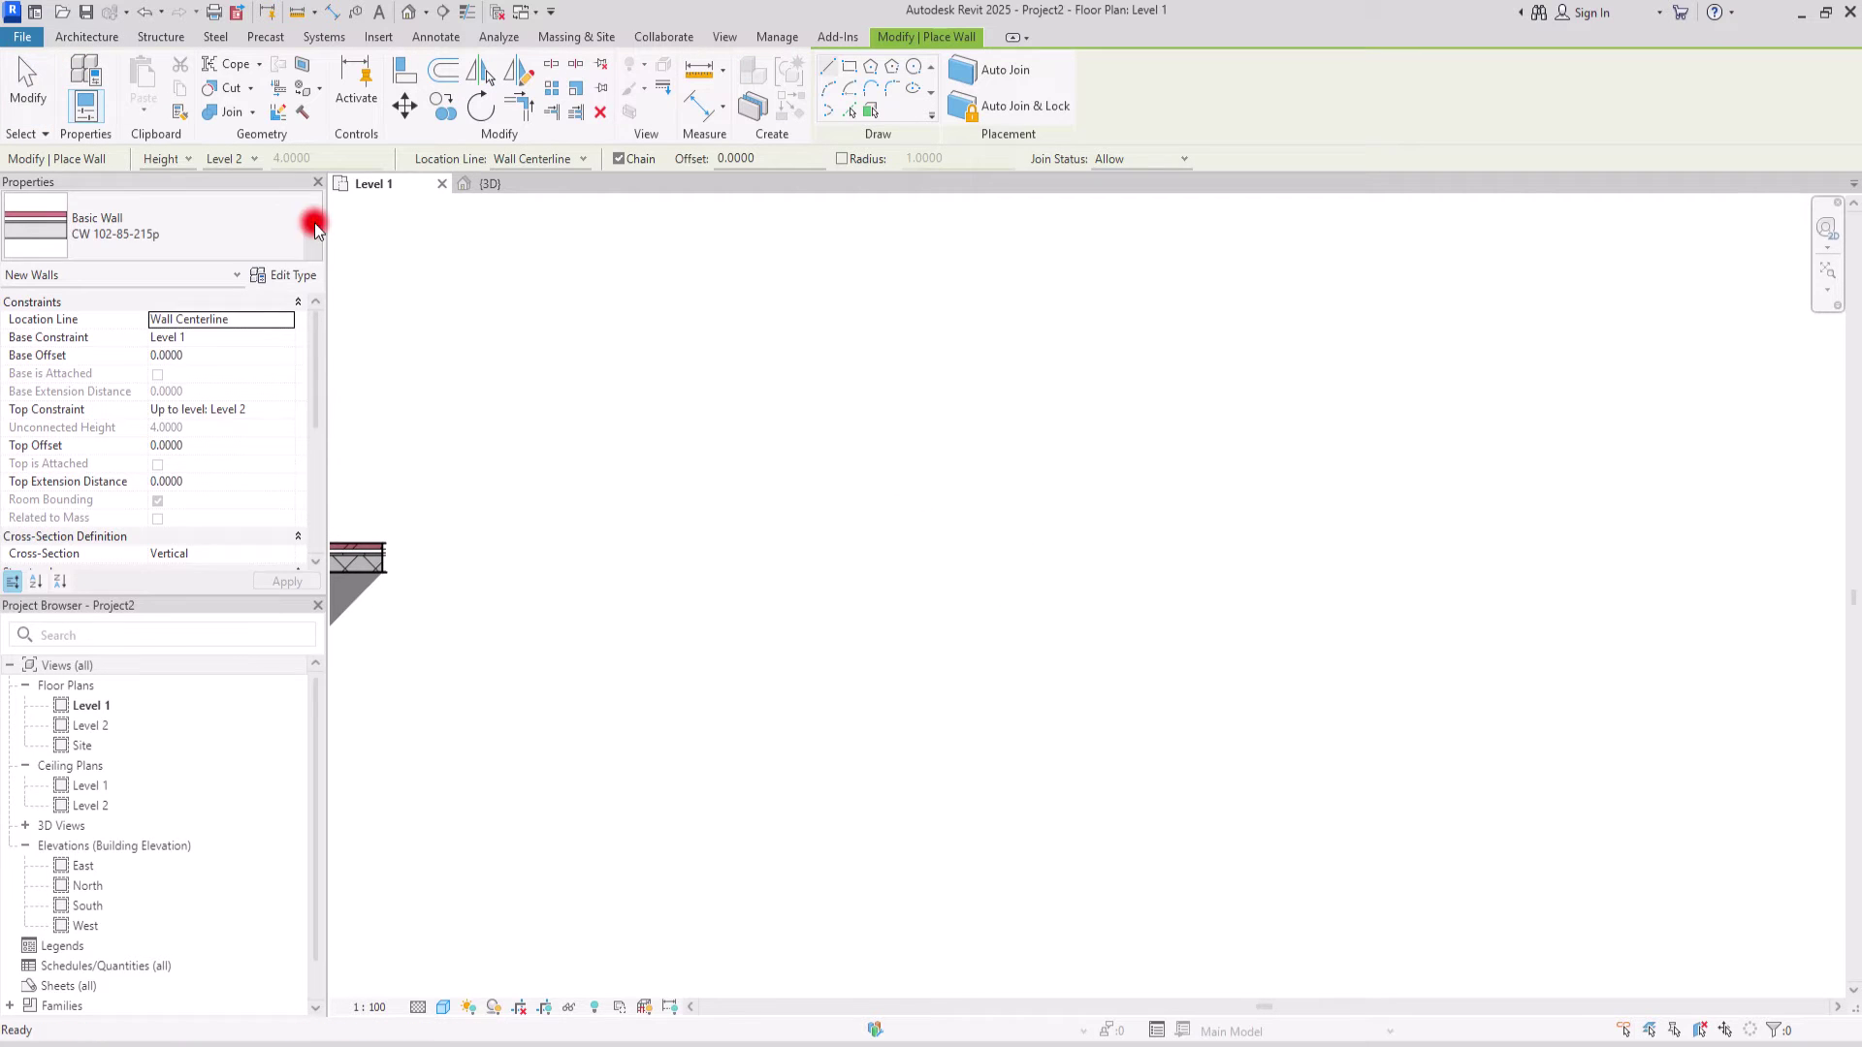
pyautogui.click(258, 218)
pyautogui.moveTo(317, 402); pyautogui.dragTo(322, 331)
pyautogui.click(100, 374)
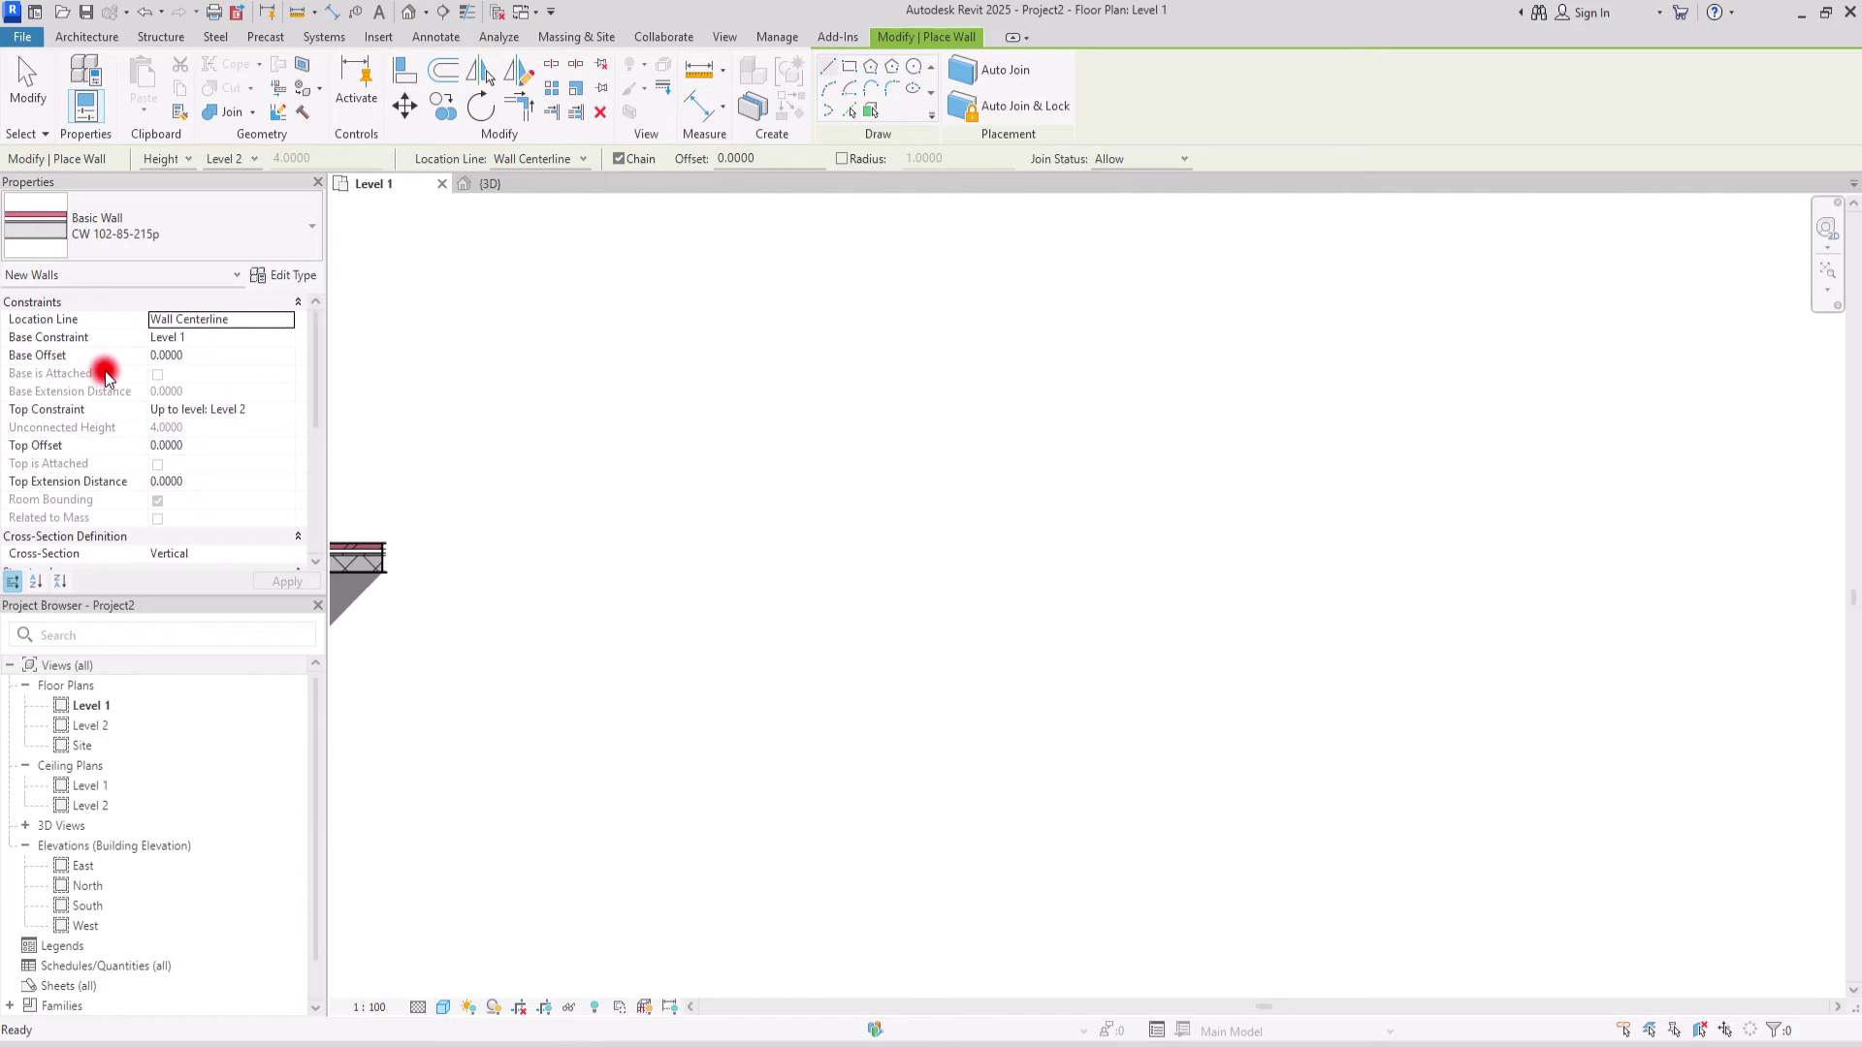
pyautogui.click(621, 556)
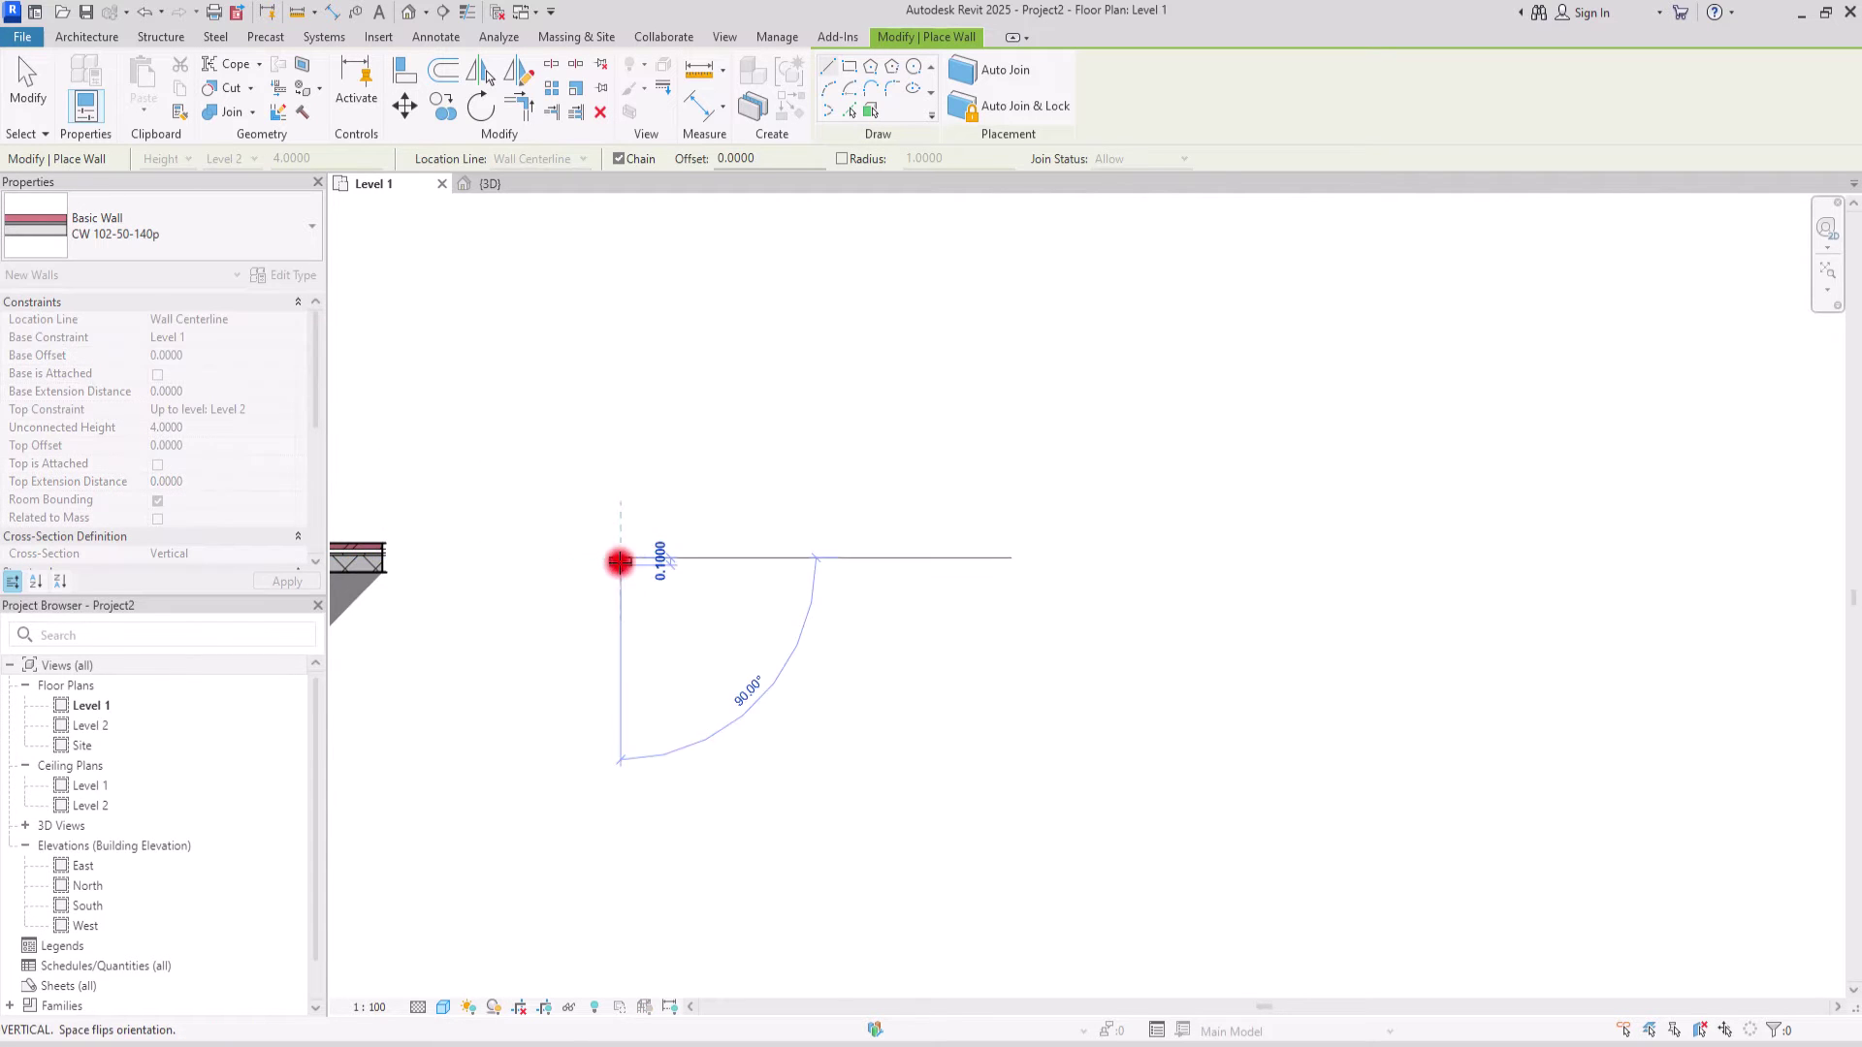
pyautogui.click(880, 556)
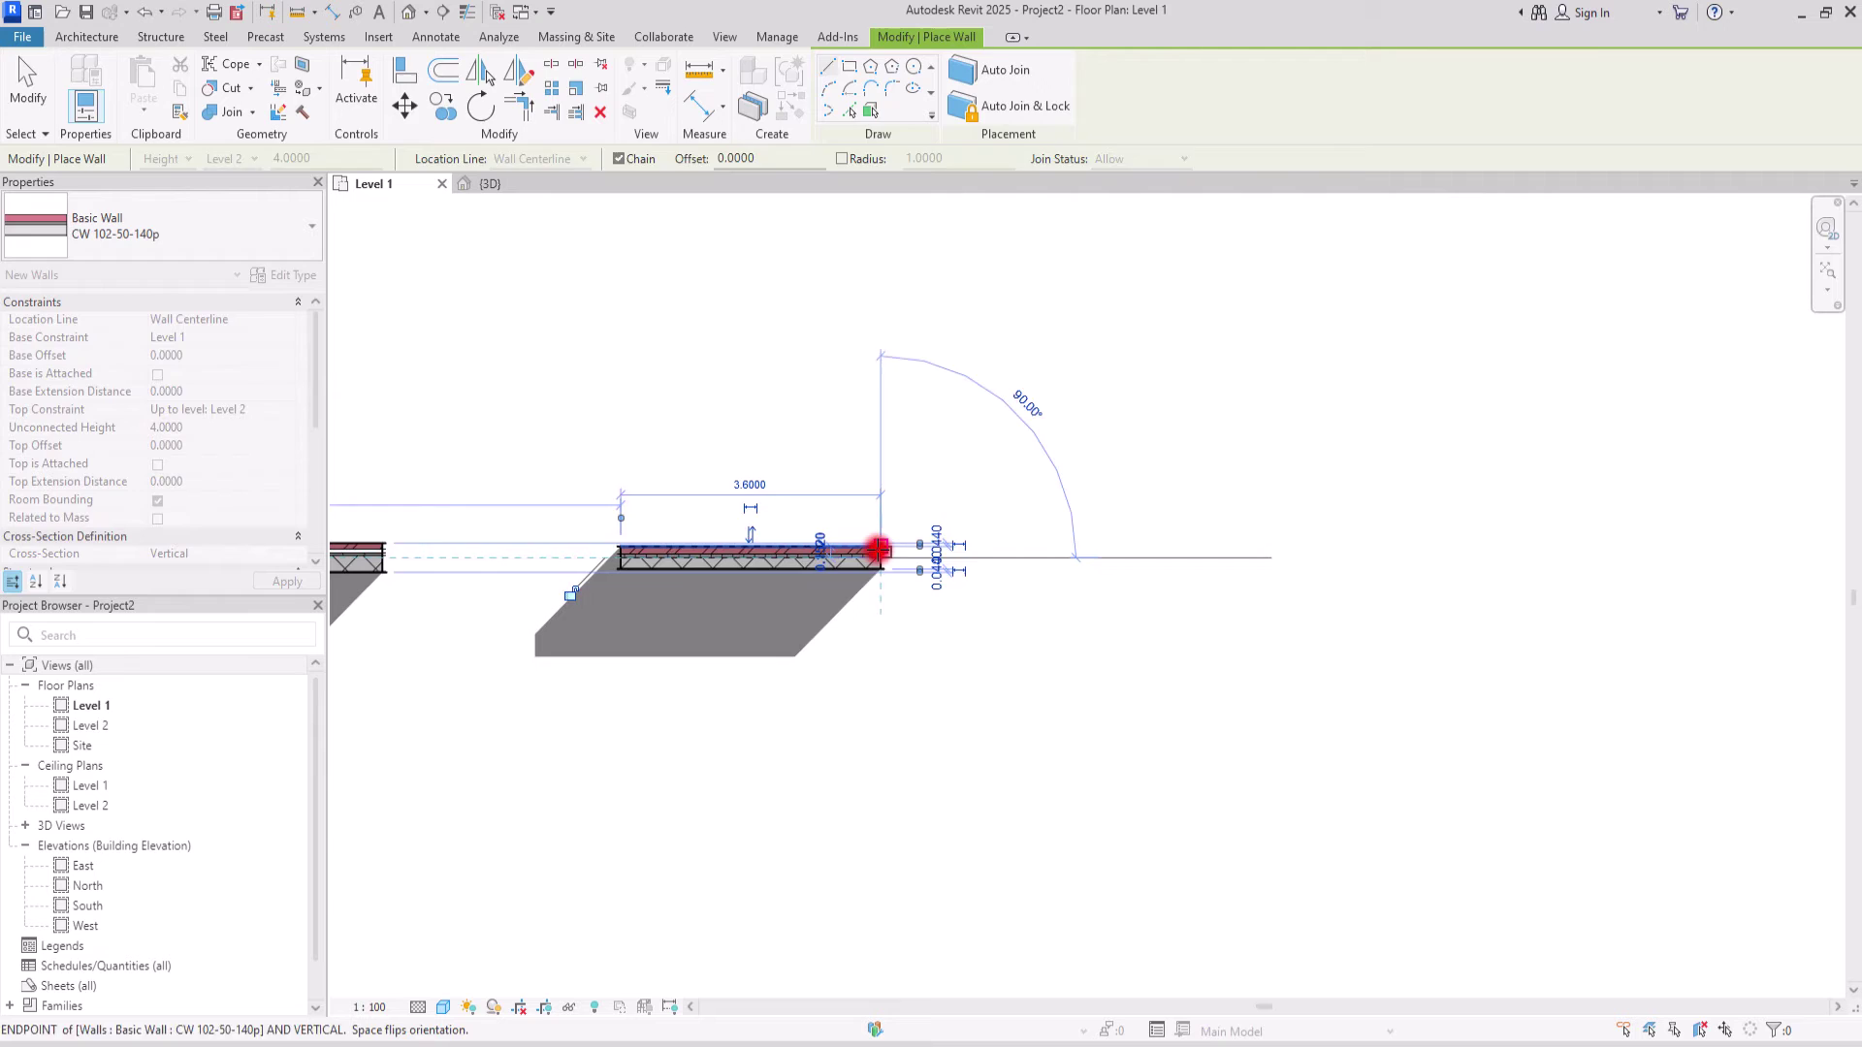
pyautogui.press('Escape')
pyautogui.press('Escape')
# - Create parts from the new CW 102-50-140p wall in the 3D view so each layer is a separate element
pyautogui.click(667, 550)
pyautogui.click(495, 183)
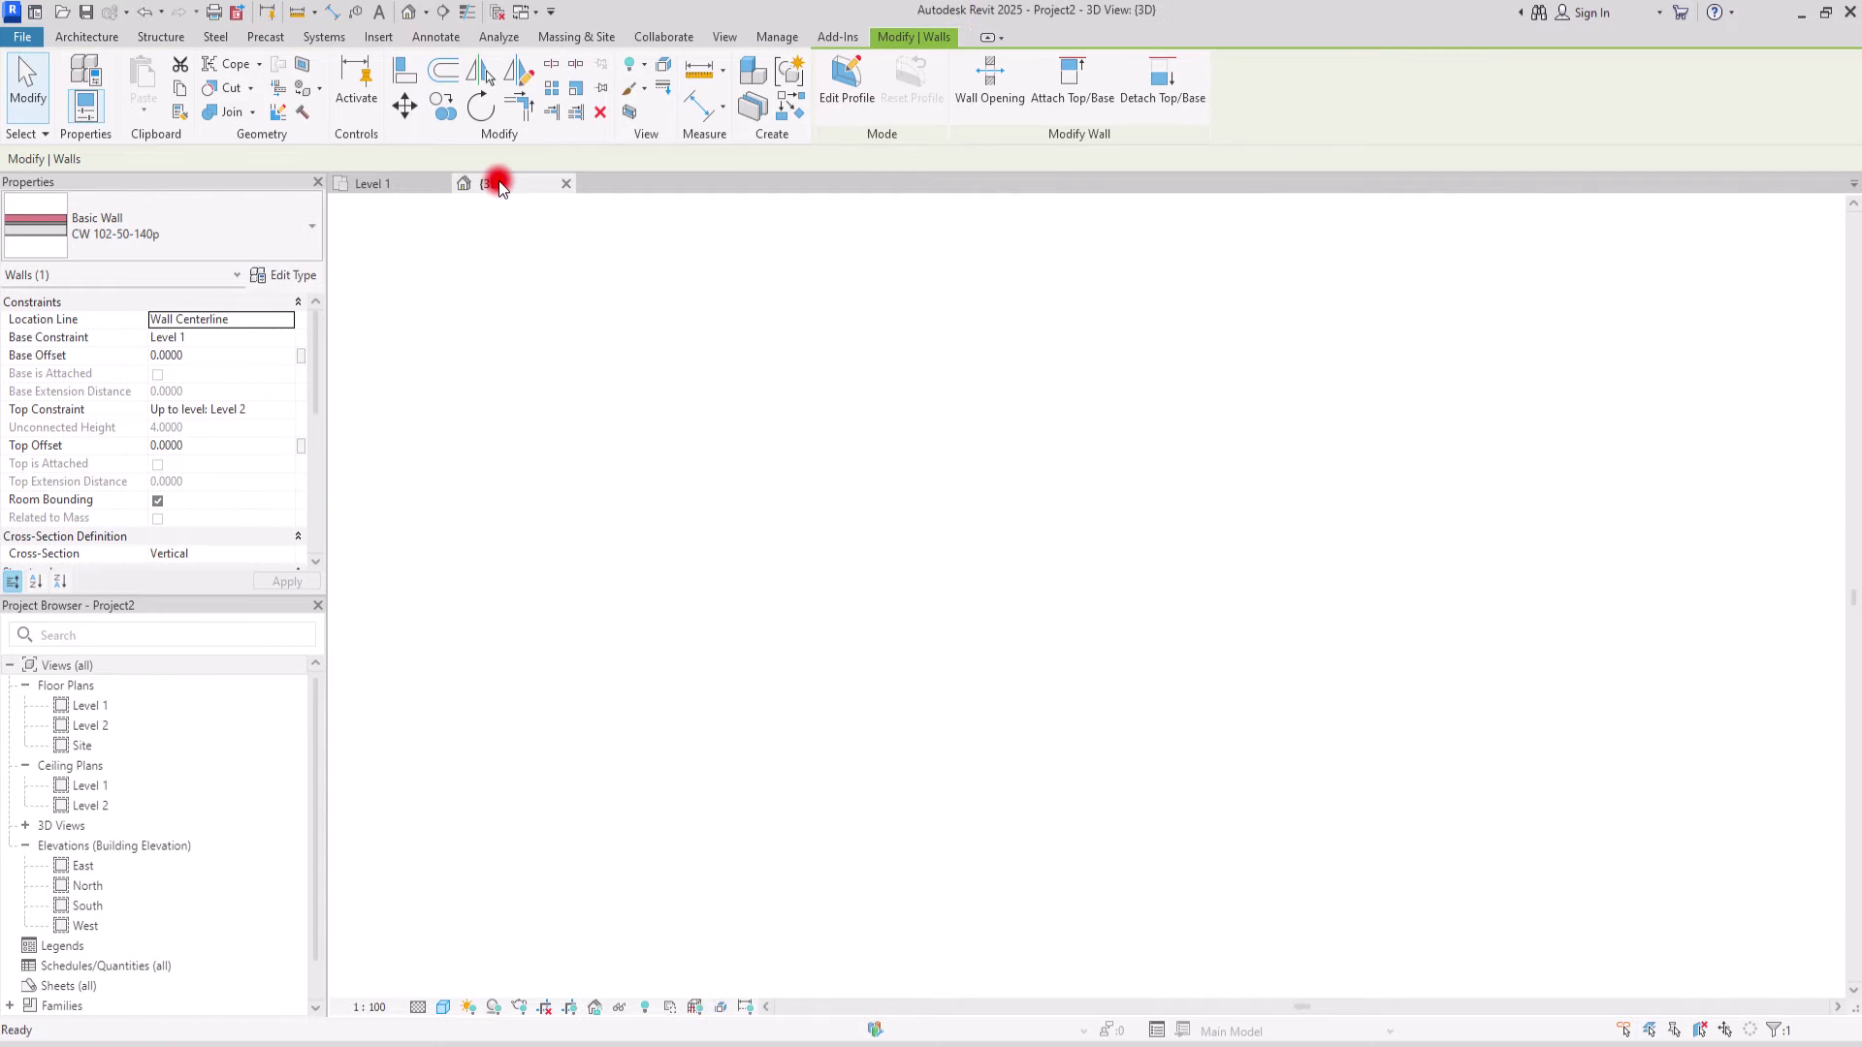
pyautogui.click(770, 637)
pyautogui.scroll(5, 1031, 394)
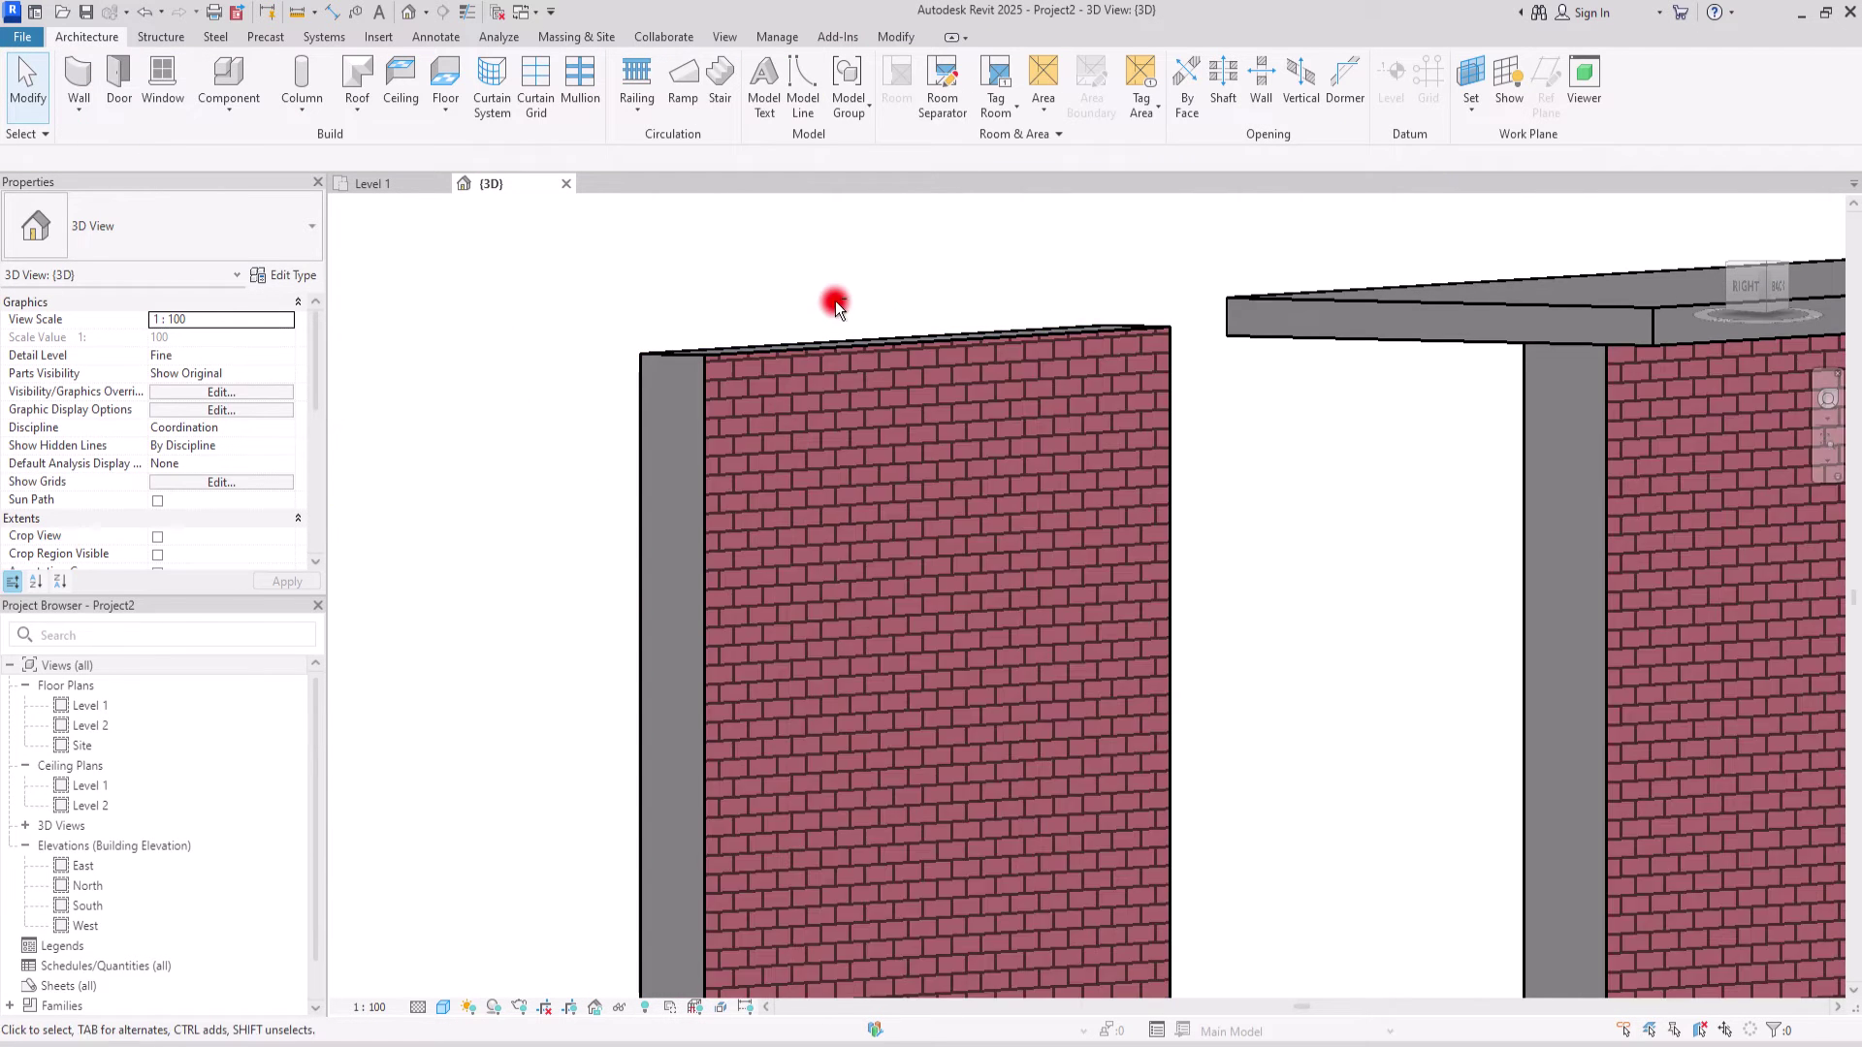
pyautogui.moveTo(1127, 393); pyautogui.dragTo(1030, 492, button='middle')
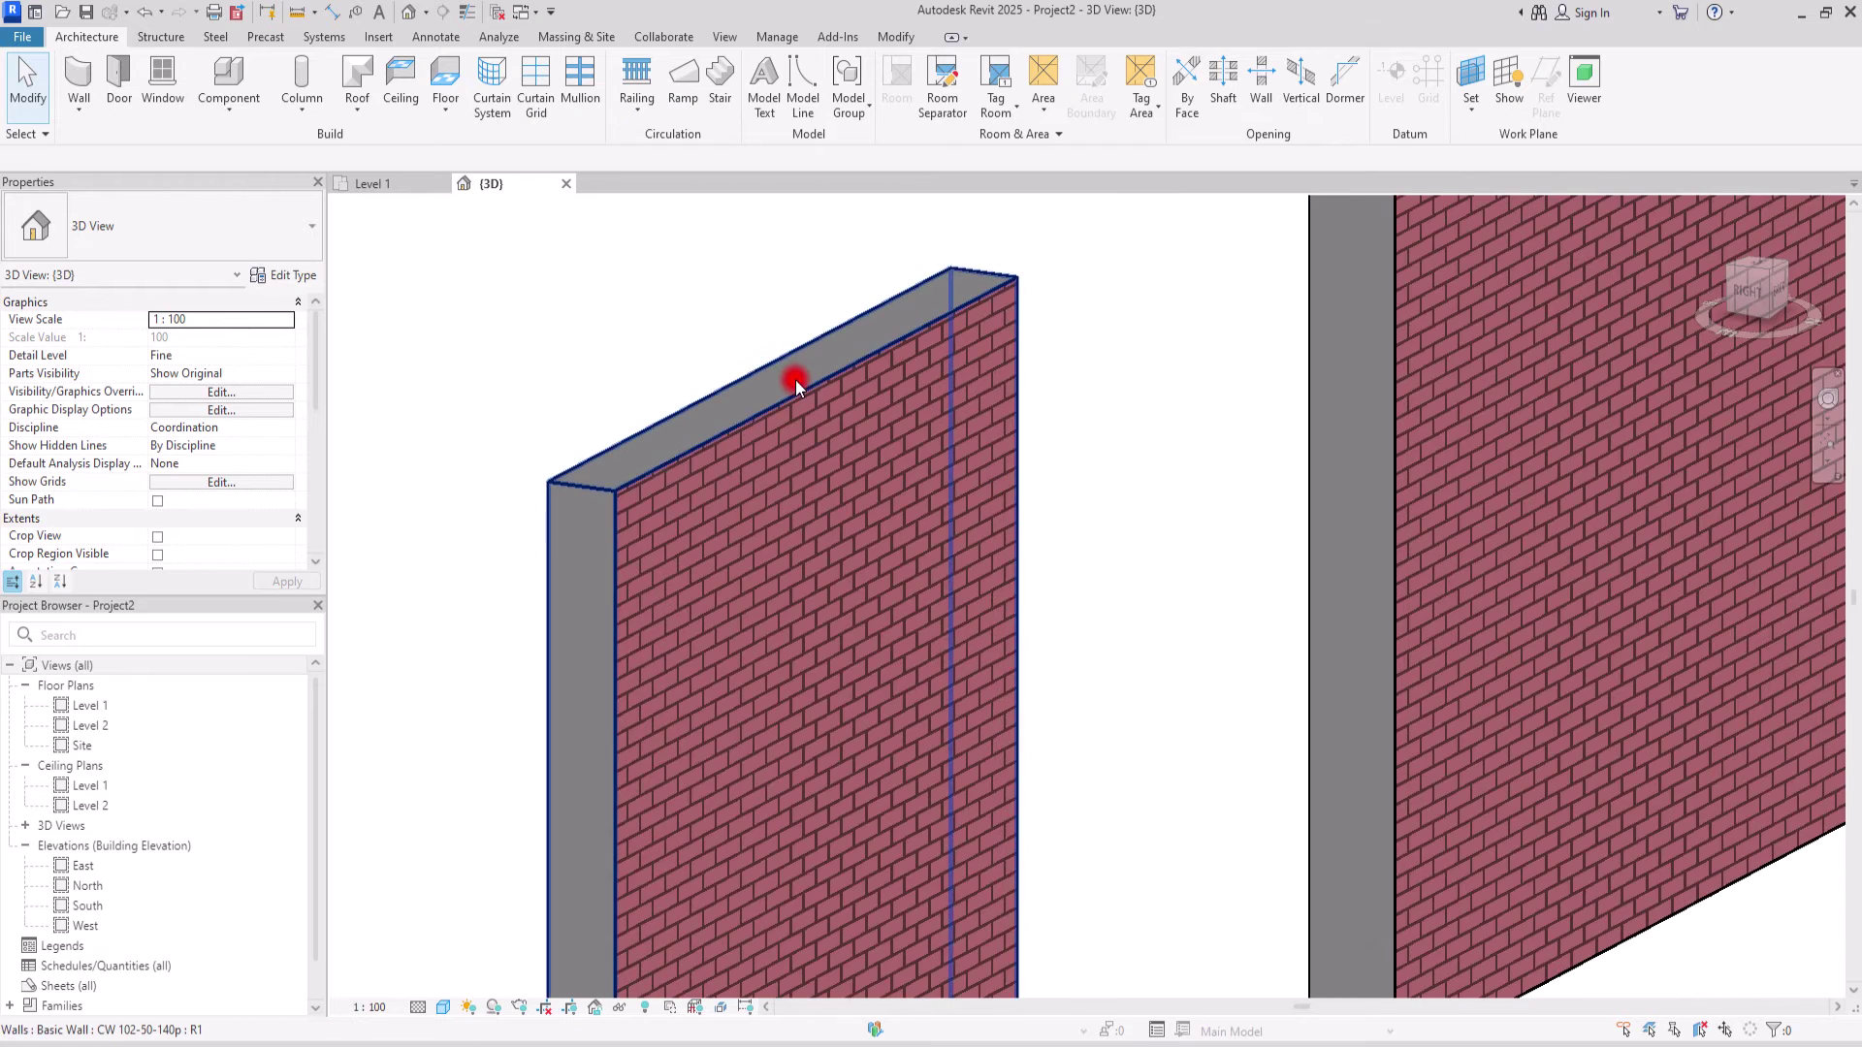
pyautogui.scroll(-2, 672, 528)
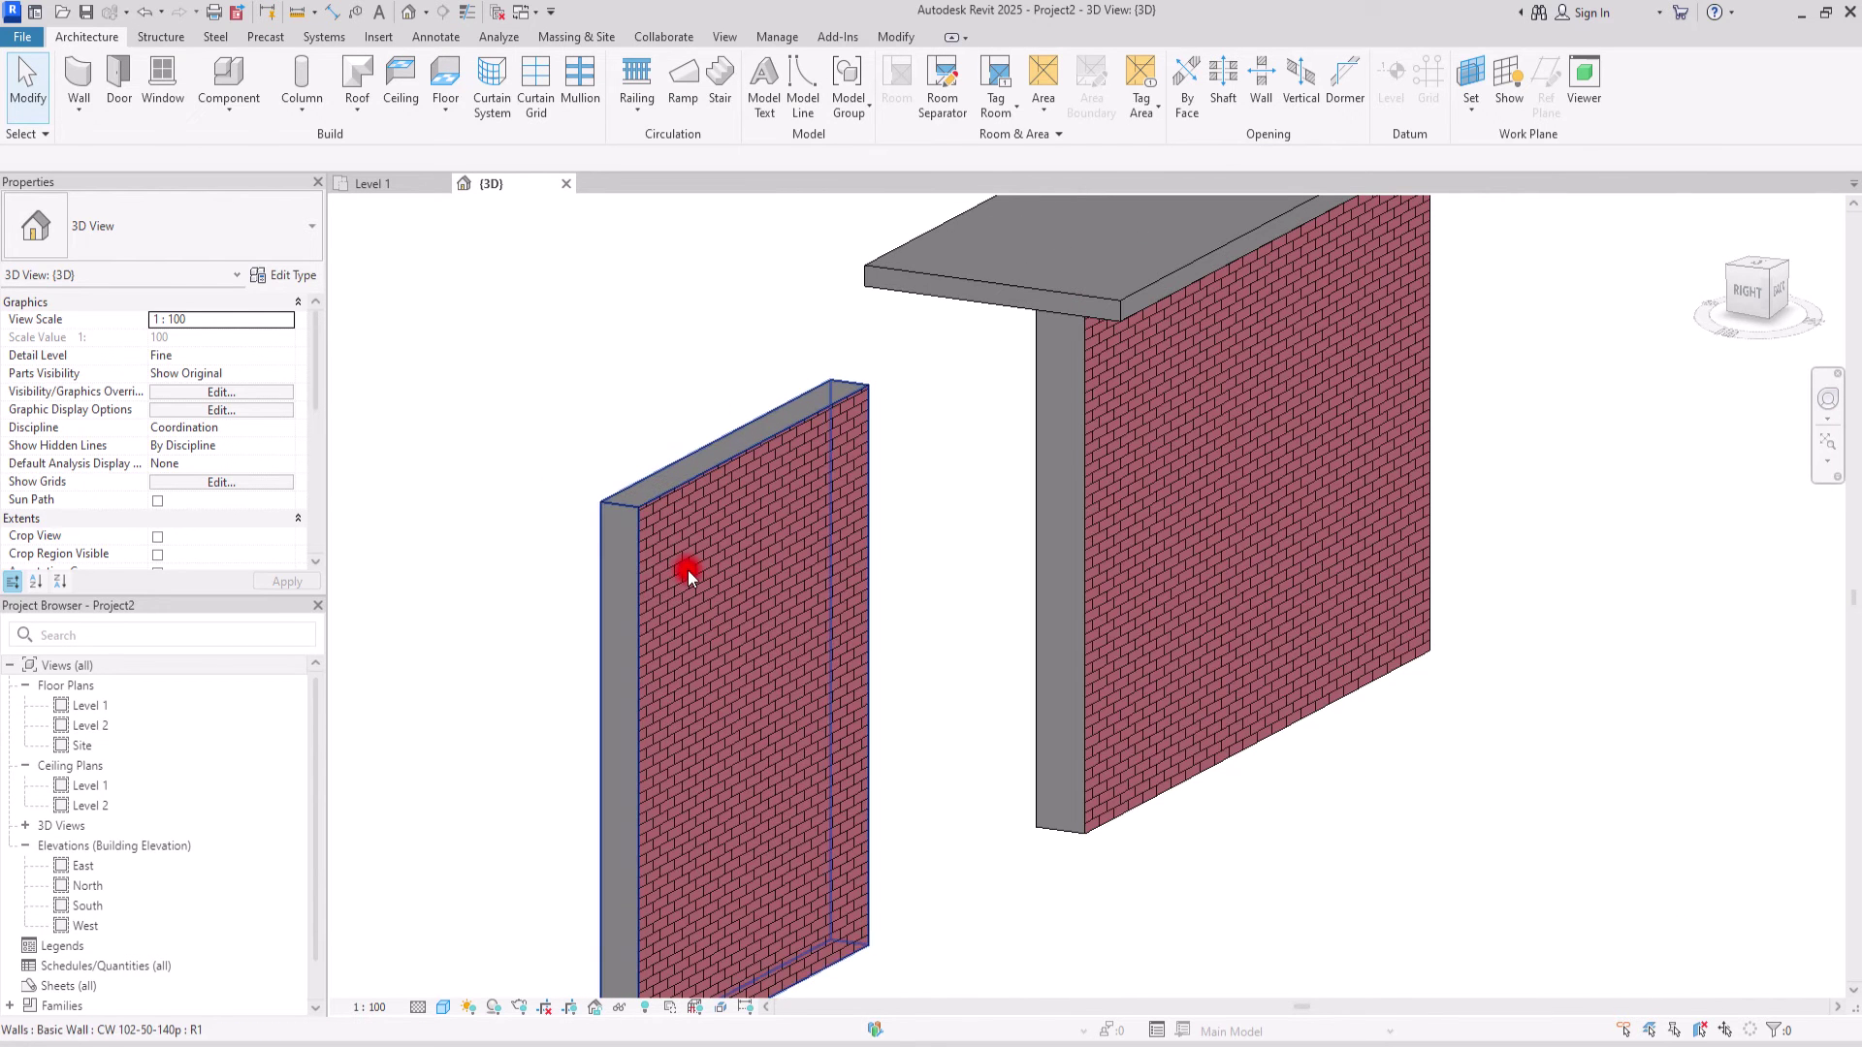
pyautogui.scroll(4, 689, 568)
pyautogui.click(696, 413)
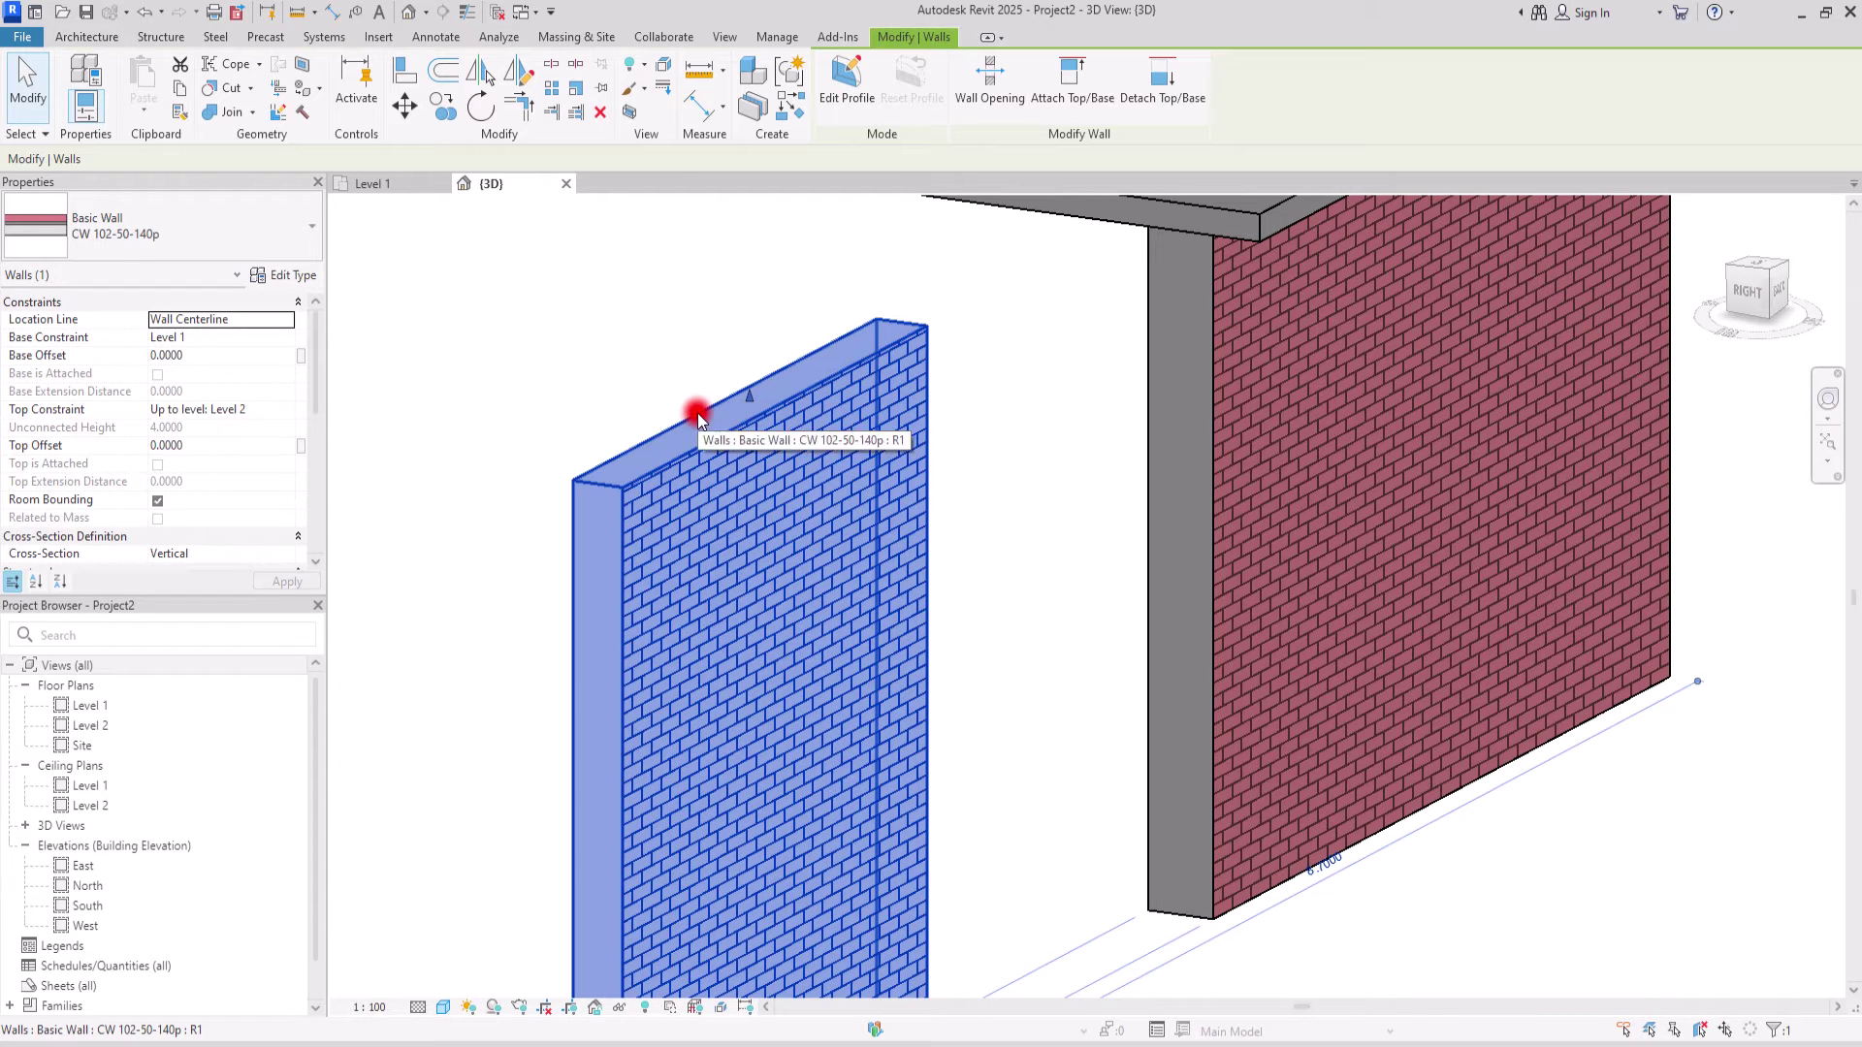
pyautogui.click(750, 105)
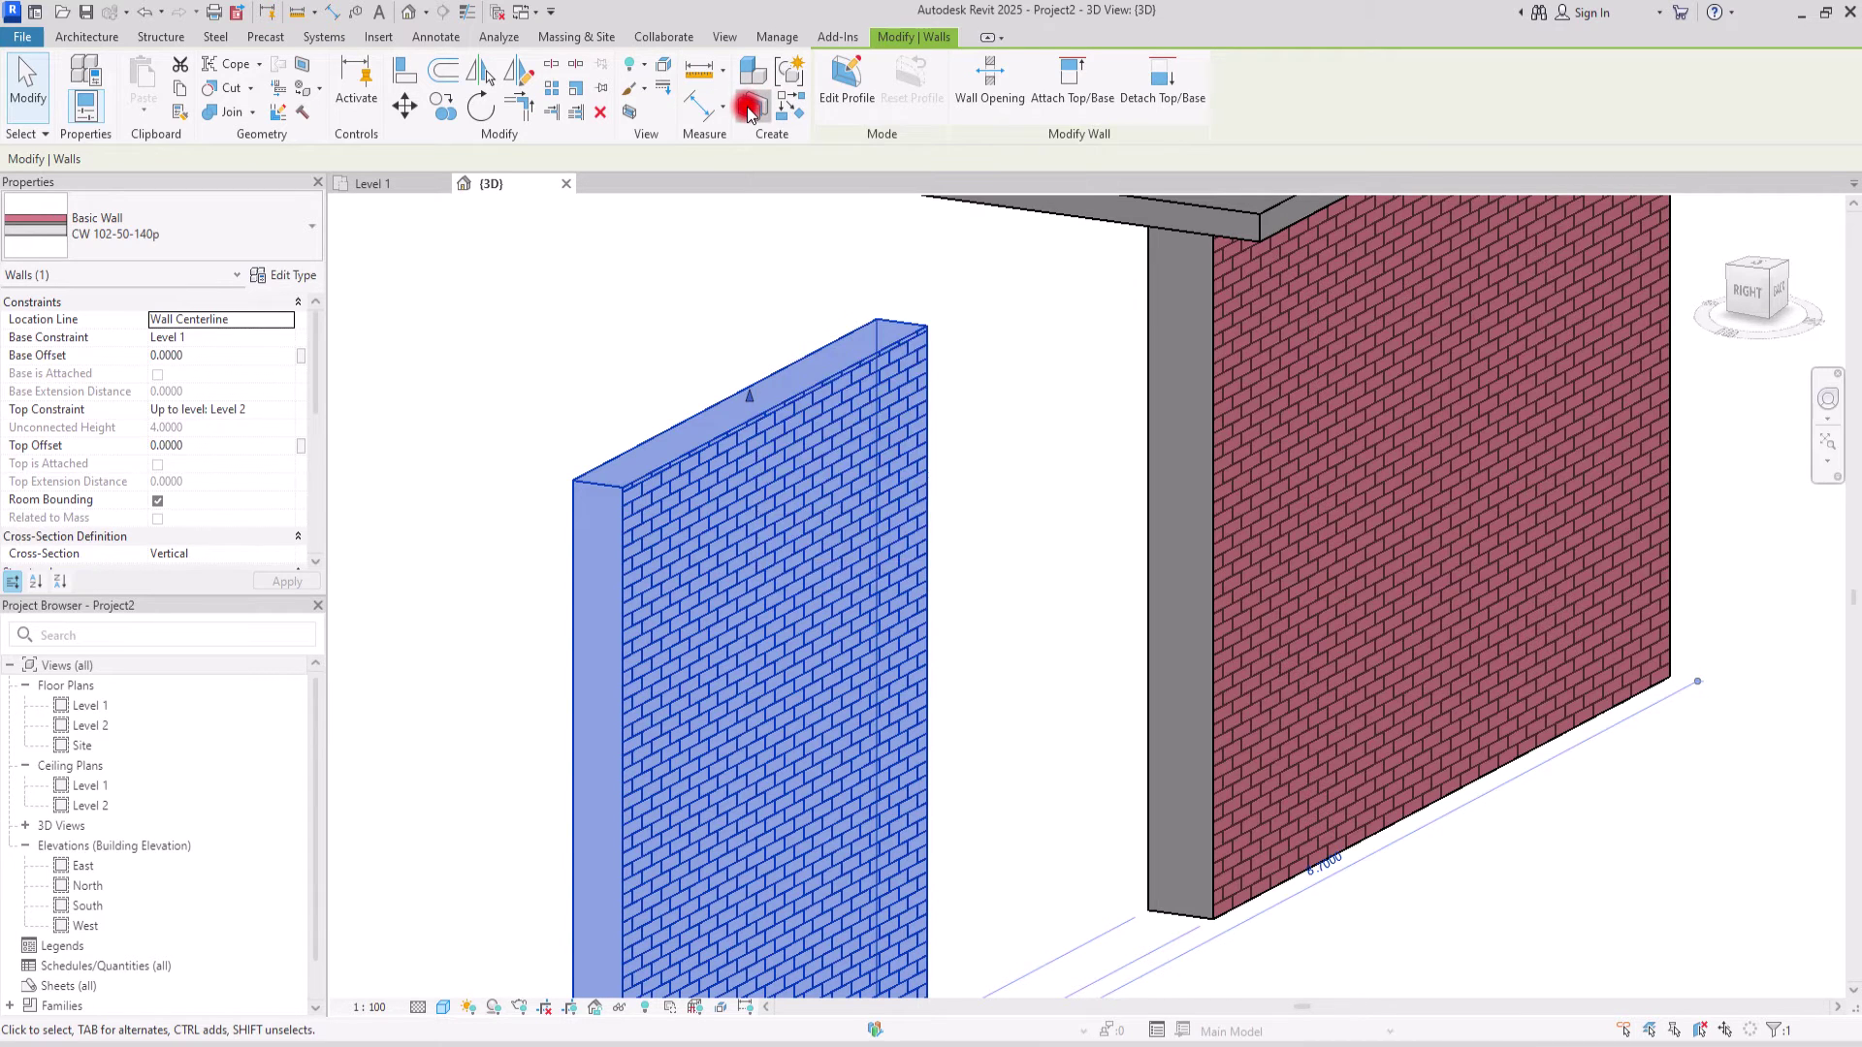
pyautogui.click(528, 394)
pyautogui.scroll(5, 714, 428)
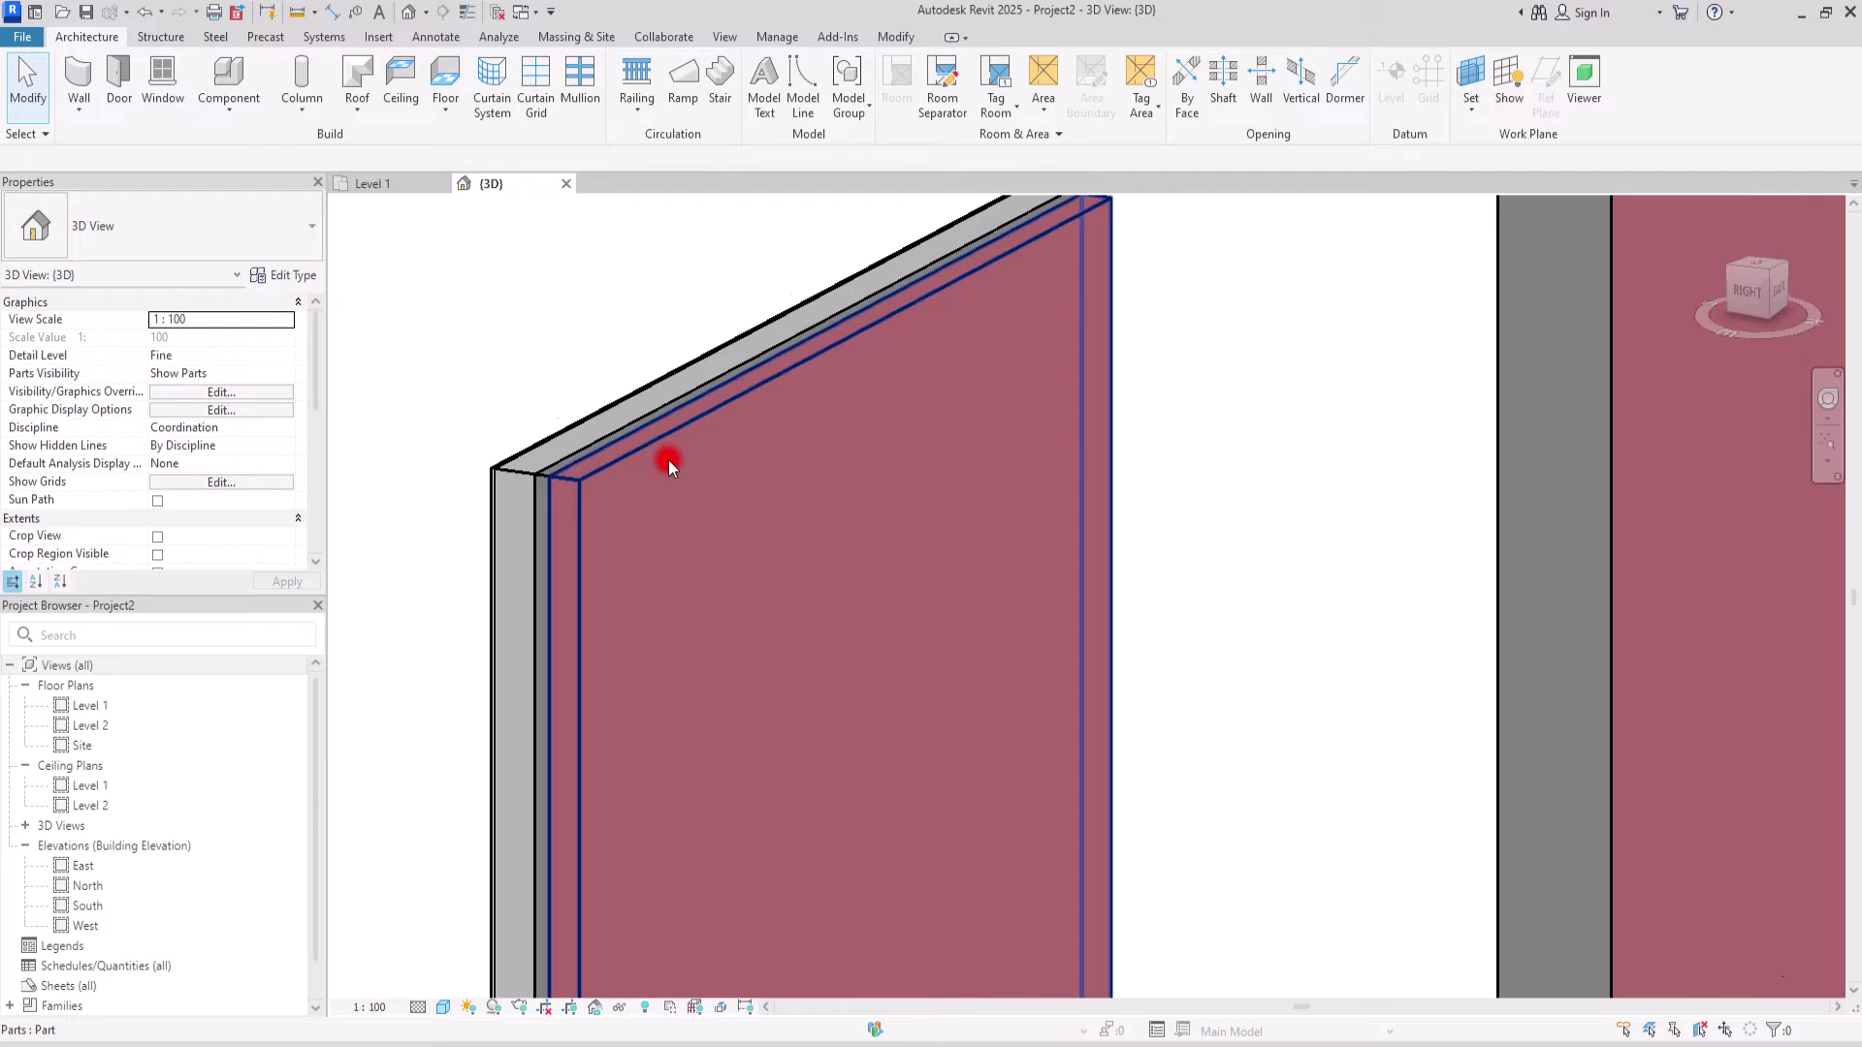
# - Switch the 3D view to thin line display so the edges of the wall's parts are easier to distinguish
pyautogui.scroll(5, 611, 353)
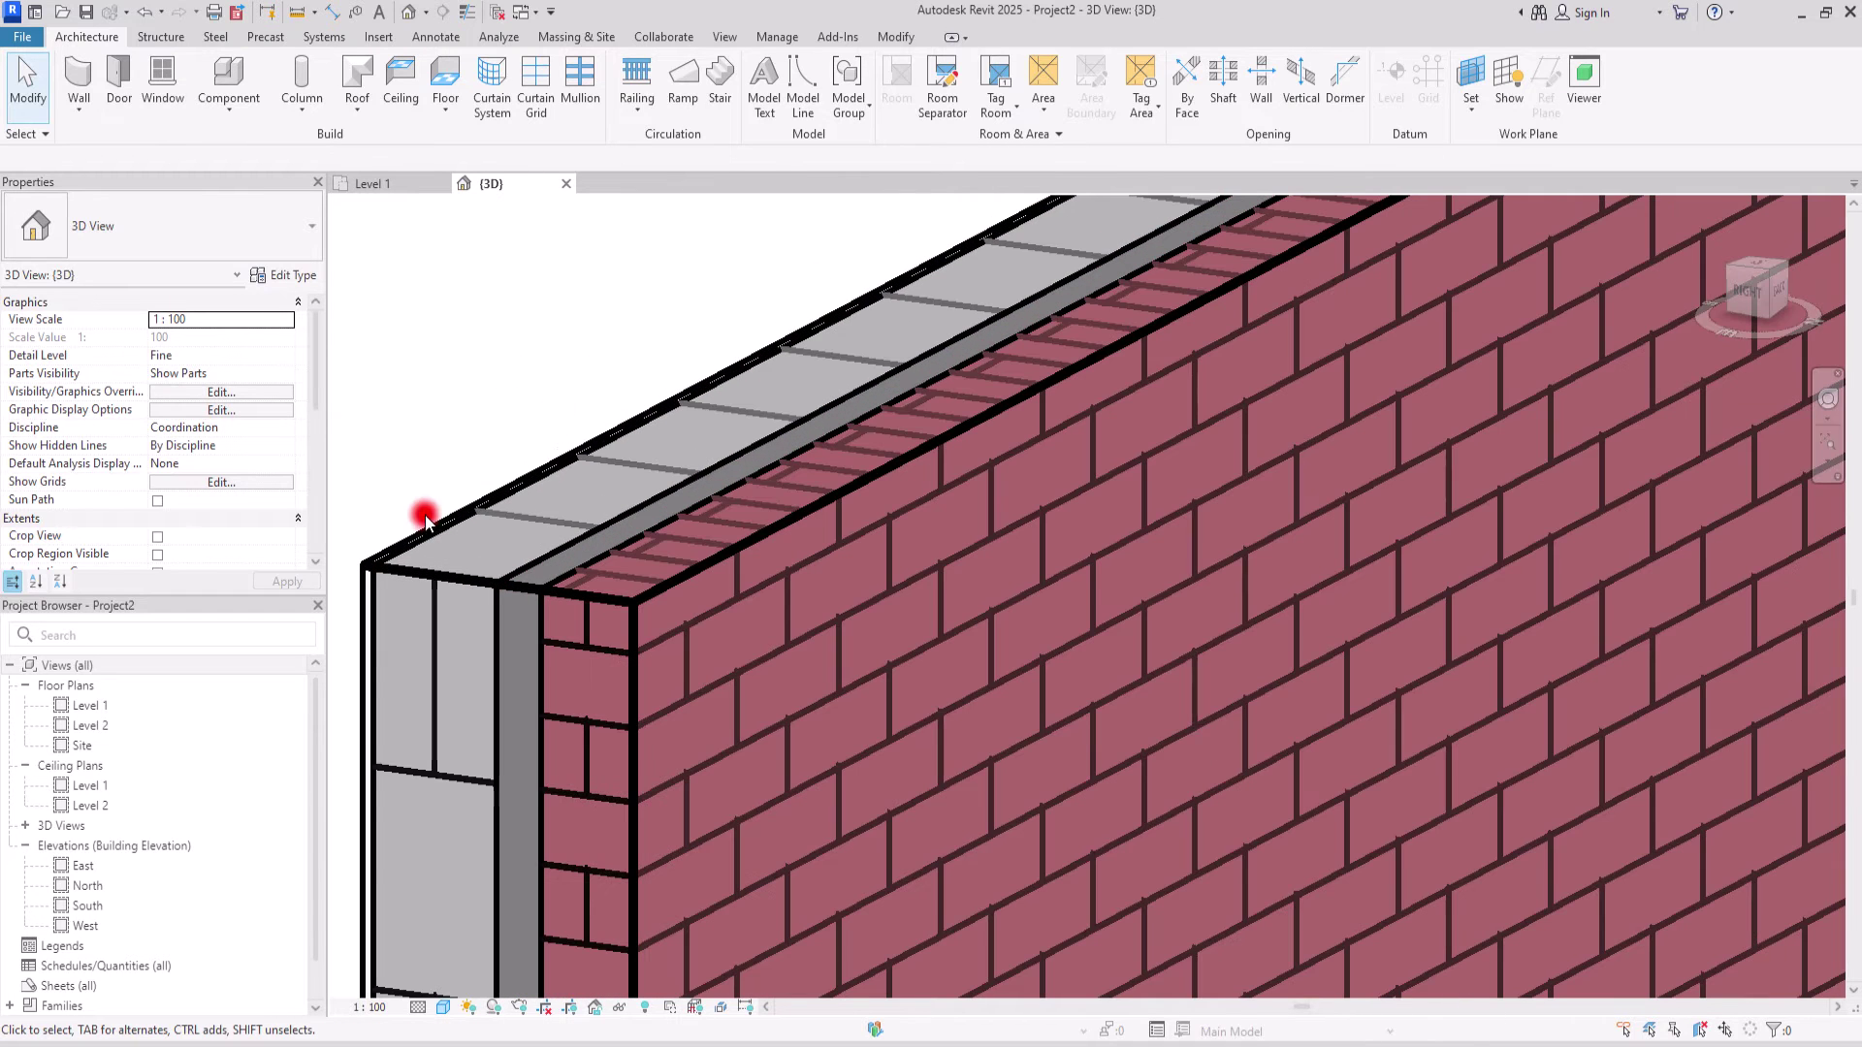
pyautogui.click(466, 14)
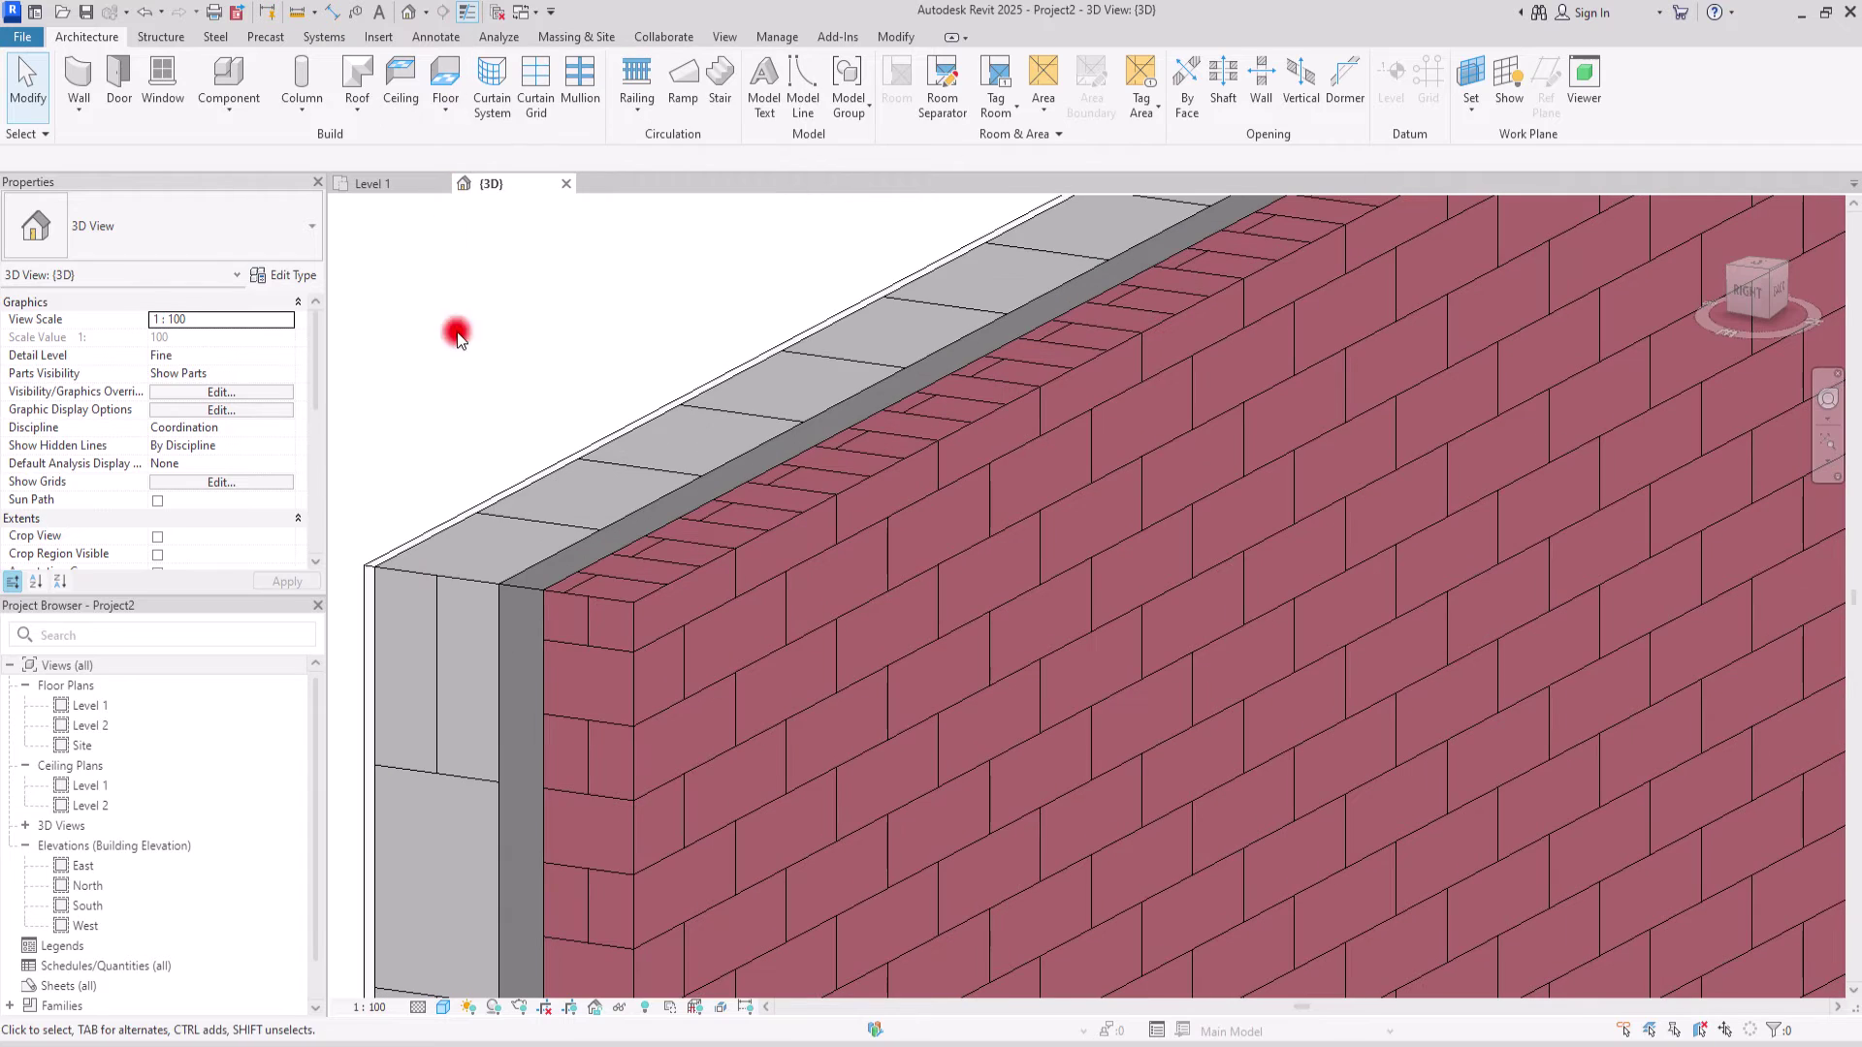
pyautogui.click(541, 446)
pyautogui.click(584, 329)
pyautogui.scroll(-5, 636, 359)
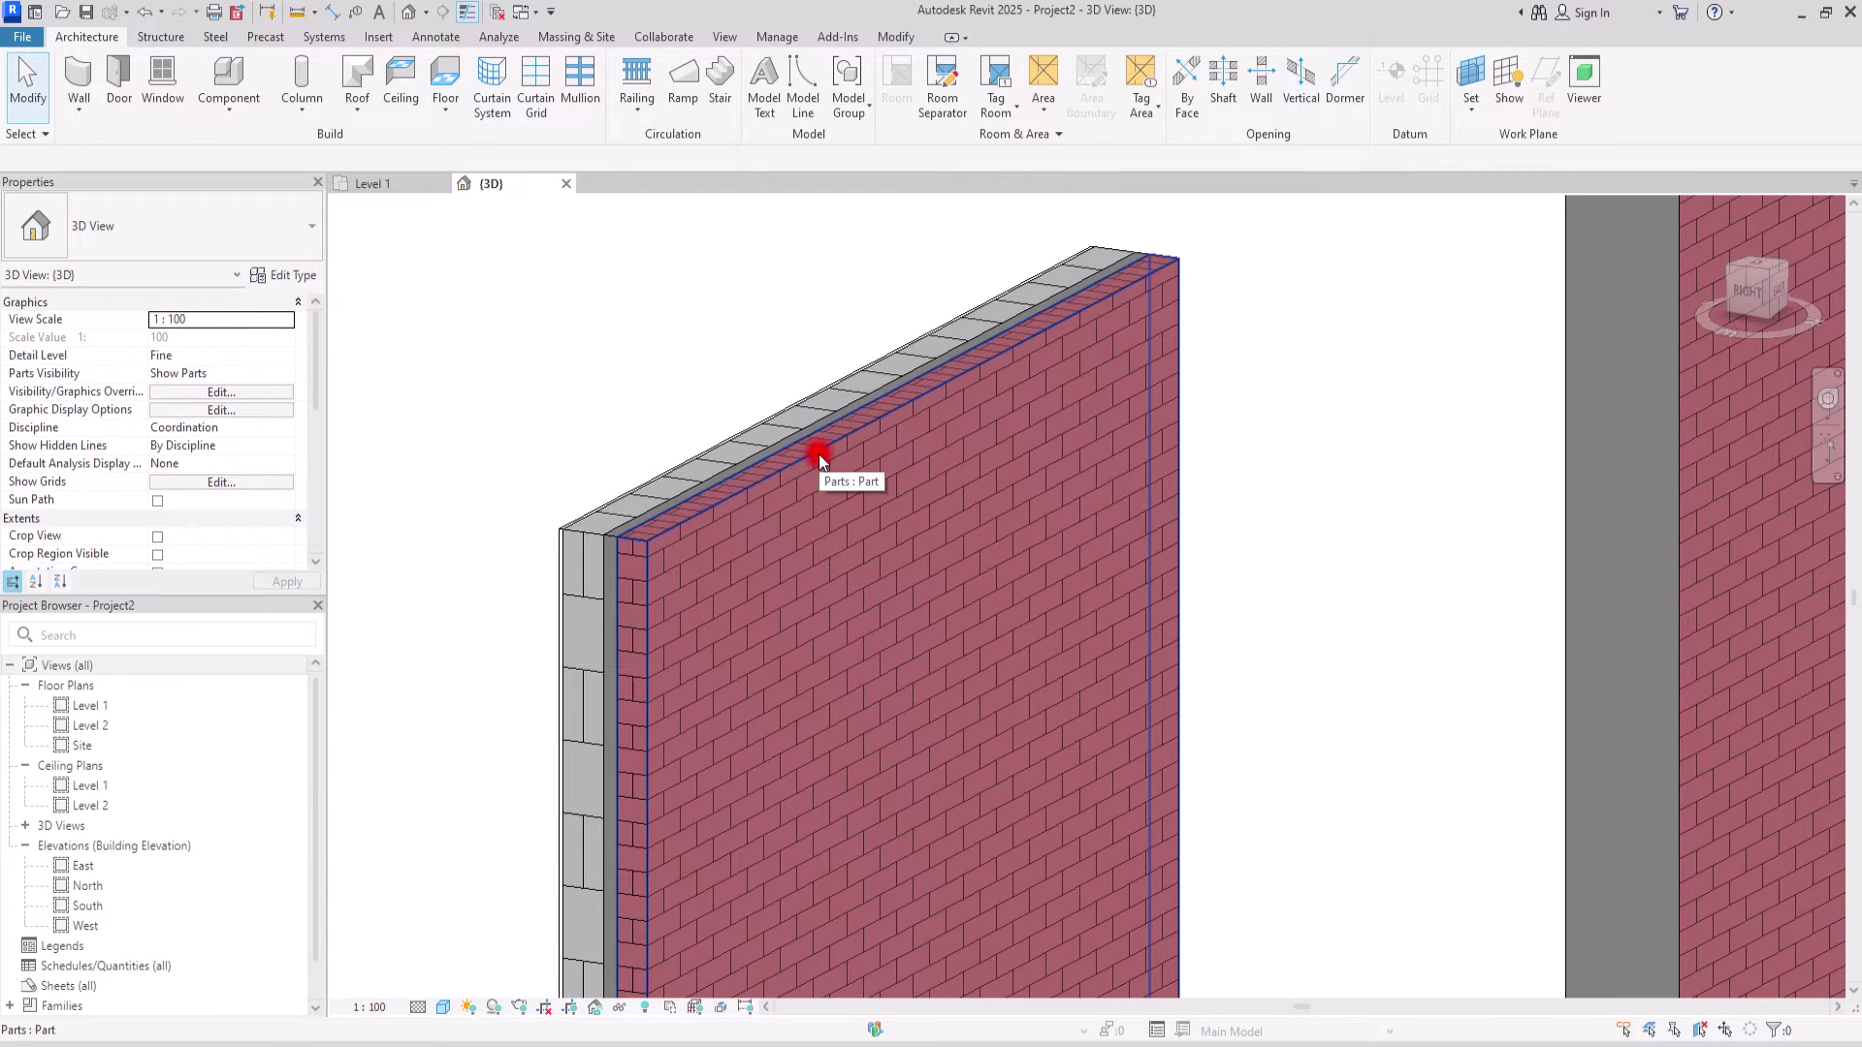
# - Turn on Show Shape Handles for the outer brick part of the CW 102-50-140p wall
pyautogui.click(818, 454)
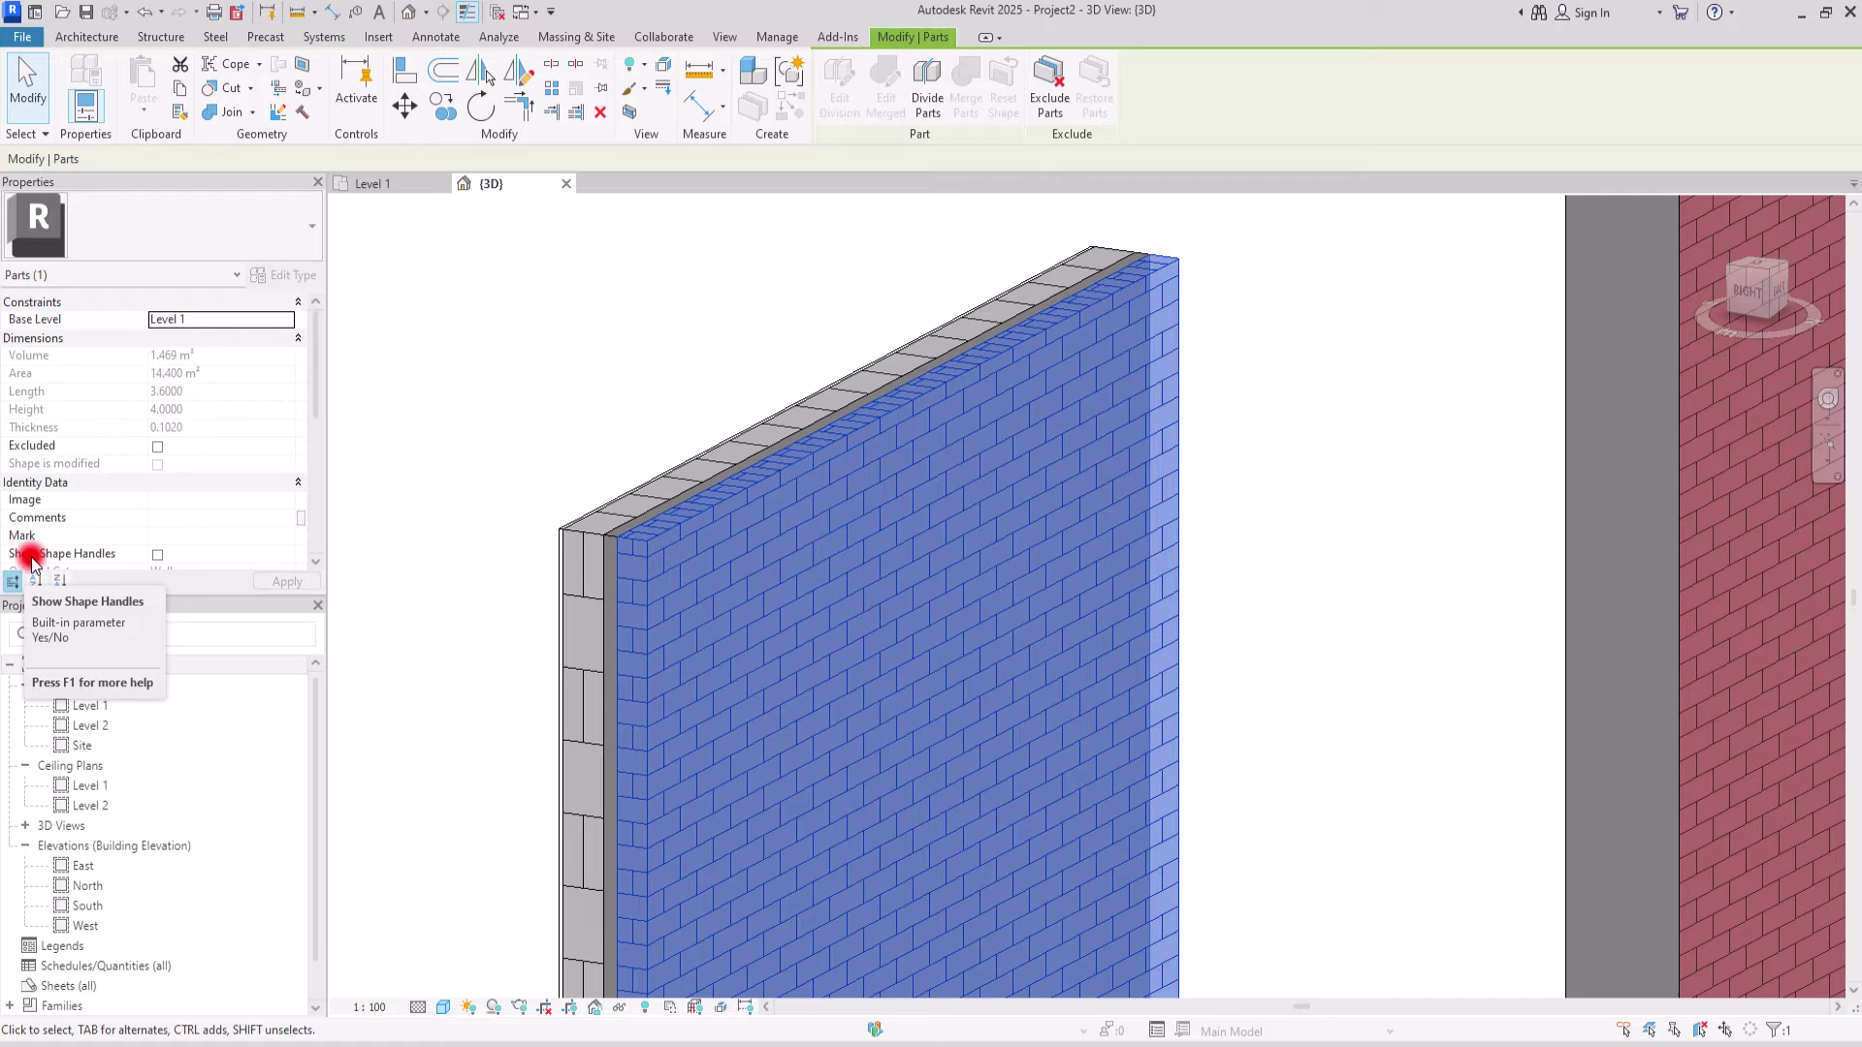
pyautogui.moveTo(323, 355); pyautogui.dragTo(312, 394)
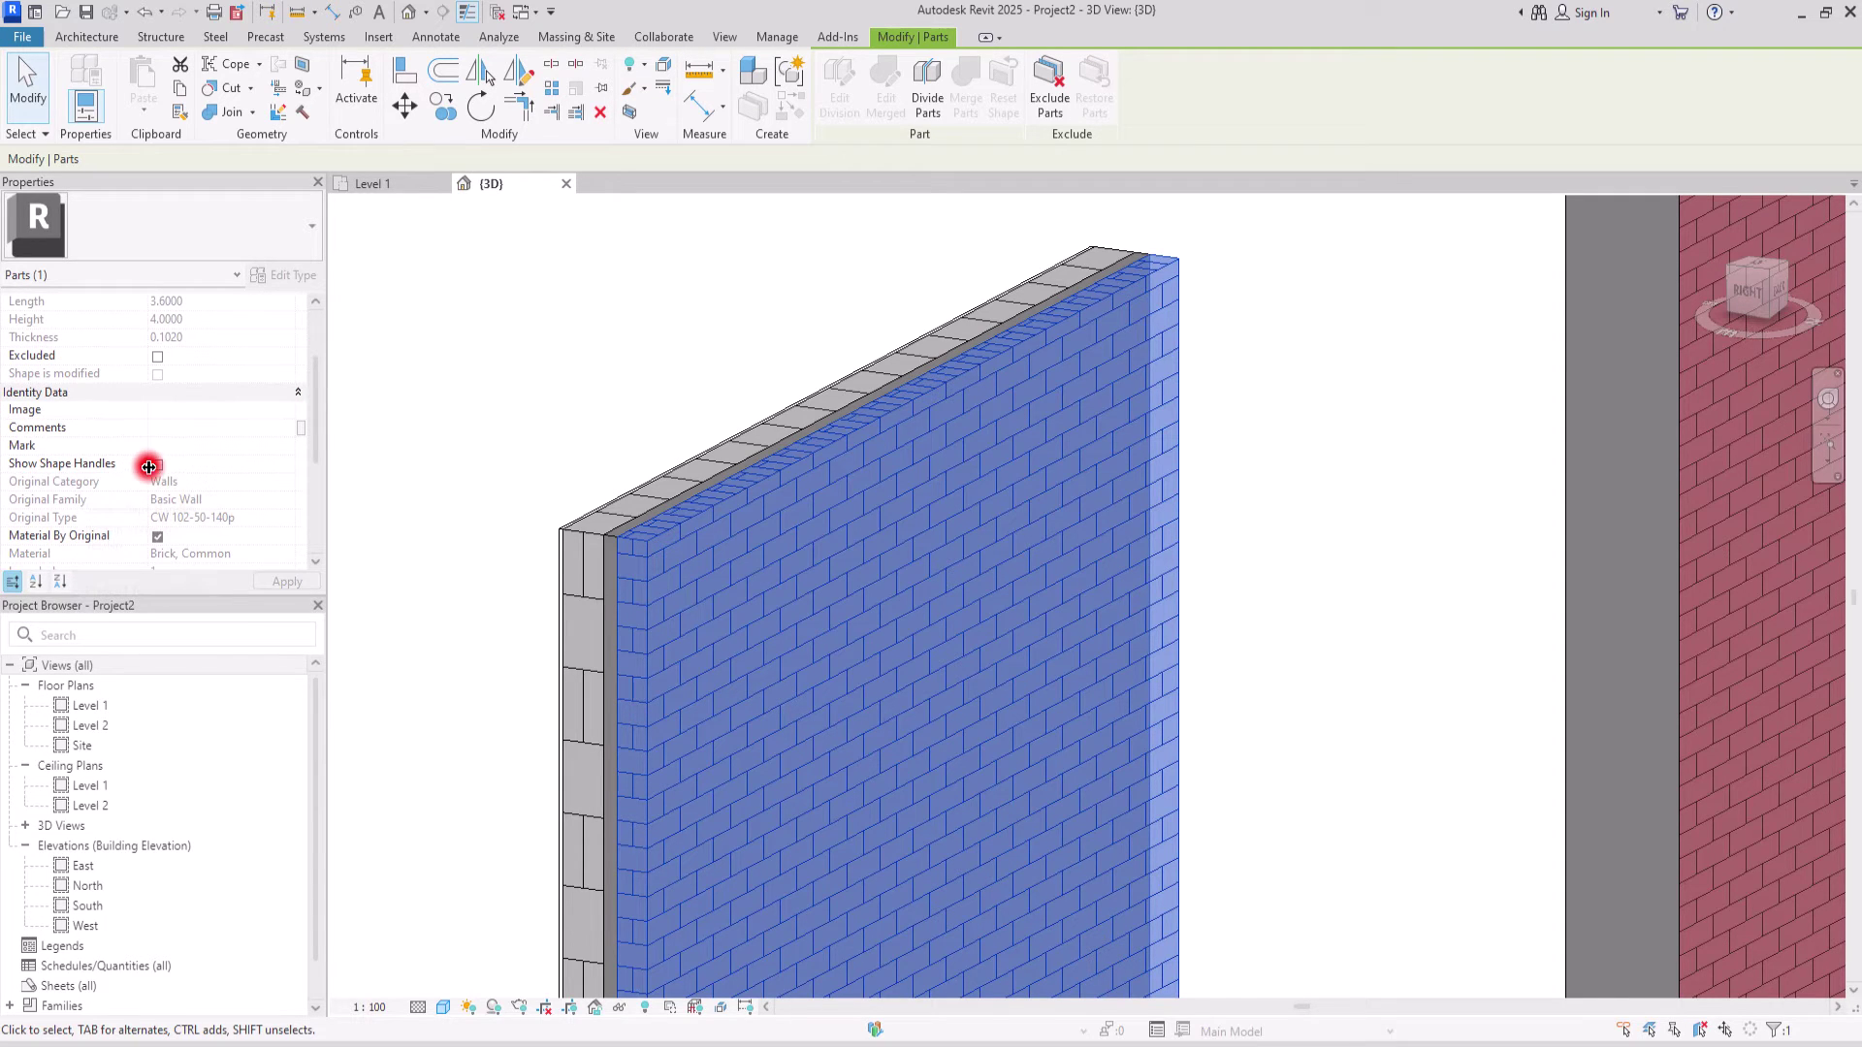
pyautogui.click(724, 339)
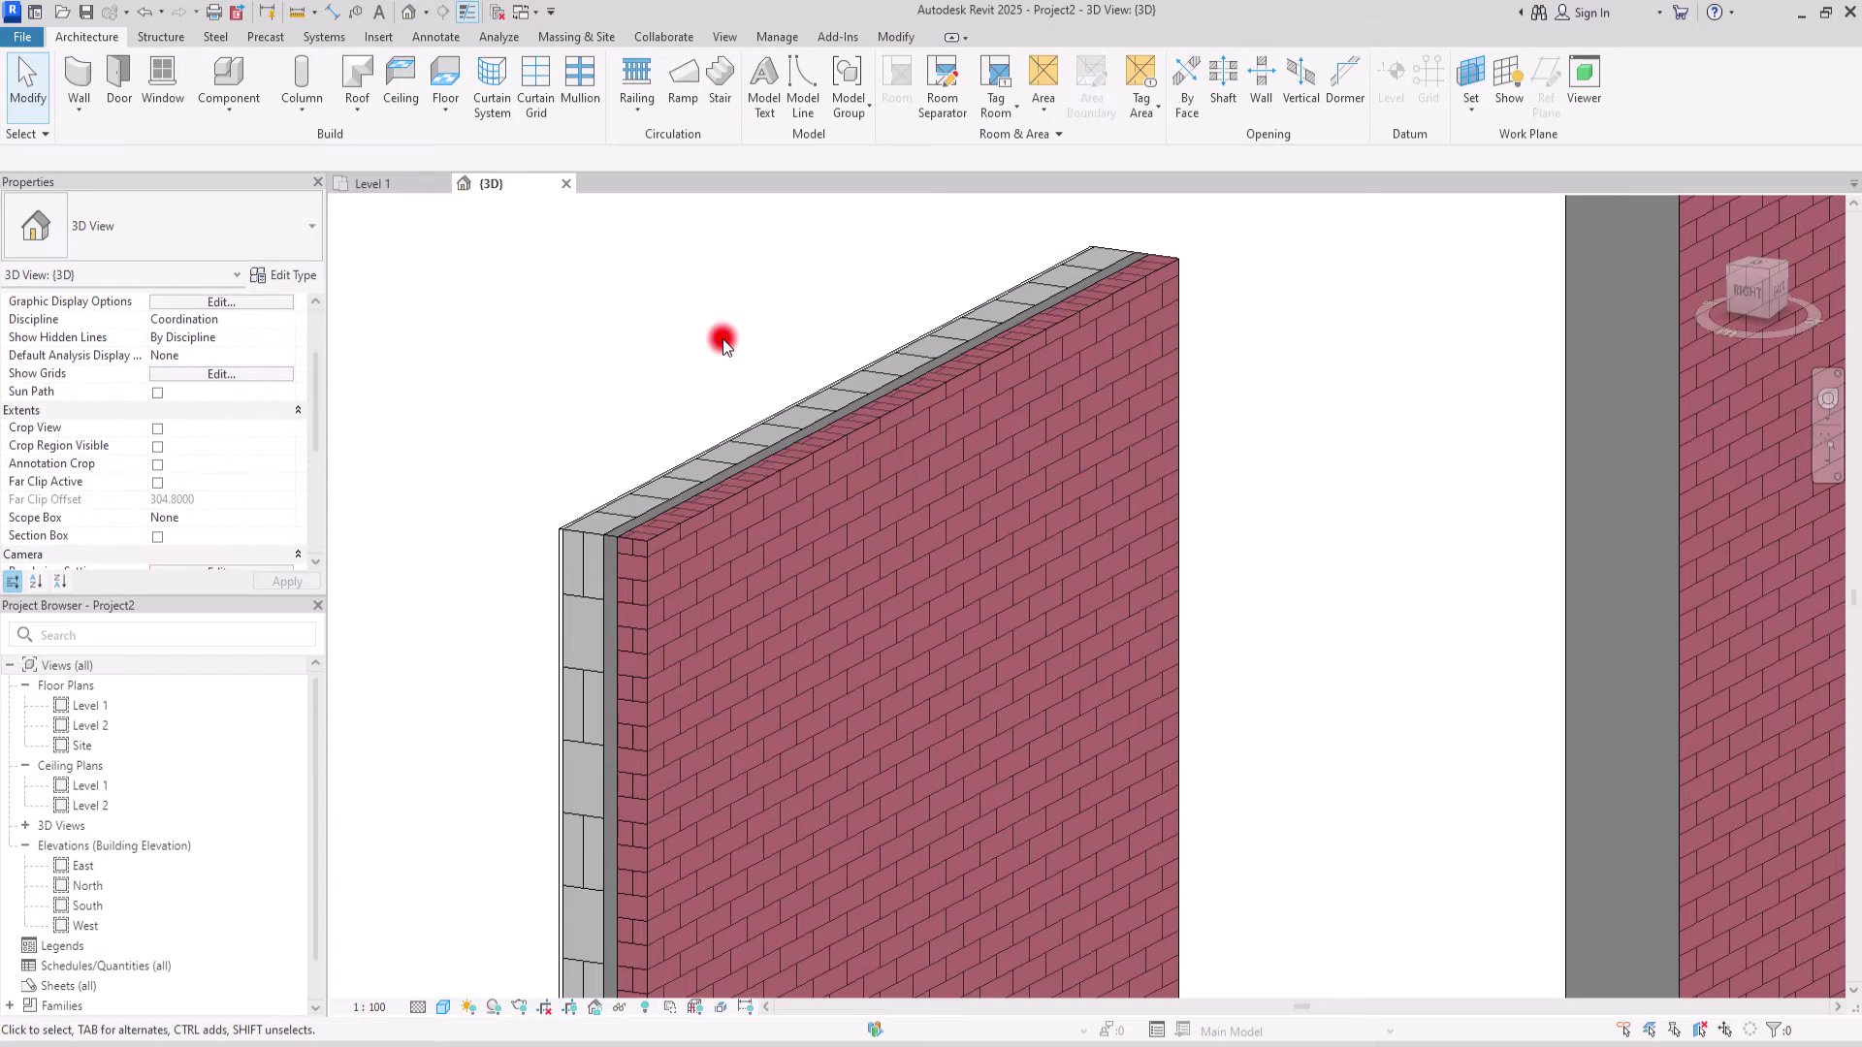
pyautogui.click(878, 411)
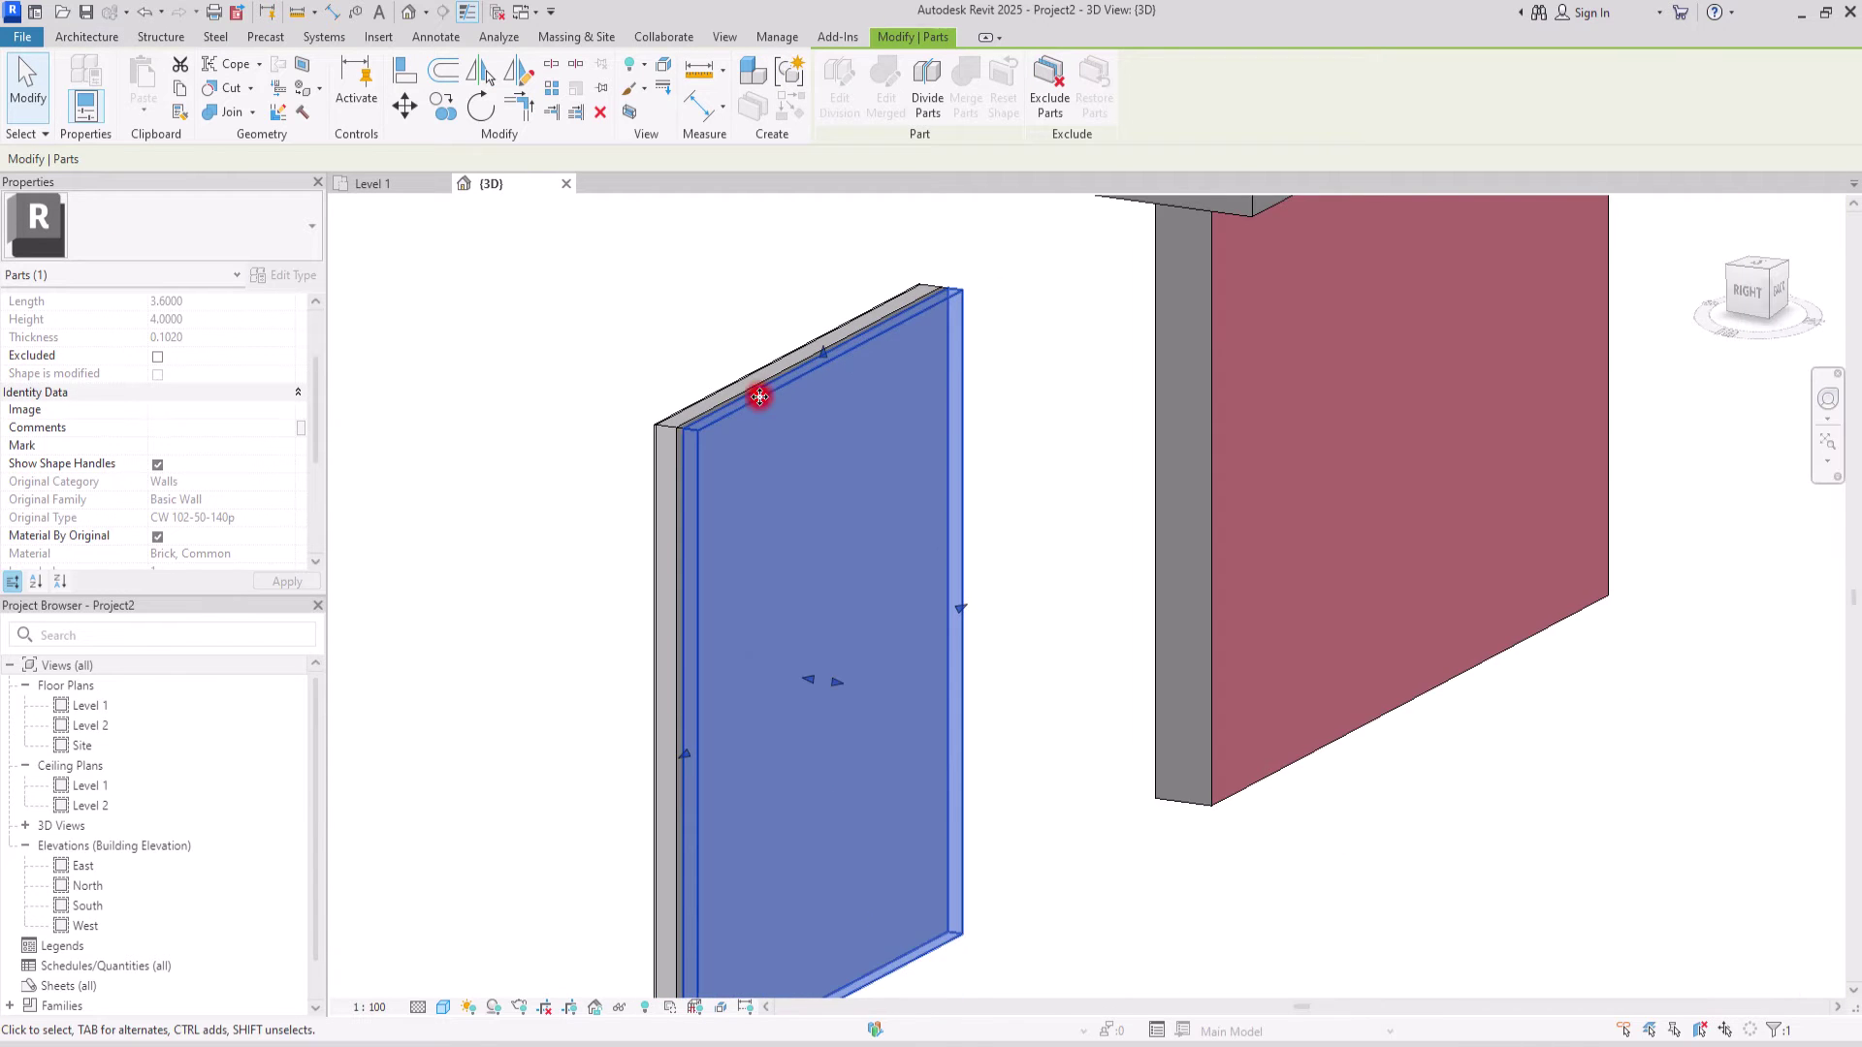
pyautogui.scroll(1, 831, 665)
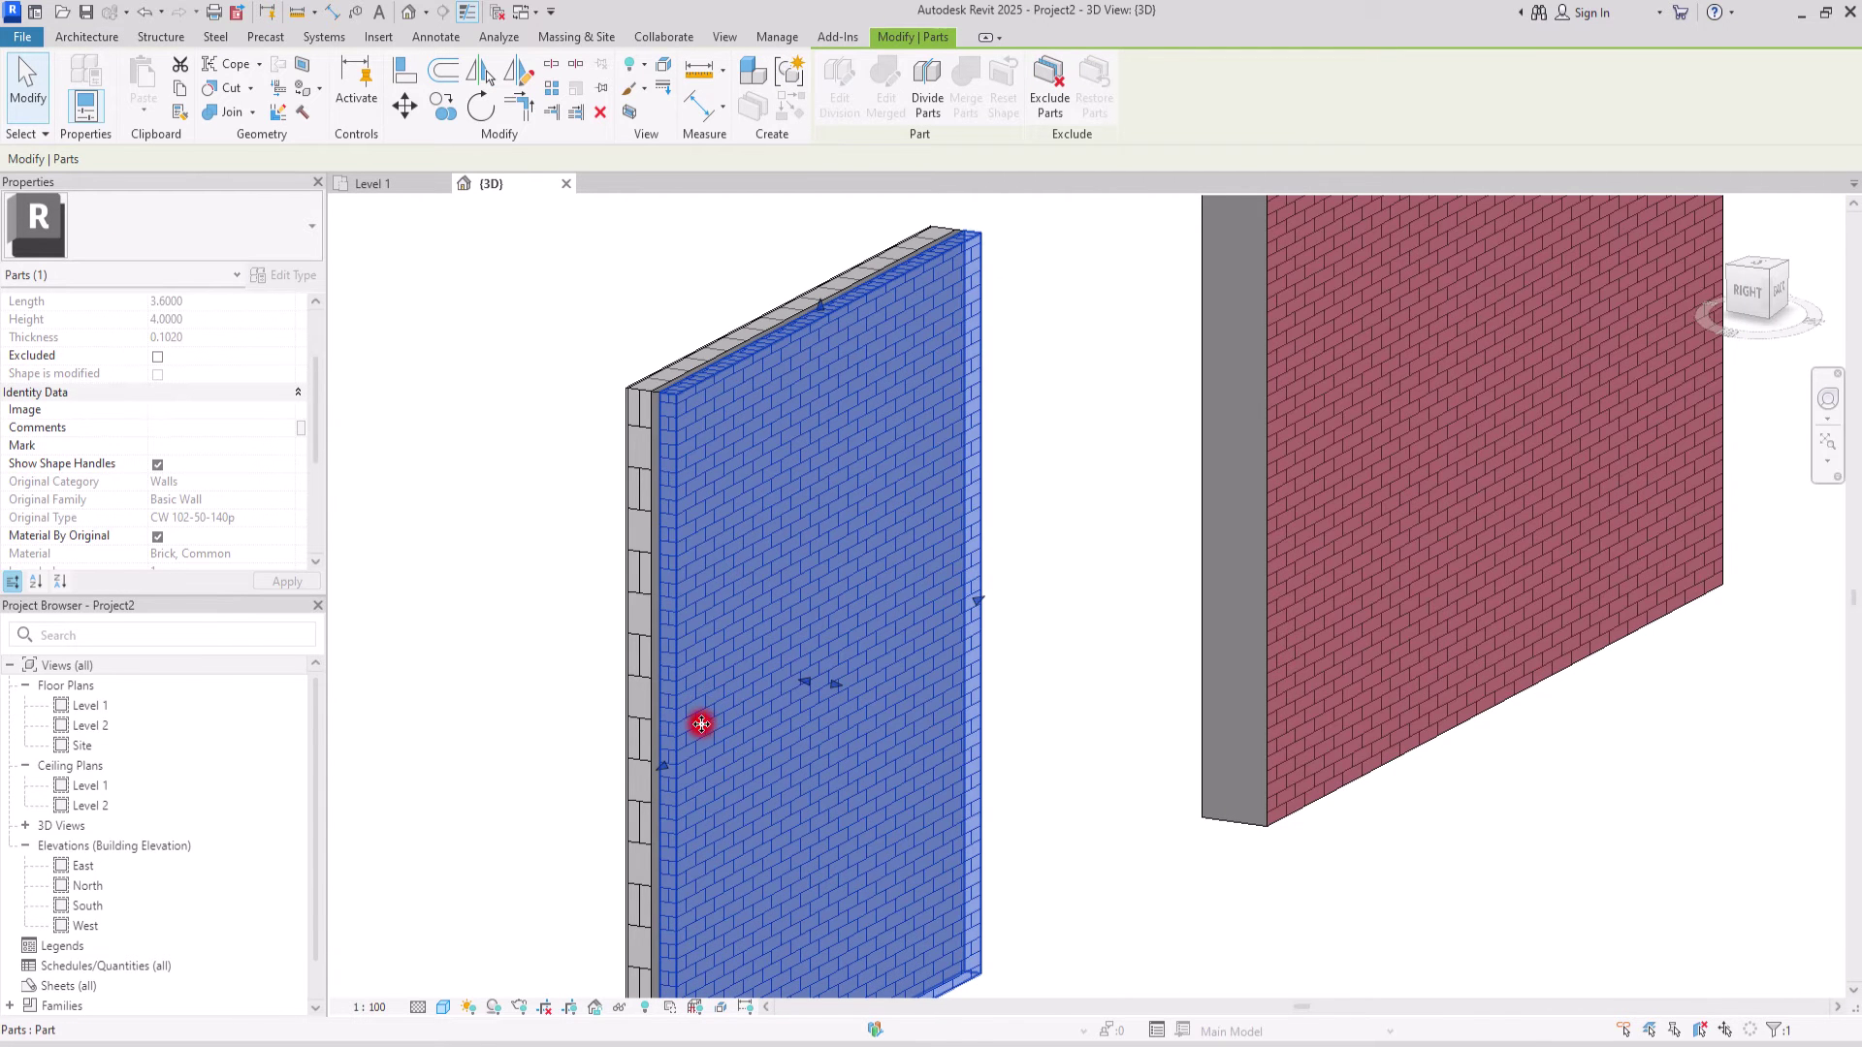
pyautogui.scroll(-3, 831, 436)
pyautogui.scroll(3, 853, 753)
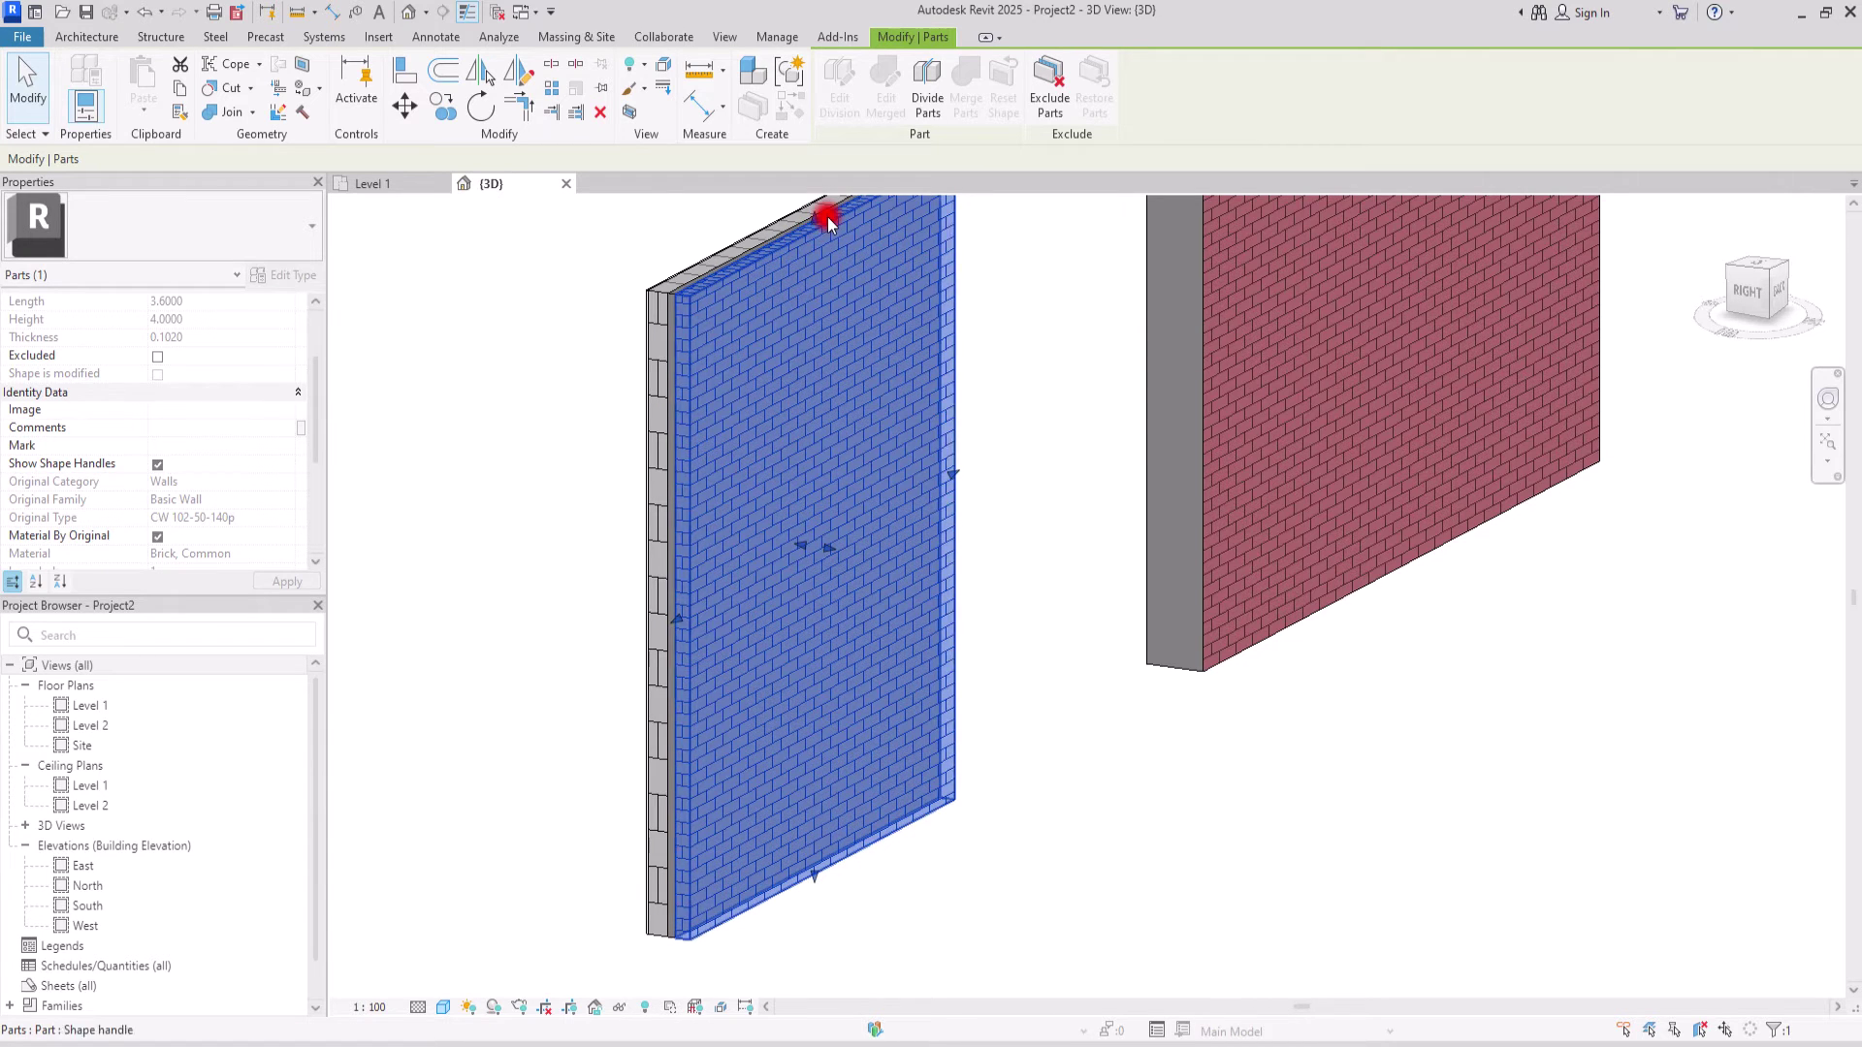
# - Lower the brick part's top to a height of about 1.49 m and pull its near end in to about 2.62 m long
pyautogui.moveTo(827, 221); pyautogui.dragTo(821, 495)
pyautogui.moveTo(821, 600); pyautogui.dragTo(821, 597)
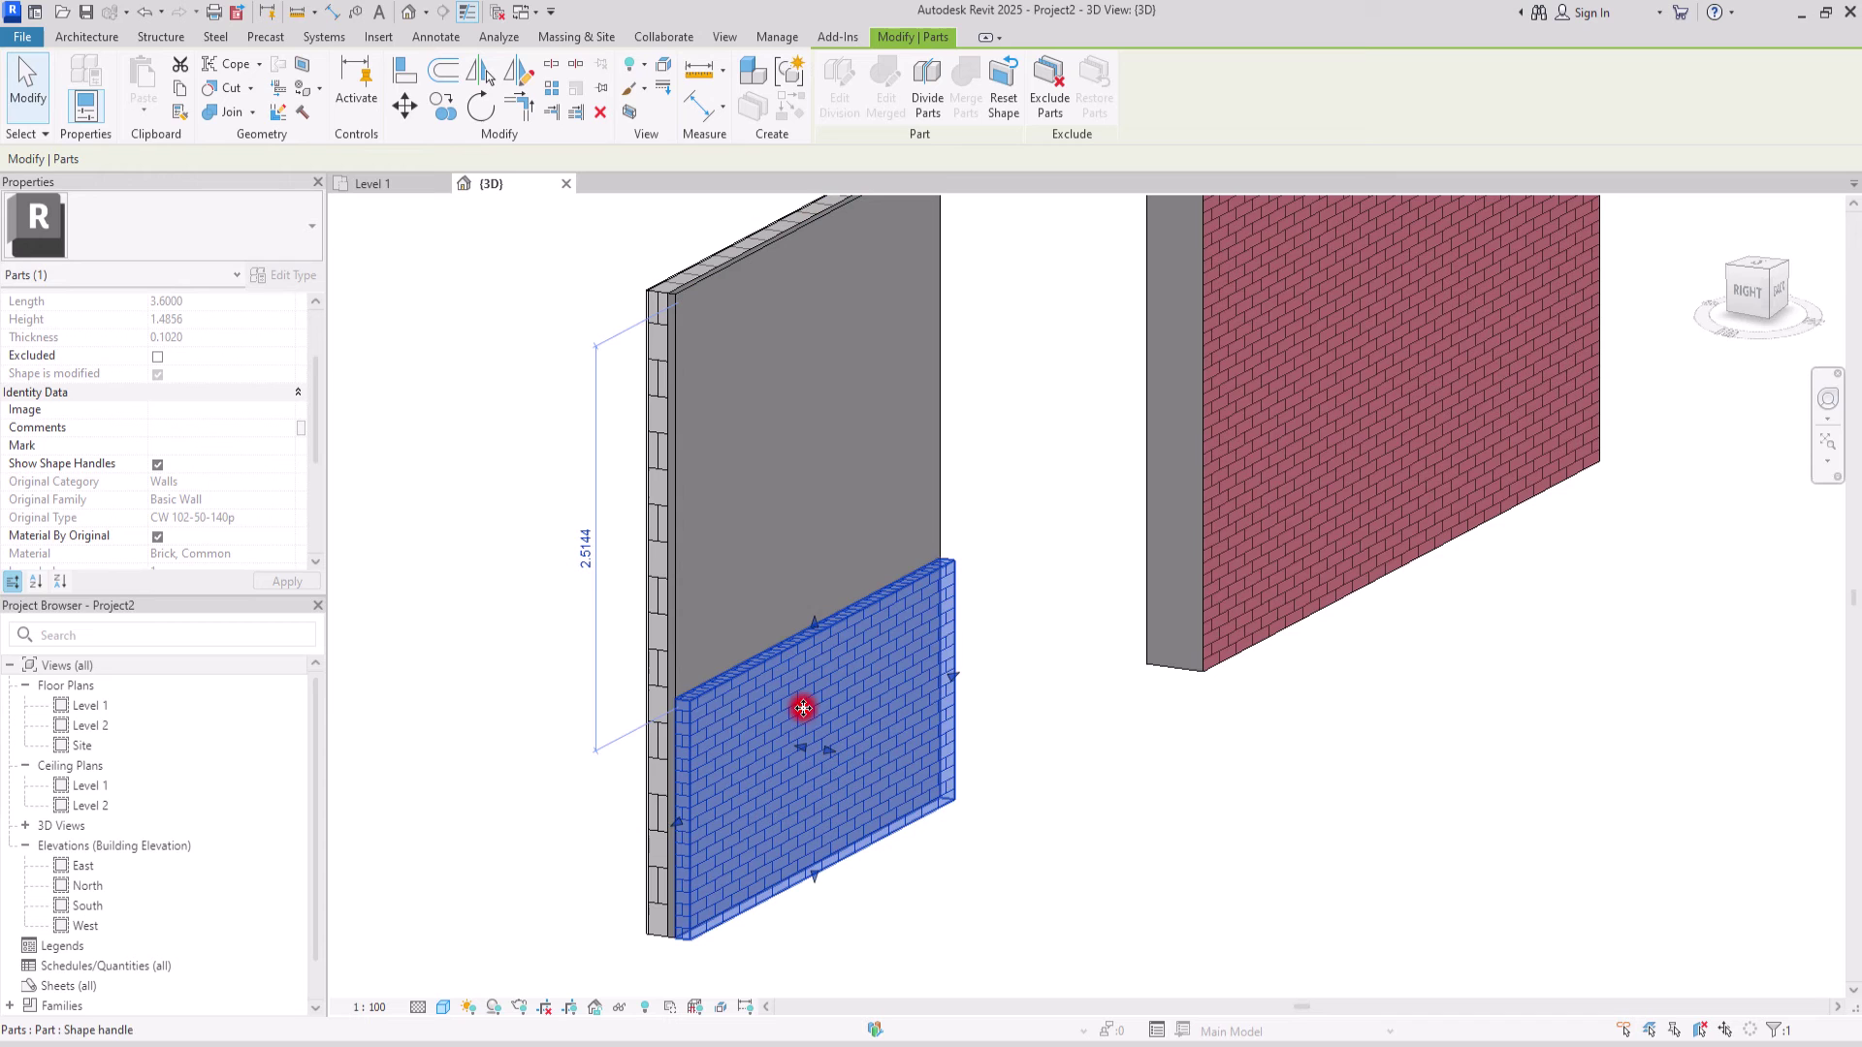
pyautogui.moveTo(665, 811); pyautogui.dragTo(764, 801)
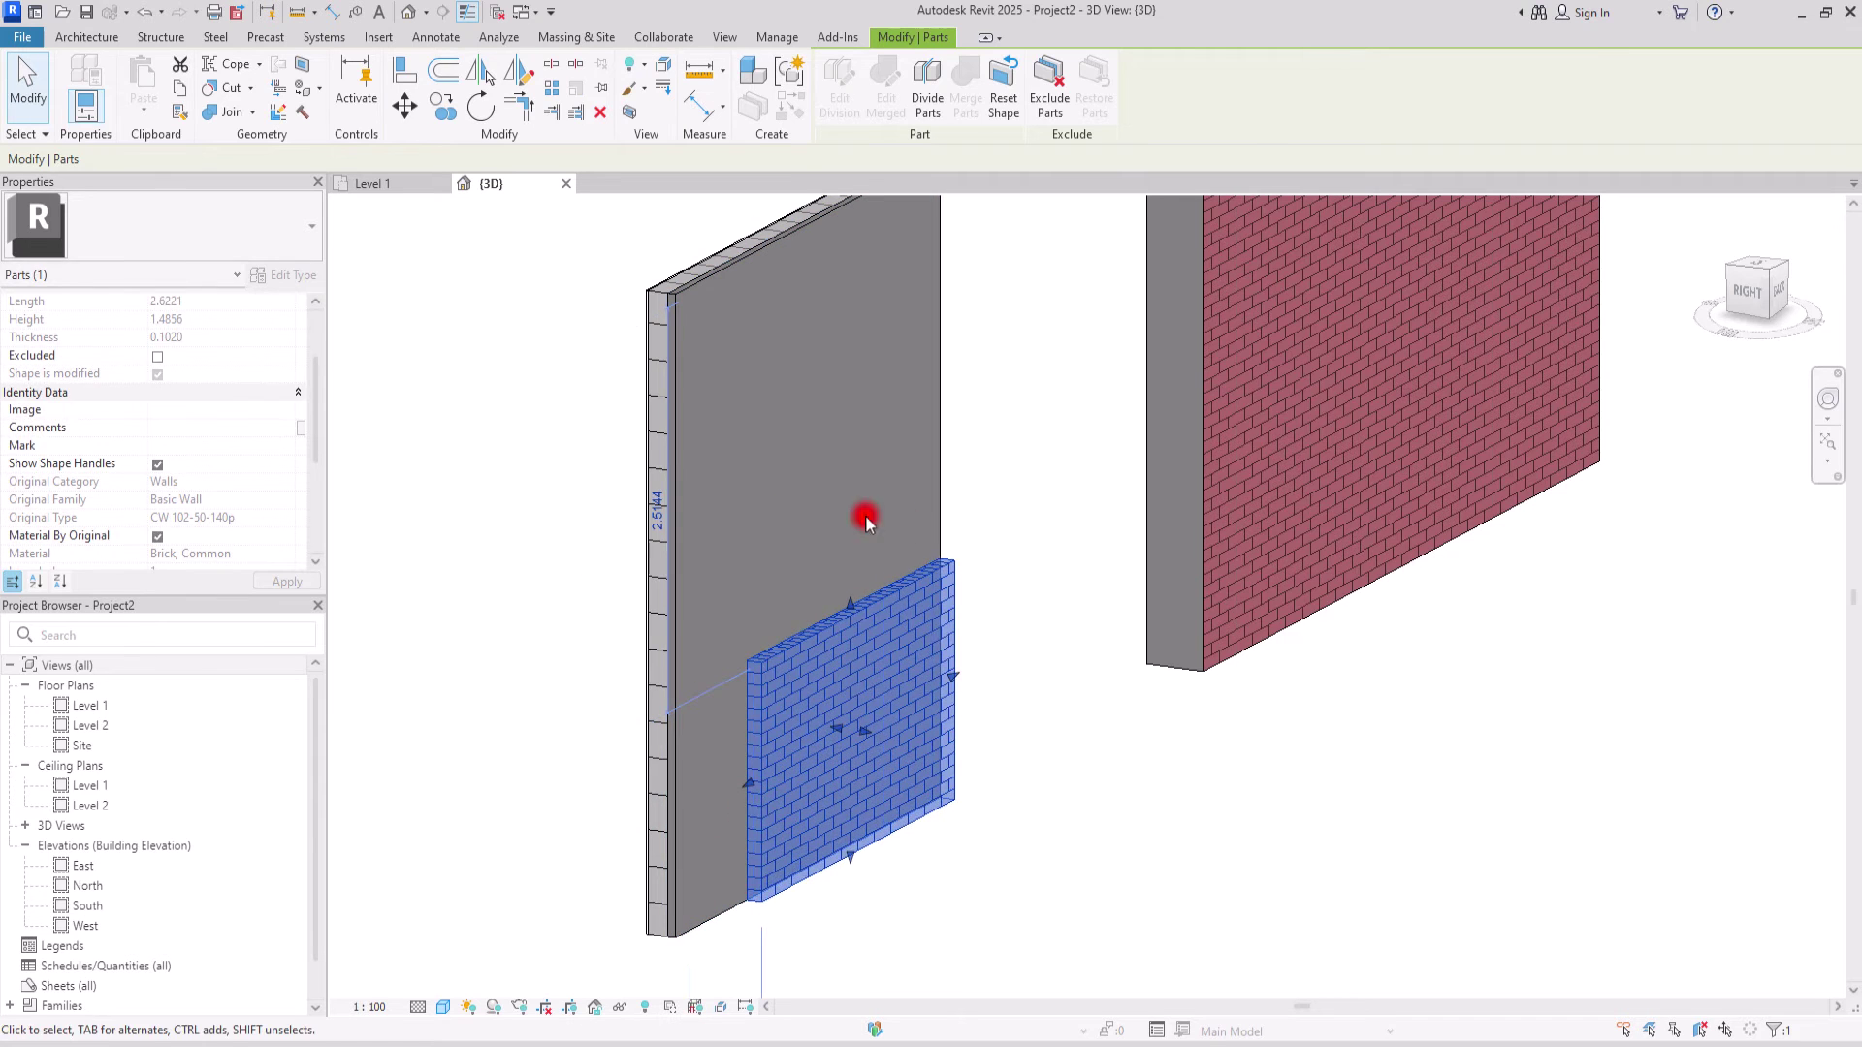
pyautogui.click(568, 504)
# - Show shape handles on the cavity fill part, shorten it to about 2.87 m, and lower its top to slightly above the brick
pyautogui.scroll(-2, 569, 505)
pyautogui.scroll(3, 676, 362)
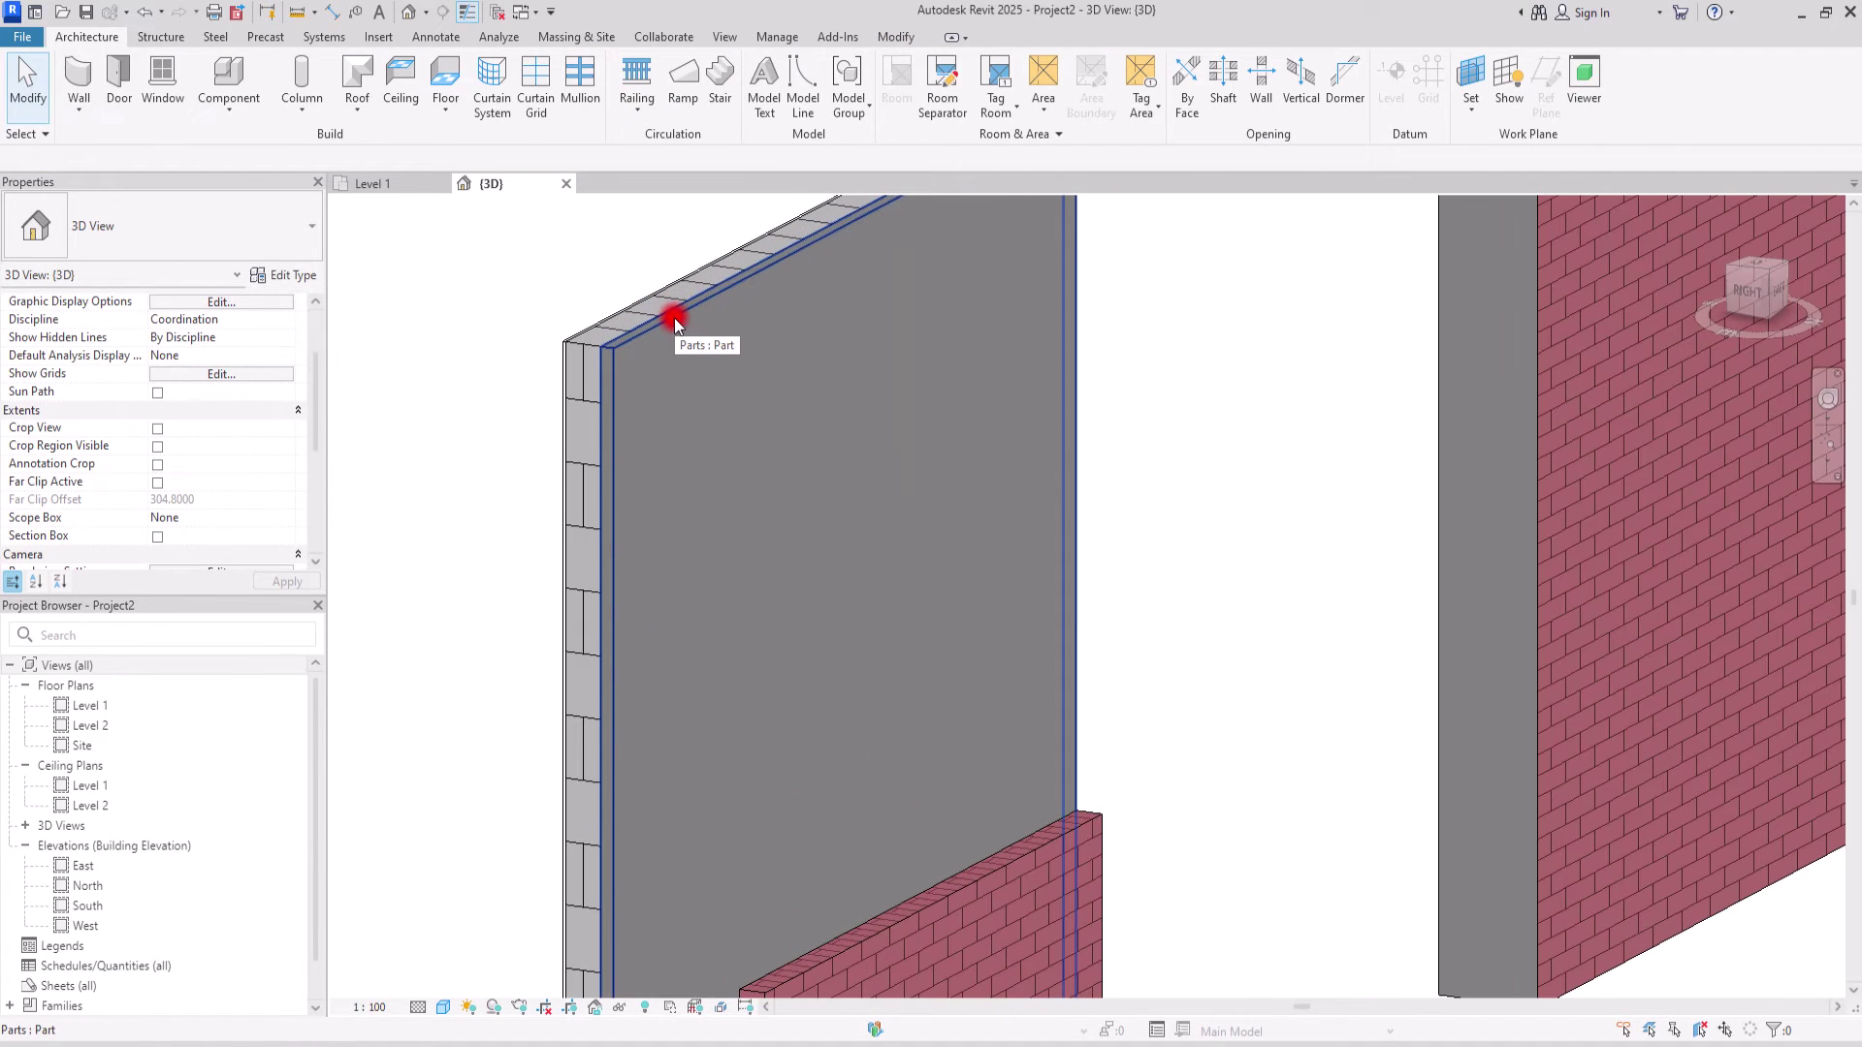
pyautogui.click(674, 317)
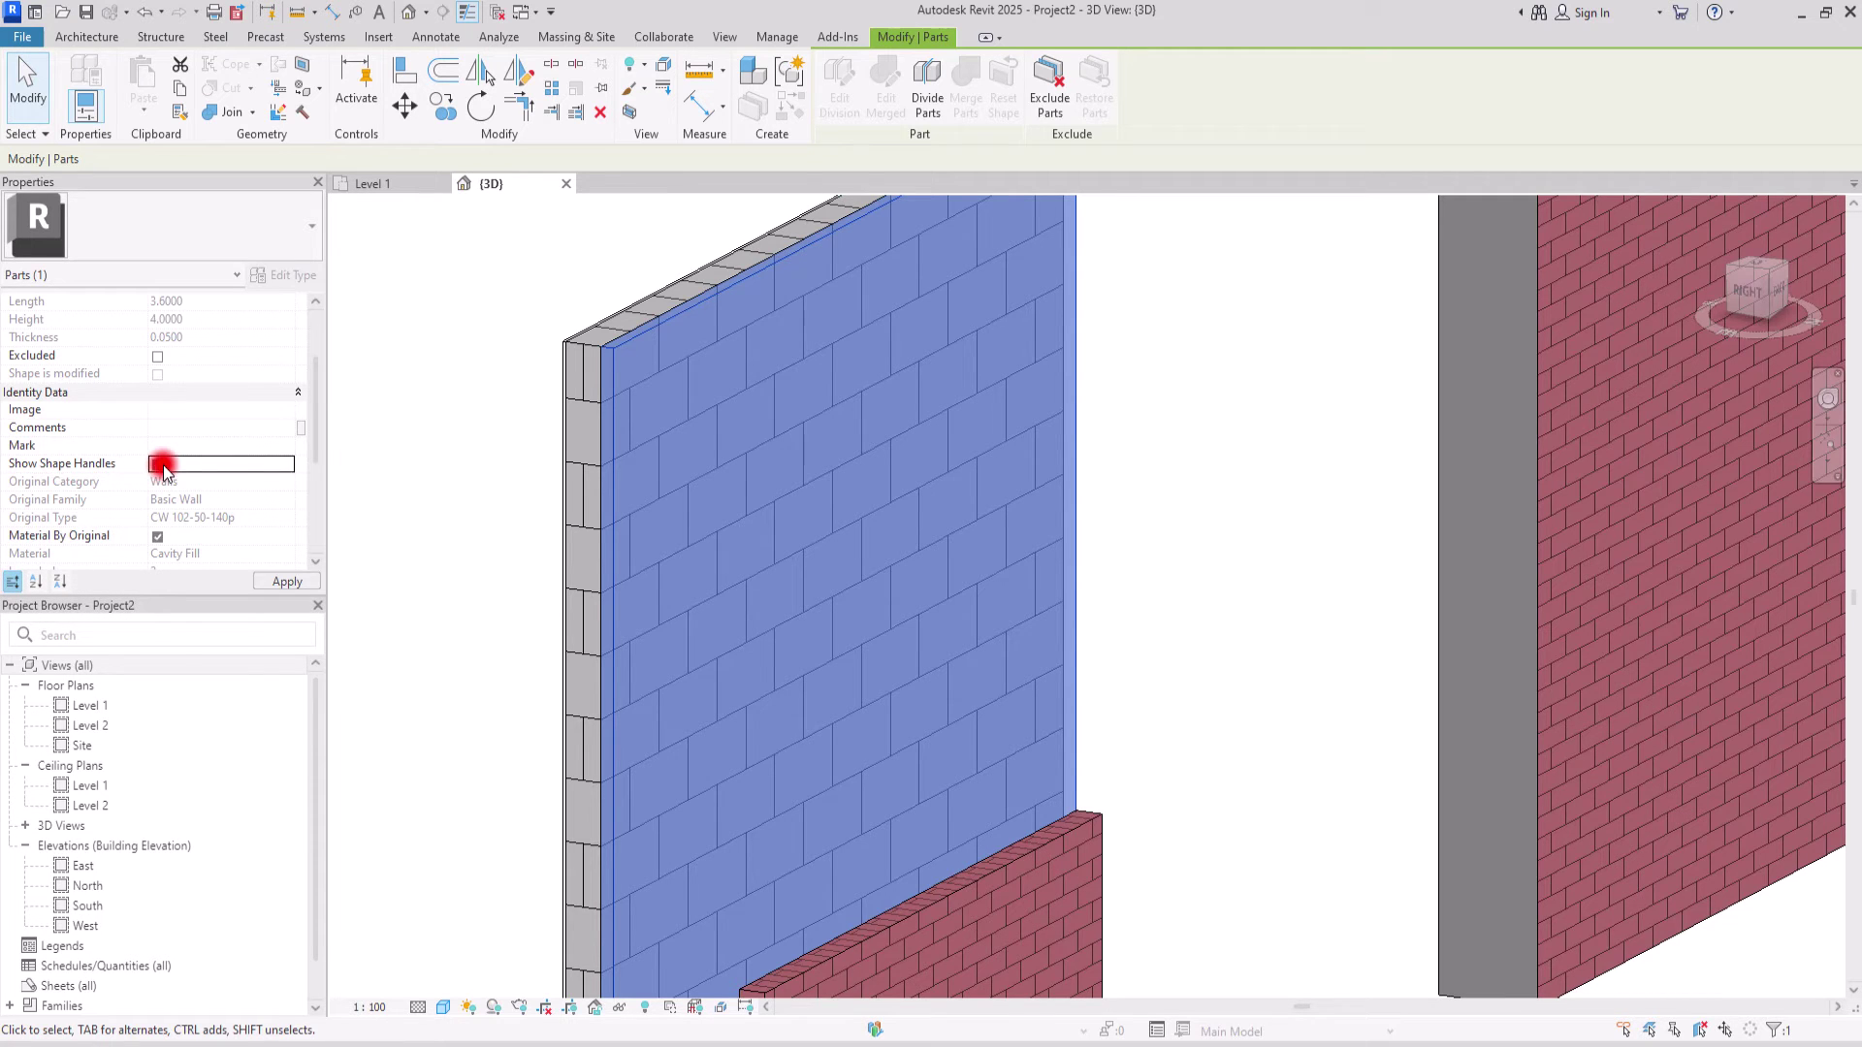
pyautogui.scroll(-2, 751, 485)
pyautogui.moveTo(808, 326); pyautogui.dragTo(773, 611)
pyautogui.scroll(-2, 777, 469)
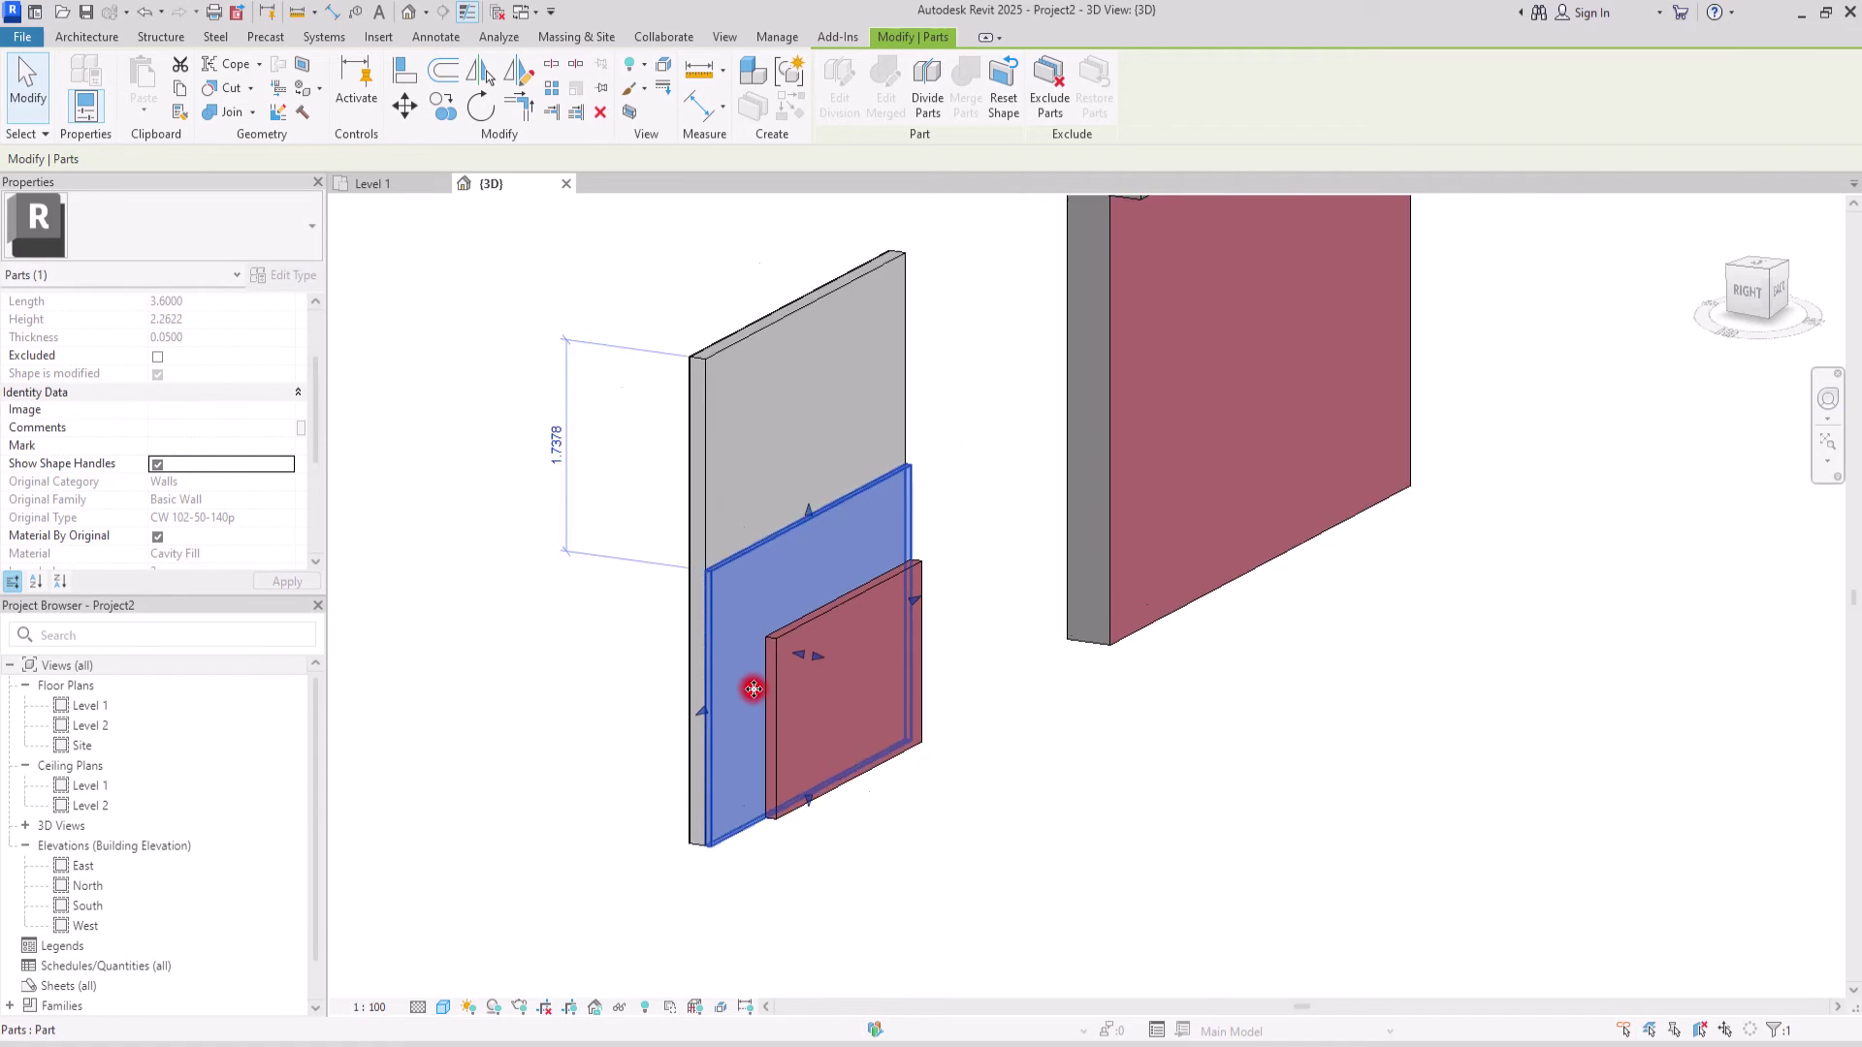
pyautogui.scroll(2, 754, 689)
pyautogui.moveTo(668, 714); pyautogui.dragTo(741, 679)
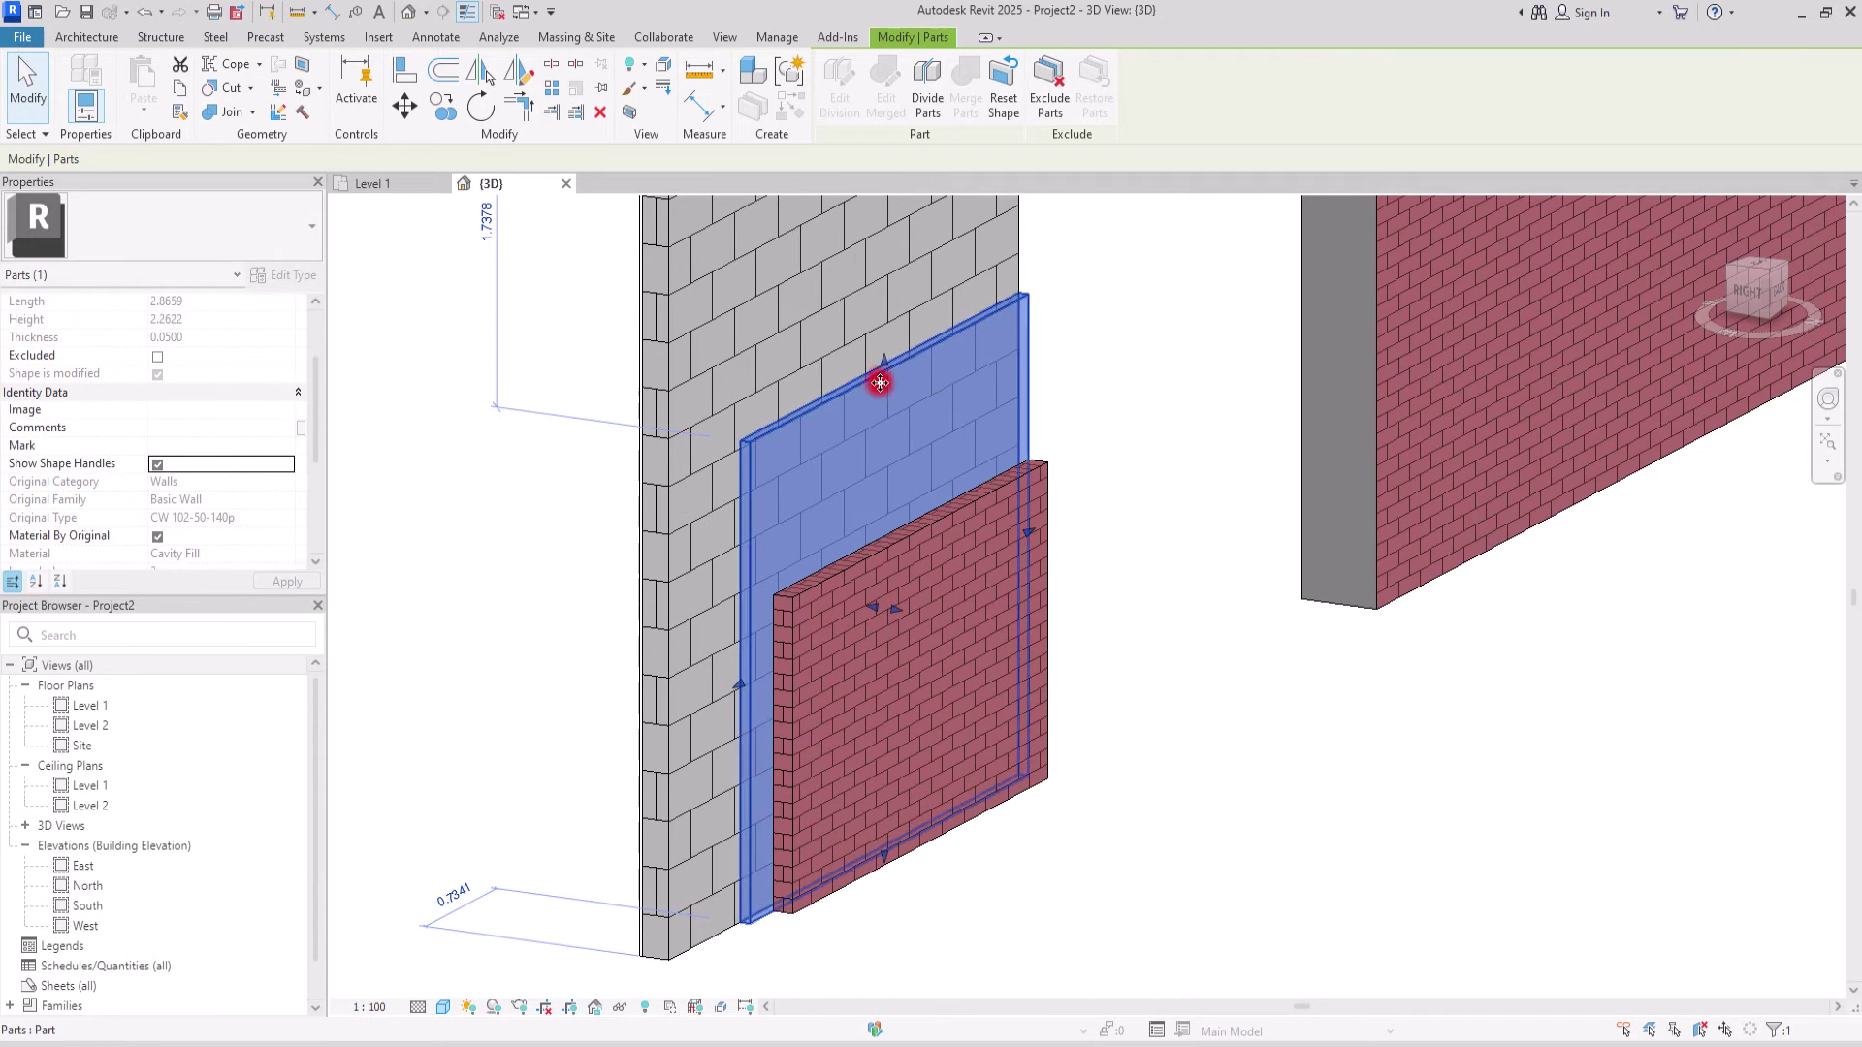
pyautogui.moveTo(883, 366); pyautogui.dragTo(877, 477)
pyautogui.moveTo(877, 478); pyautogui.dragTo(877, 482)
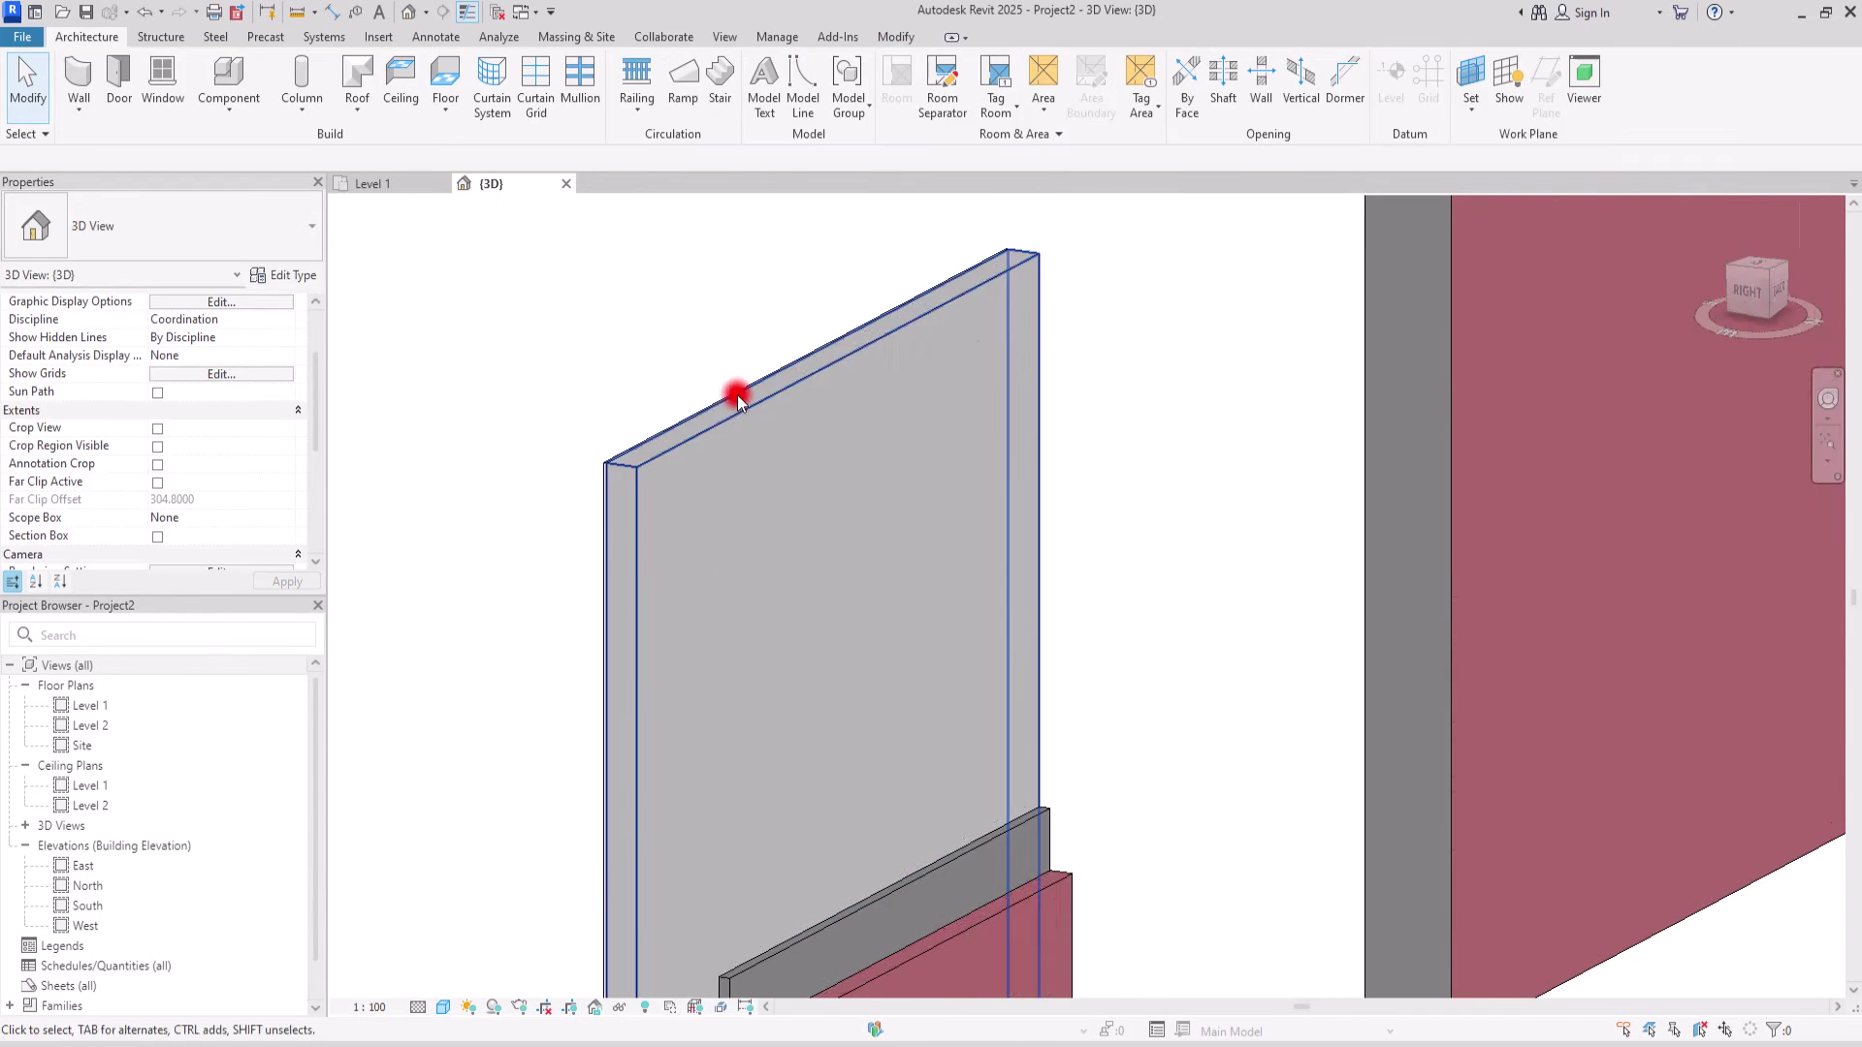
# - Show shape handles on the concrete masonry part and reduce it to about 2.08 m high and 3.07 m long
pyautogui.click(723, 424)
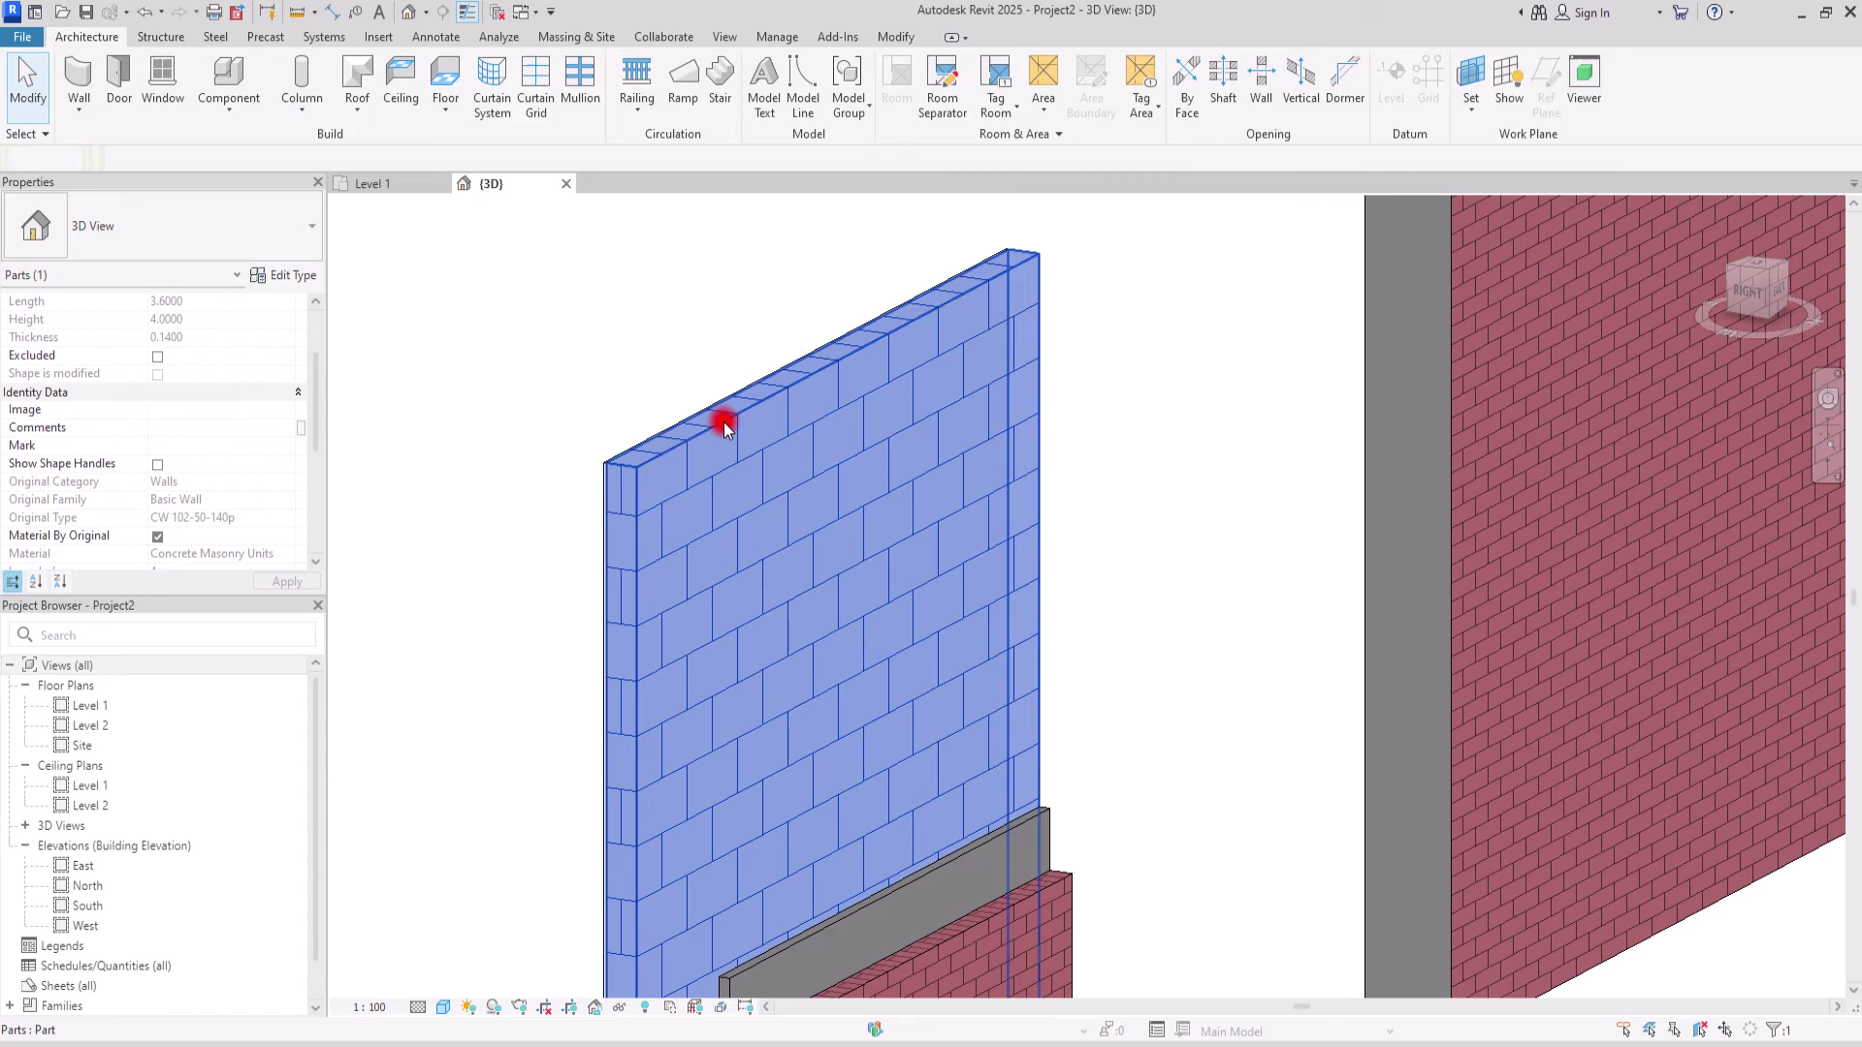
pyautogui.click(157, 465)
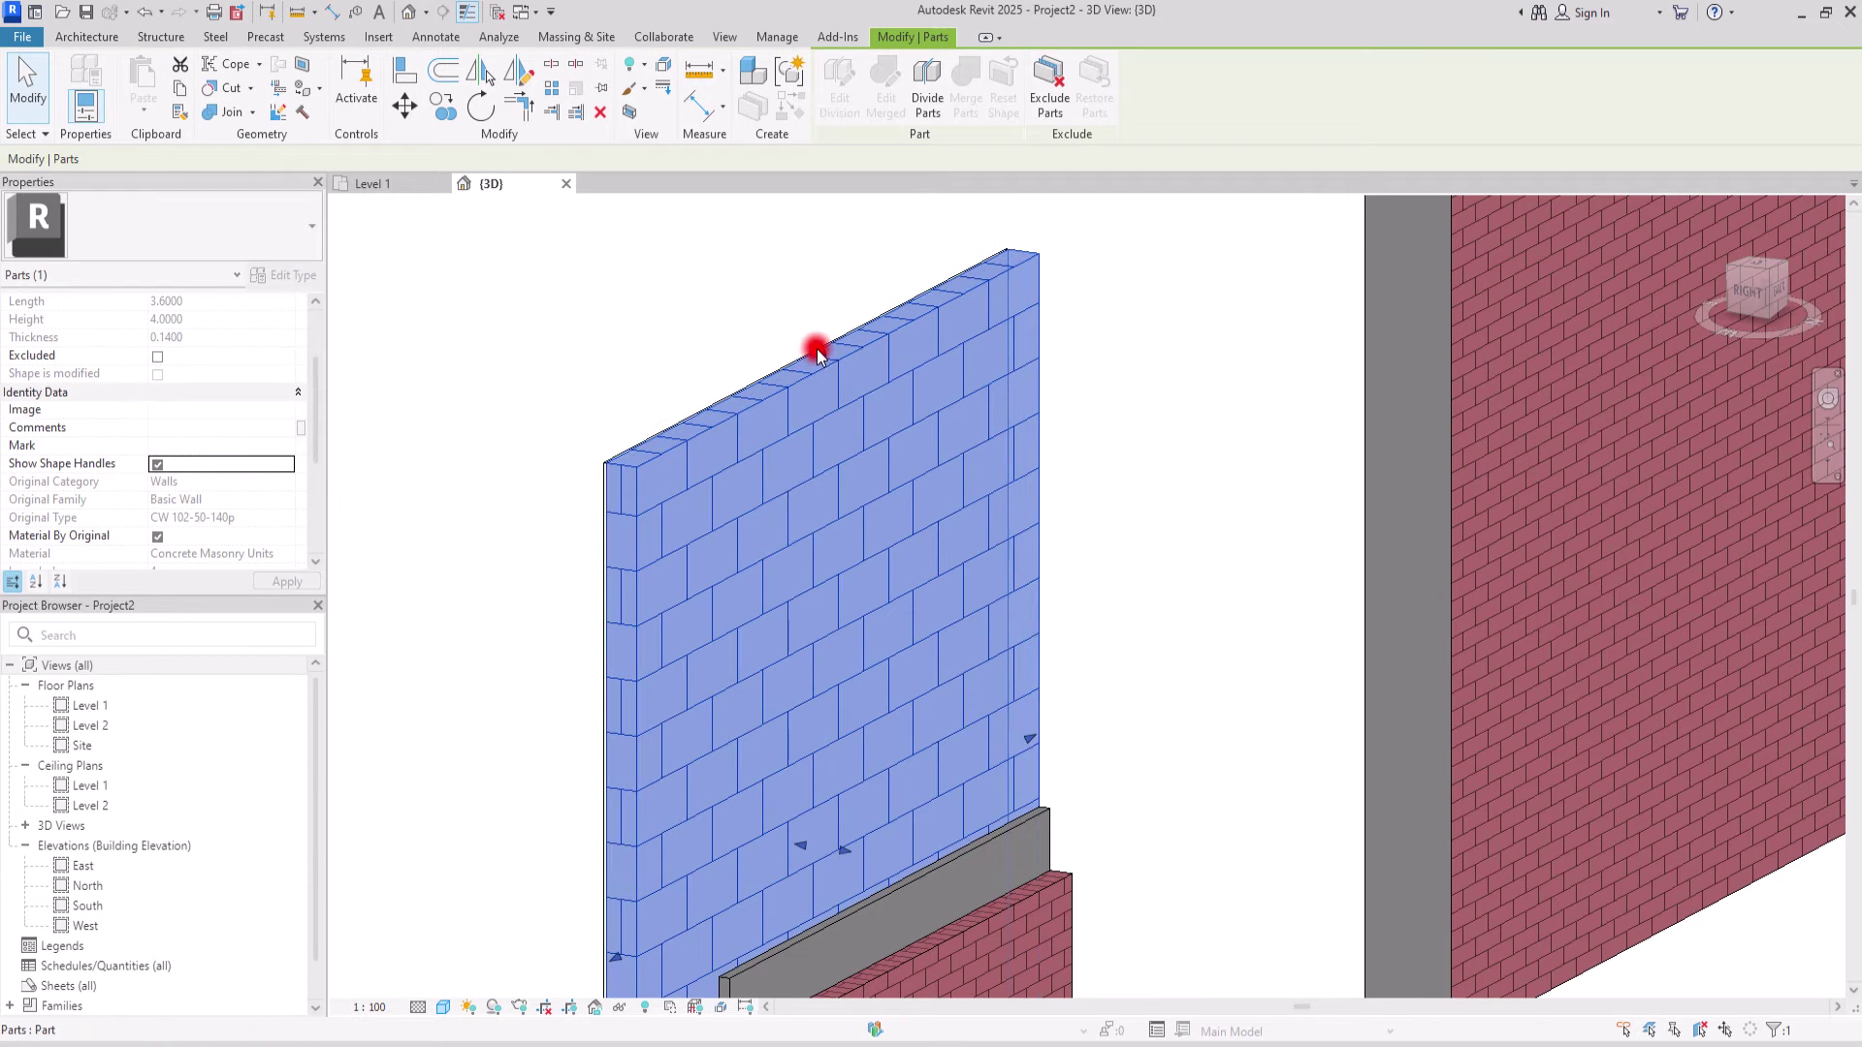
pyautogui.moveTo(814, 349); pyautogui.dragTo(814, 823)
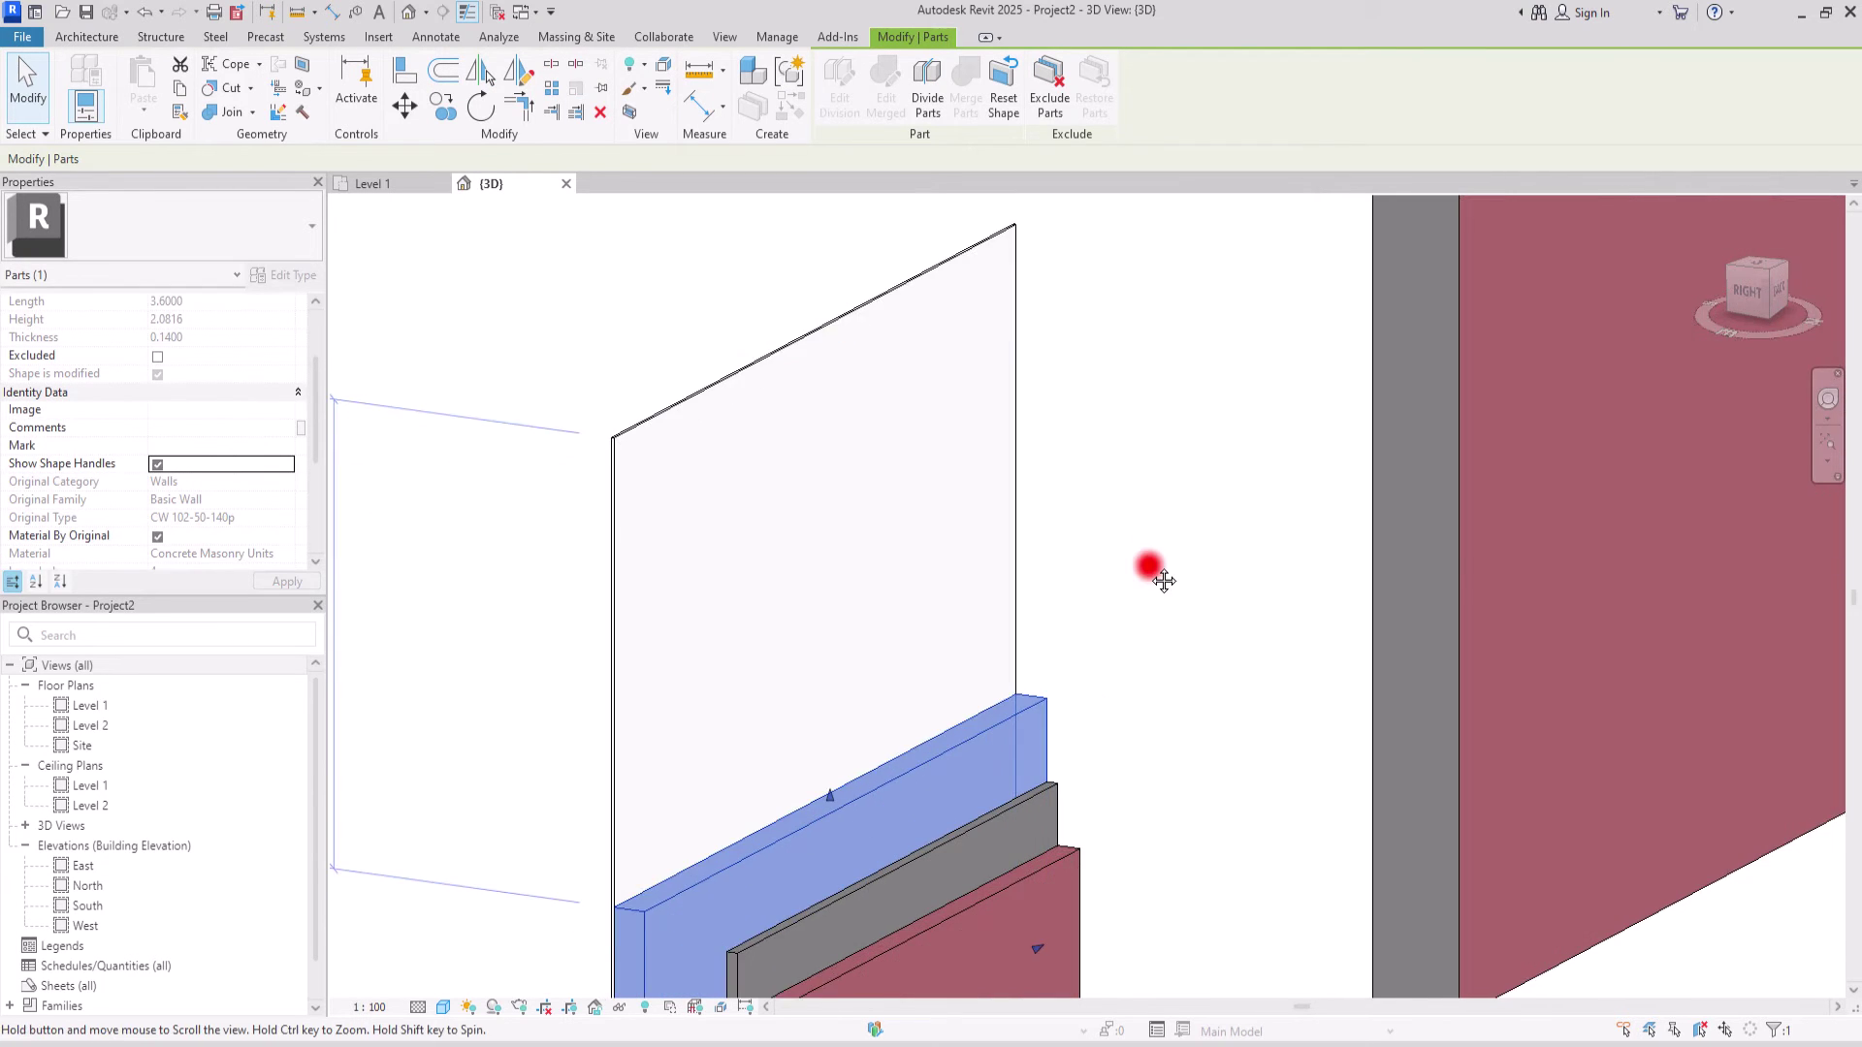
pyautogui.scroll(-1, 970, 572)
pyautogui.scroll(-2, 771, 498)
pyautogui.scroll(3, 702, 777)
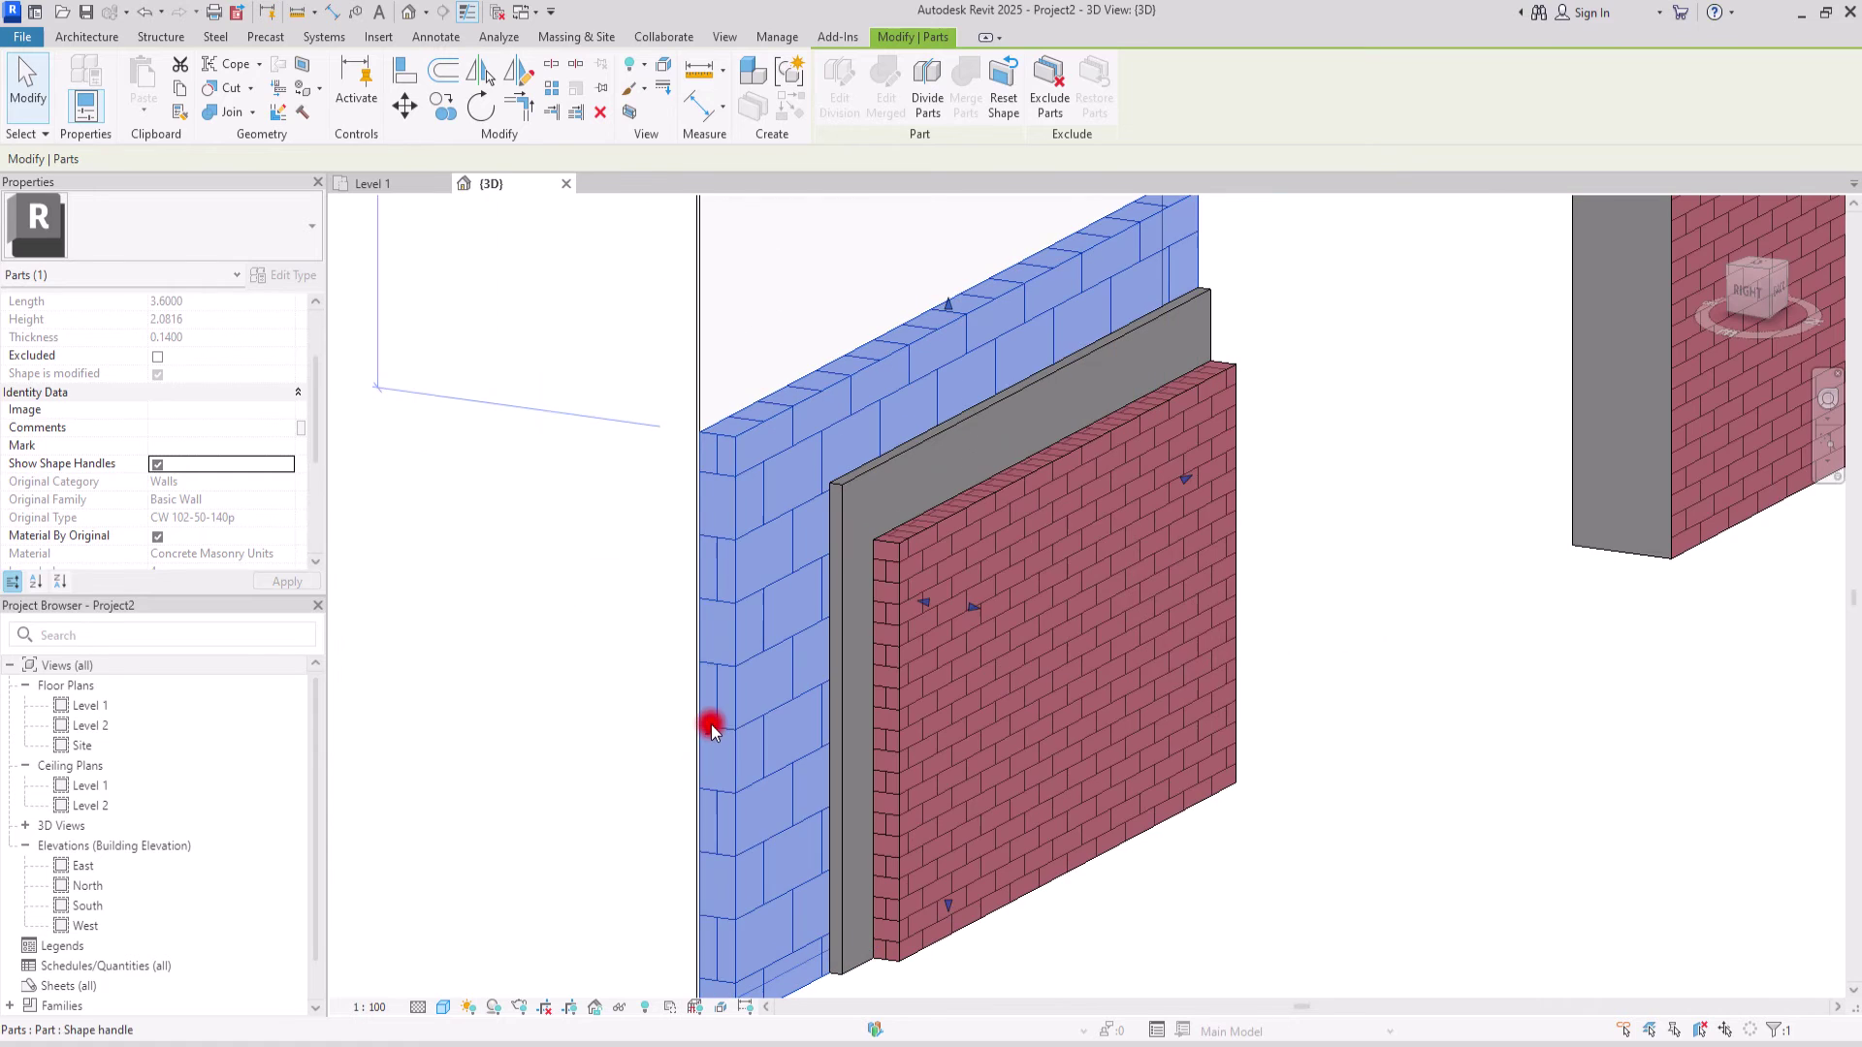
pyautogui.moveTo(711, 724); pyautogui.dragTo(782, 691)
pyautogui.scroll(-2, 610, 706)
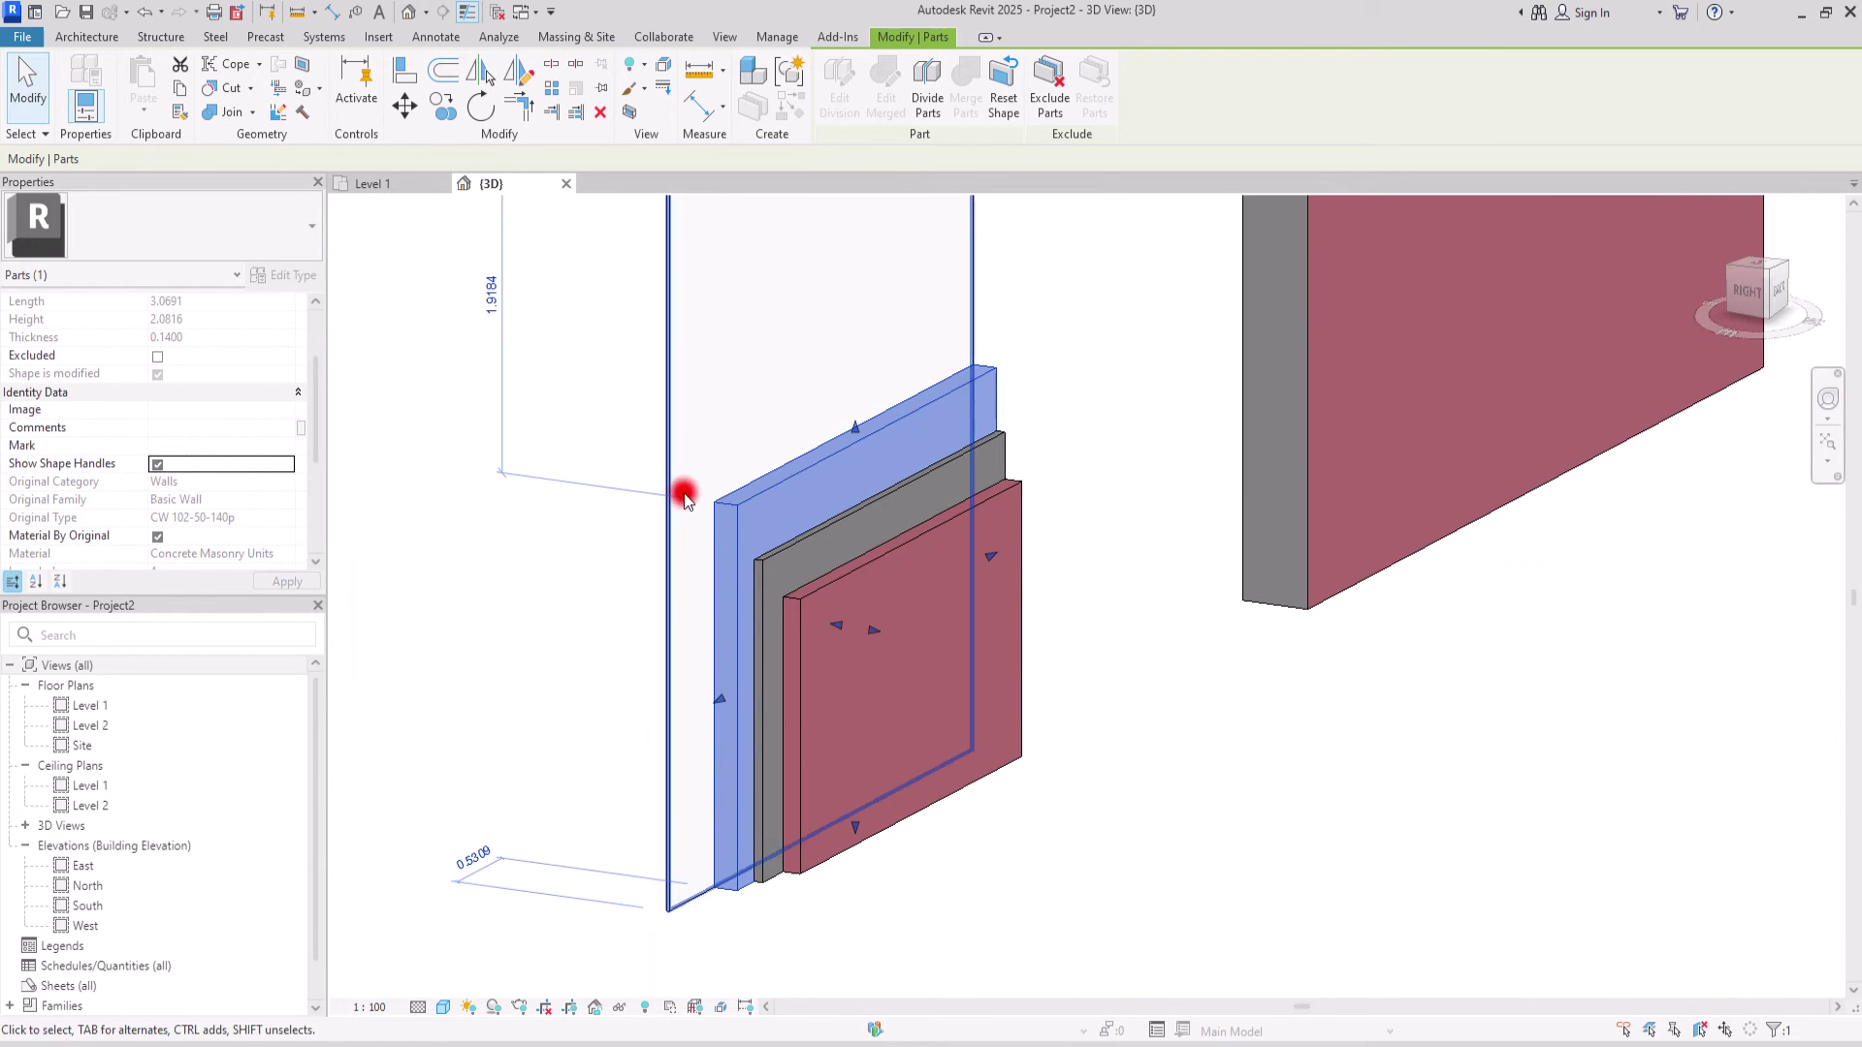
# - Show shape handles on the gypsum wall board part and reduce it to about 2.26 m high and 3.37 m long
pyautogui.scroll(1, 677, 491)
pyautogui.click(670, 324)
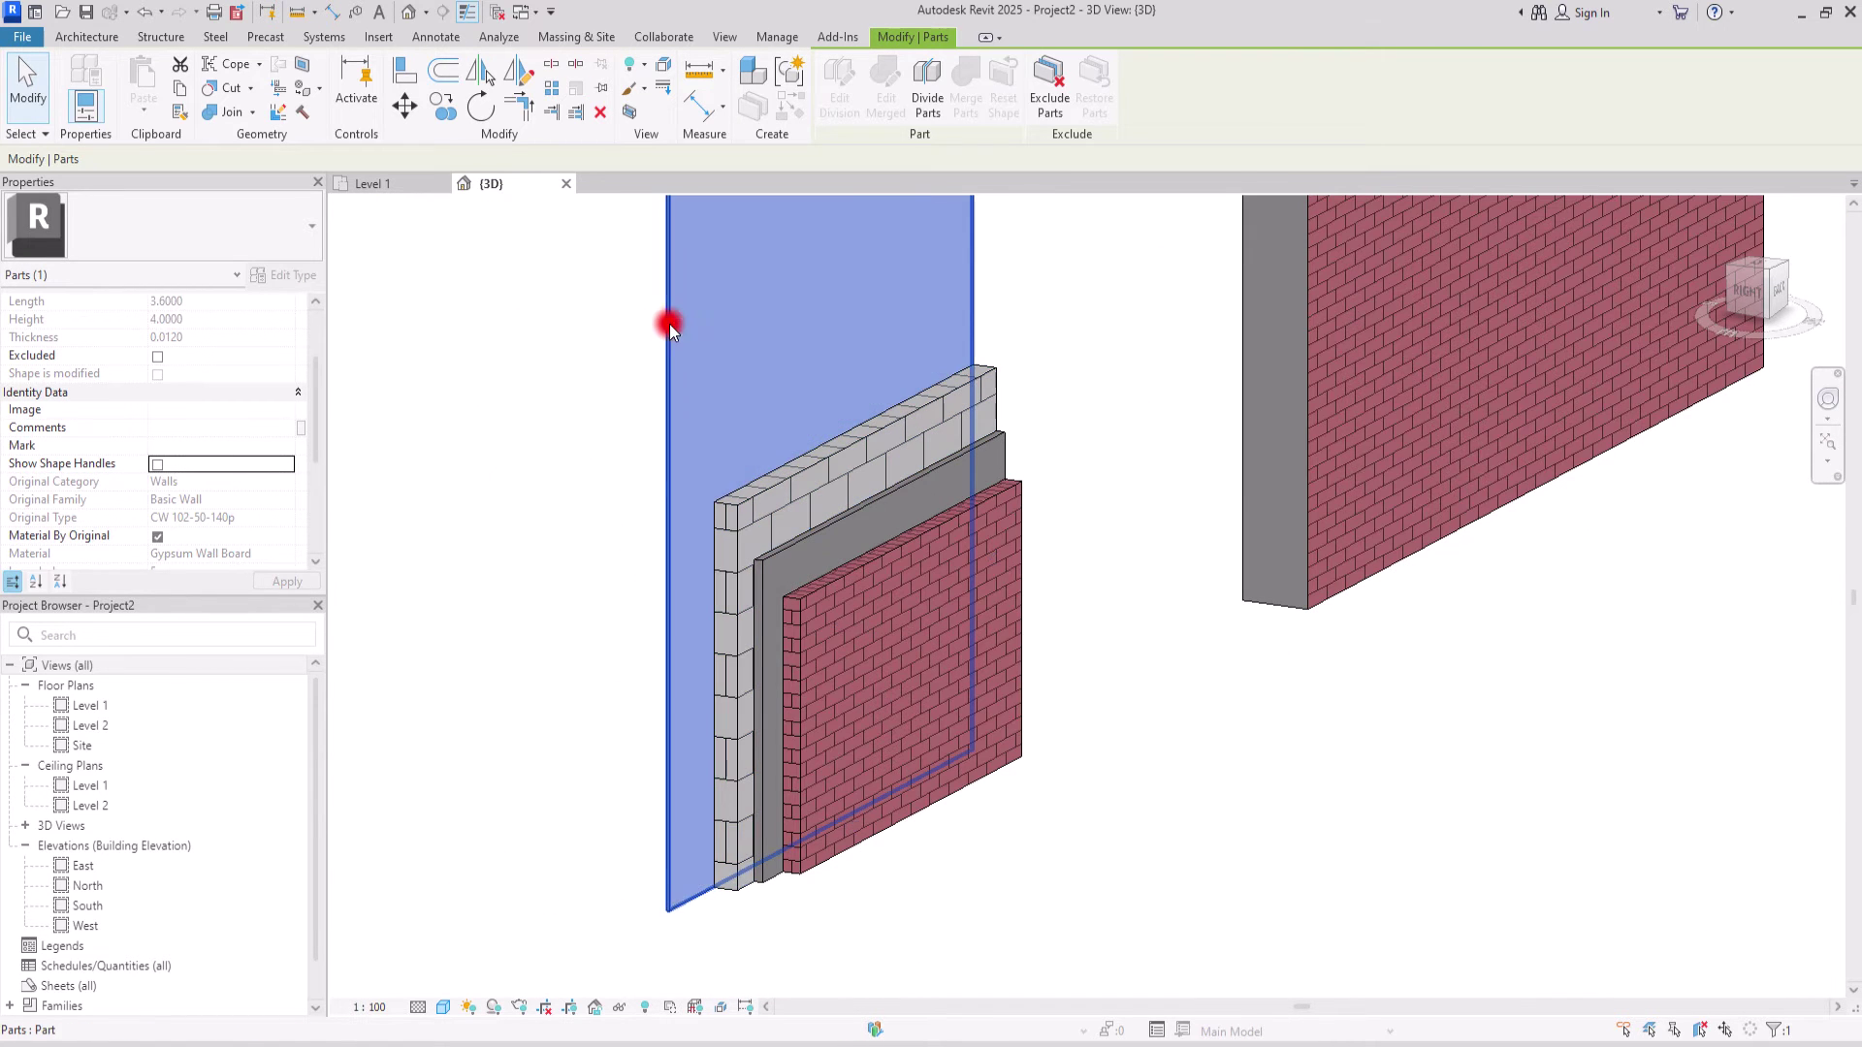
pyautogui.moveTo(917, 374); pyautogui.dragTo(931, 780, button='middle')
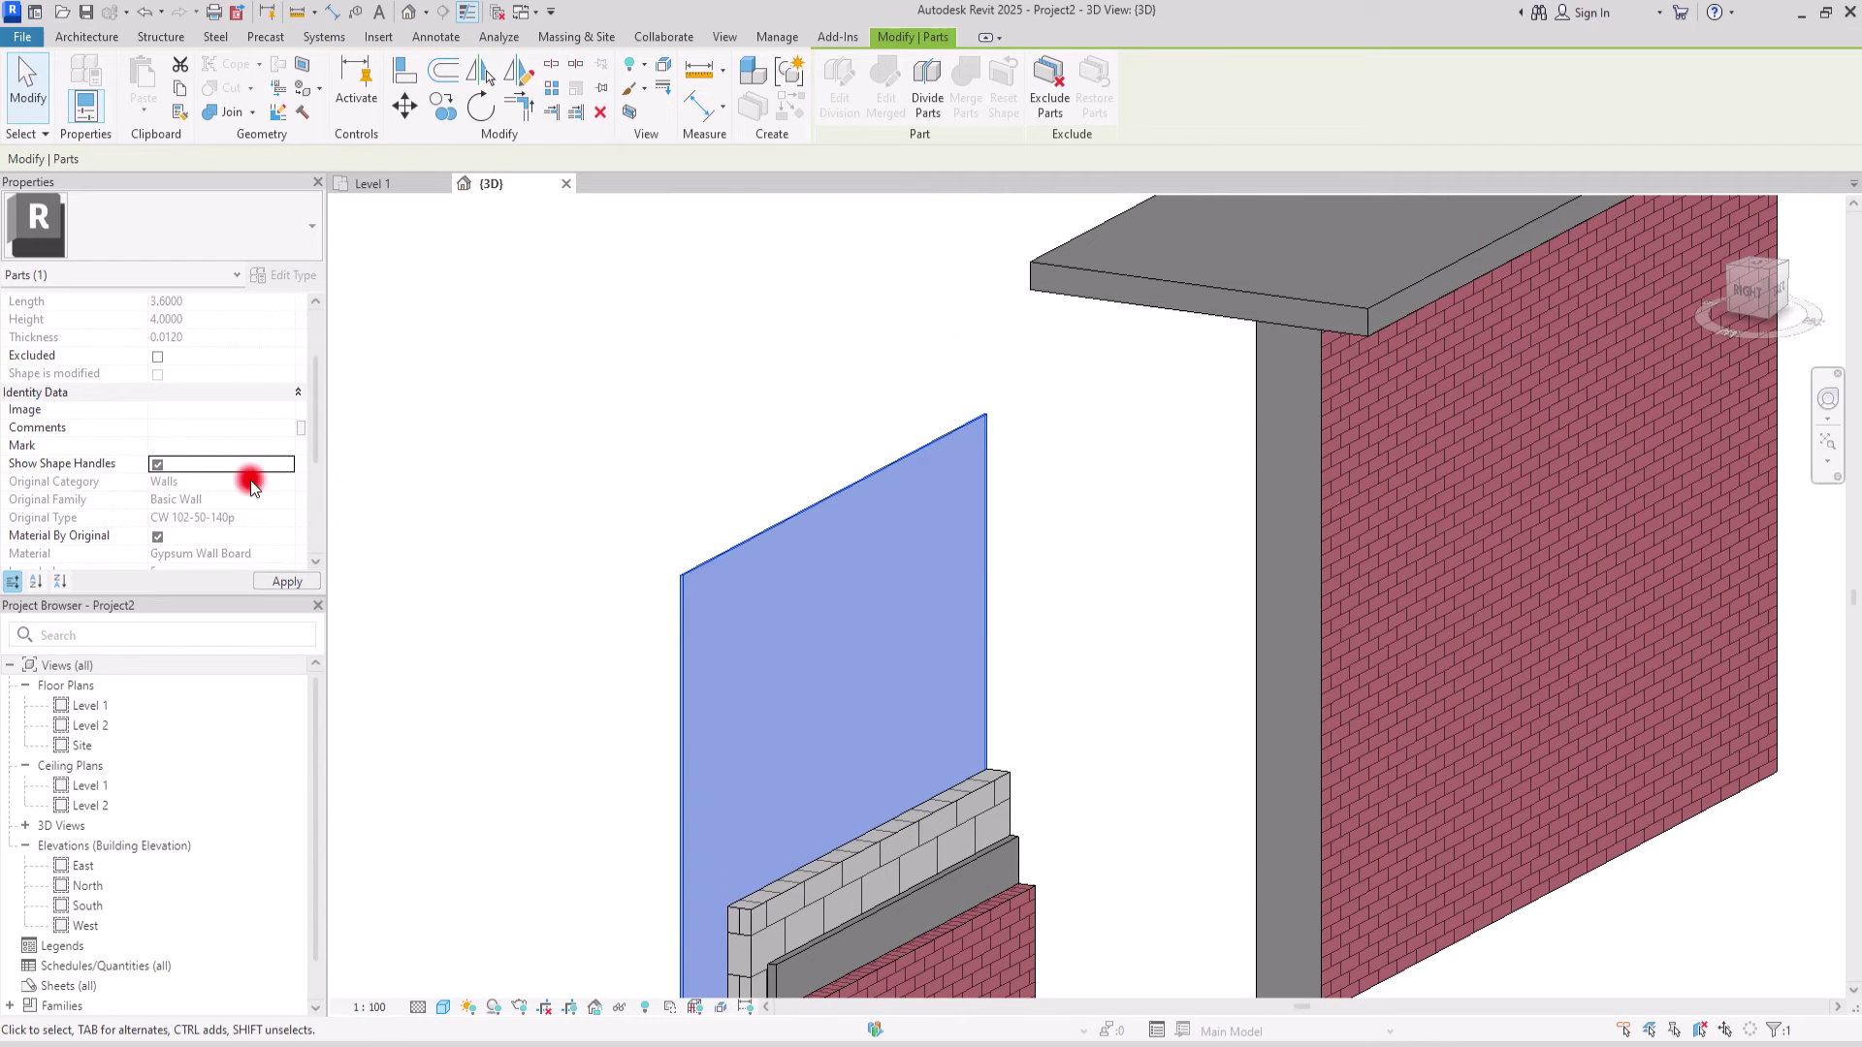
pyautogui.moveTo(831, 482); pyautogui.dragTo(824, 815)
pyautogui.moveTo(937, 659); pyautogui.dragTo(977, 360, button='middle')
pyautogui.moveTo(701, 823); pyautogui.dragTo(734, 801)
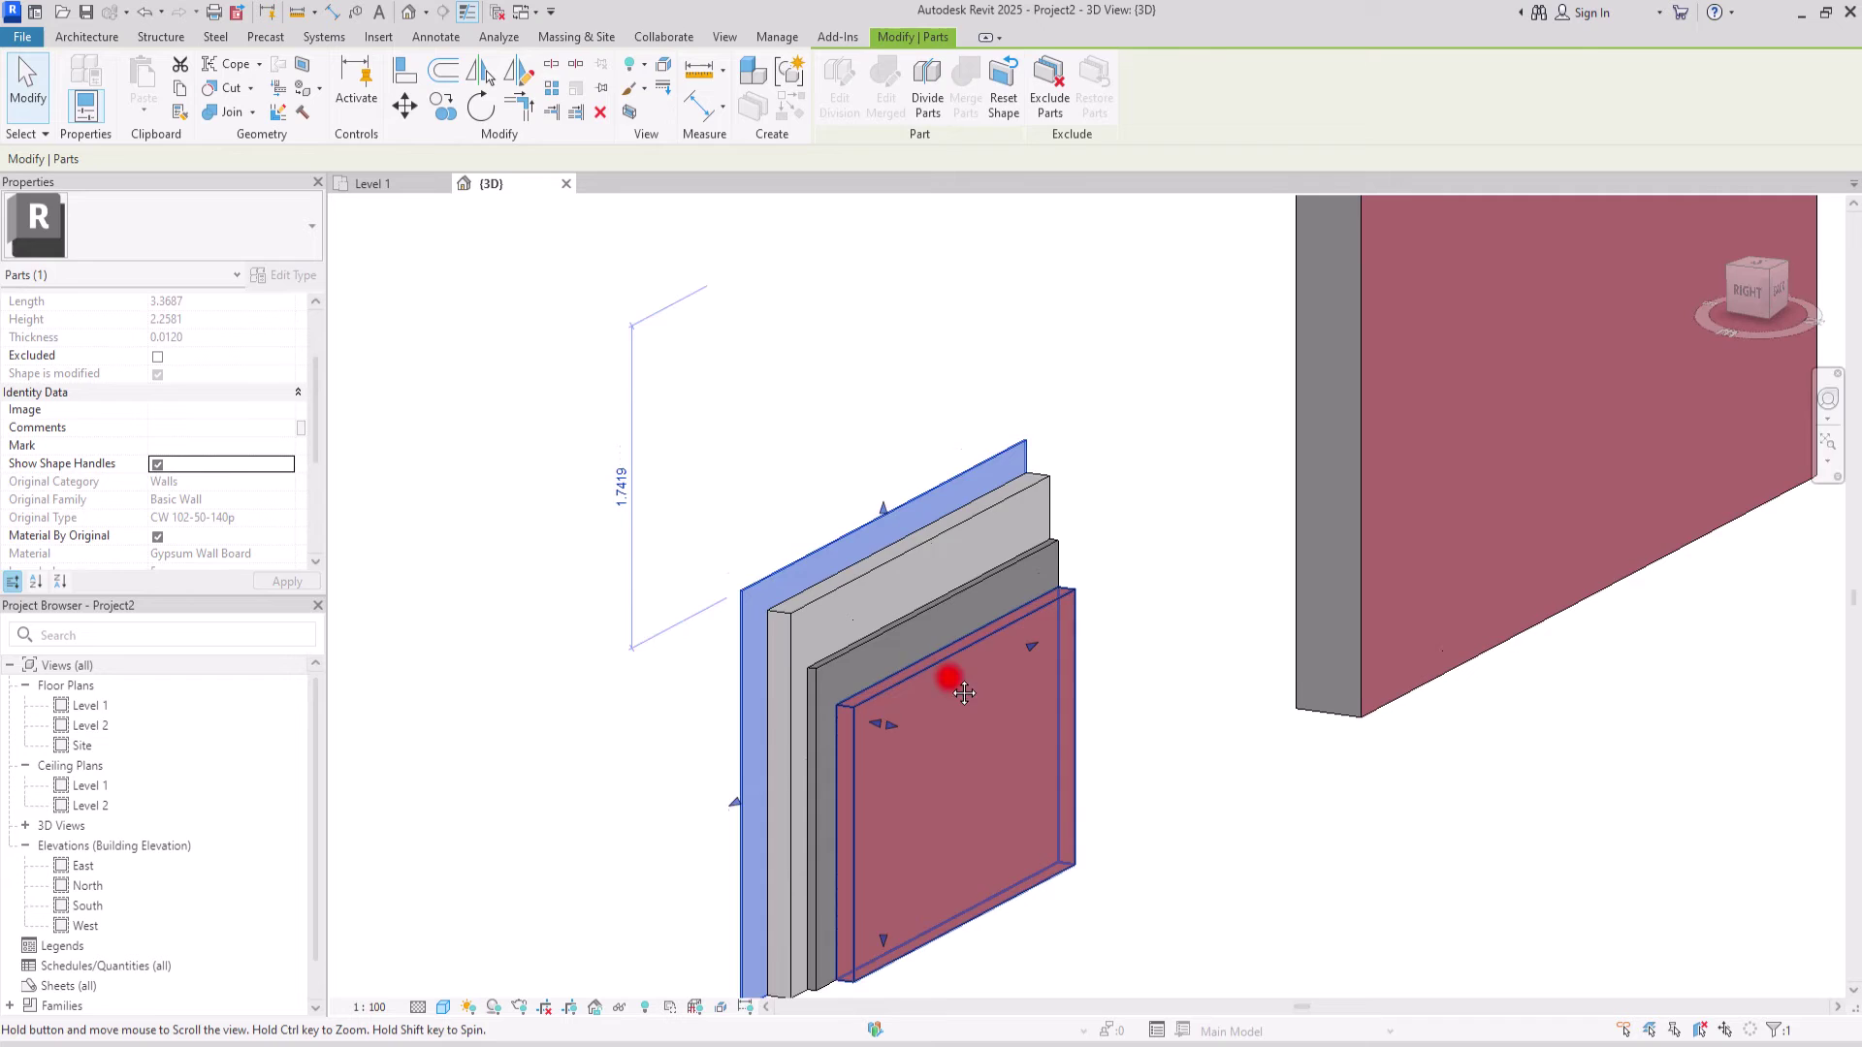
pyautogui.moveTo(964, 694); pyautogui.dragTo(967, 617, button='middle')
pyautogui.click(918, 299)
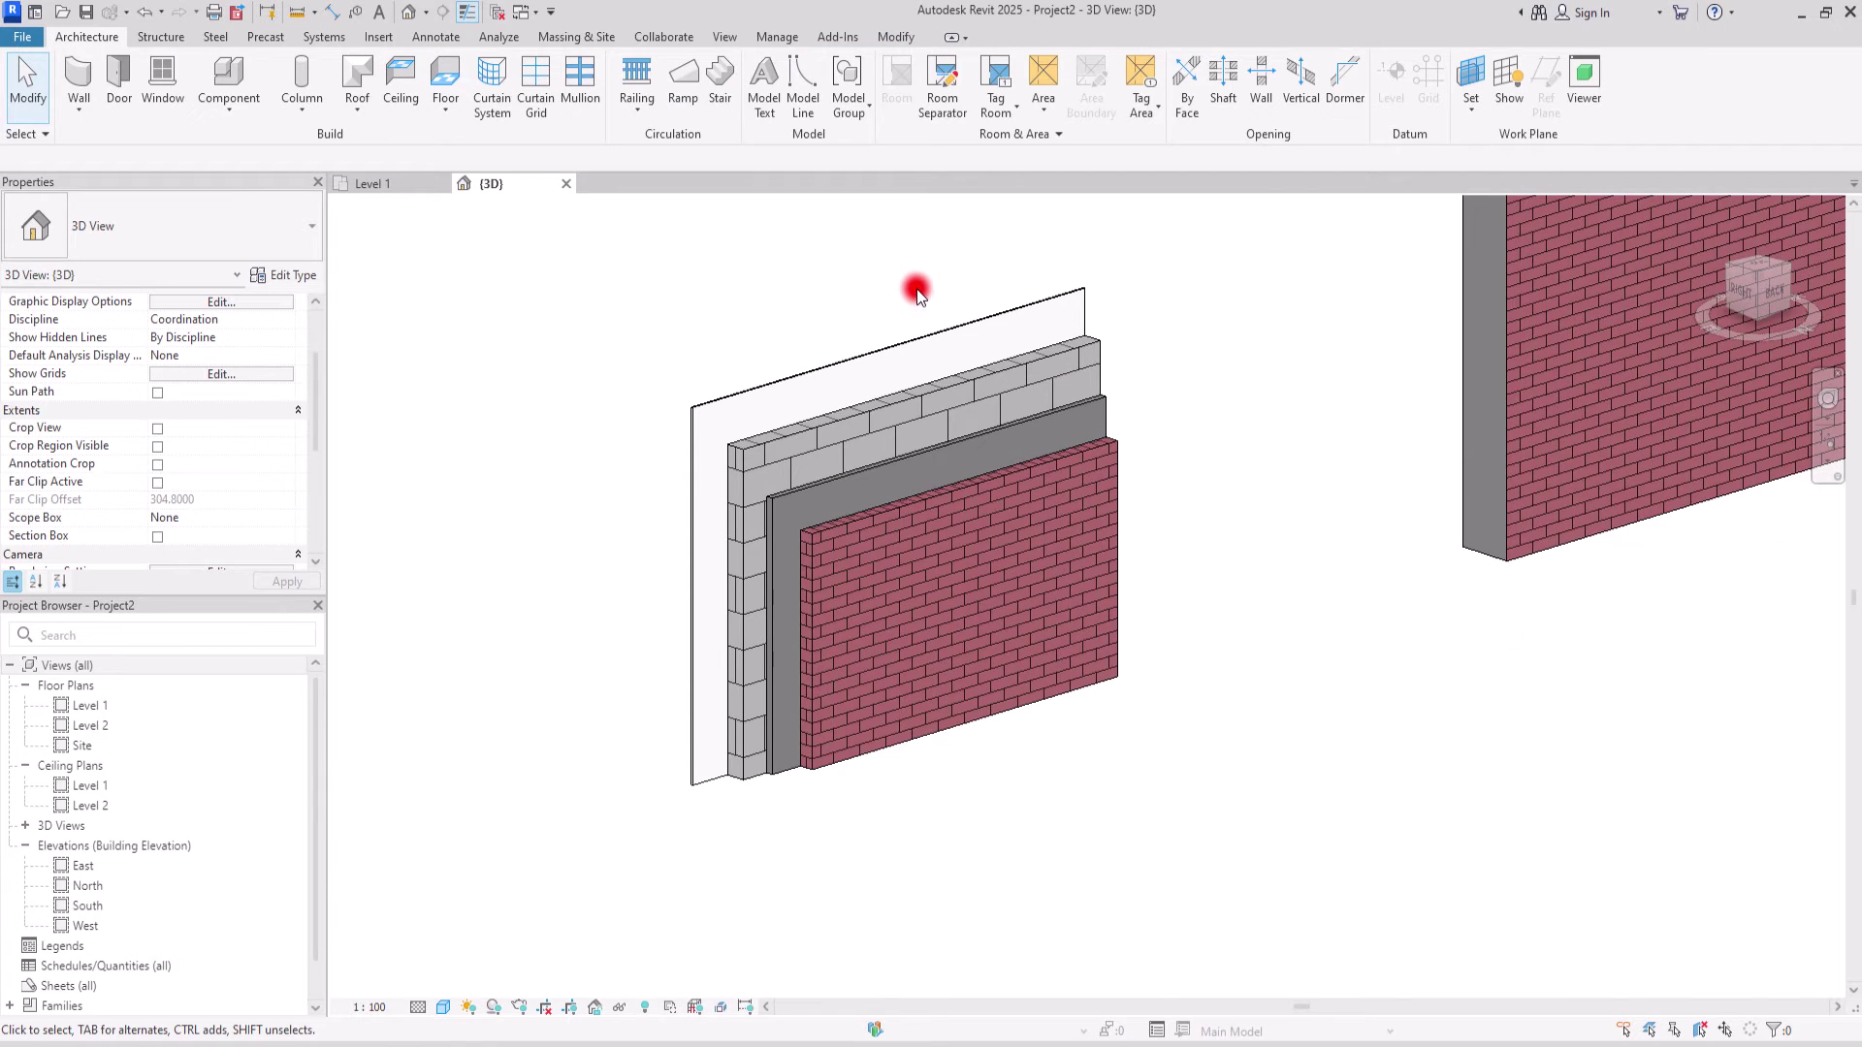
# - Save the current 3D orientation and lock the view under the name 2
pyautogui.scroll(3, 954, 277)
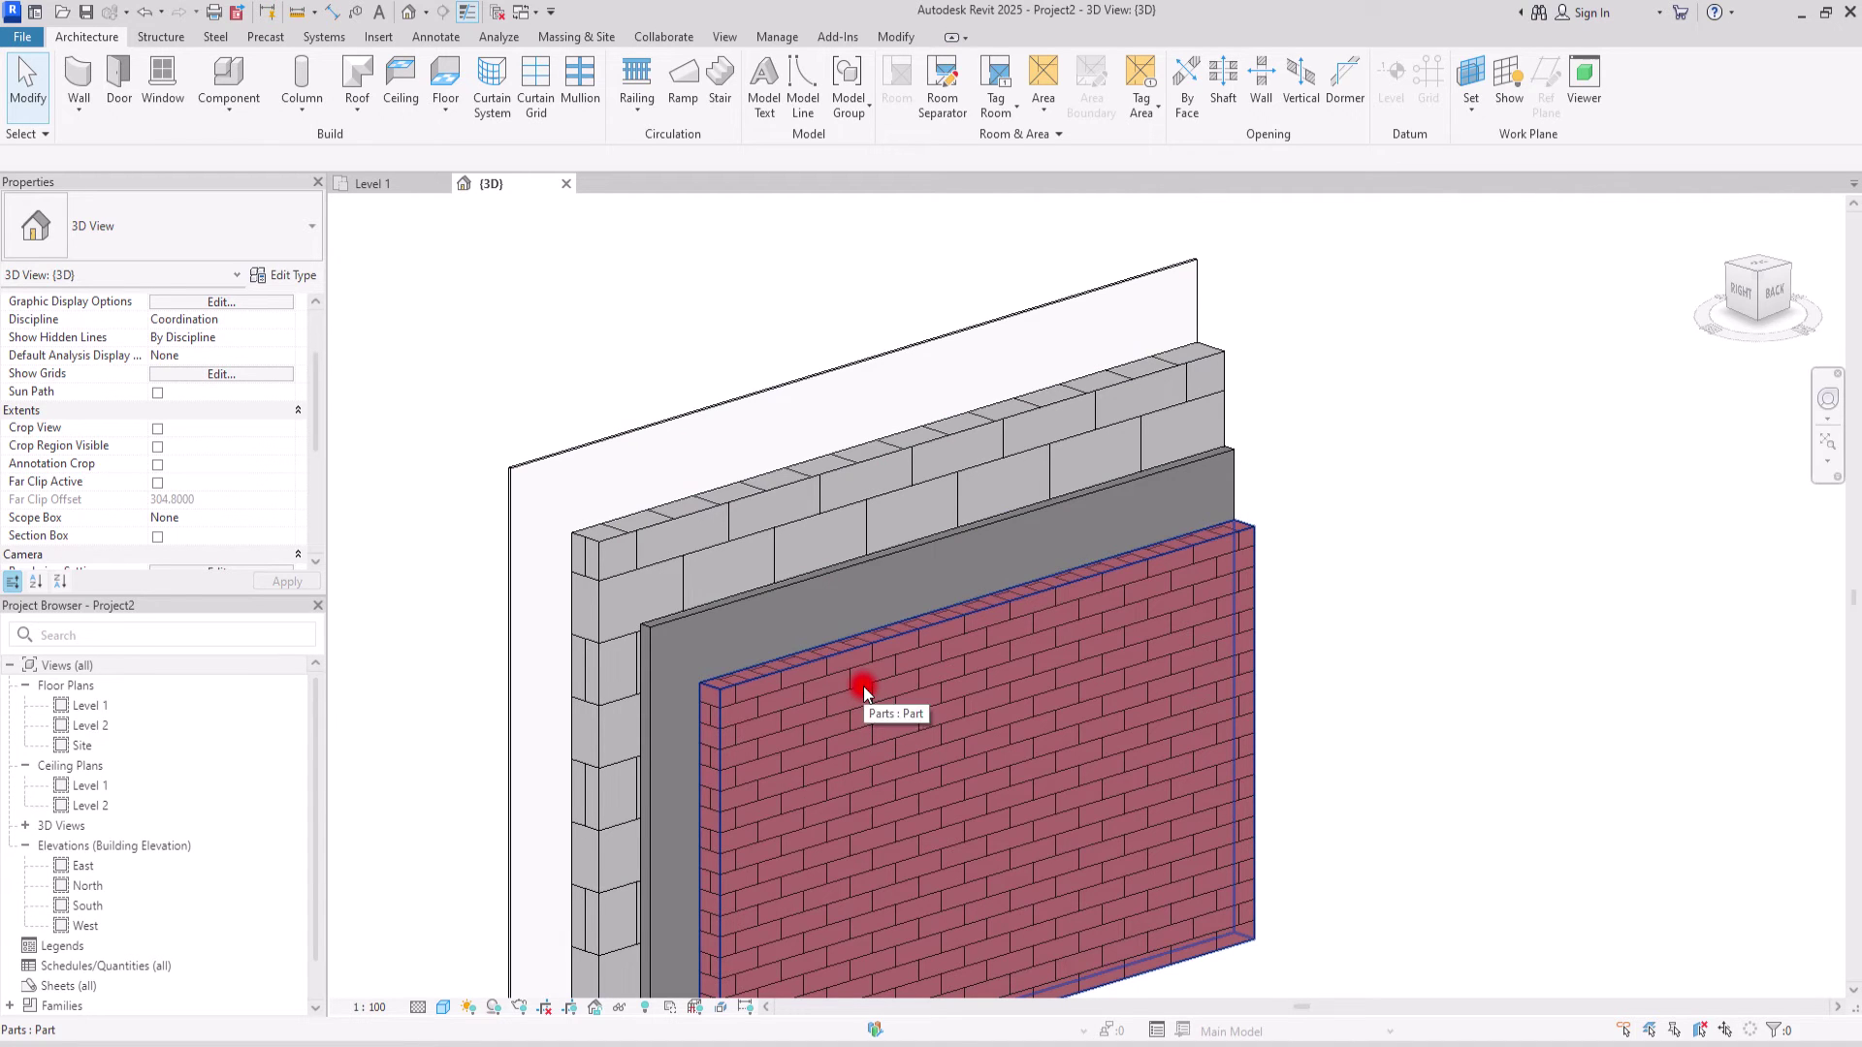
pyautogui.scroll(-2, 1234, 508)
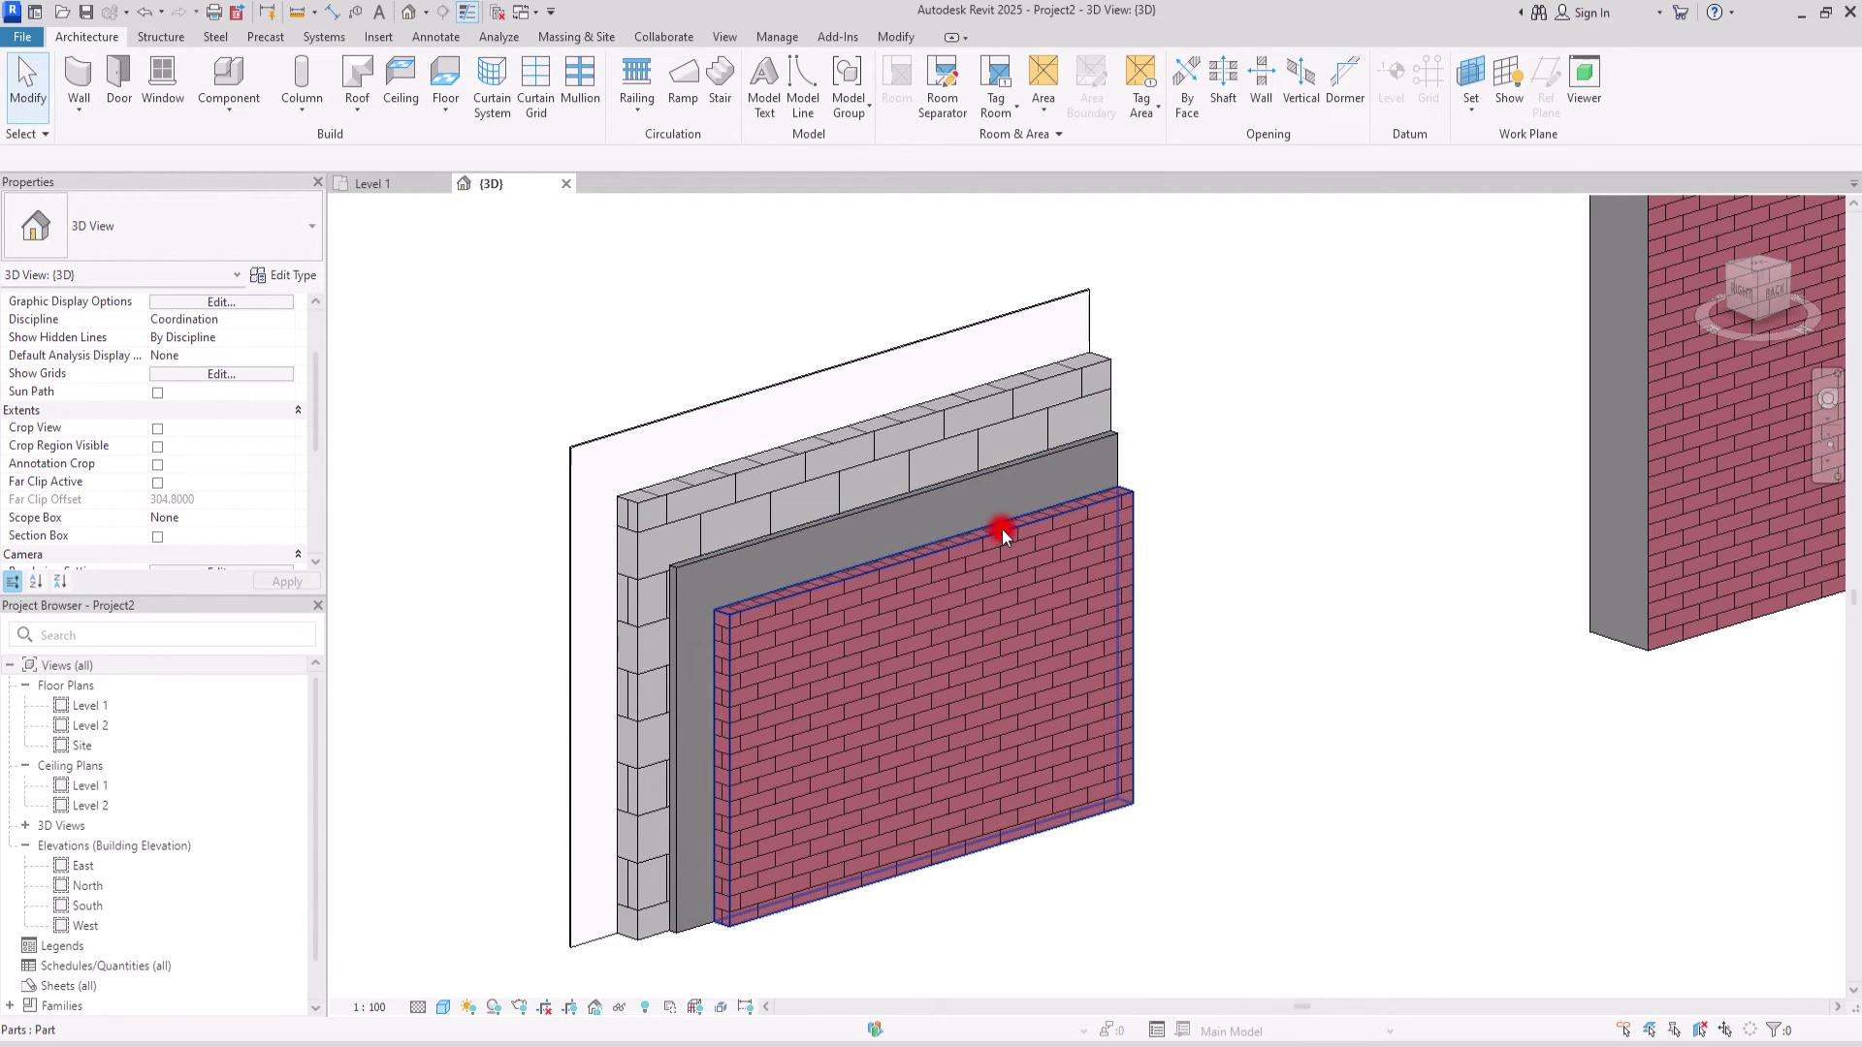
pyautogui.click(596, 1007)
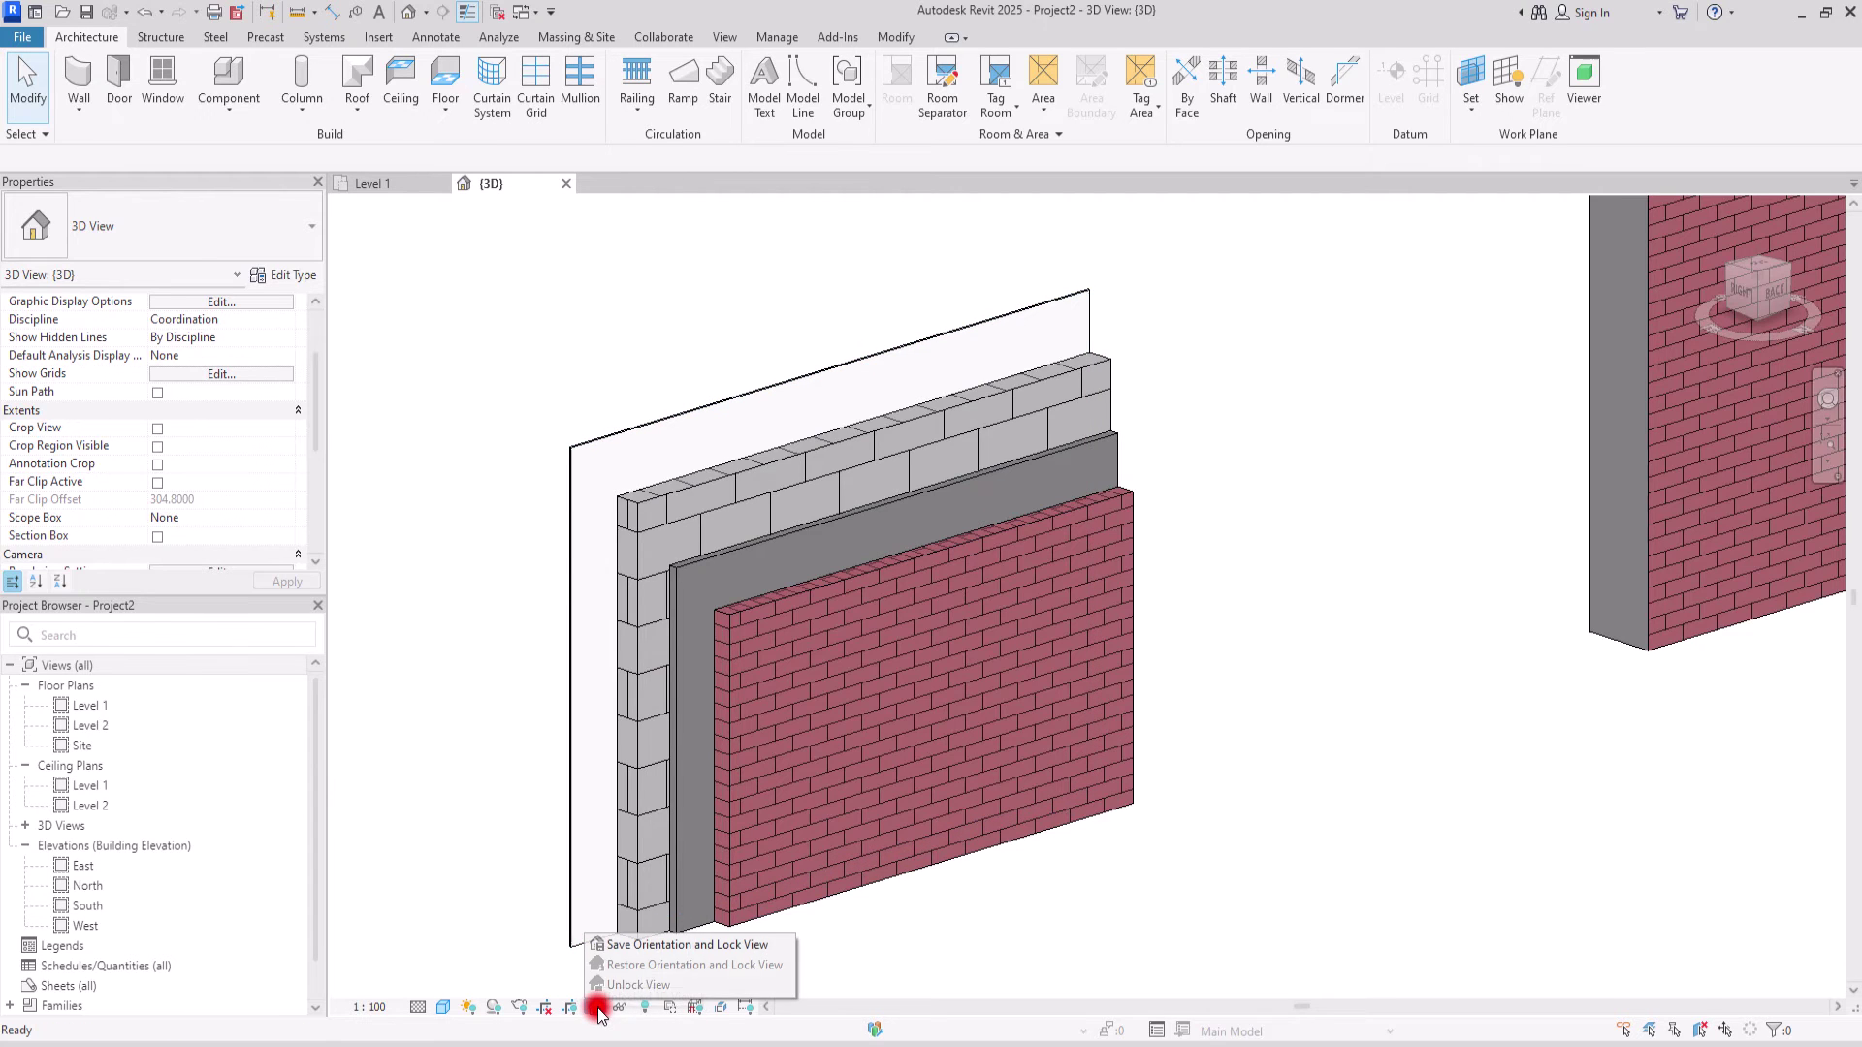
pyautogui.click(635, 945)
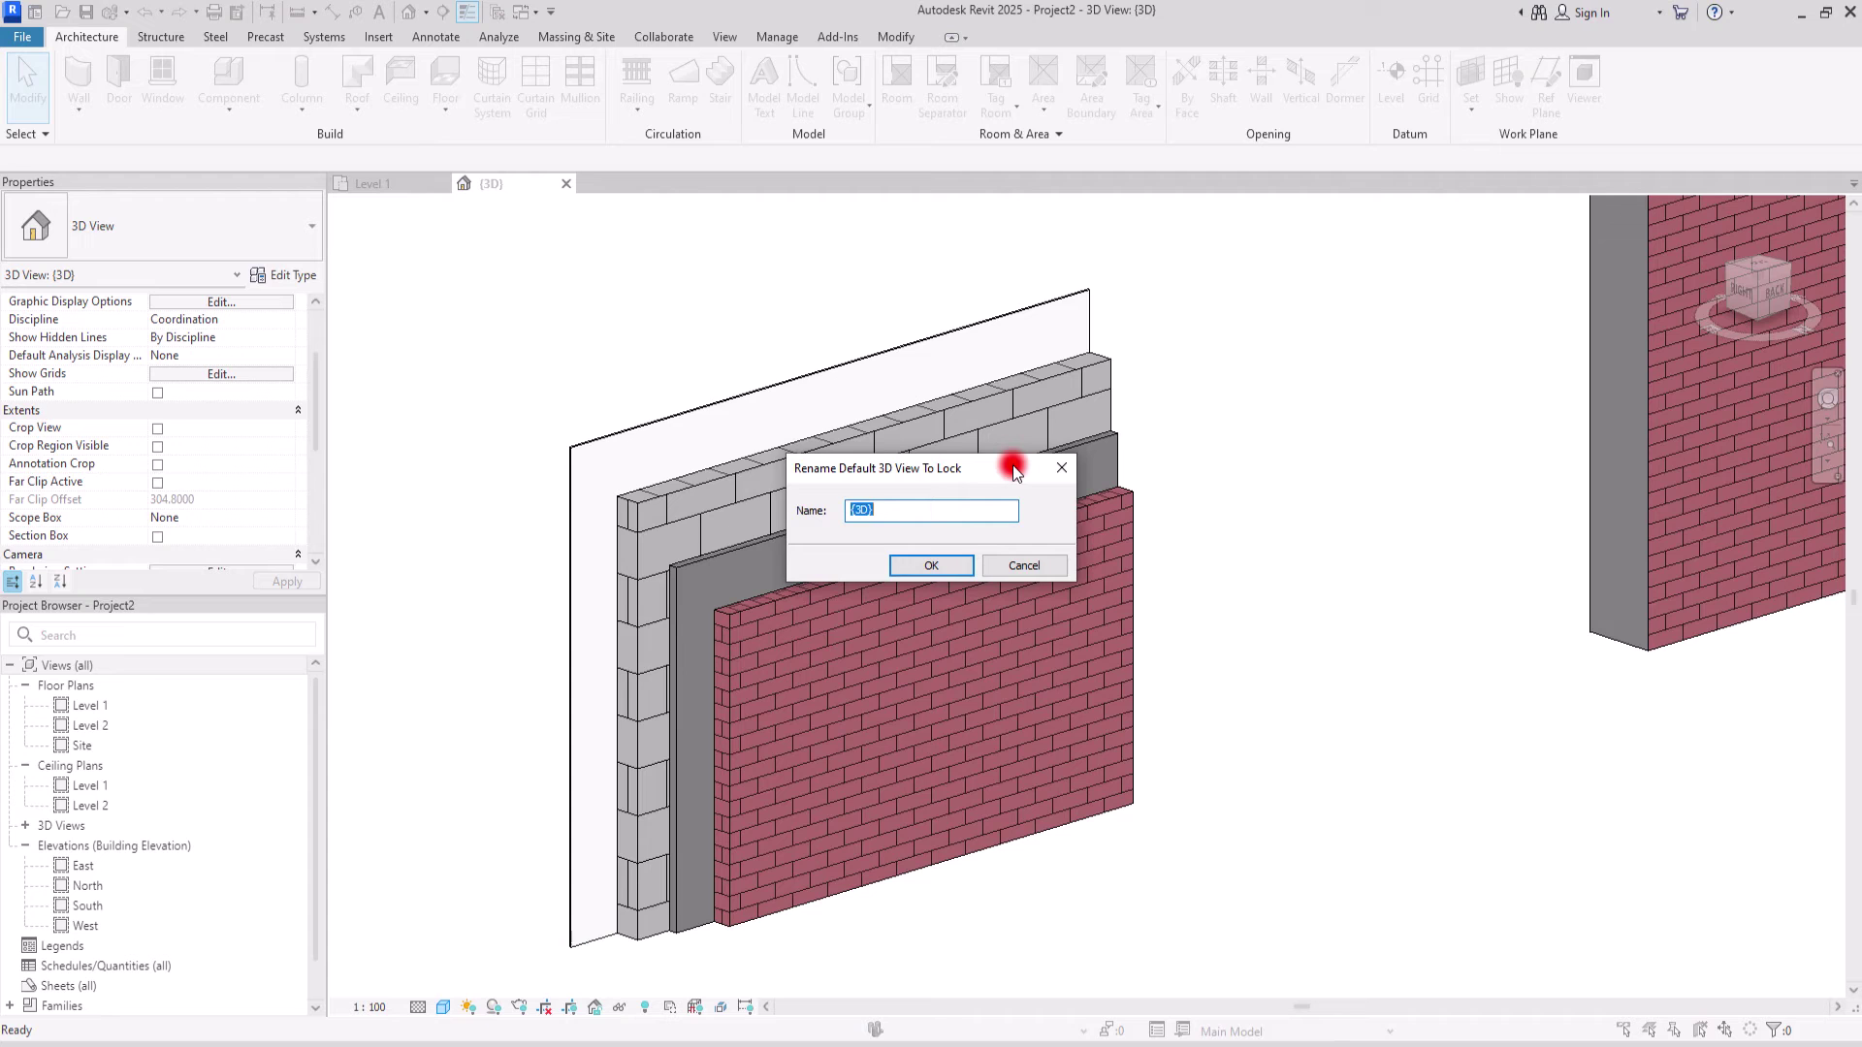
pyautogui.click(960, 566)
pyautogui.scroll(-3, 886, 522)
pyautogui.moveTo(1088, 686); pyautogui.dragTo(1122, 728, button='middle')
pyautogui.scroll(-3, 1081, 673)
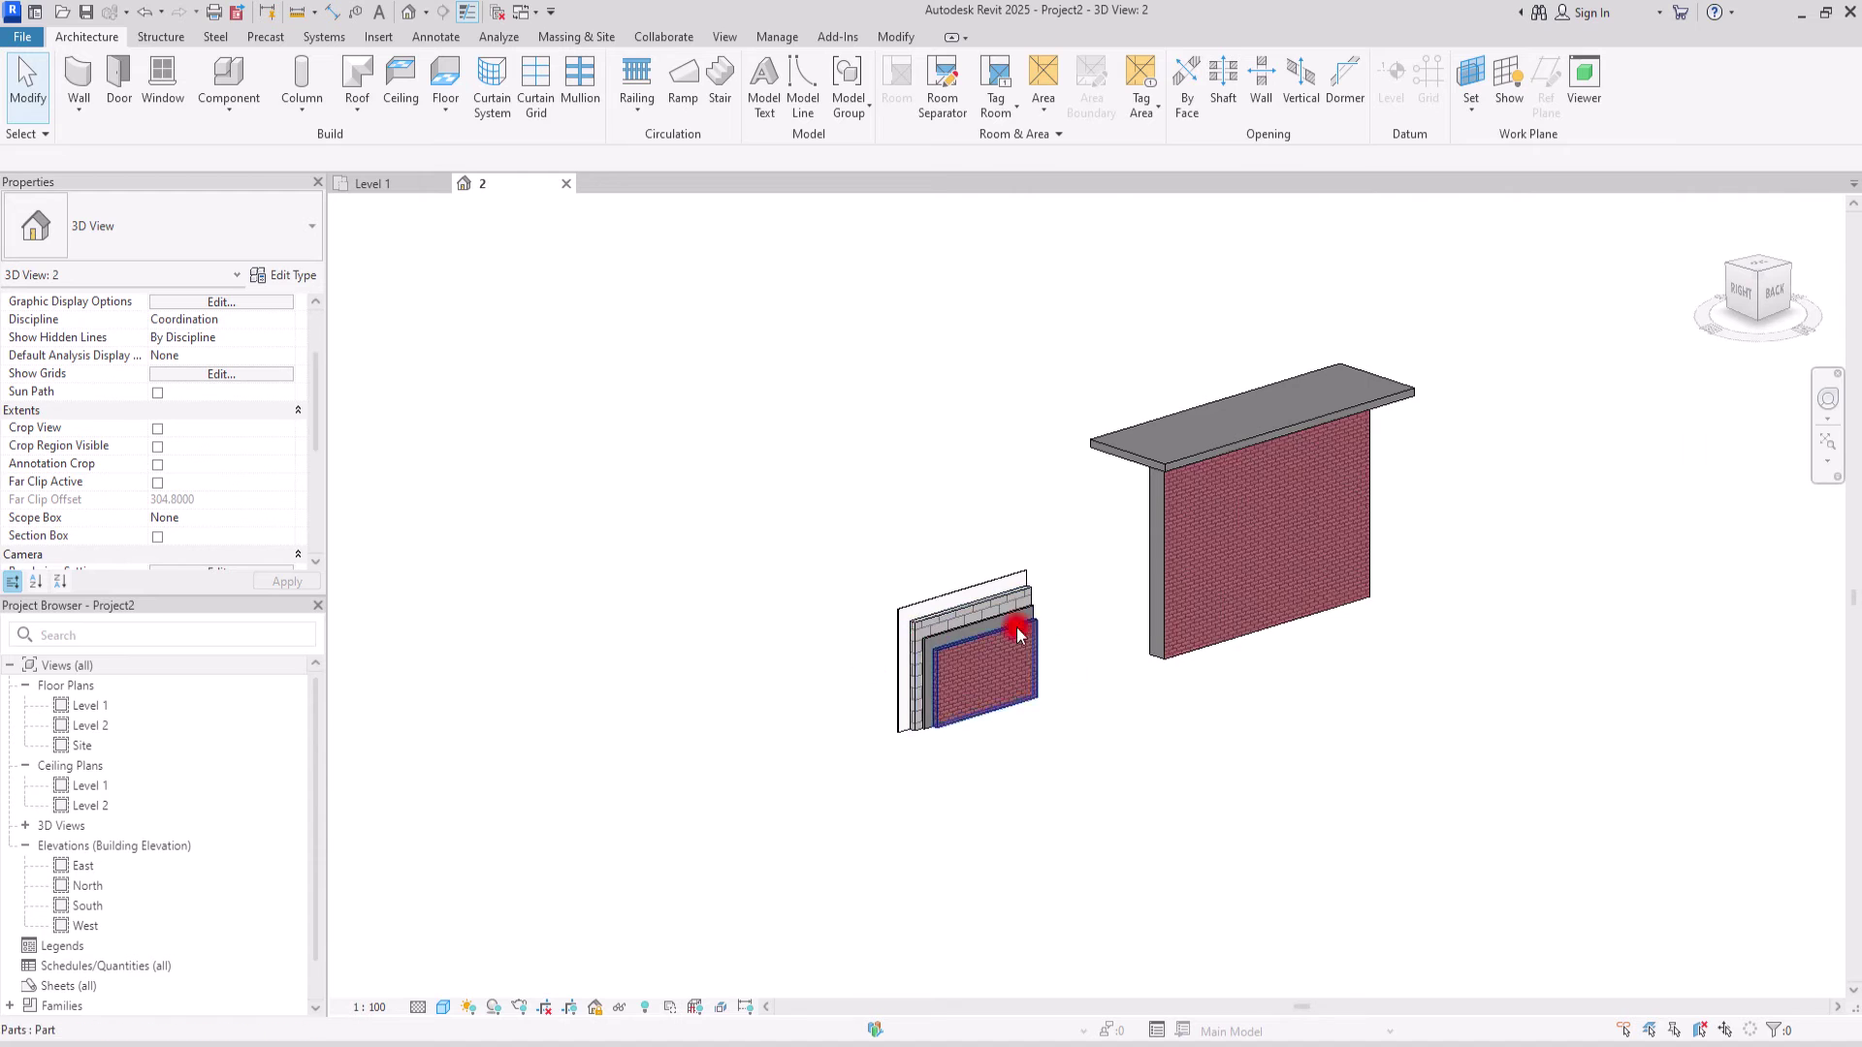
pyautogui.scroll(5, 1018, 636)
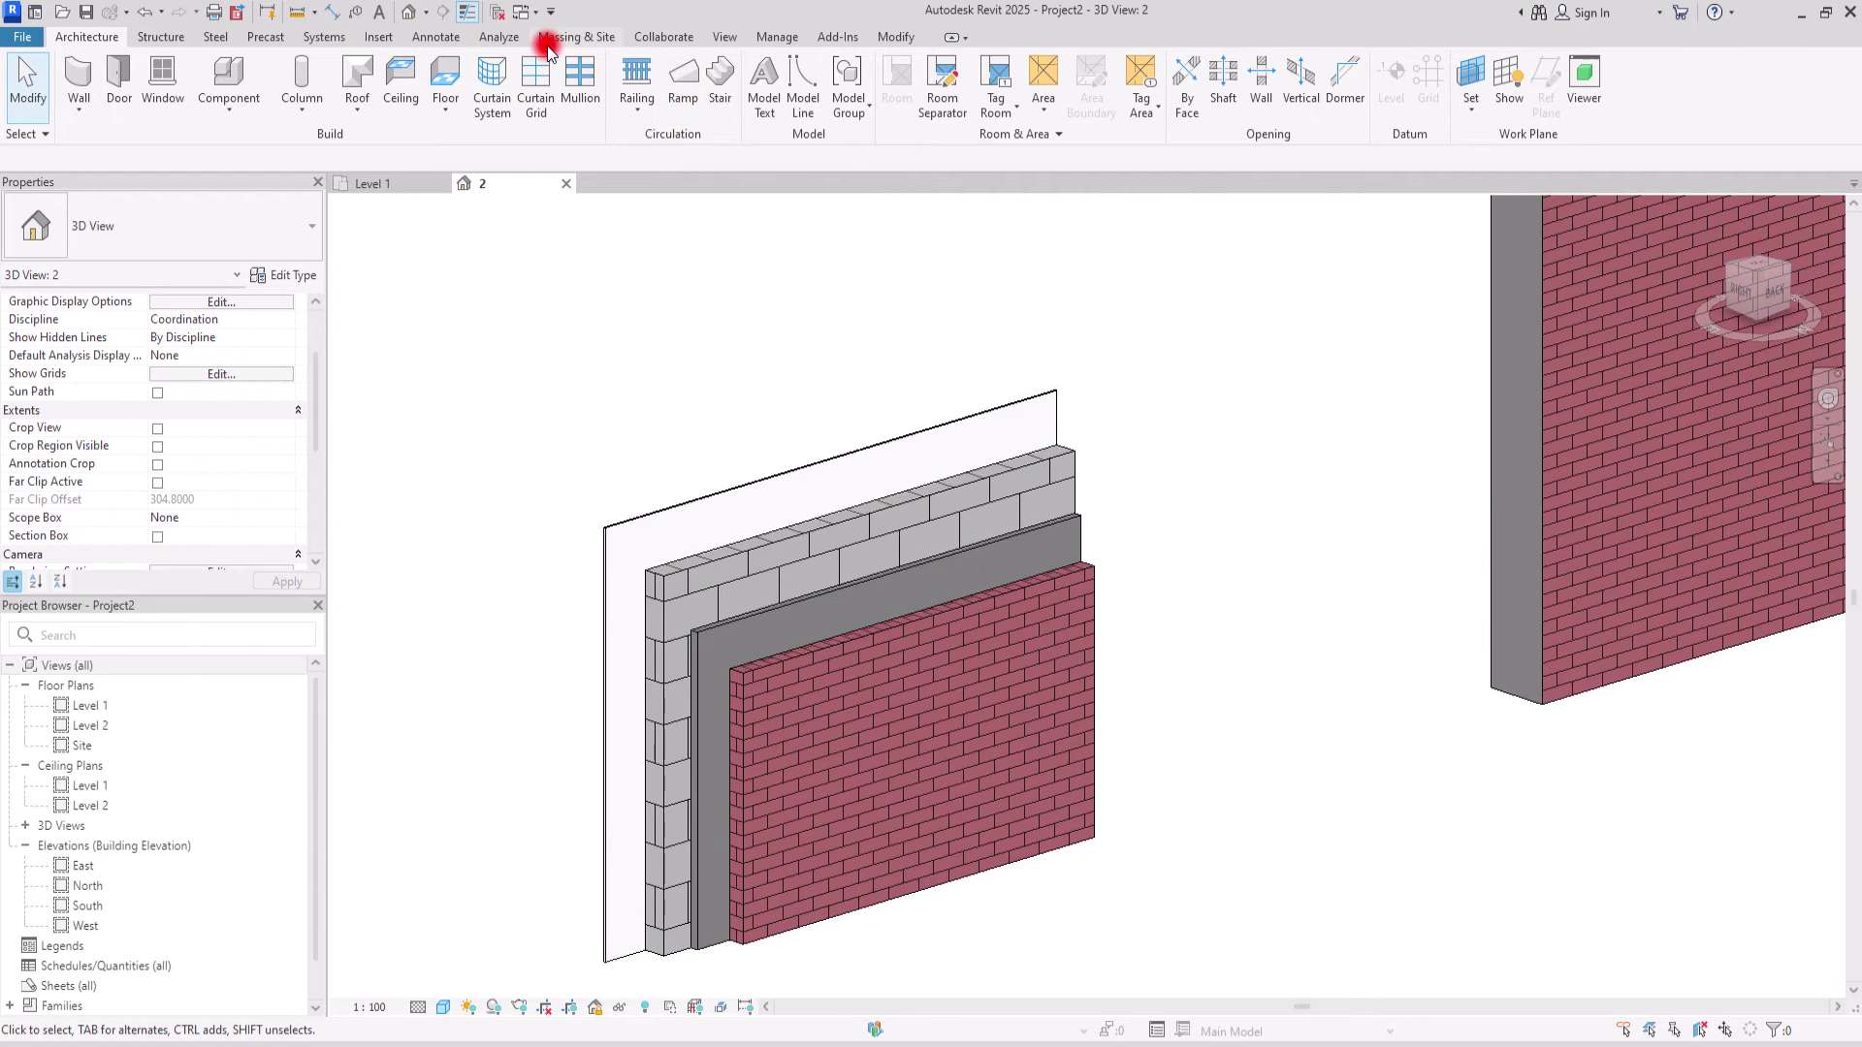
pyautogui.click(438, 40)
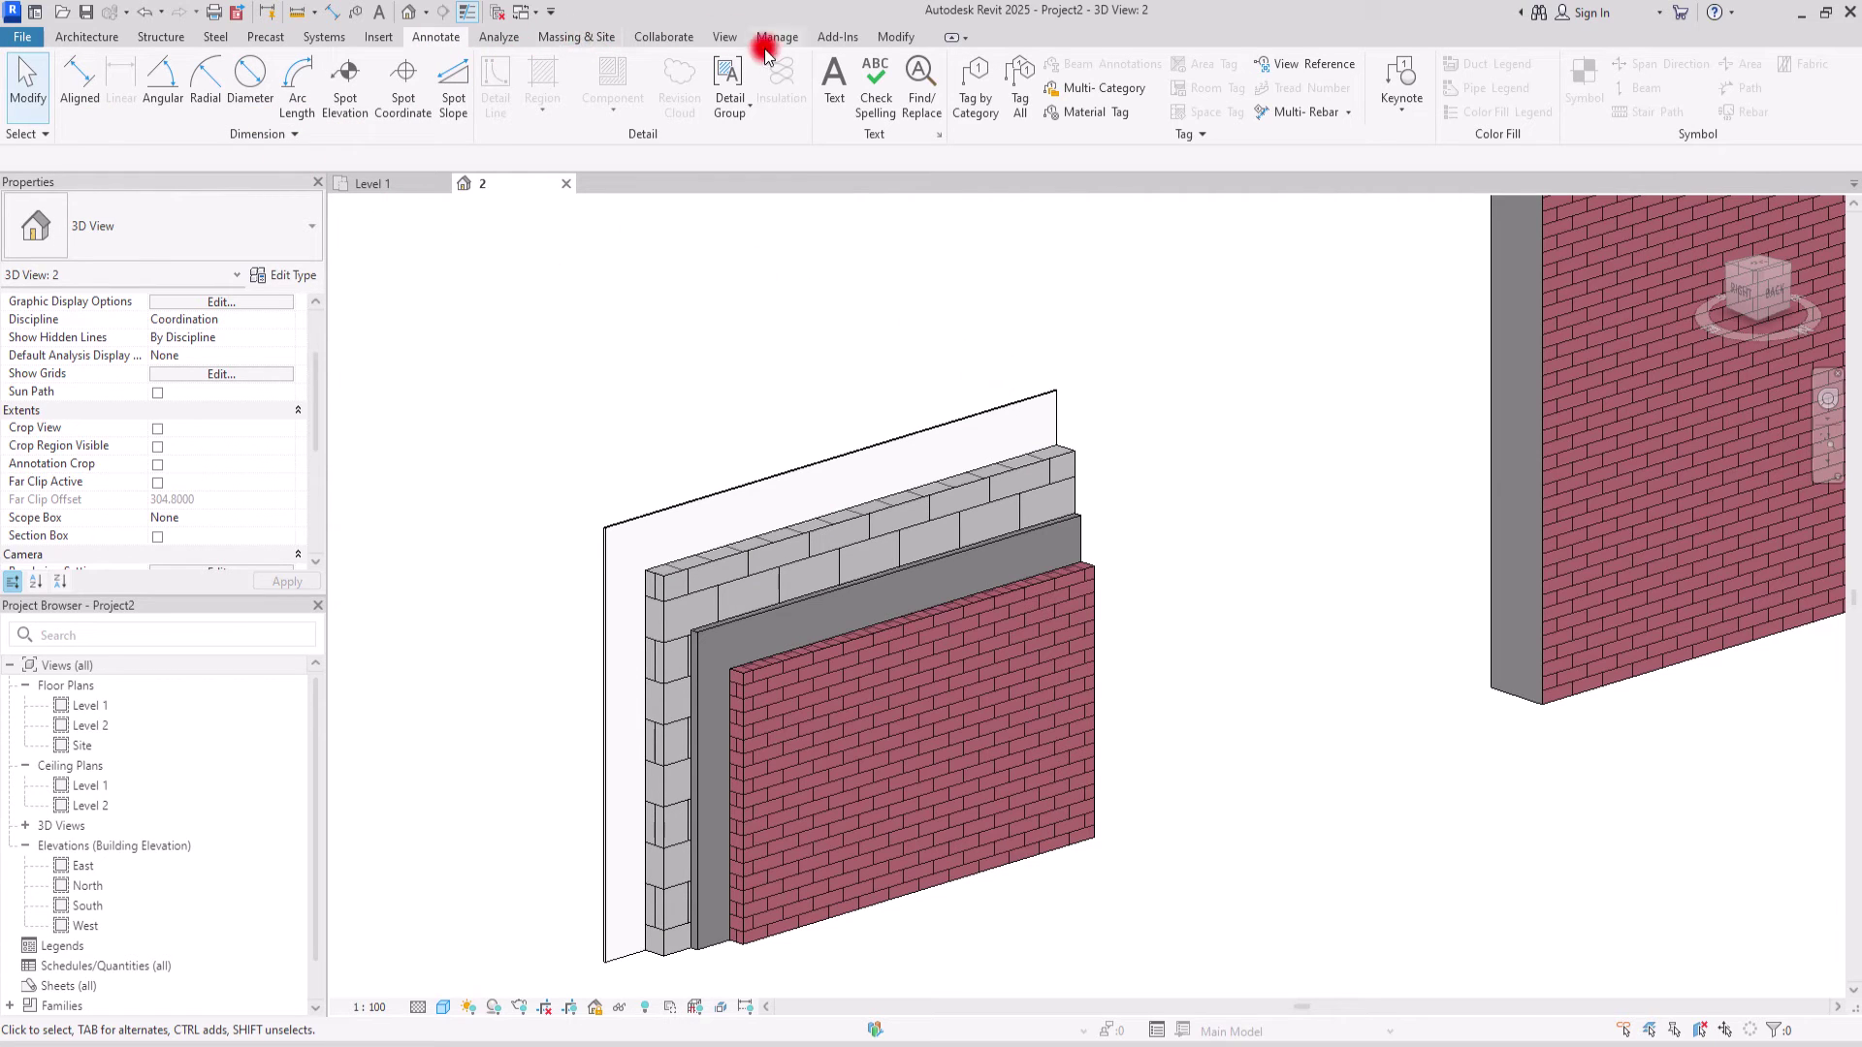
pyautogui.click(86, 37)
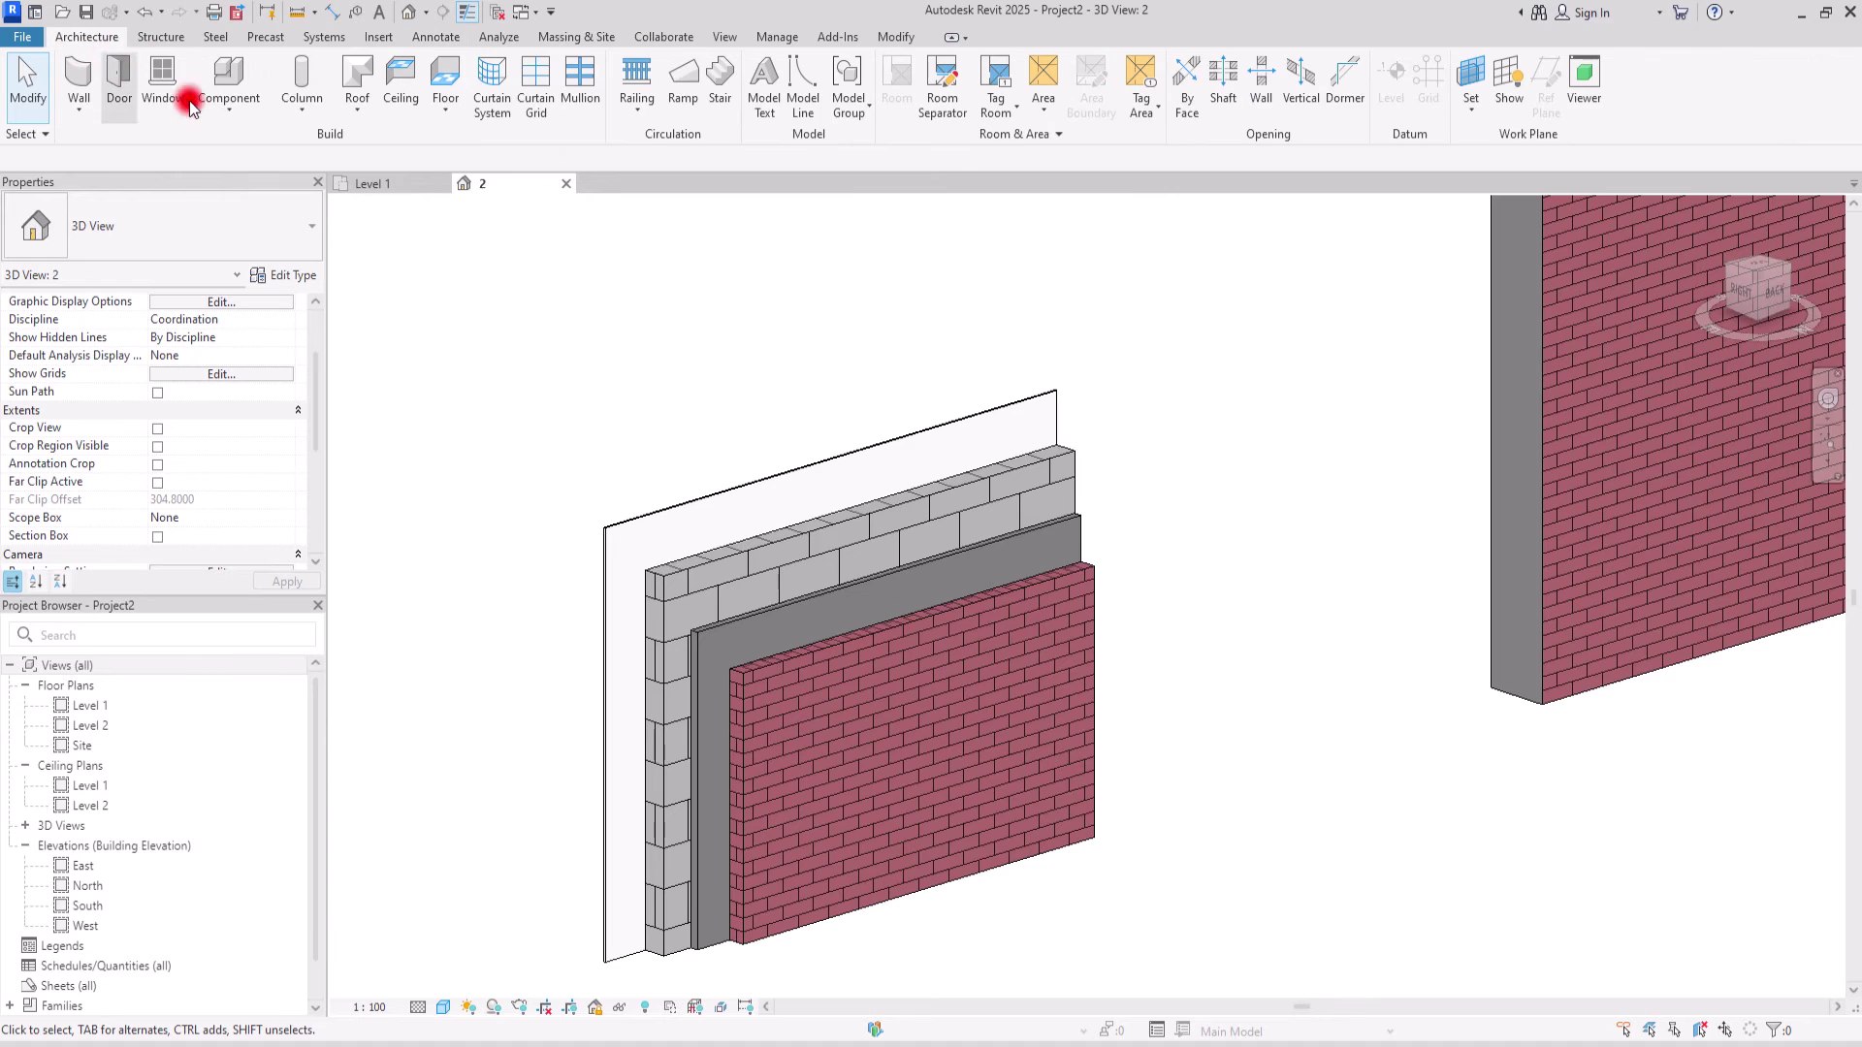
pyautogui.click(435, 37)
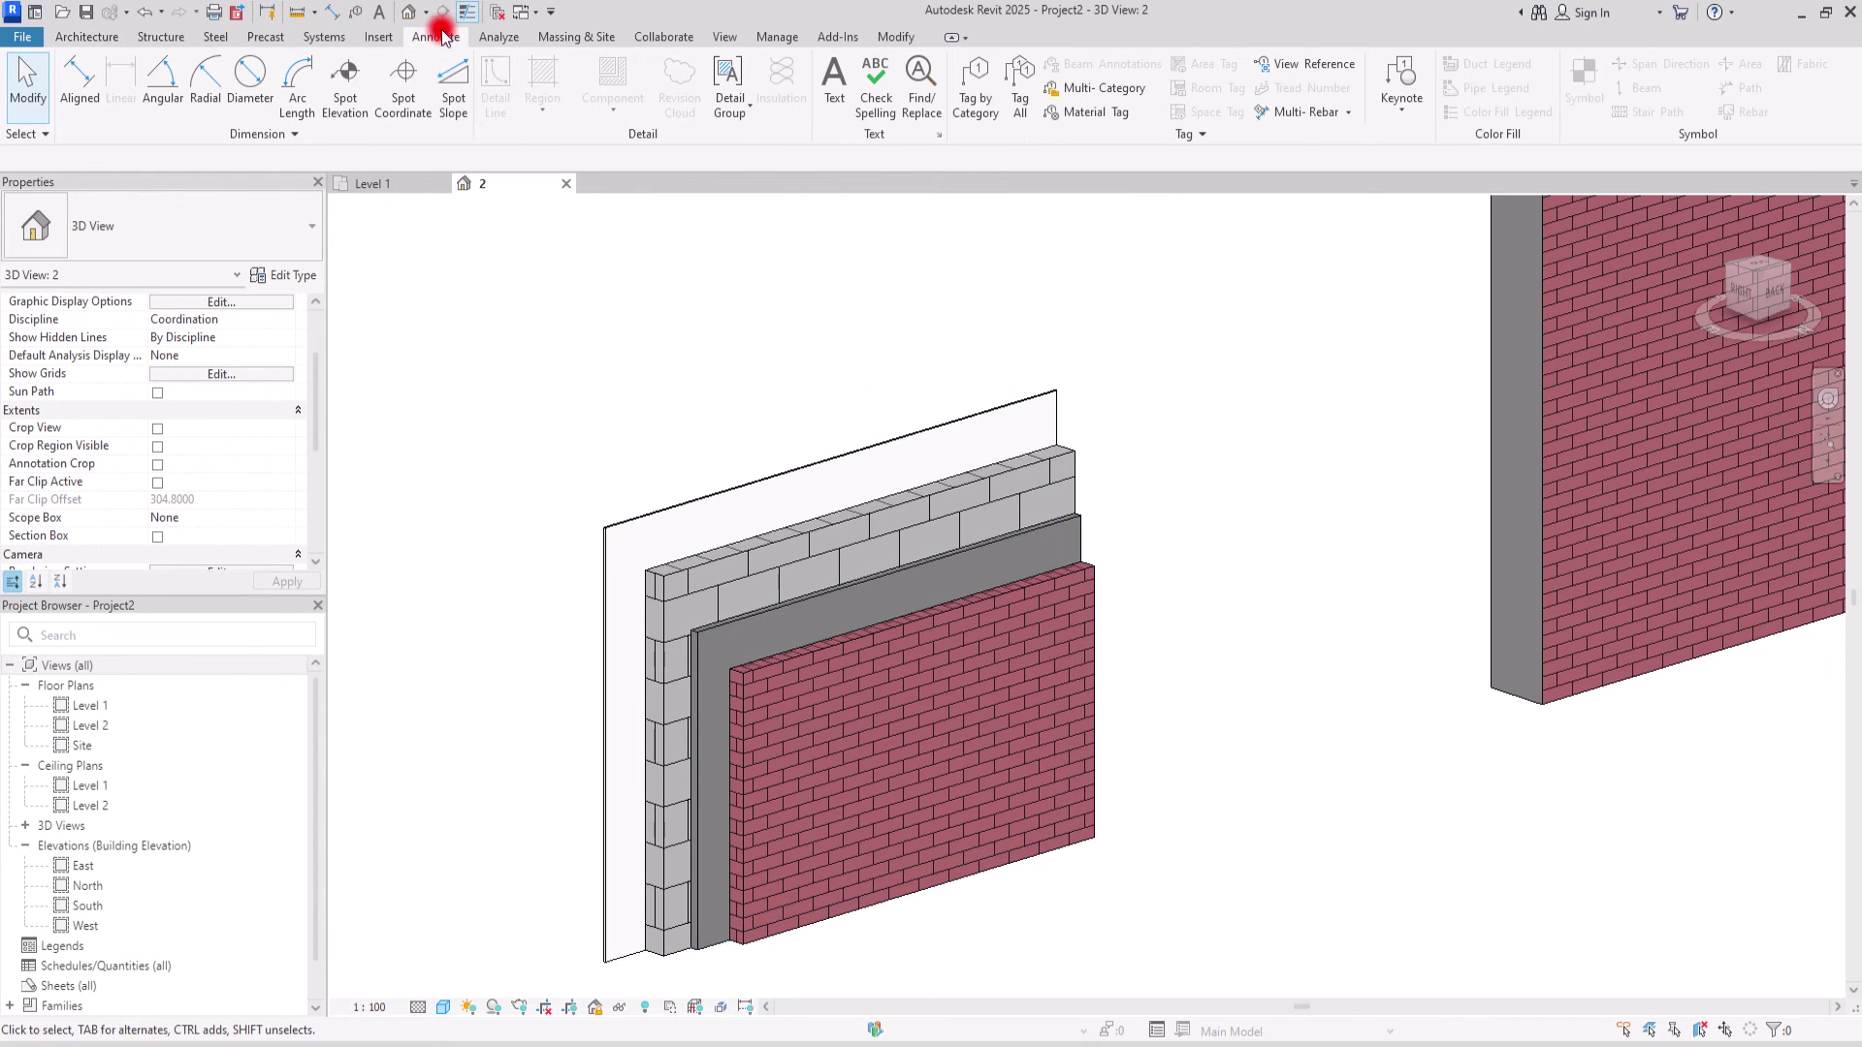
pyautogui.click(833, 78)
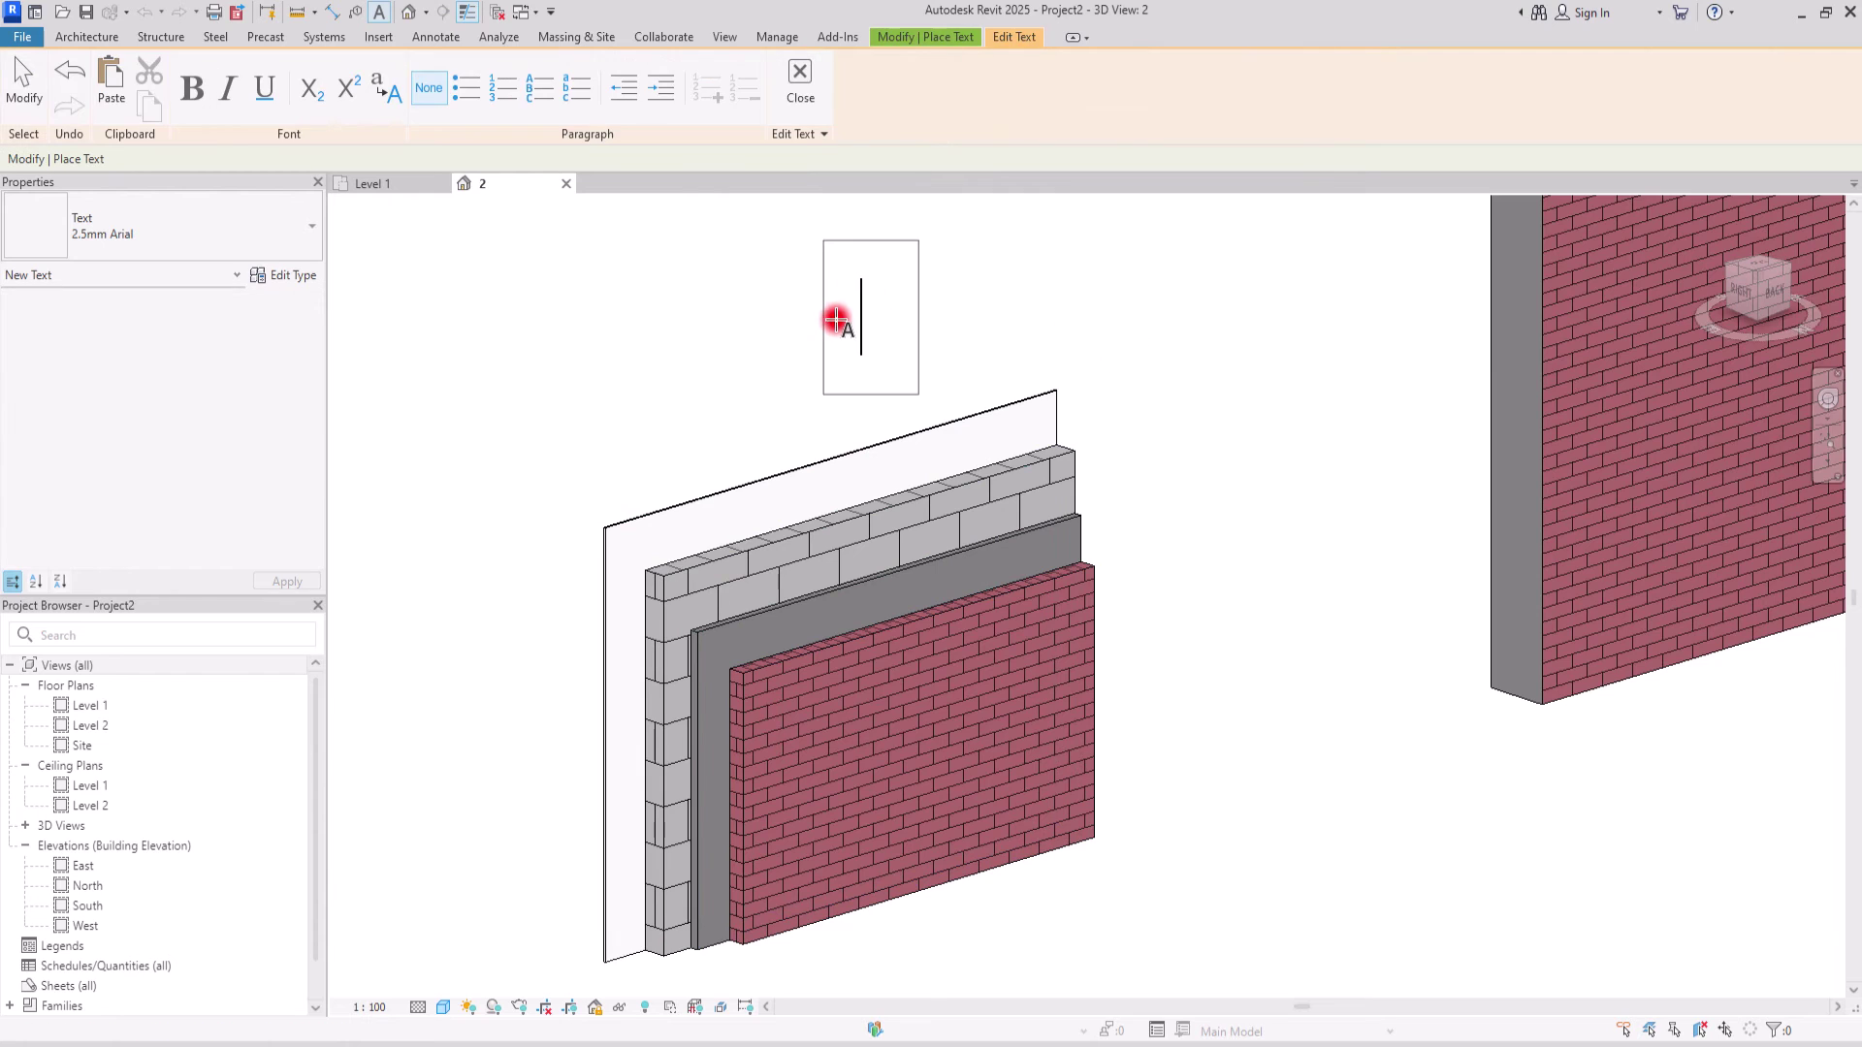
pyautogui.press('Escape')
pyautogui.press('Escape')
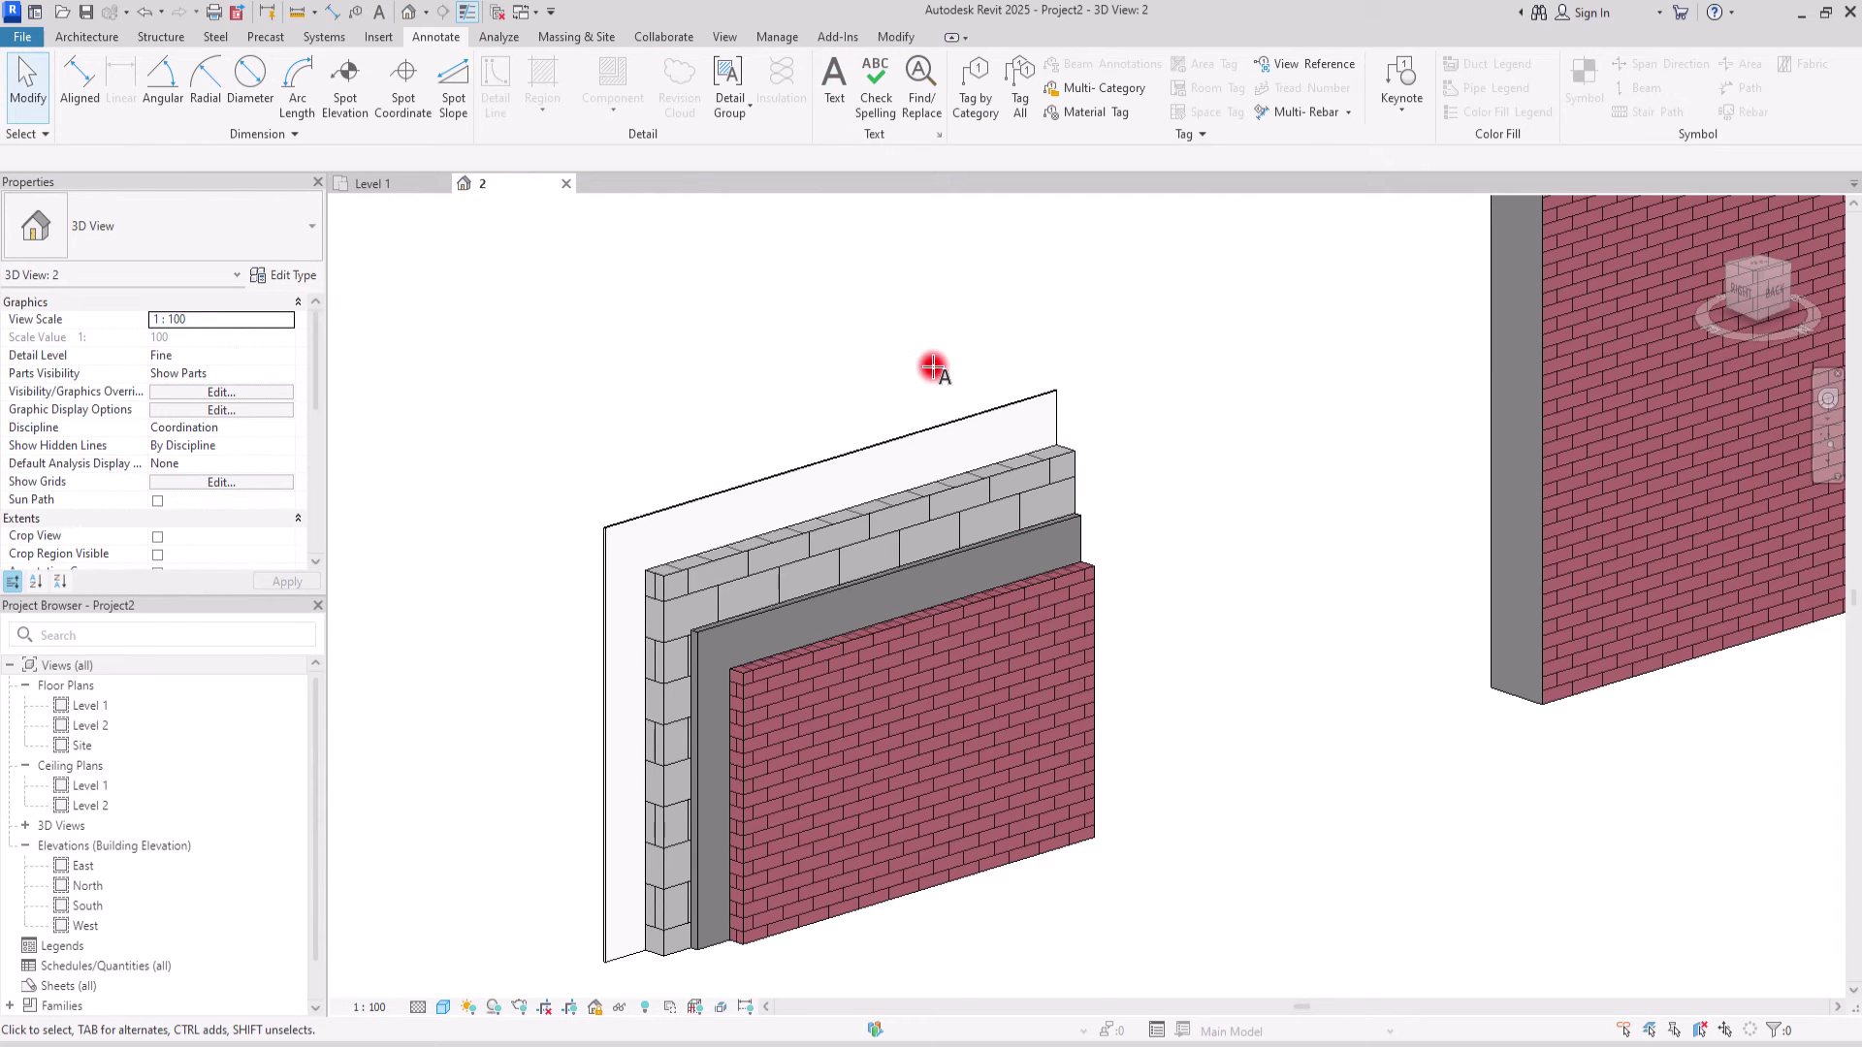
# - Create a Concrete-Domestic 425mm floor on Level 1 from a rectangle about 2.9 by 1.8 m, beside the existing wall
pyautogui.click(370, 184)
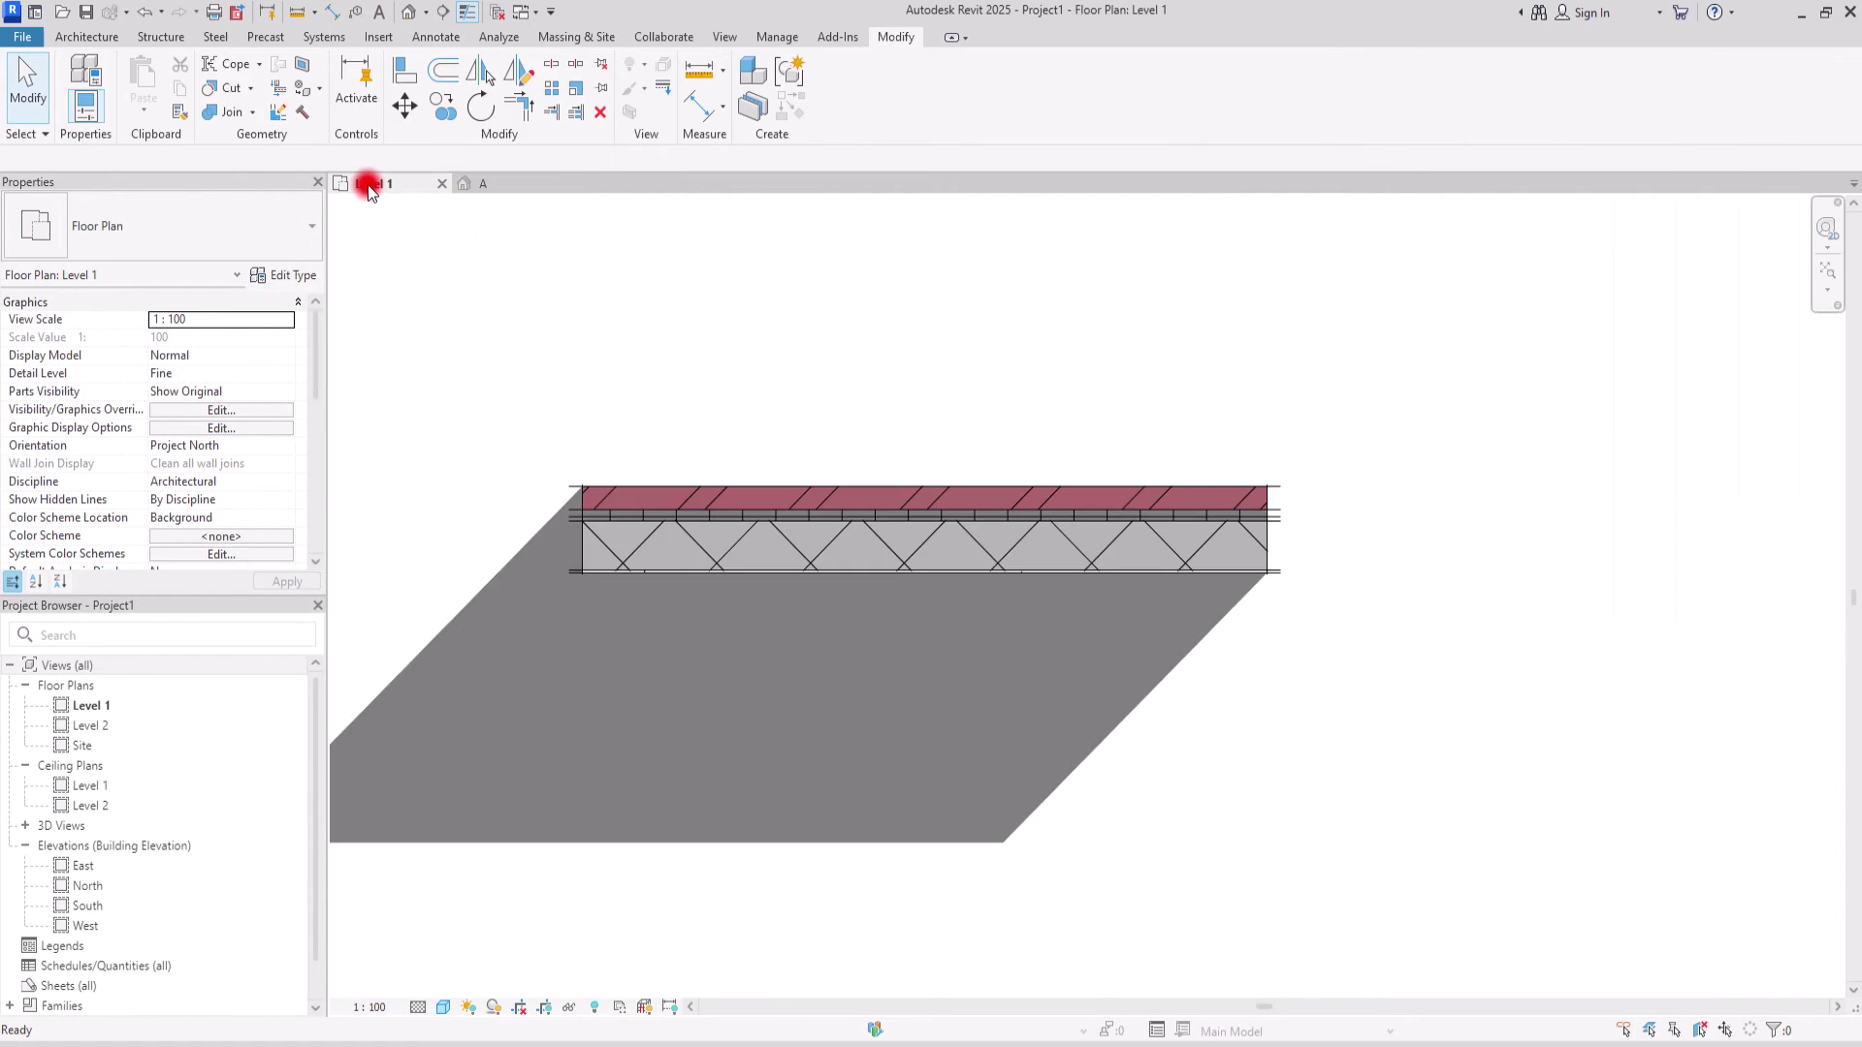
pyautogui.scroll(-3, 523, 334)
pyautogui.moveTo(947, 418); pyautogui.dragTo(715, 525, button='middle')
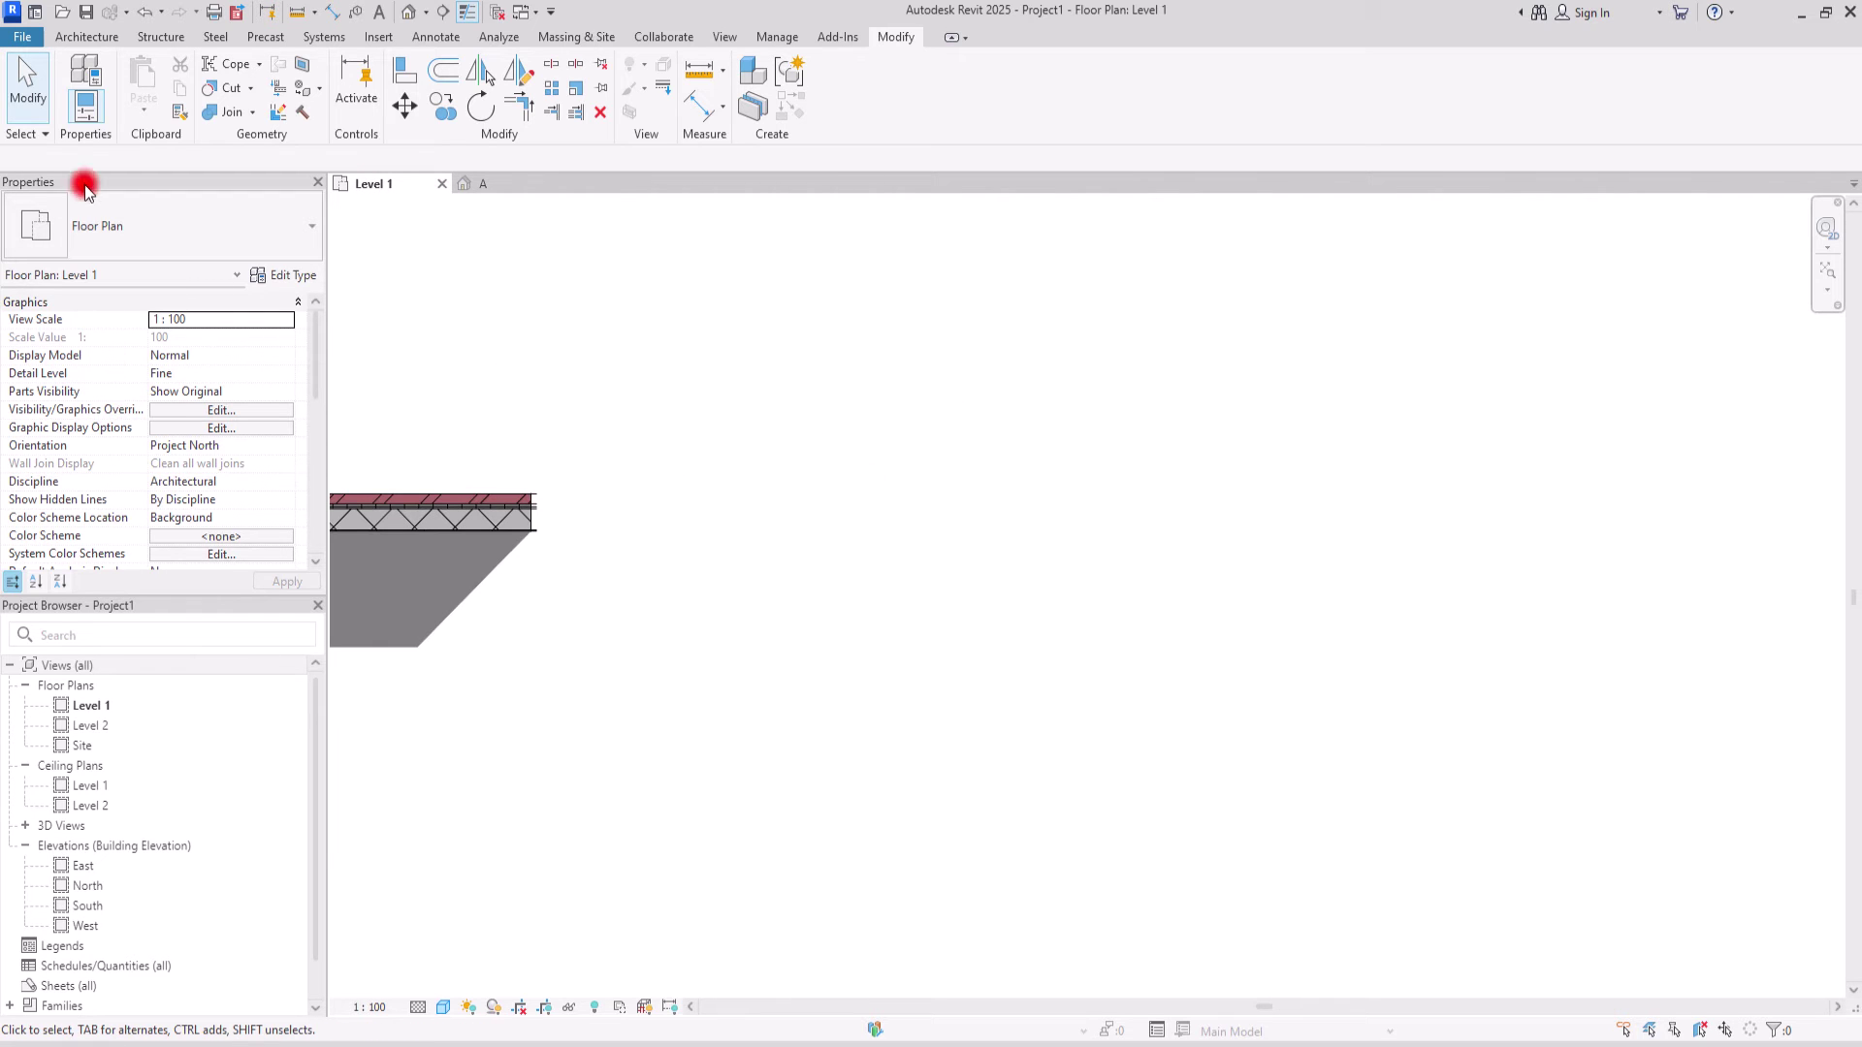
pyautogui.click(78, 39)
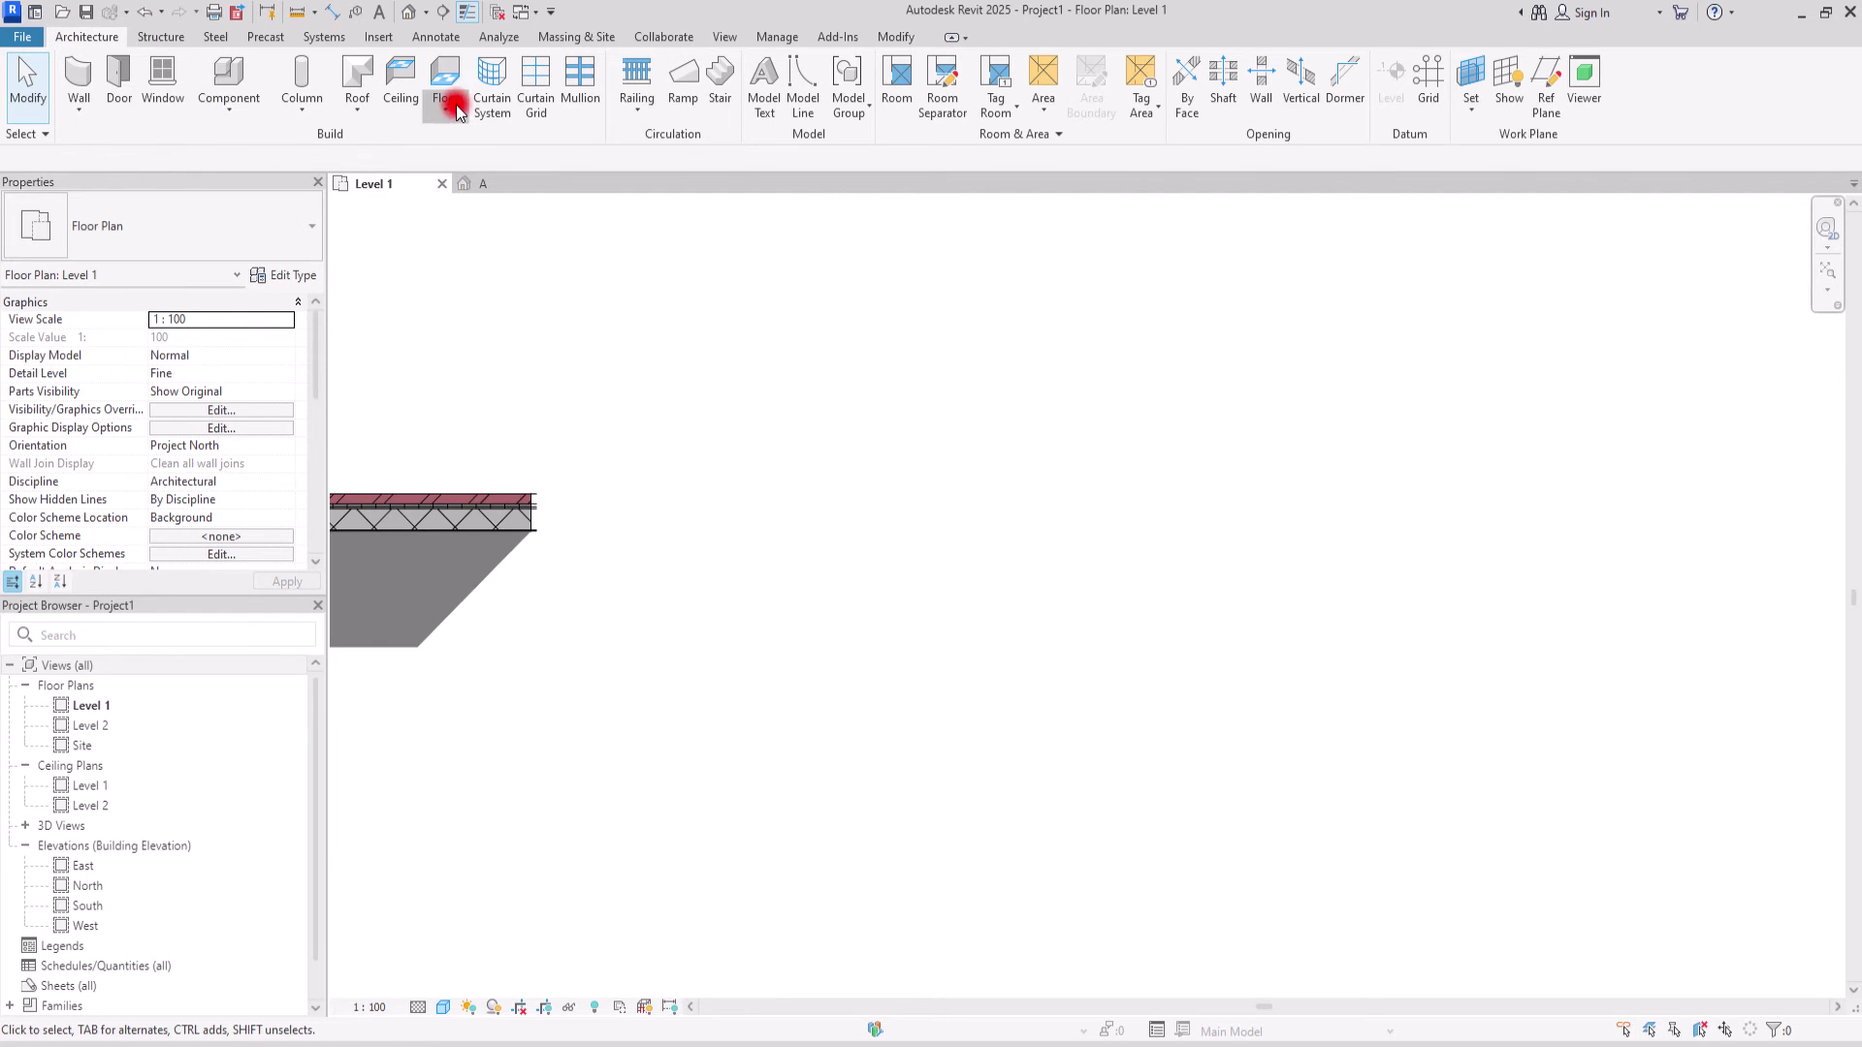
pyautogui.click(500, 147)
pyautogui.click(183, 217)
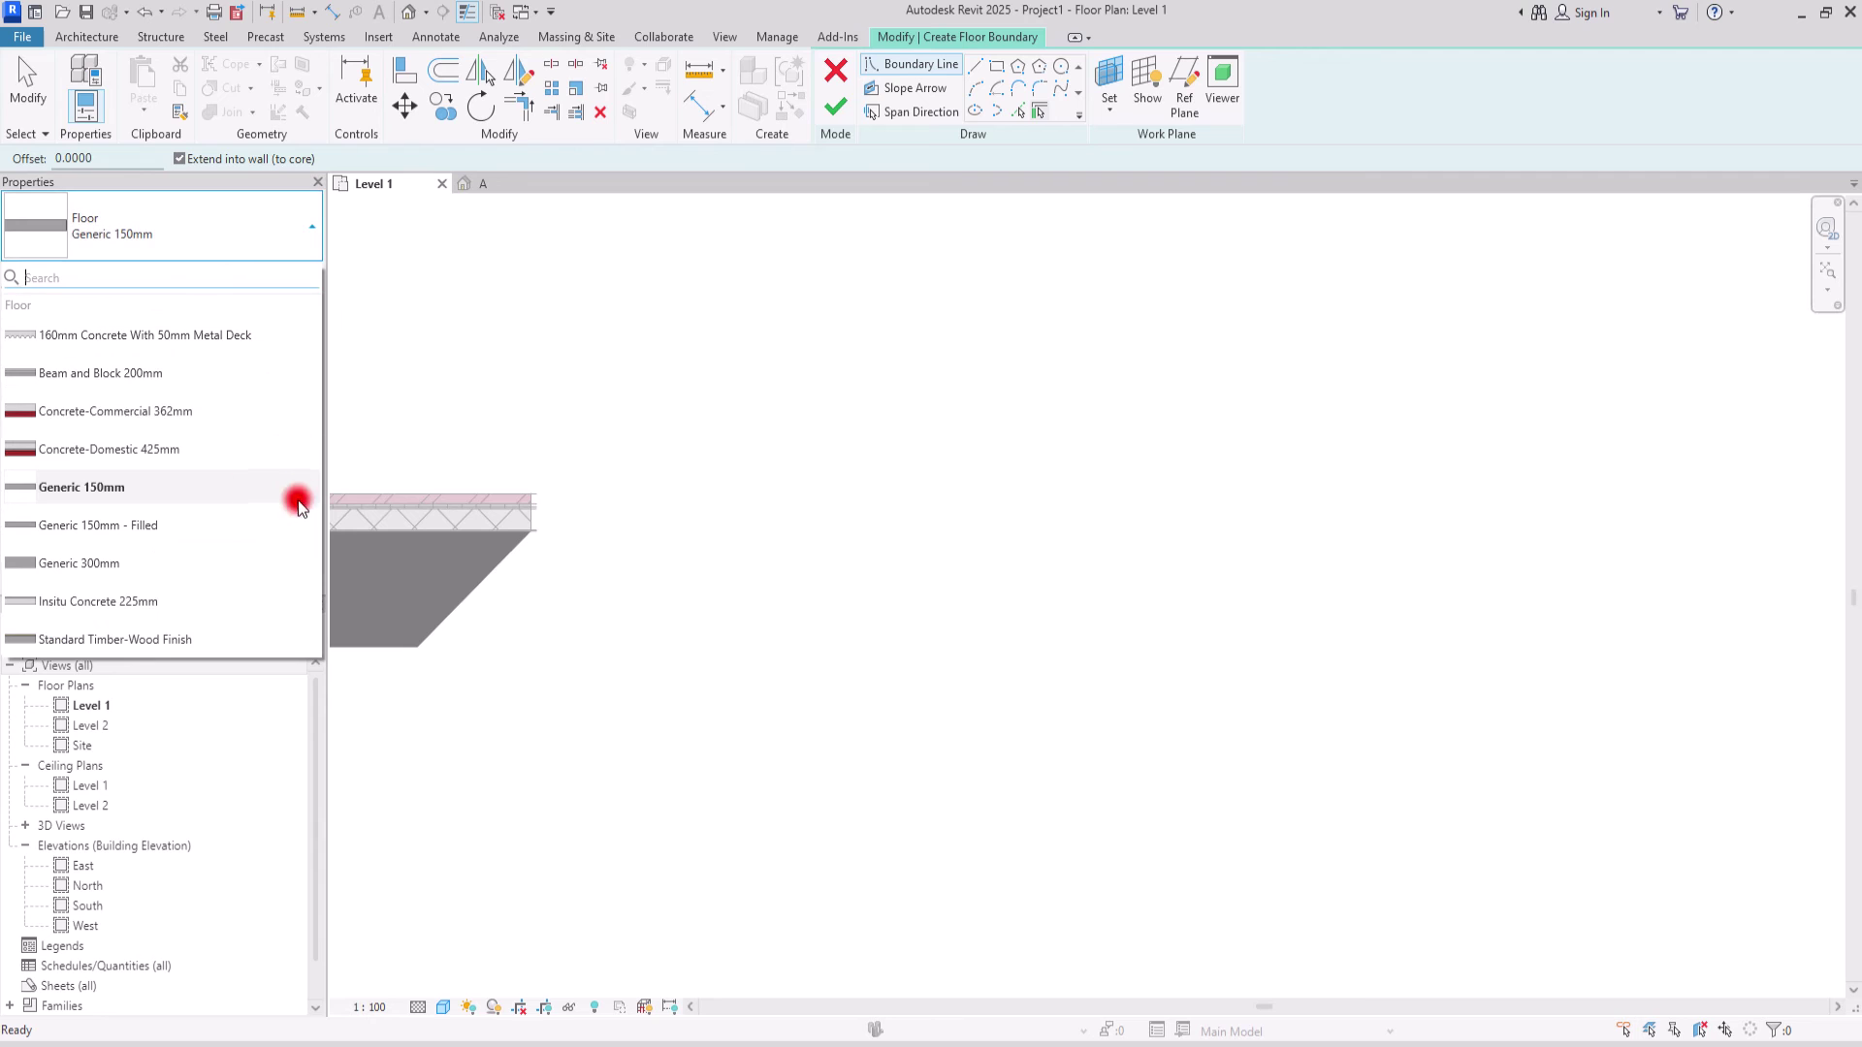
pyautogui.click(99, 451)
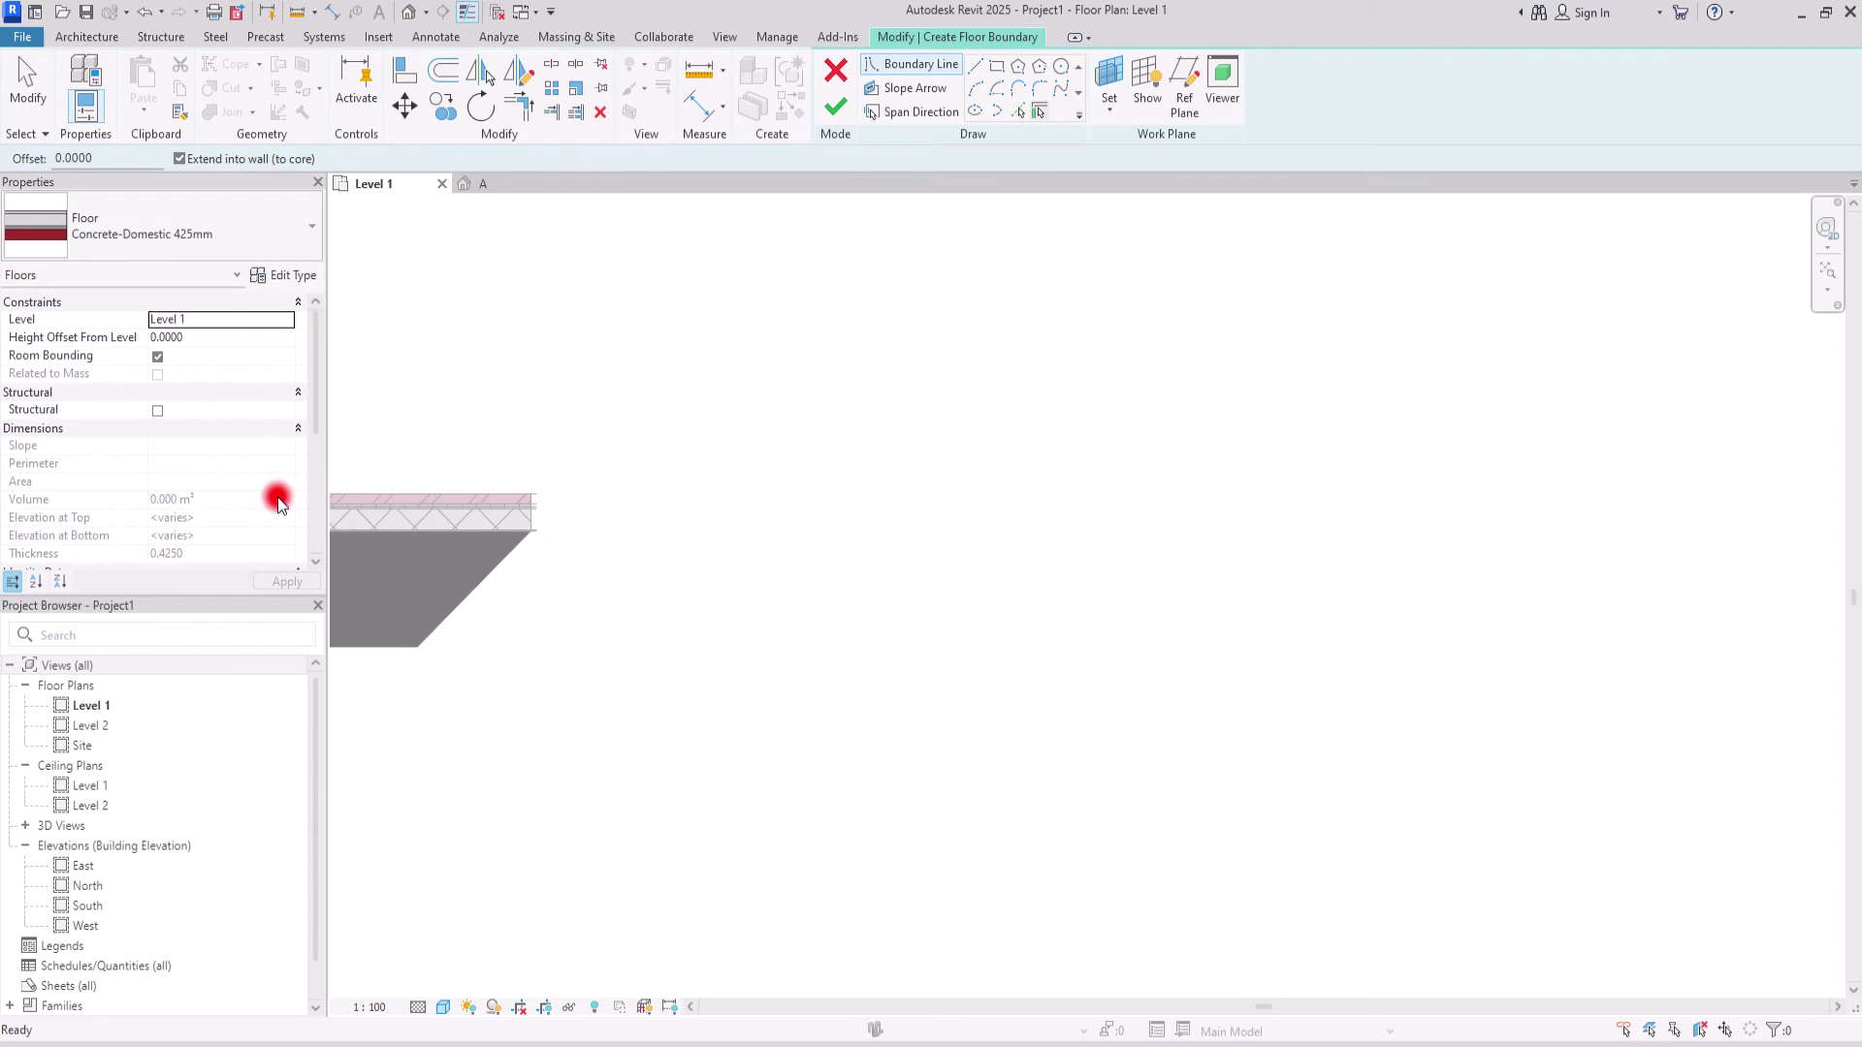
pyautogui.click(996, 68)
pyautogui.click(1176, 415)
pyautogui.click(912, 587)
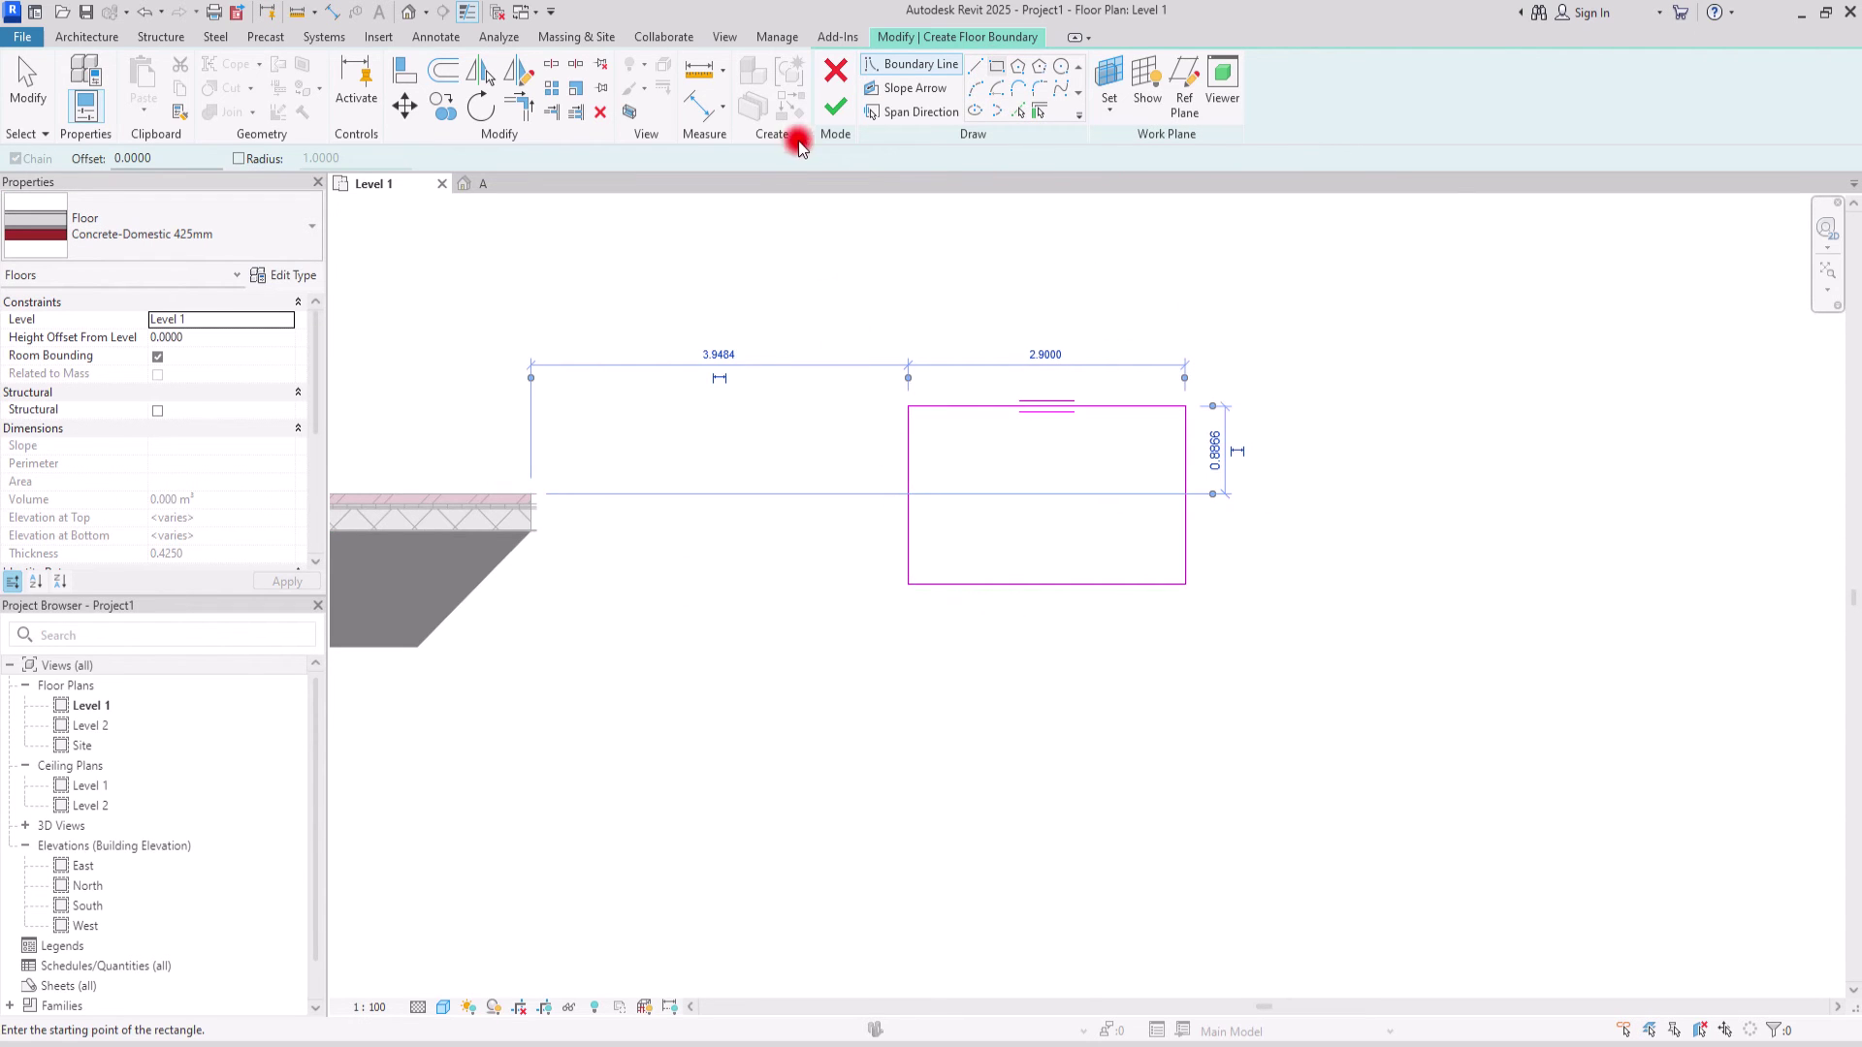
pyautogui.click(836, 115)
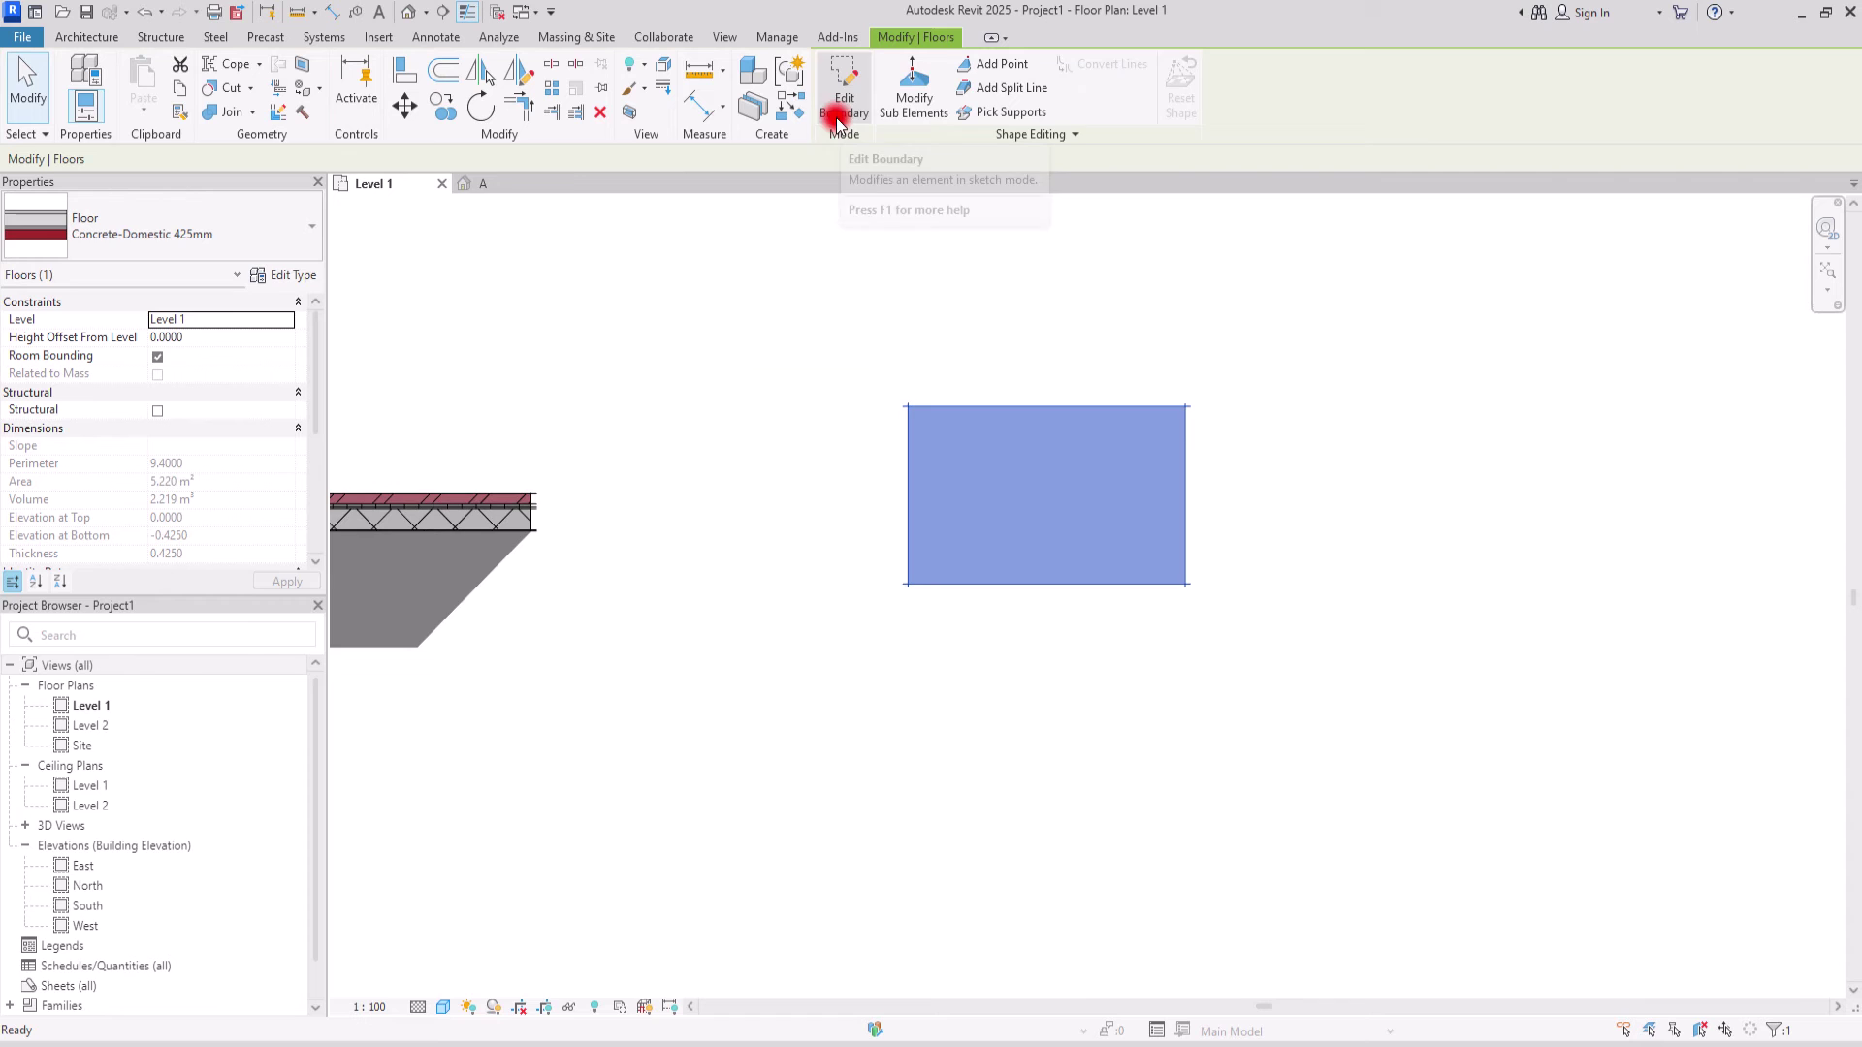
# - Split the new floor into separate layer parts in 3D view A
pyautogui.click(497, 182)
pyautogui.click(407, 411)
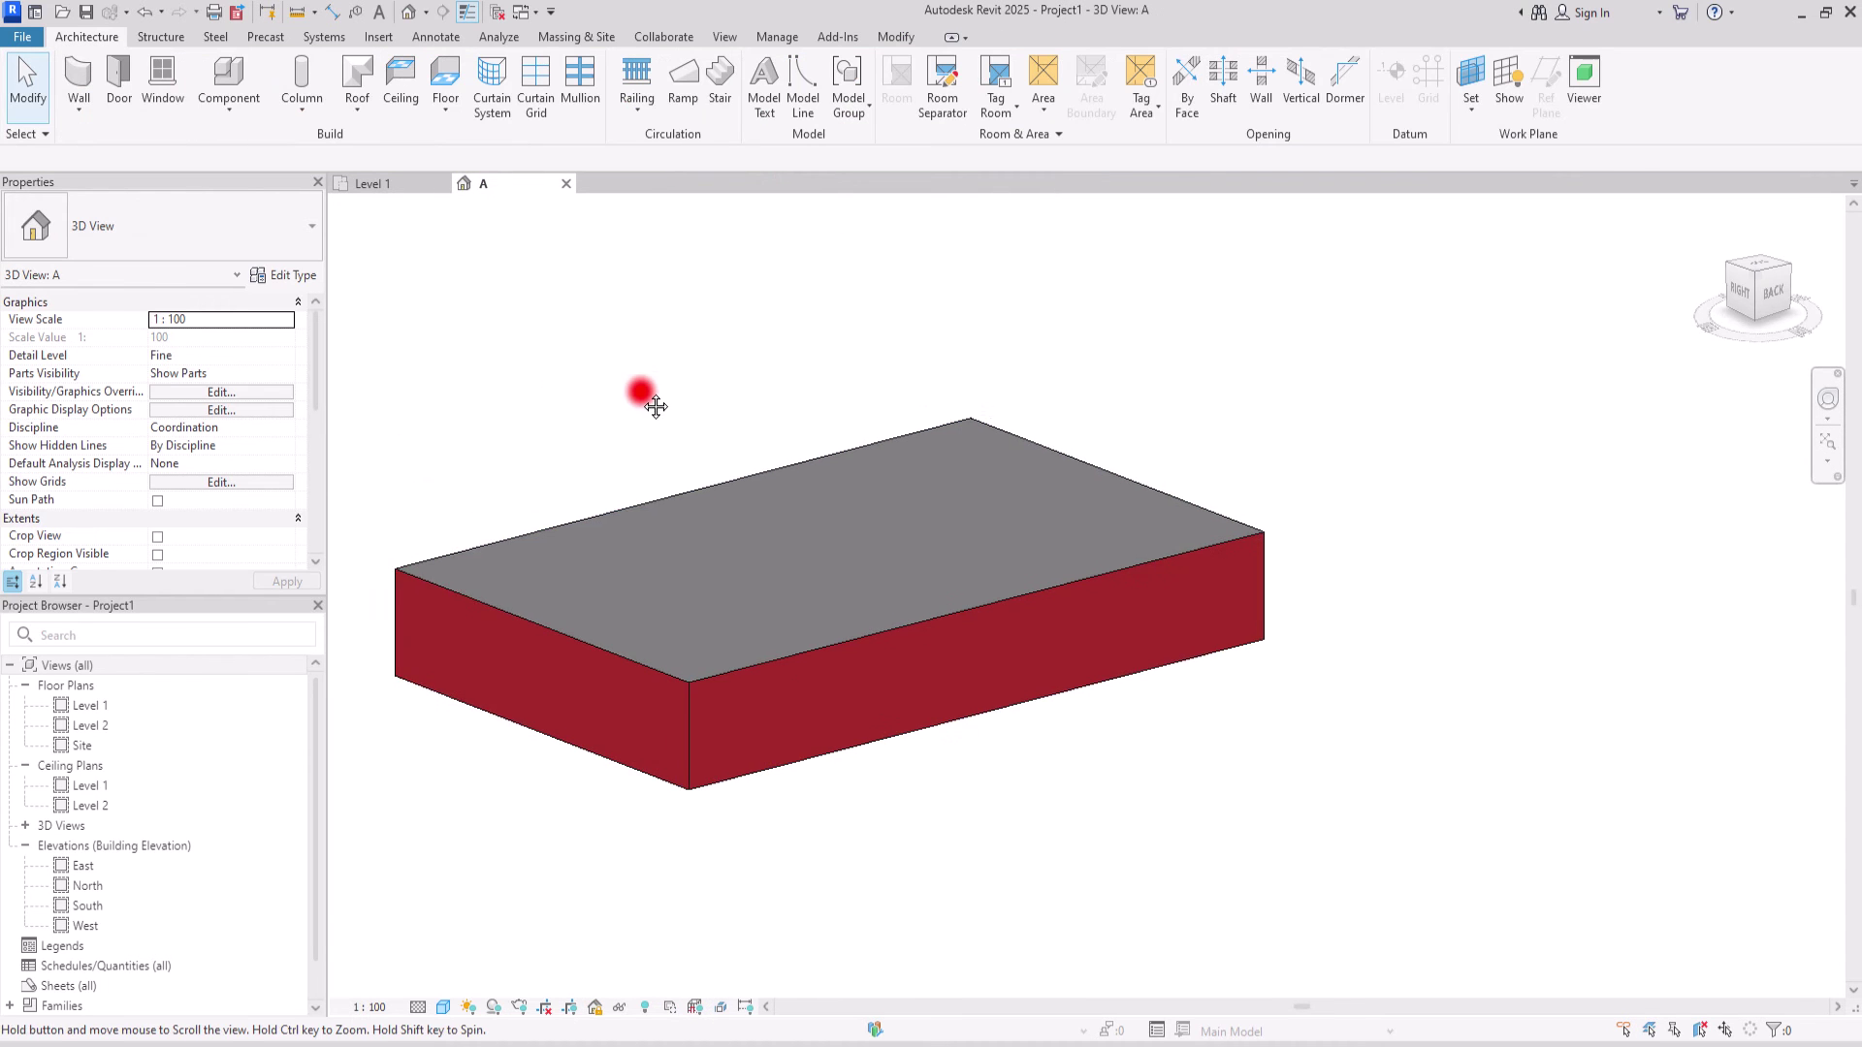
pyautogui.click(447, 1008)
pyautogui.click(417, 1009)
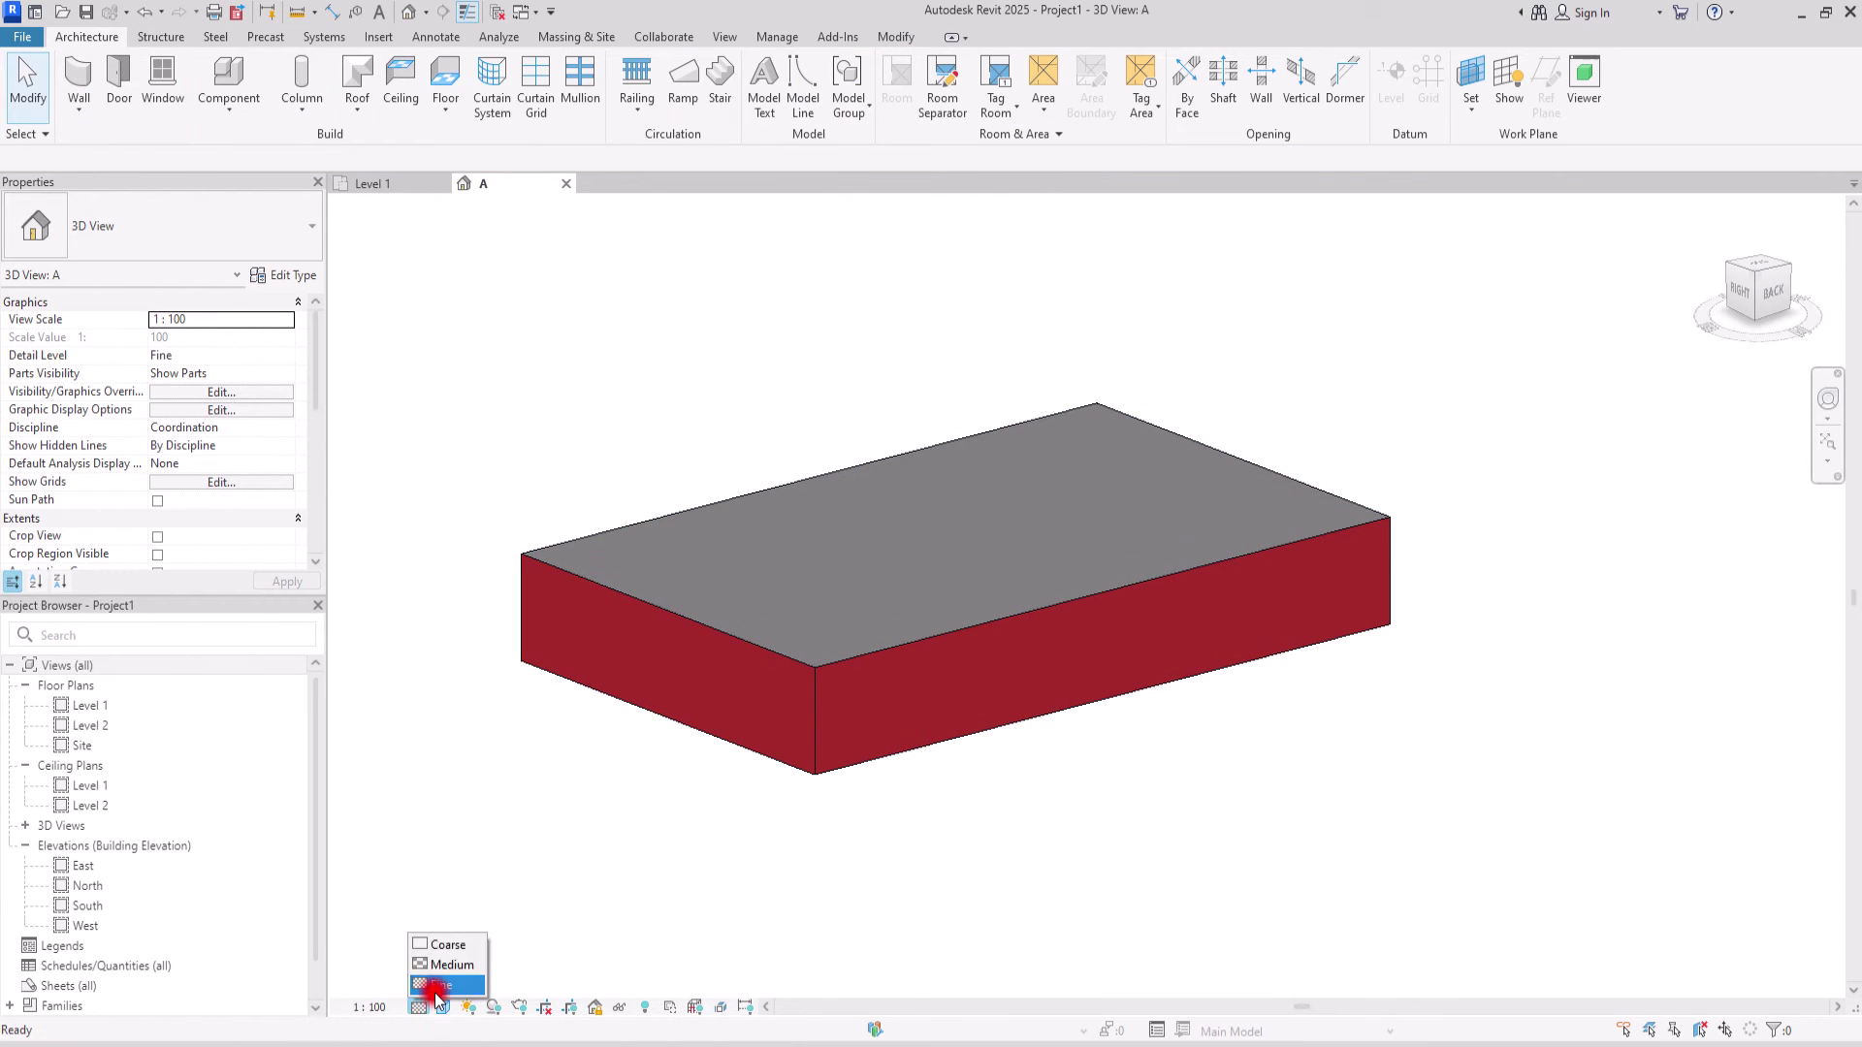
pyautogui.click(728, 621)
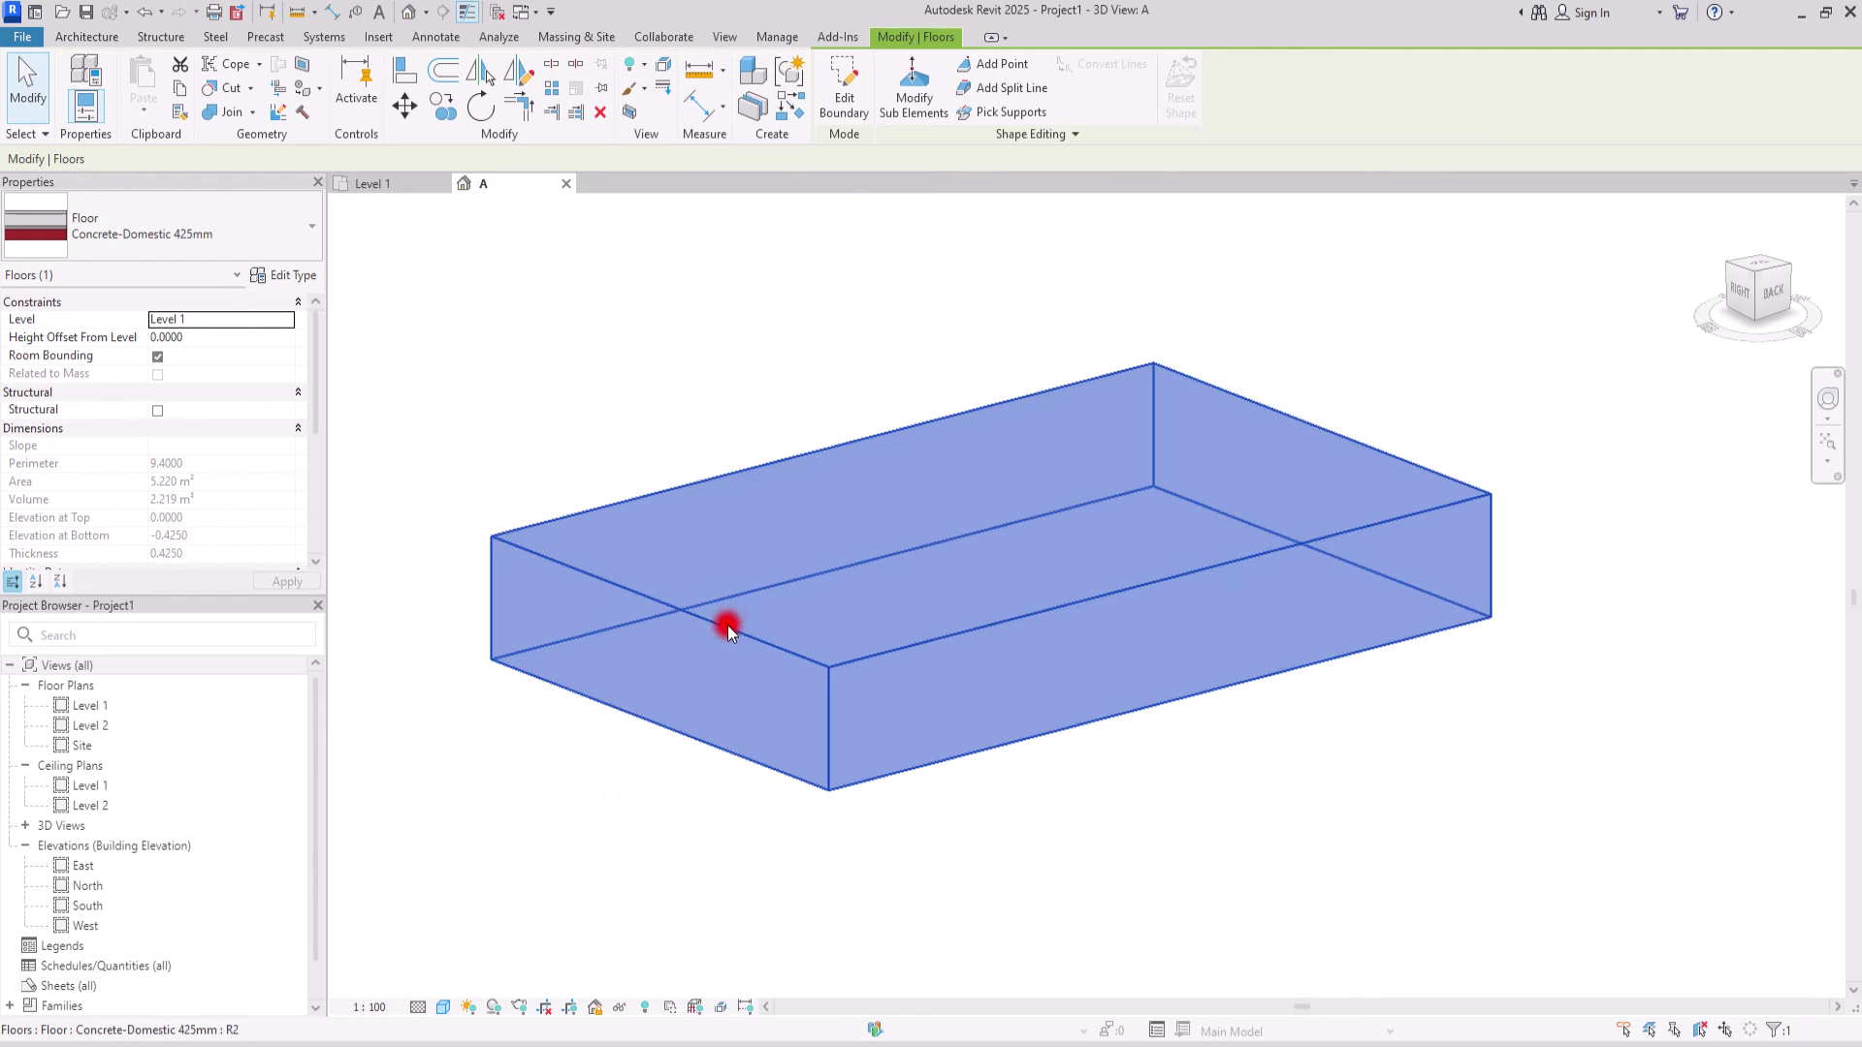
pyautogui.click(742, 101)
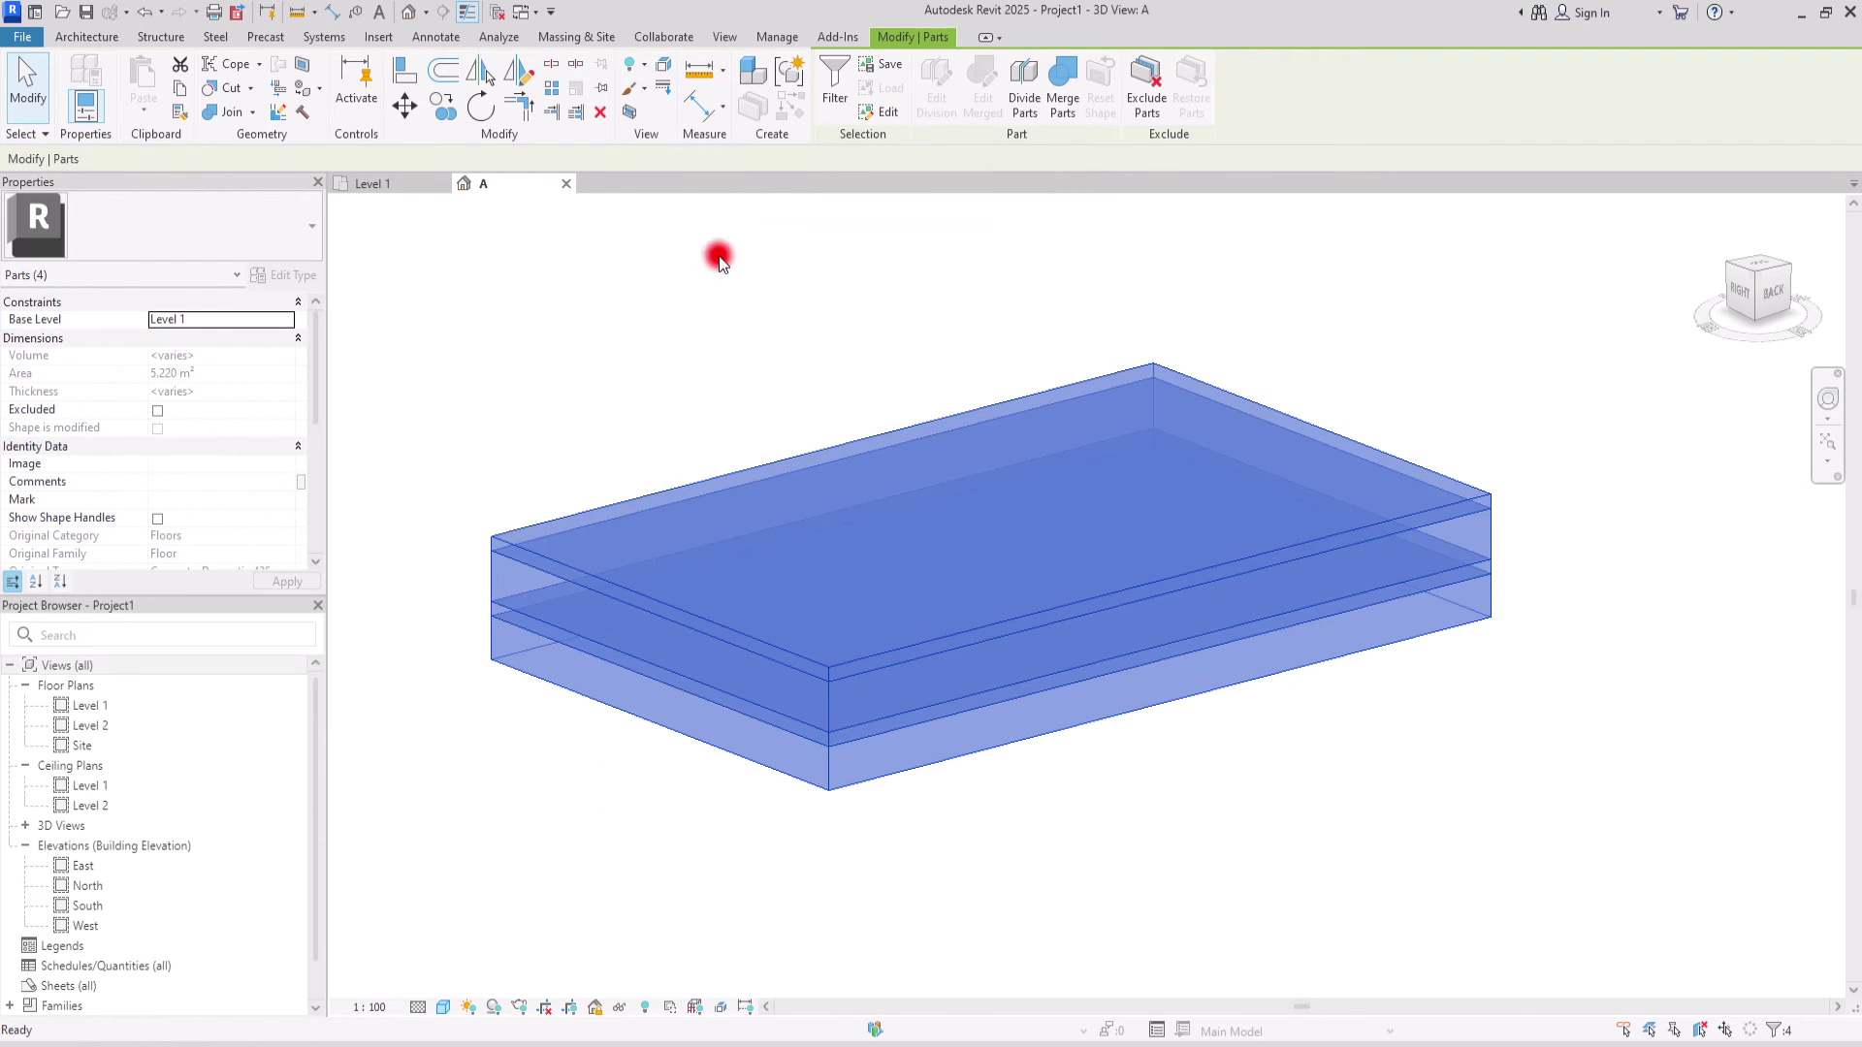
pyautogui.click(620, 462)
pyautogui.scroll(2, 812, 671)
pyautogui.scroll(-2, 820, 666)
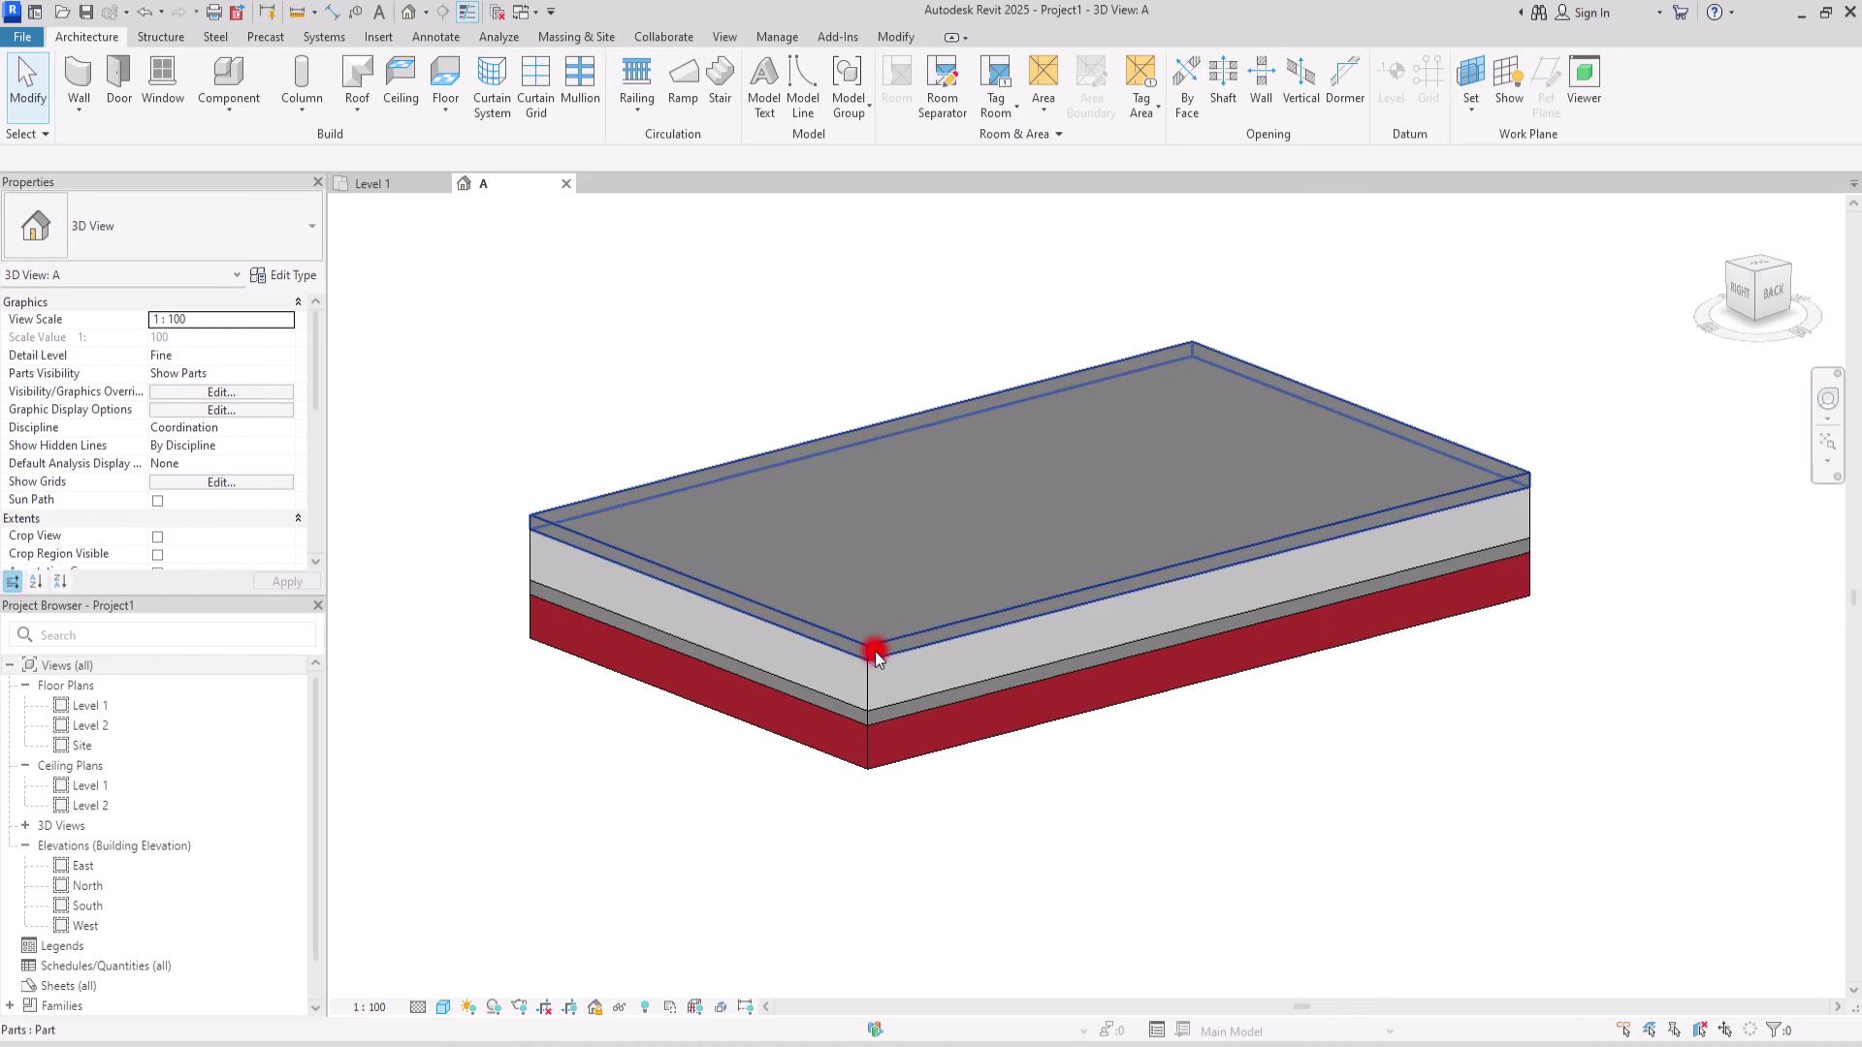
# - Show shape handles on the floor's uppermost part, pull its short end back about 1.78 m, and narrow its long side
pyautogui.click(955, 631)
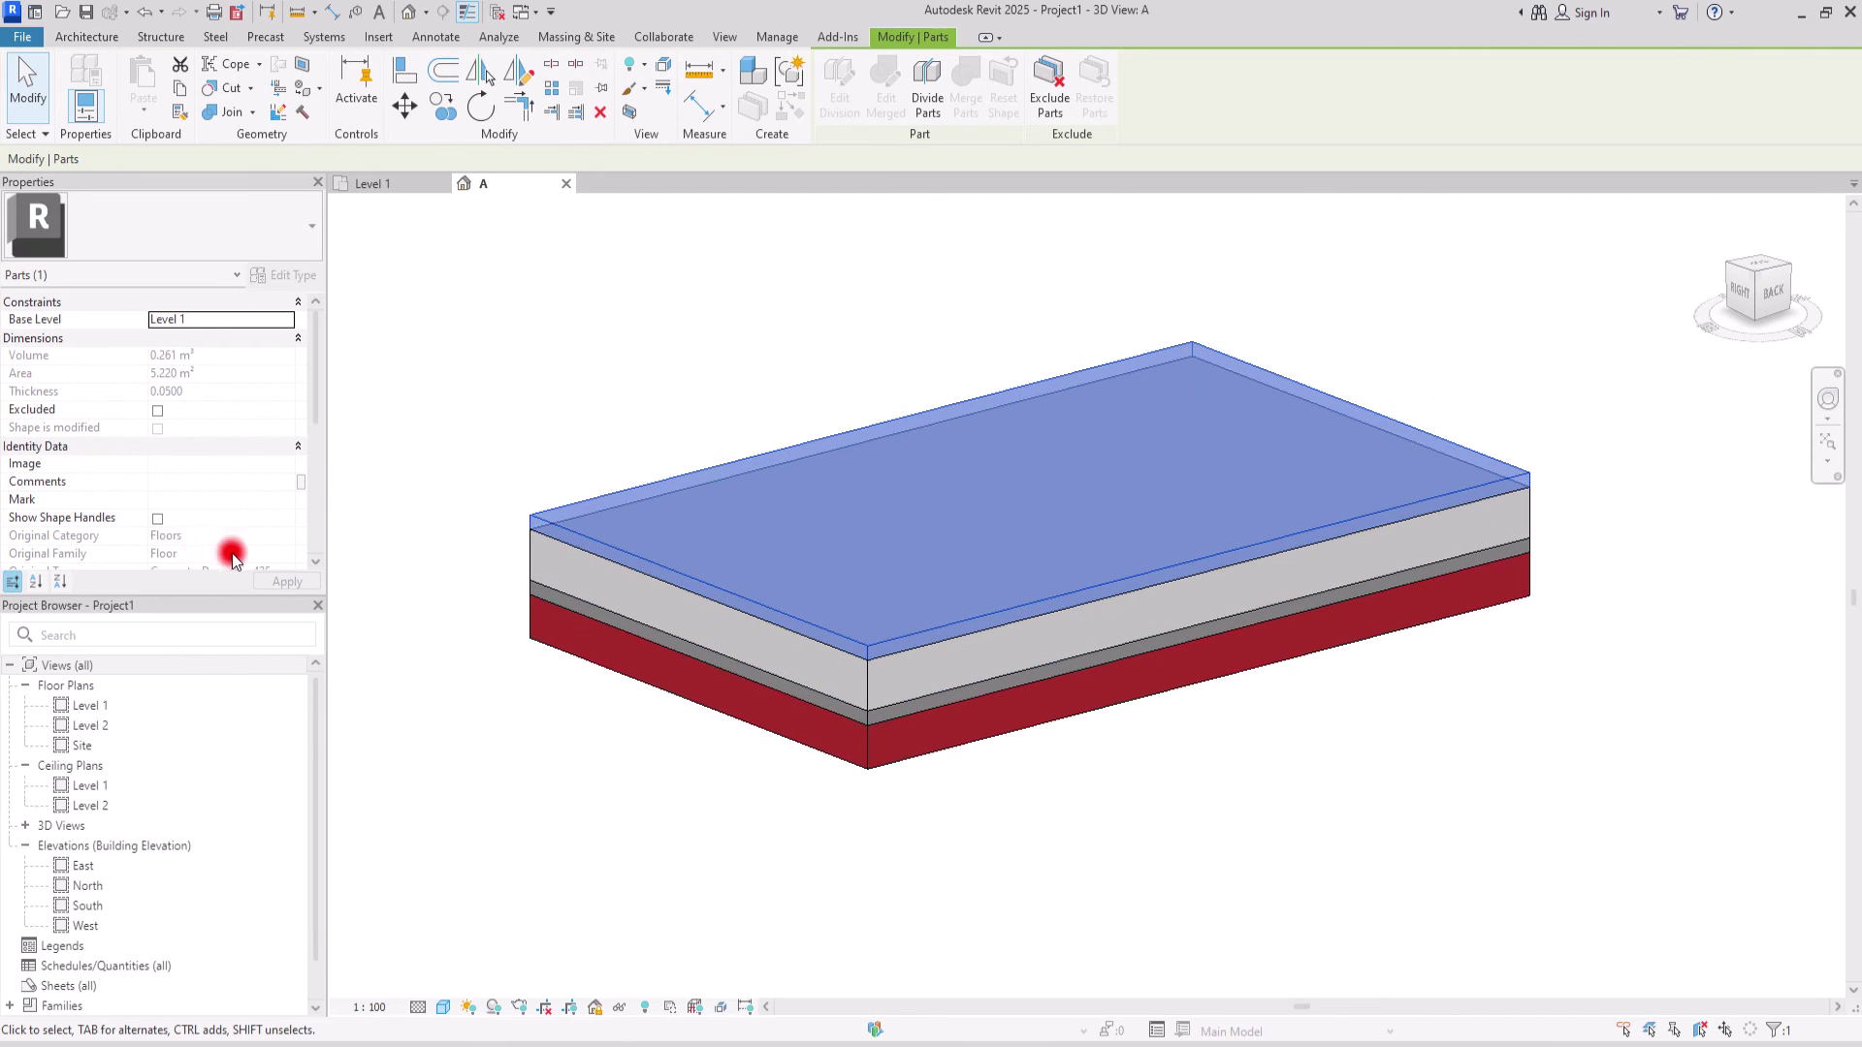
pyautogui.click(156, 521)
pyautogui.moveTo(694, 588); pyautogui.dragTo(1092, 427)
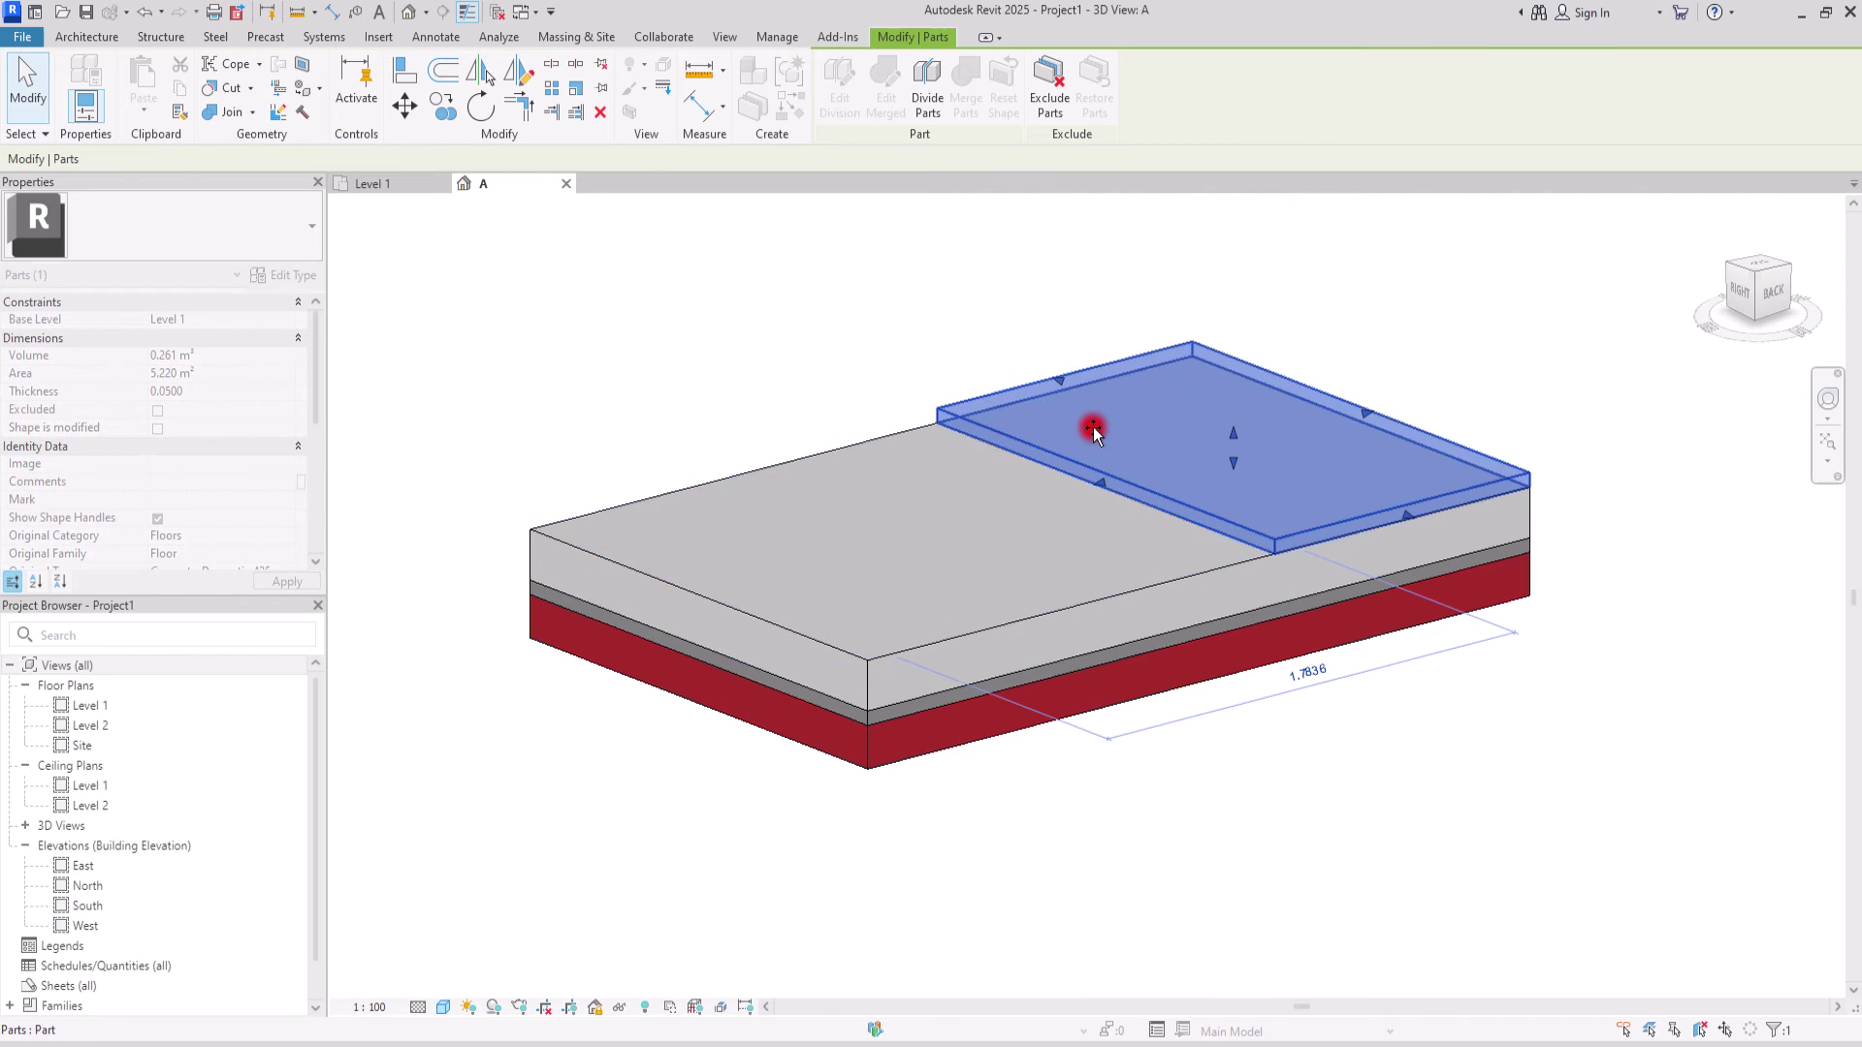
# - Show shape handles on the 0.175 m thick second layer and pull in its end and side, leaving it protruding beyond the layer above
pyautogui.click(748, 617)
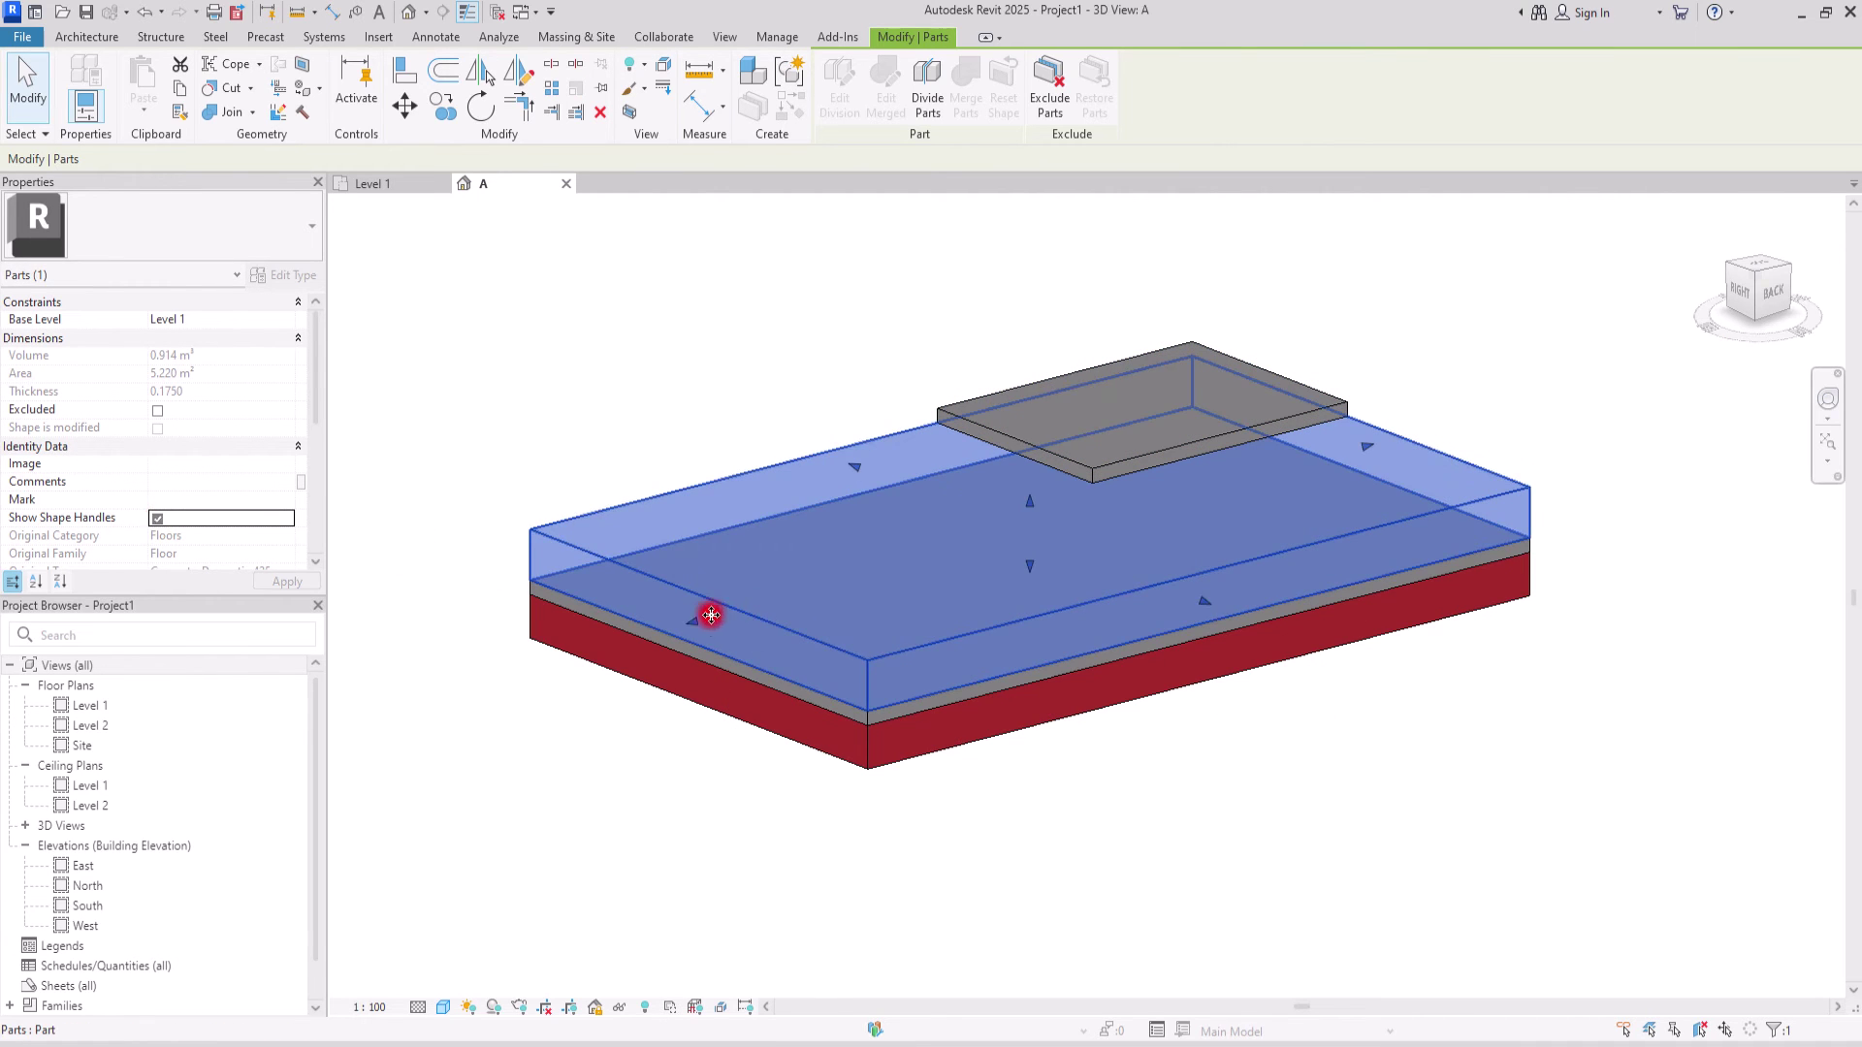
pyautogui.moveTo(701, 618); pyautogui.dragTo(791, 570)
pyautogui.moveTo(1010, 487); pyautogui.dragTo(1011, 487)
pyautogui.moveTo(1368, 544); pyautogui.dragTo(1251, 524)
# - Show shape handles on the thin third layer and pull in its end and side to form a wider step
pyautogui.click(631, 625)
pyautogui.click(182, 520)
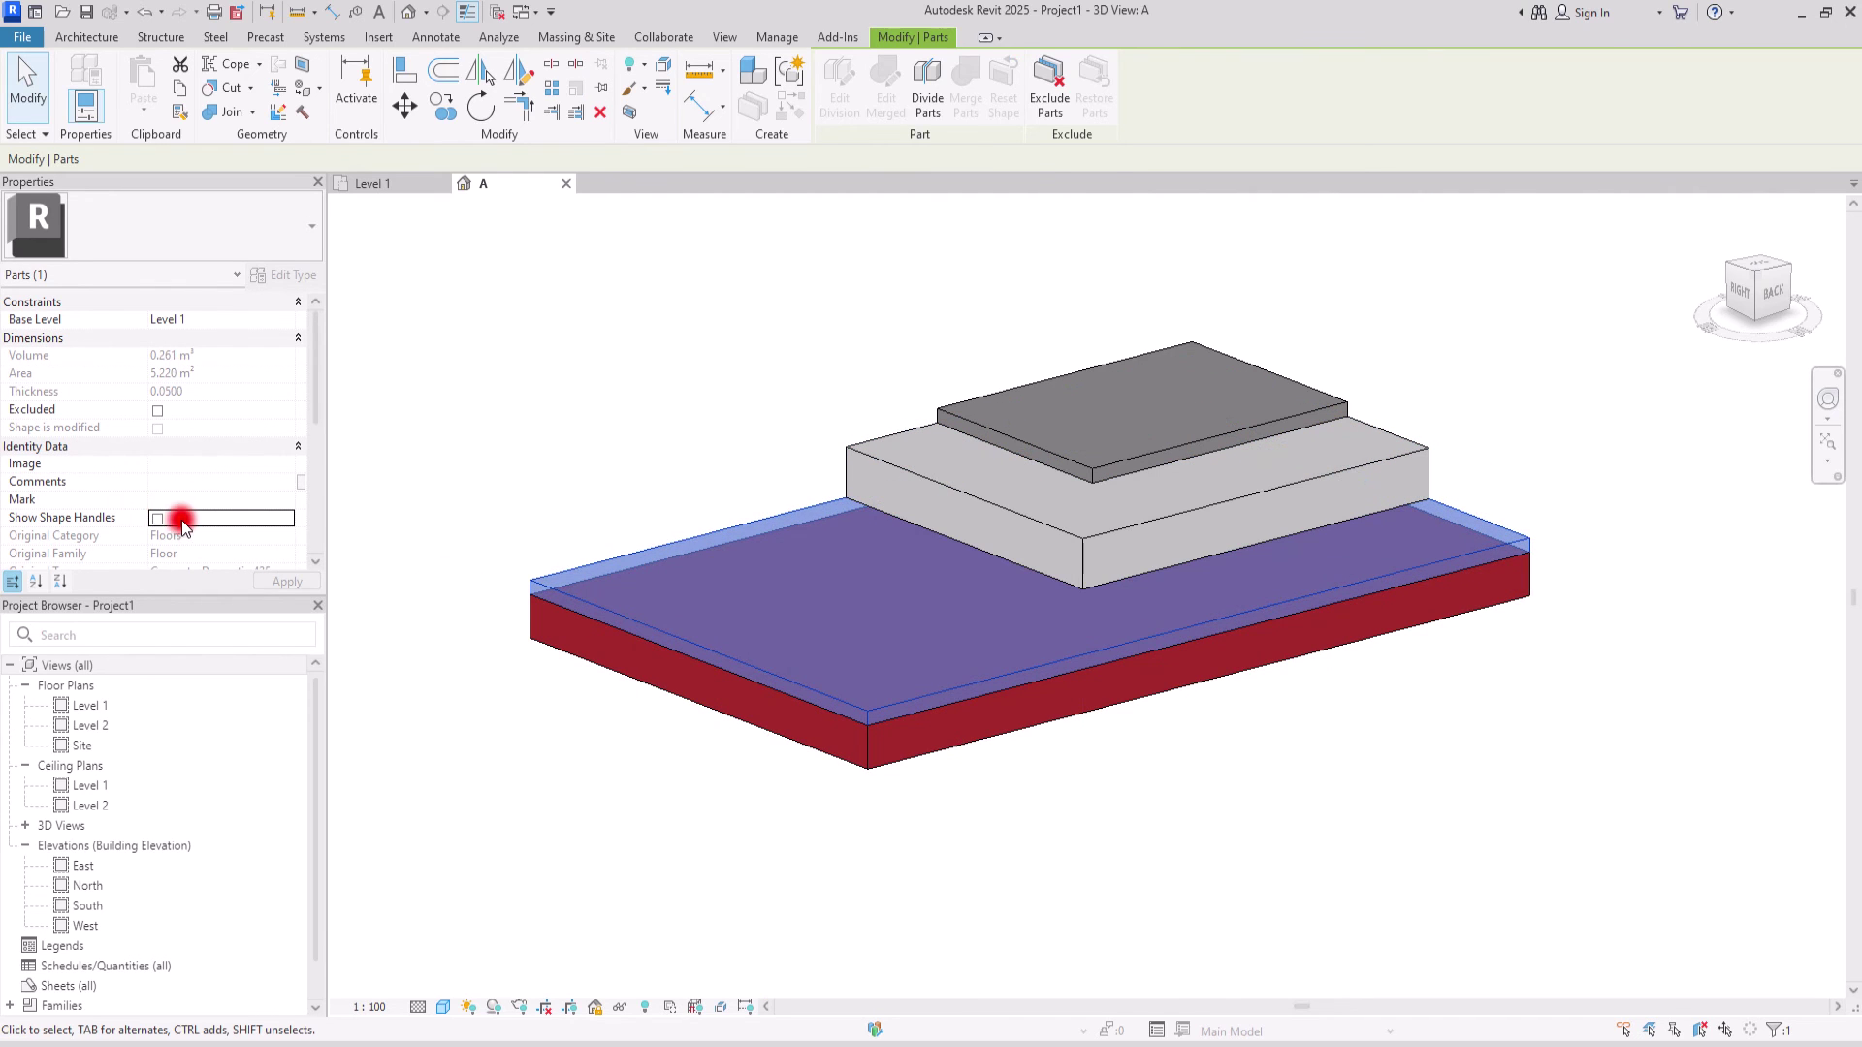
pyautogui.click(157, 520)
pyautogui.moveTo(696, 658); pyautogui.dragTo(922, 561)
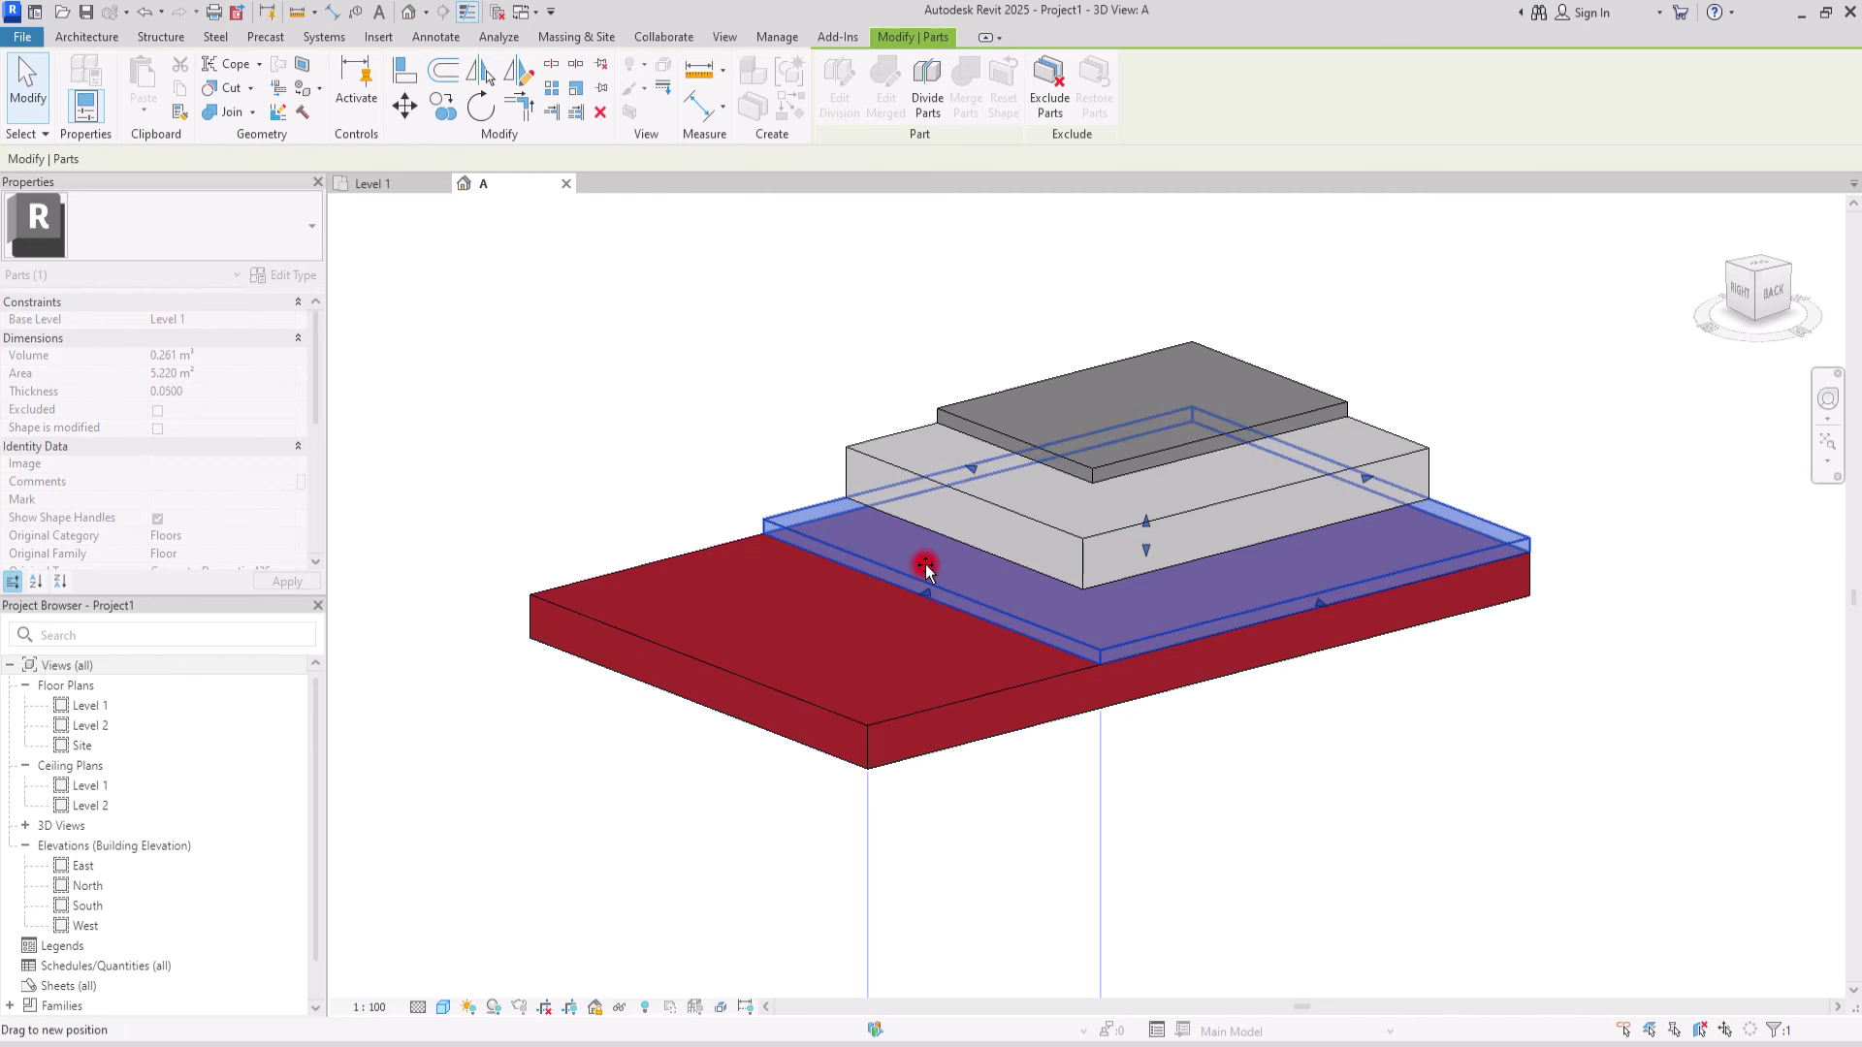
# - Show shape handles on the red bottom layer and pull its short end in to just beyond the layer above
pyautogui.click(773, 700)
pyautogui.click(155, 518)
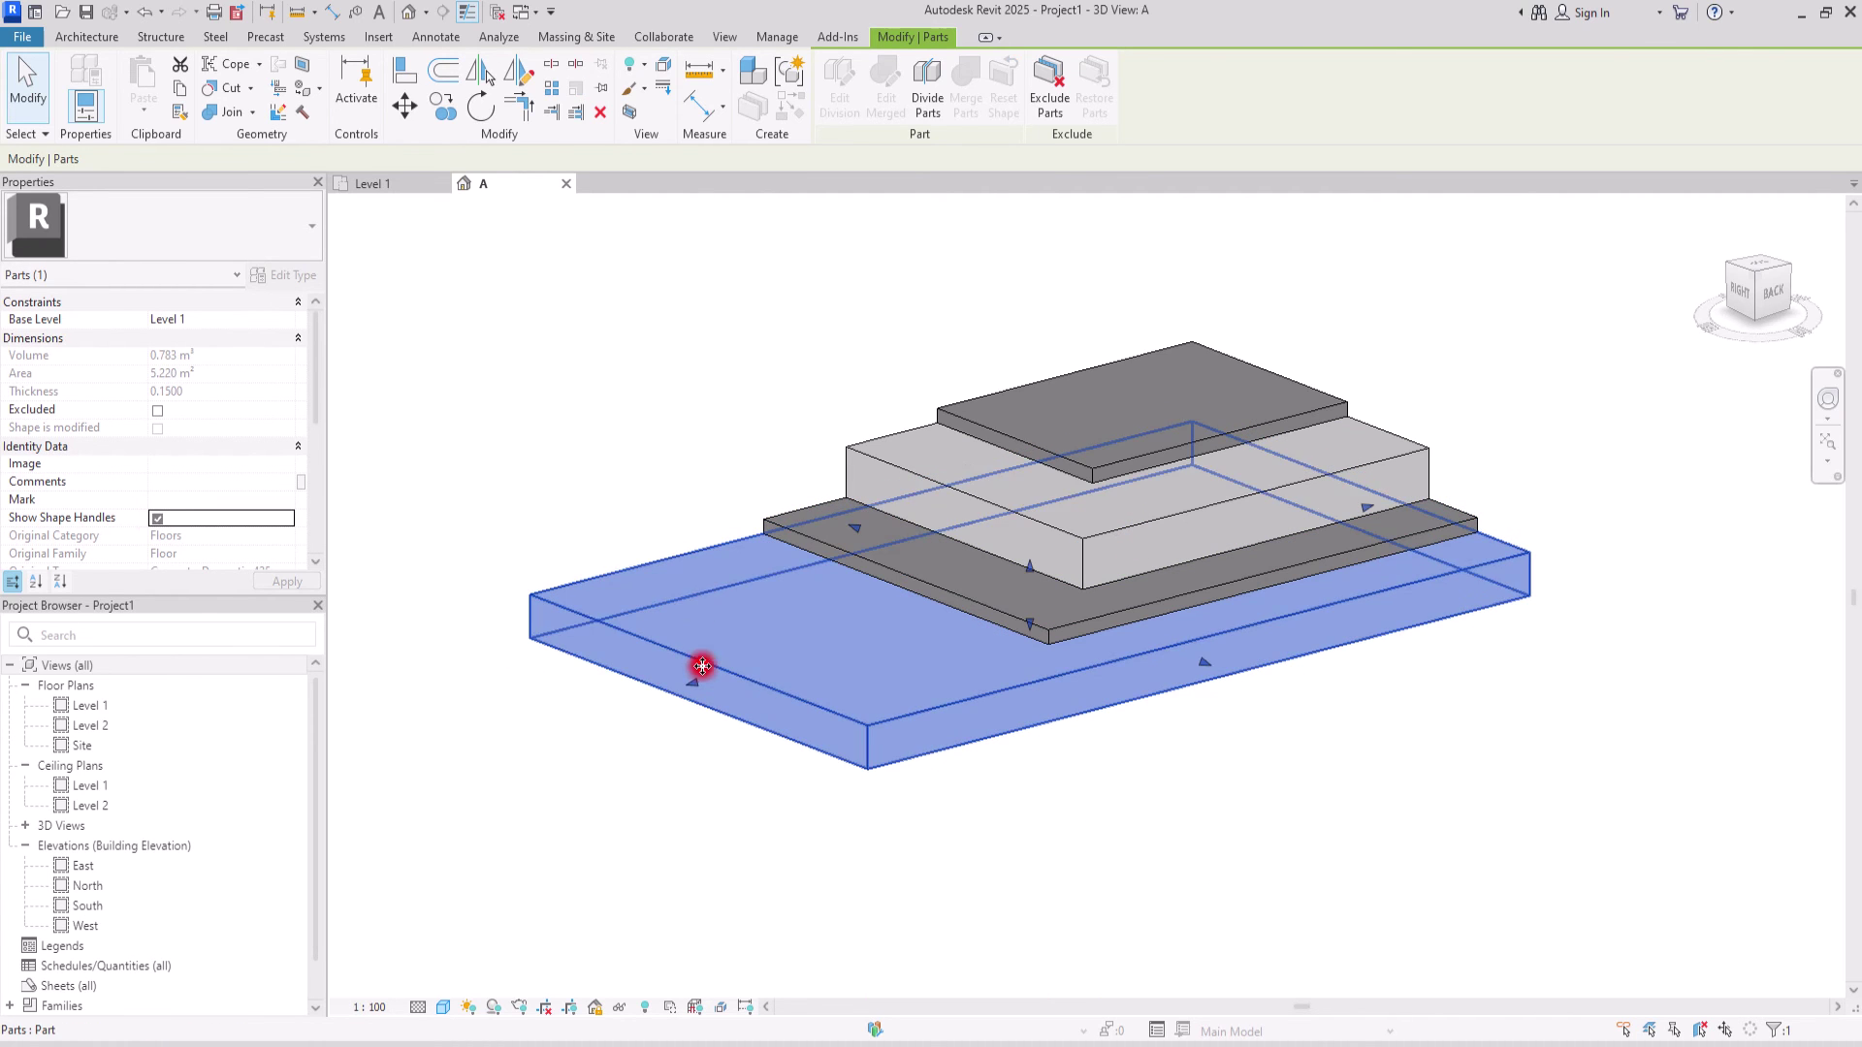
pyautogui.moveTo(695, 680); pyautogui.dragTo(615, 561)
pyautogui.click(826, 440)
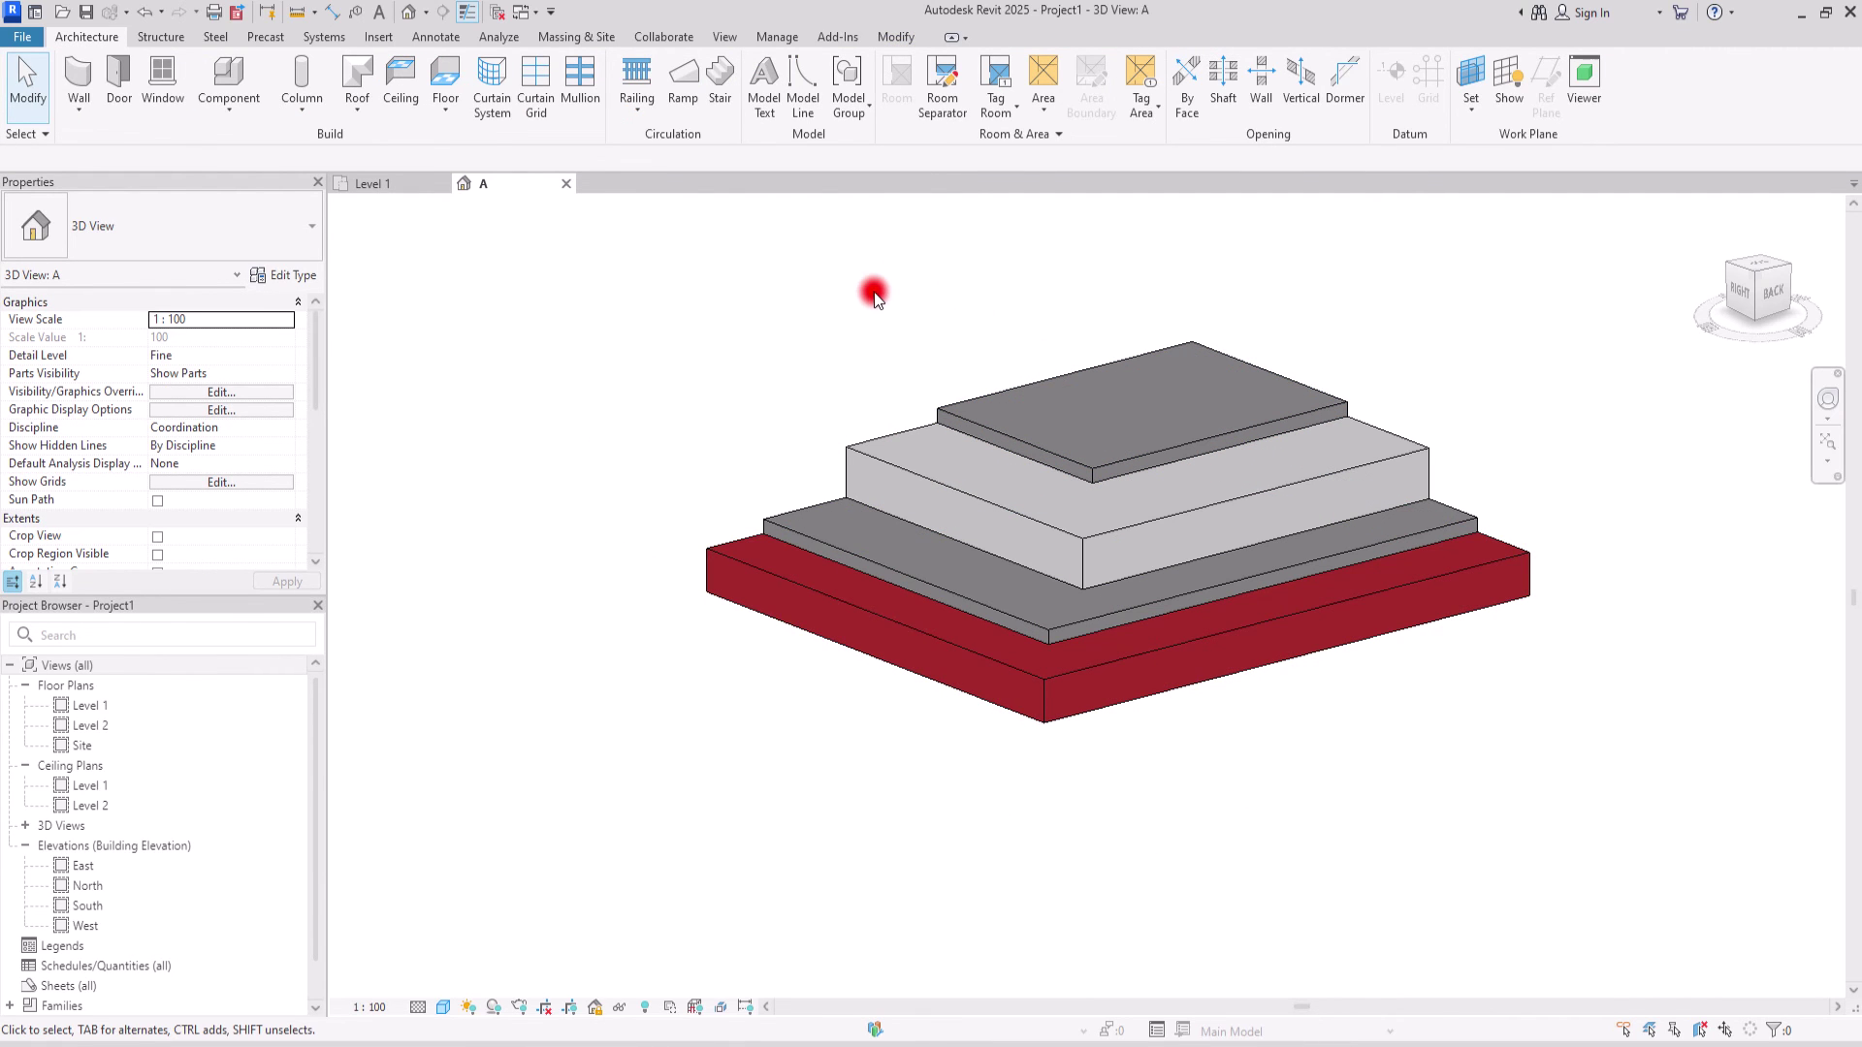
pyautogui.moveTo(1140, 598); pyautogui.dragTo(1047, 686, button='middle')
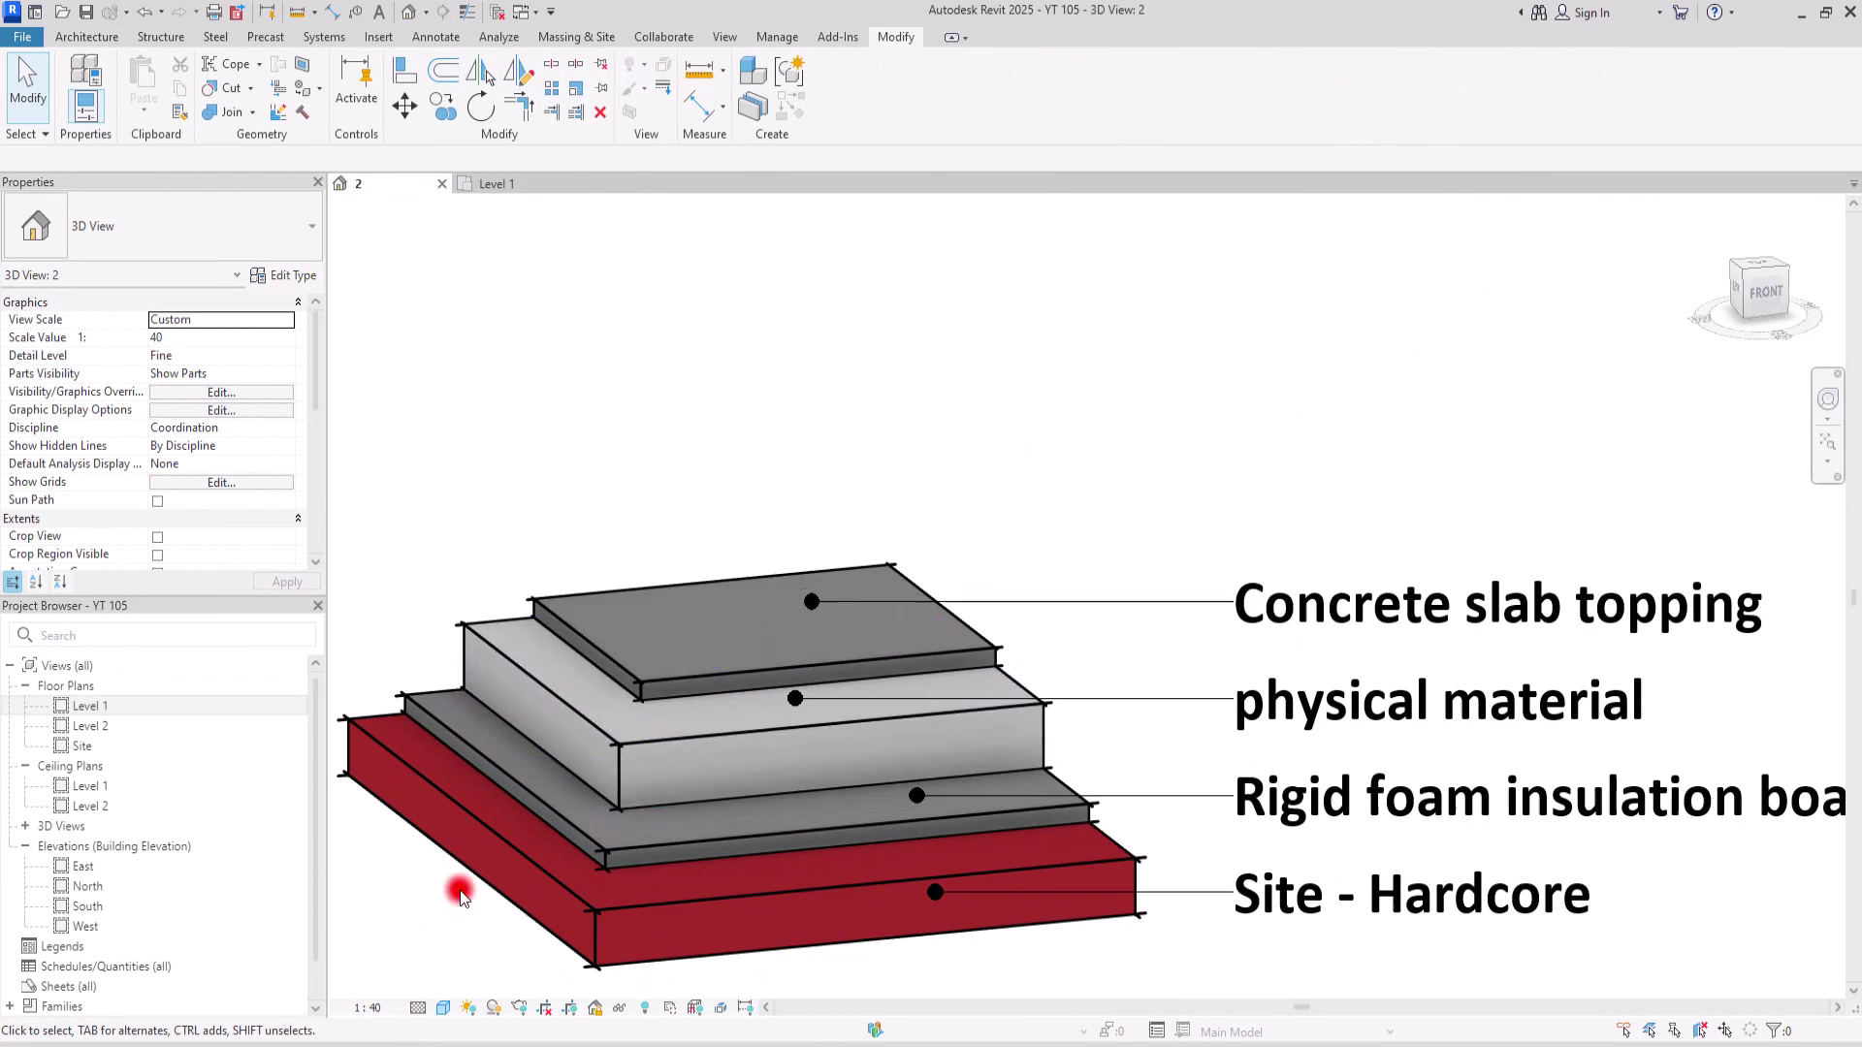
# - Examine the stepped floor layers and their material tags in view 2 of the YT 105 project
pyautogui.scroll(6, 773, 403)
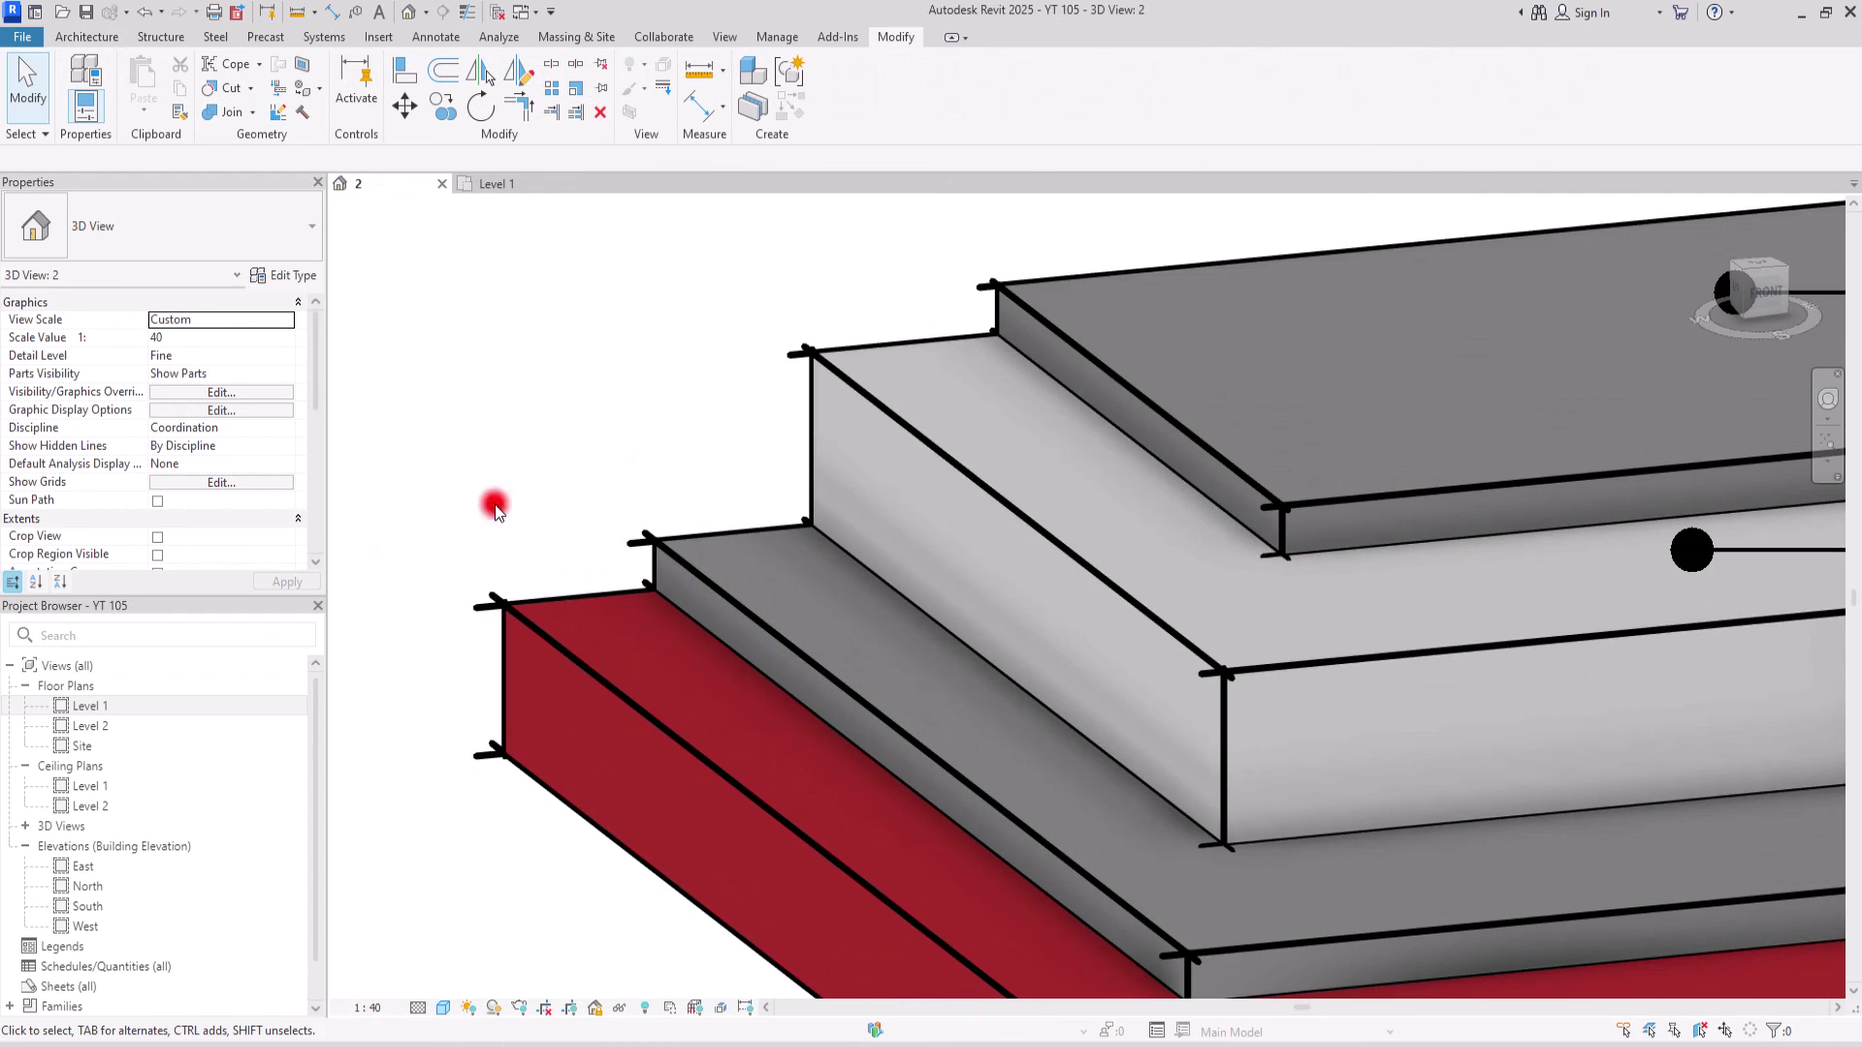
pyautogui.moveTo(1198, 392); pyautogui.dragTo(845, 489, button='middle')
pyautogui.moveTo(1577, 458); pyautogui.dragTo(945, 232, button='middle')
pyautogui.moveTo(1376, 651); pyautogui.dragTo(1035, 351, button='middle')
pyautogui.scroll(-2, 1445, 453)
pyautogui.moveTo(1366, 454); pyautogui.dragTo(549, 727, button='middle')
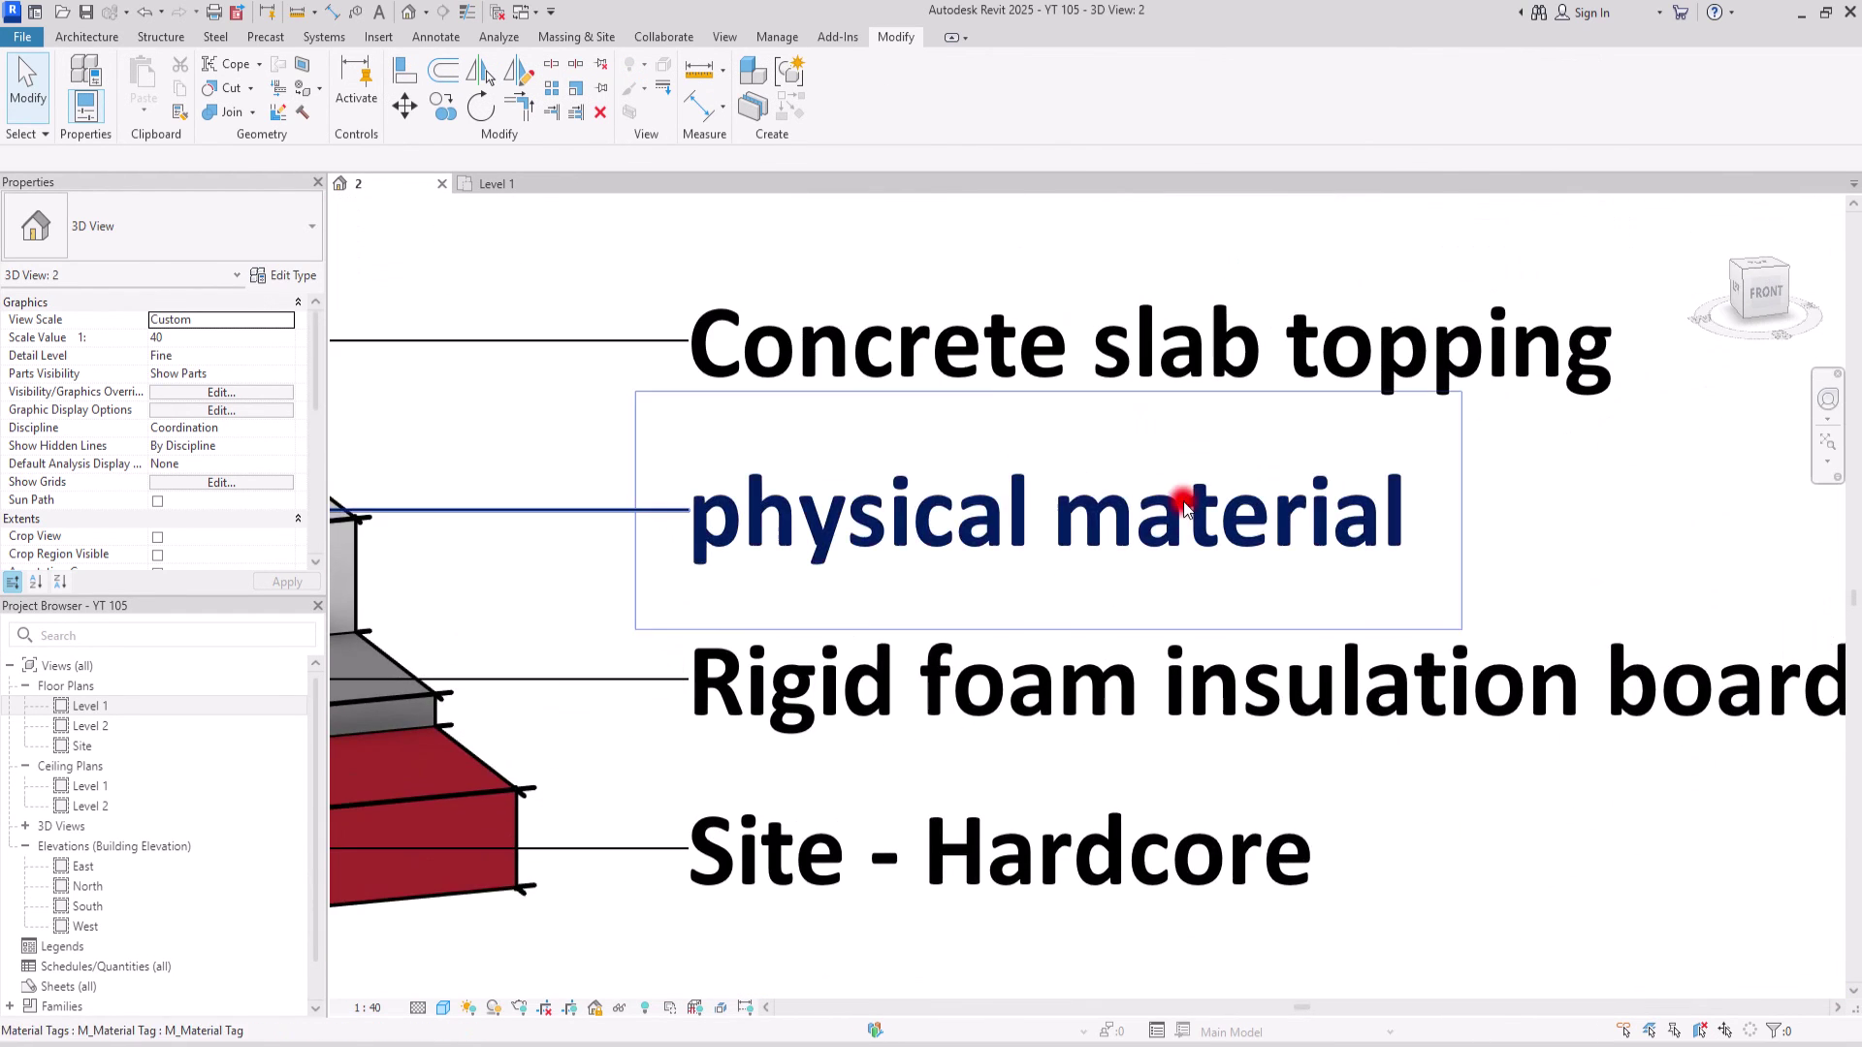
pyautogui.moveTo(1154, 492); pyautogui.dragTo(1035, 476, button='middle')
pyautogui.scroll(-2, 959, 453)
# - Turn on thin line display for the view of the stepped wall parts
pyautogui.moveTo(605, 419); pyautogui.dragTo(1425, 435, button='middle')
pyautogui.scroll(-4, 1369, 453)
pyautogui.moveTo(1081, 573); pyautogui.dragTo(548, 800, button='middle')
pyautogui.moveTo(1455, 437)
pyautogui.mouseDown(button='middle')
pyautogui.moveTo(1321, 477)
pyautogui.moveTo(824, 771)
pyautogui.moveTo(822, 815)
pyautogui.mouseUp(button='middle')
pyautogui.scroll(5, 972, 956)
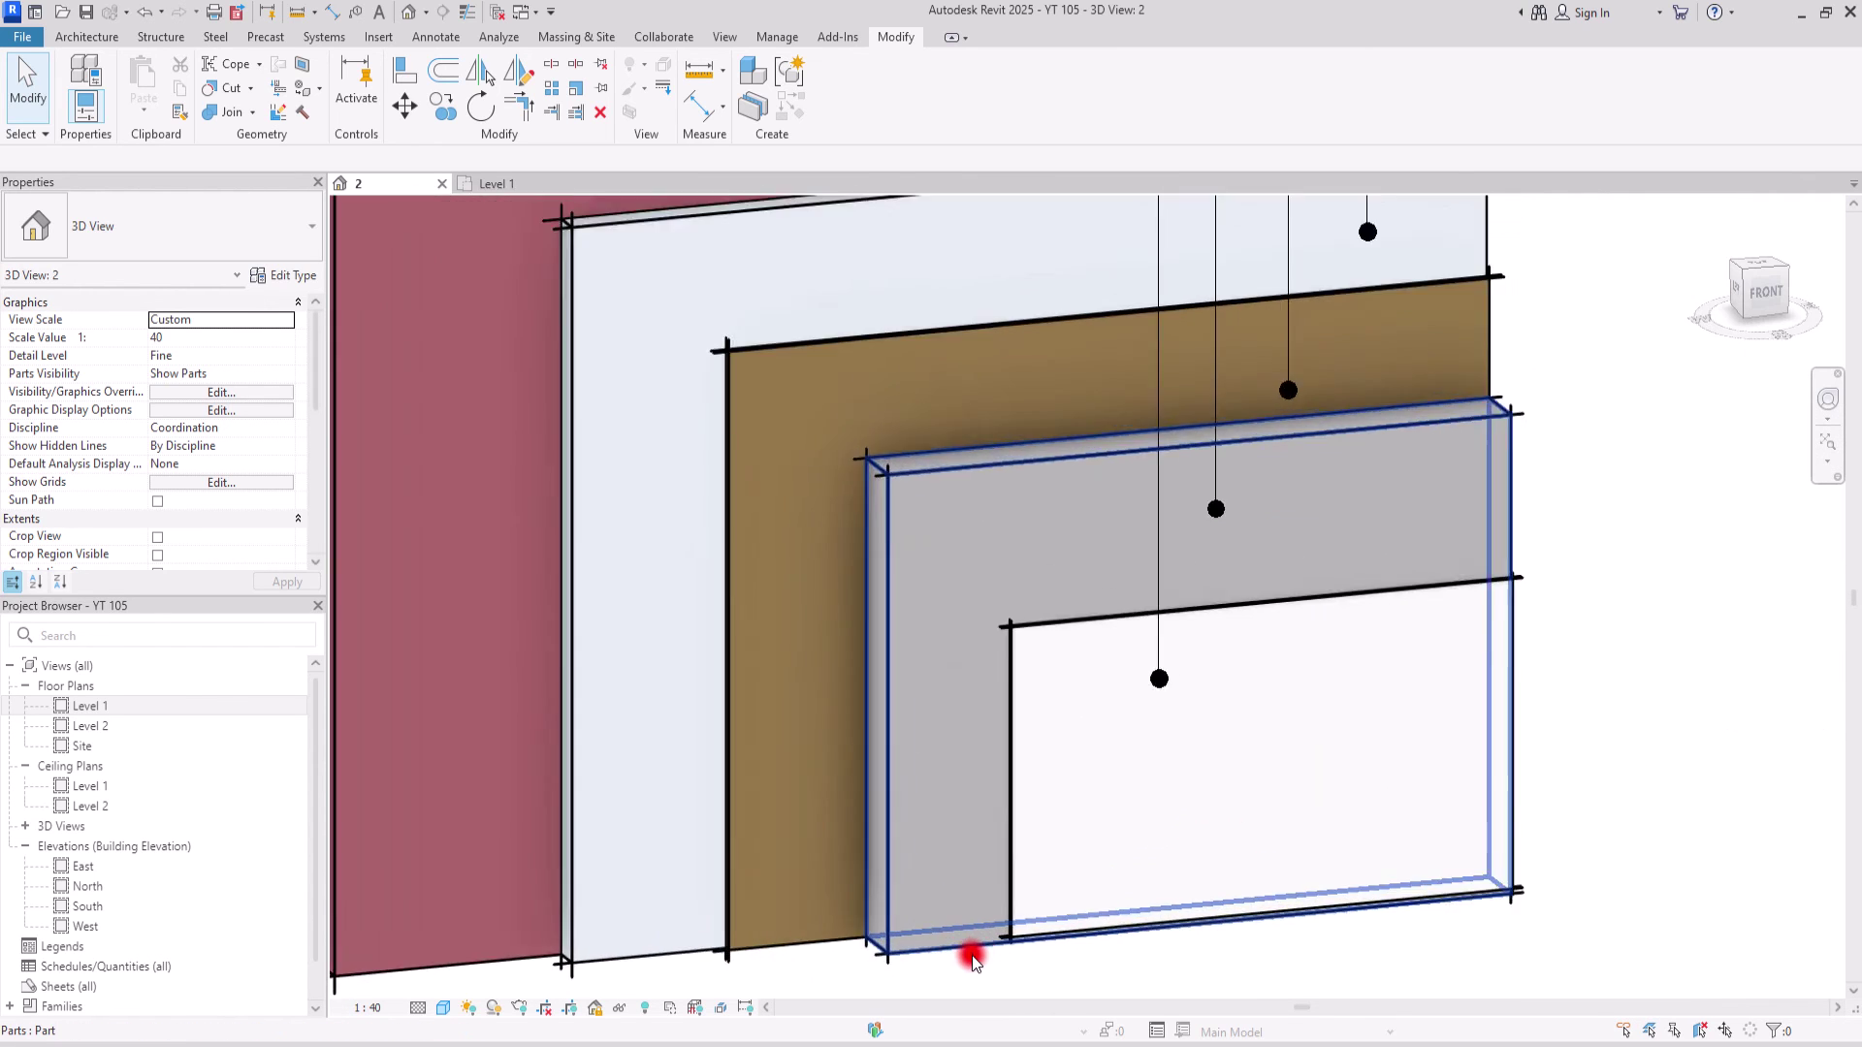
pyautogui.moveTo(747, 694); pyautogui.dragTo(1226, 506, button='middle')
pyautogui.scroll(4, 461, 849)
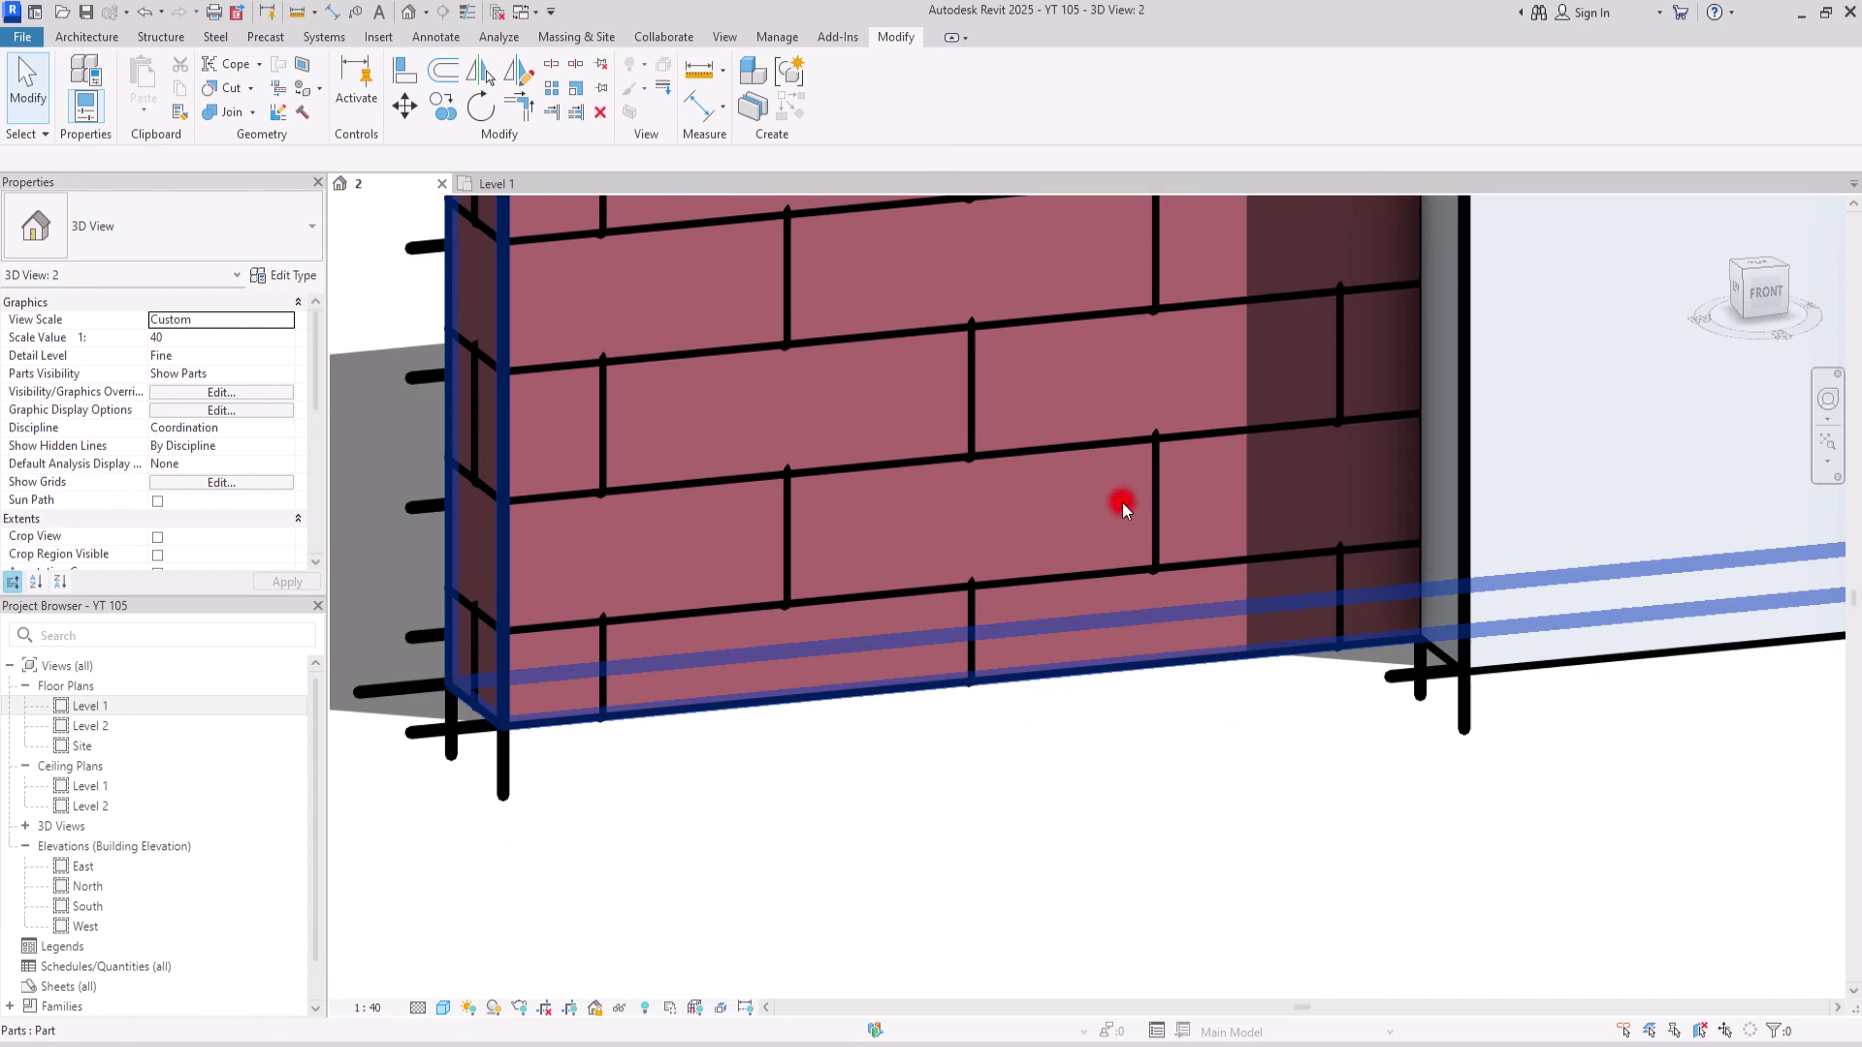
pyautogui.click(473, 14)
# - Inspect the stepped wall layers' surface patterns and the material tags that label them
pyautogui.scroll(-1, 798, 489)
pyautogui.moveTo(1323, 630); pyautogui.dragTo(640, 739, button='middle')
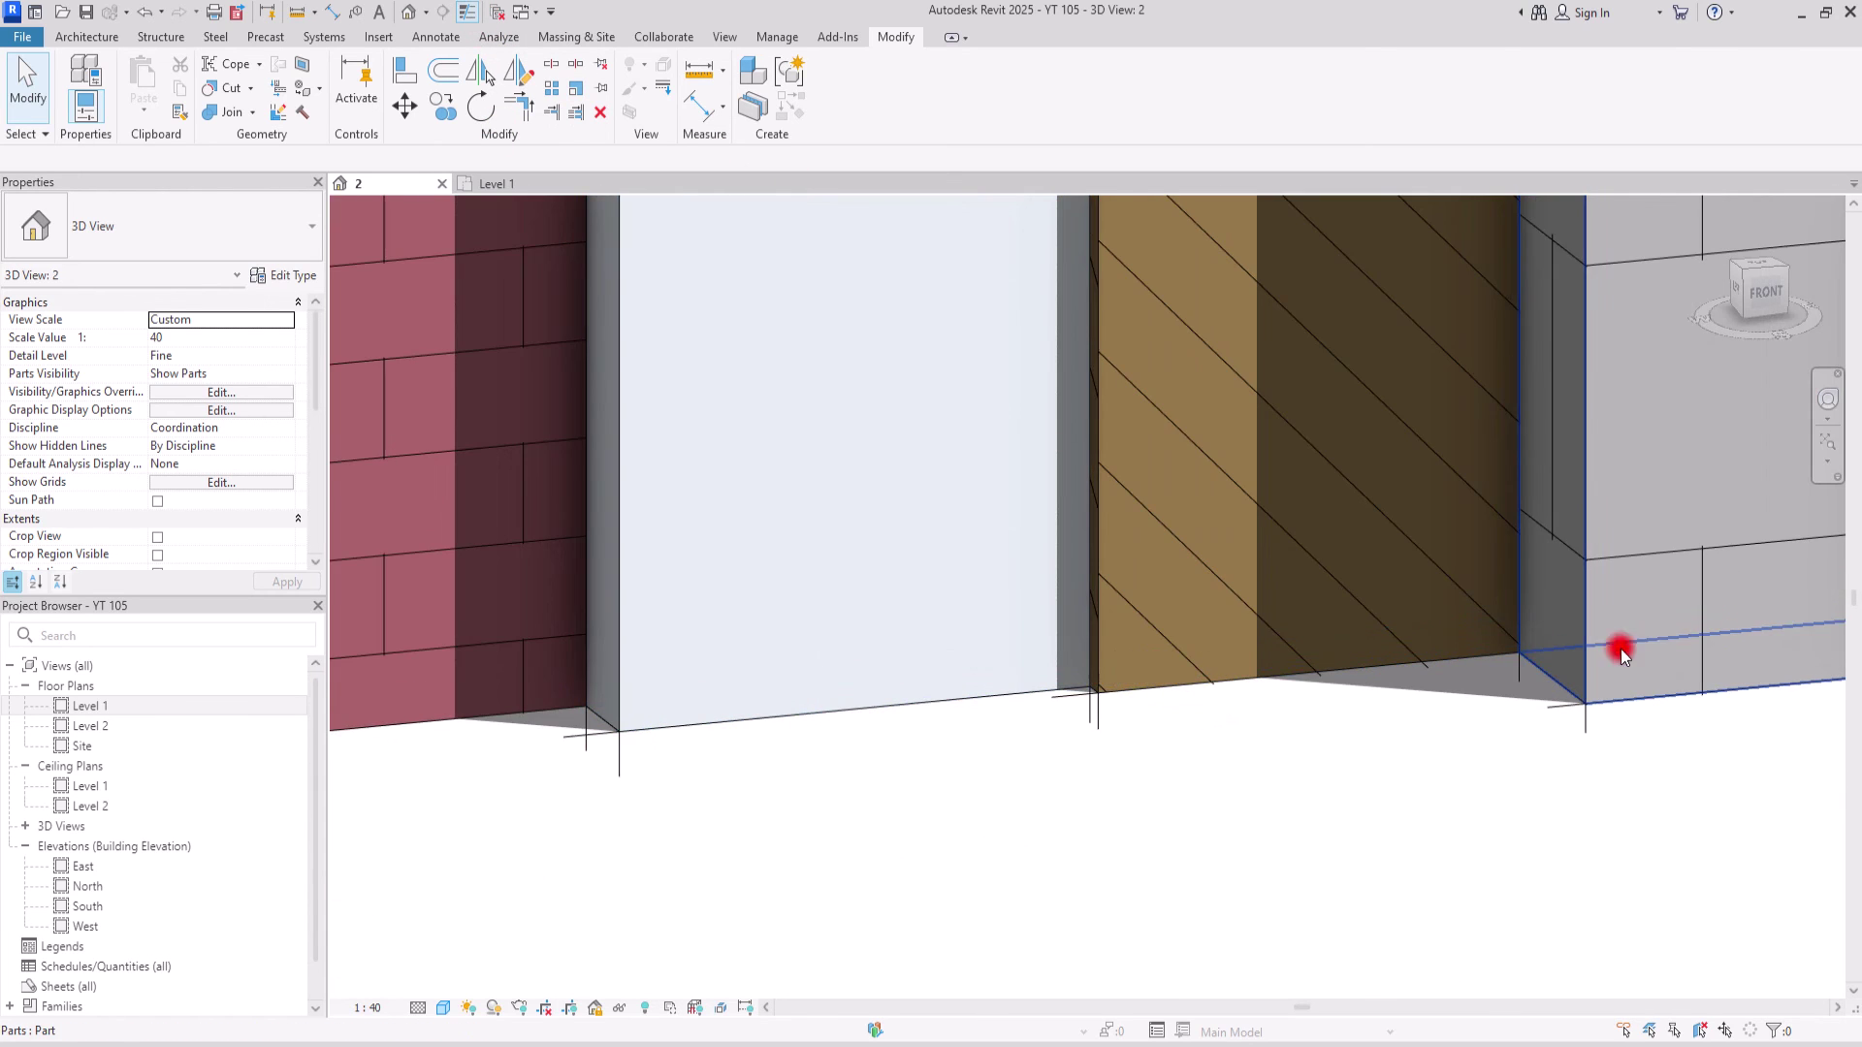
pyautogui.moveTo(1608, 666); pyautogui.dragTo(474, 836, button='middle')
pyautogui.moveTo(1308, 545)
pyautogui.mouseDown(button='middle')
pyautogui.moveTo(1126, 598)
pyautogui.moveTo(390, 706)
pyautogui.mouseUp(button='middle')
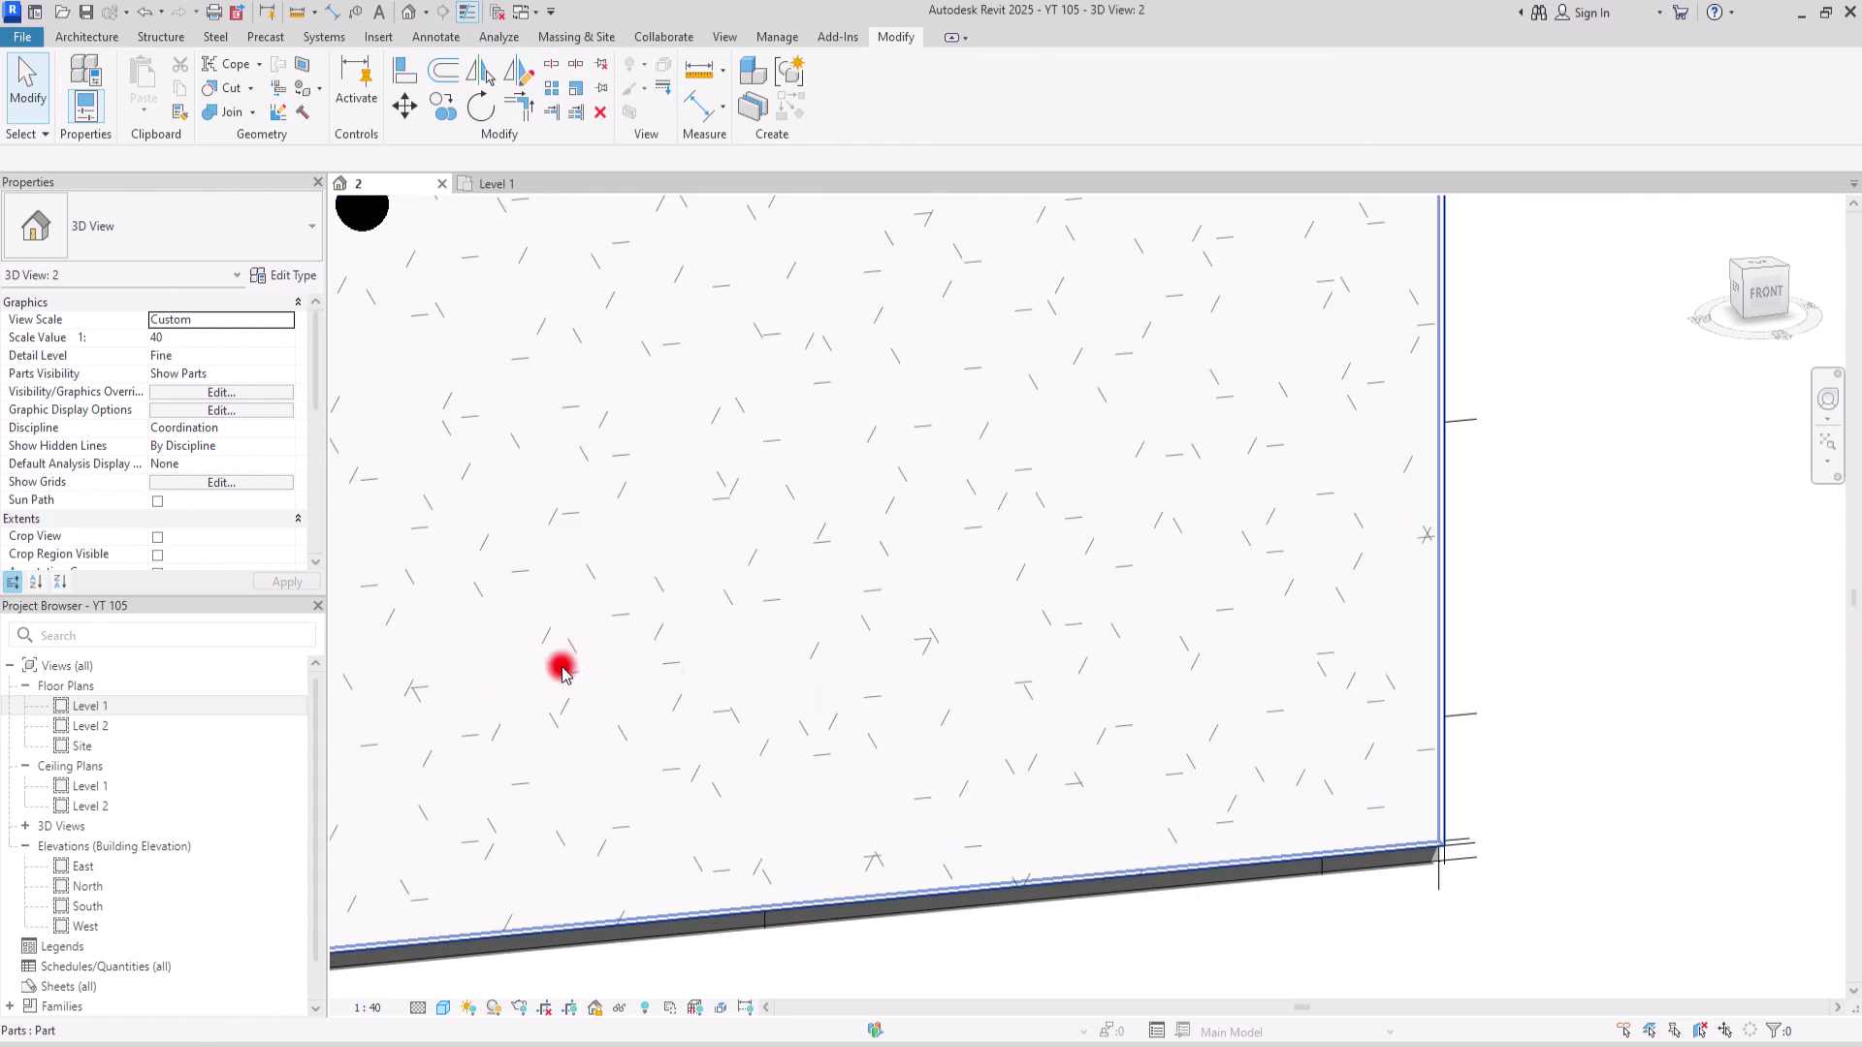
pyautogui.scroll(-3, 1111, 672)
pyautogui.moveTo(1091, 397); pyautogui.dragTo(1020, 891, button='middle')
pyautogui.moveTo(1029, 333); pyautogui.dragTo(1061, 915, button='middle')
pyautogui.moveTo(597, 392); pyautogui.dragTo(1555, 736, button='middle')
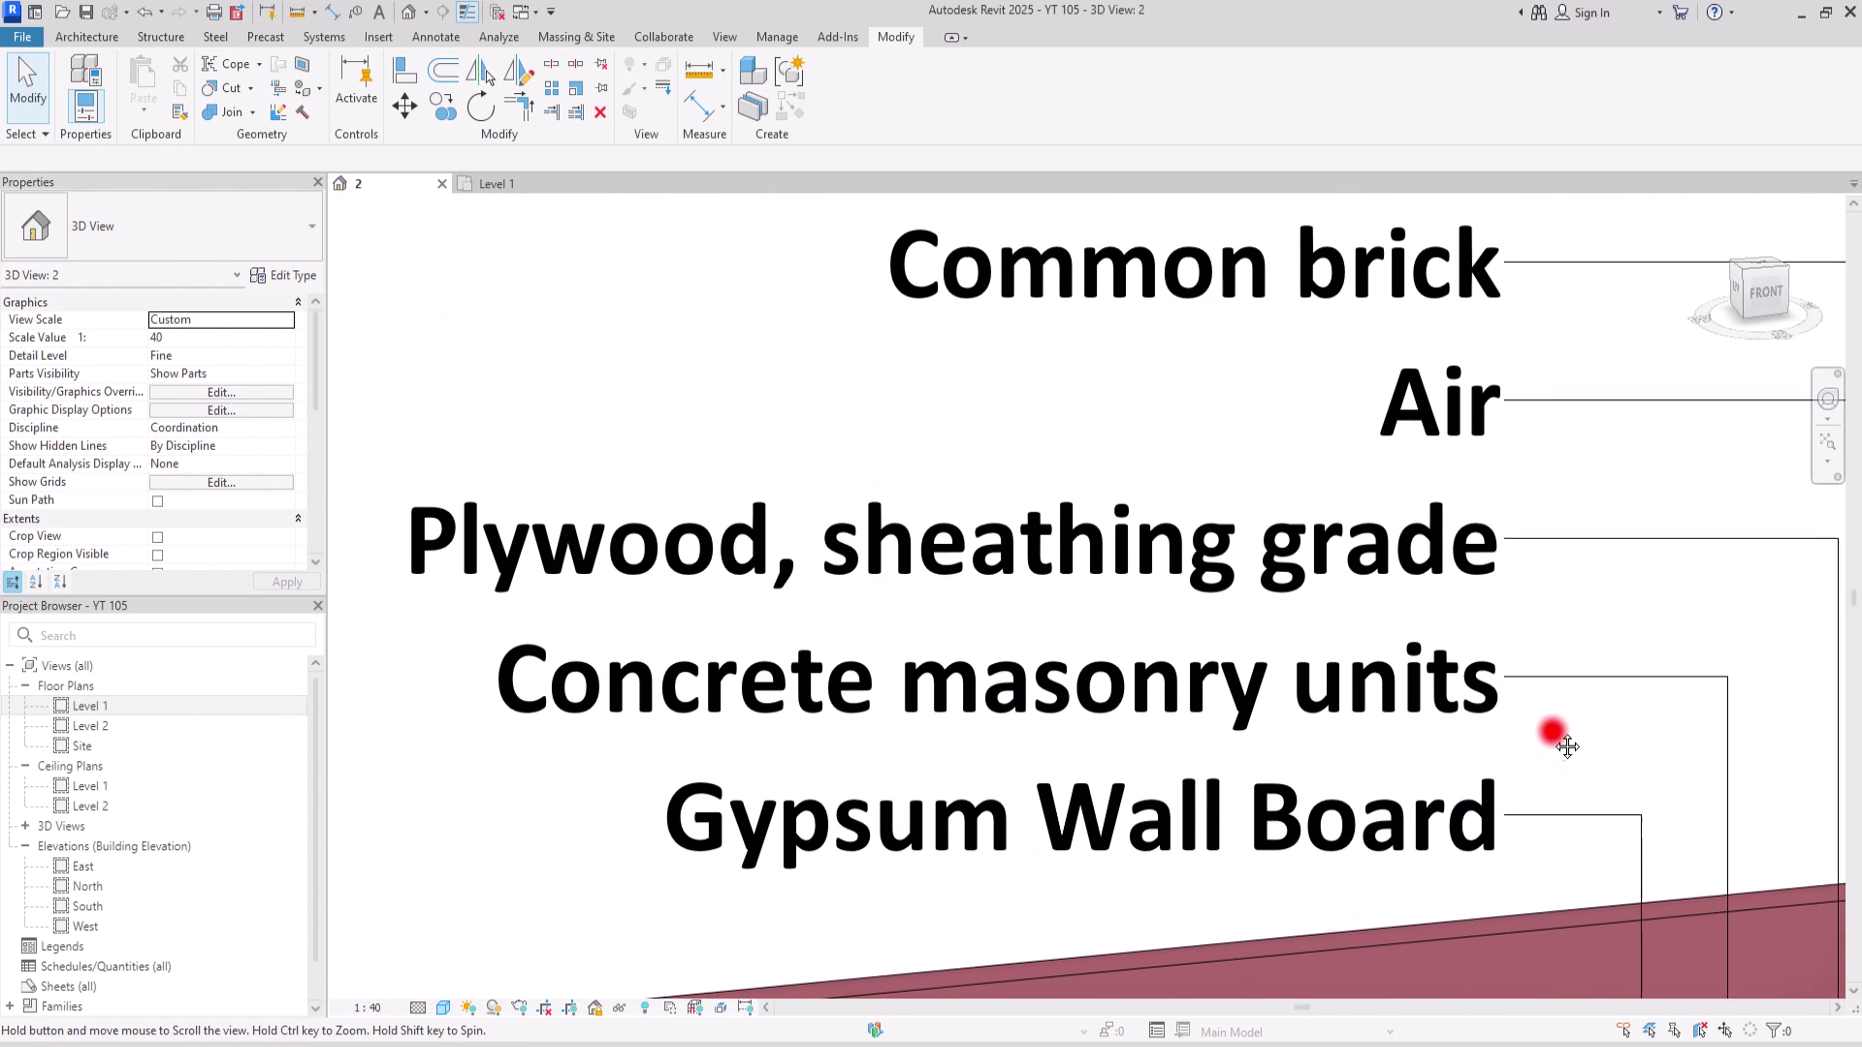